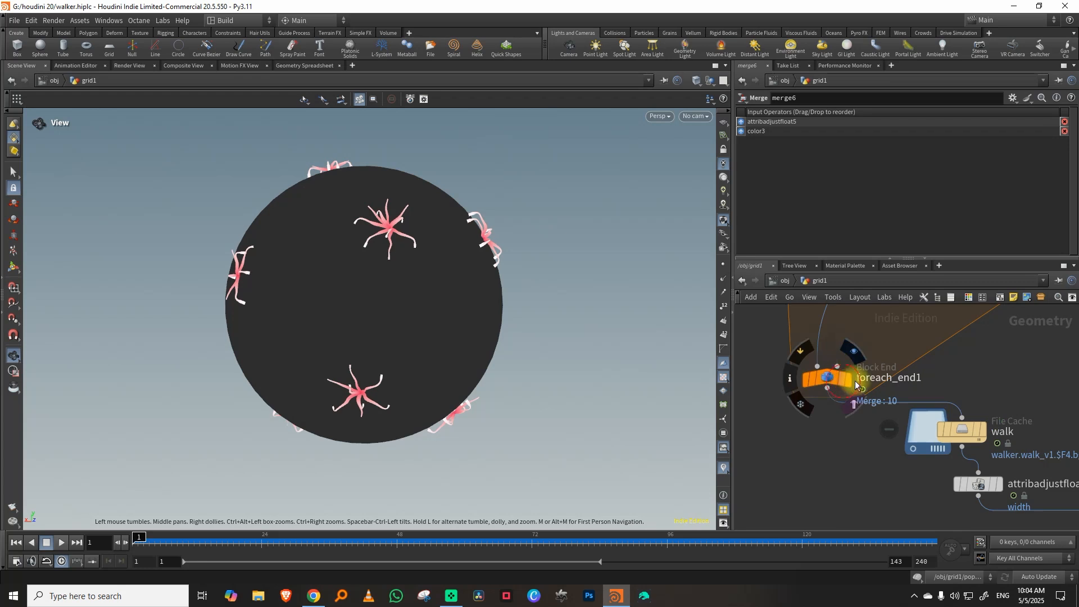
Step: Display the foreach_end1 node, play back the walkers' animation and return to frame 1
click(831, 378)
key(Up)
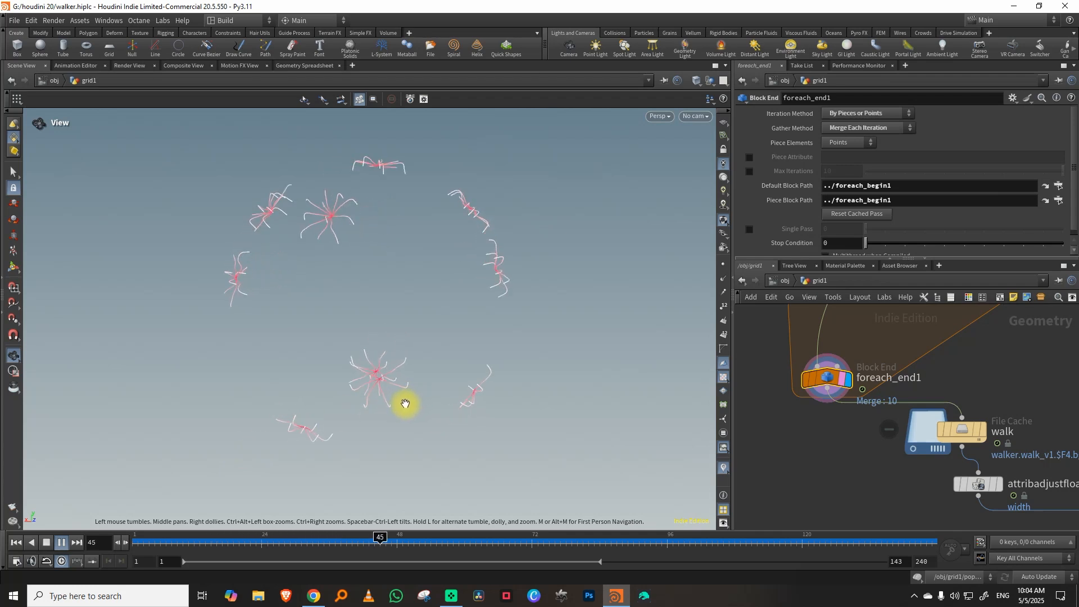
drag(211, 549, 106, 555)
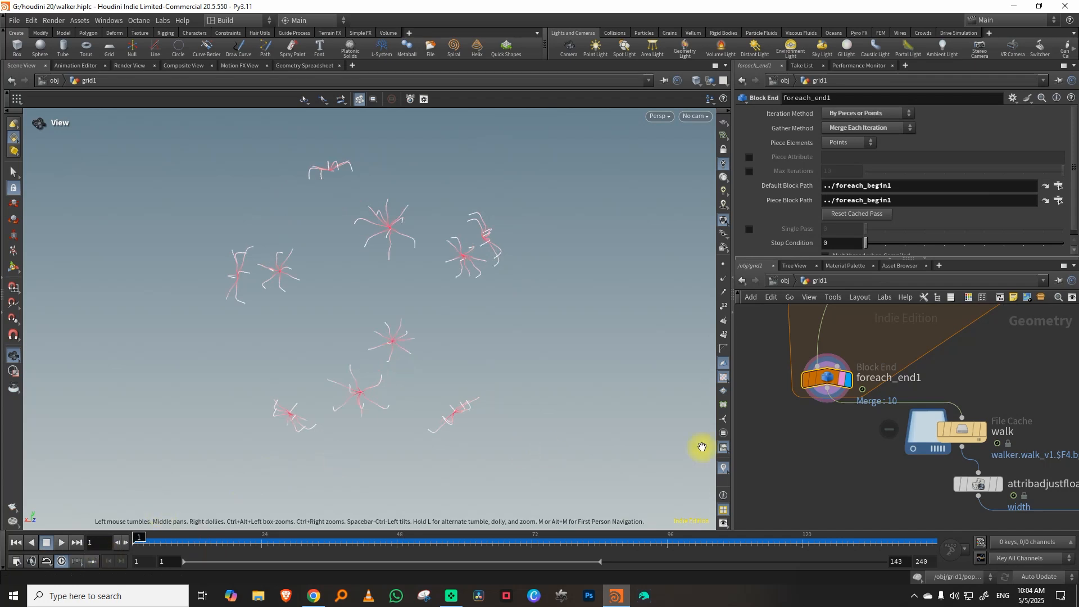
Step: Examine the existing walker node network, from the for-each block through to the resample and sweep nodes
scroll(848, 470, down, 6)
middle_drag(911, 443, 845, 535)
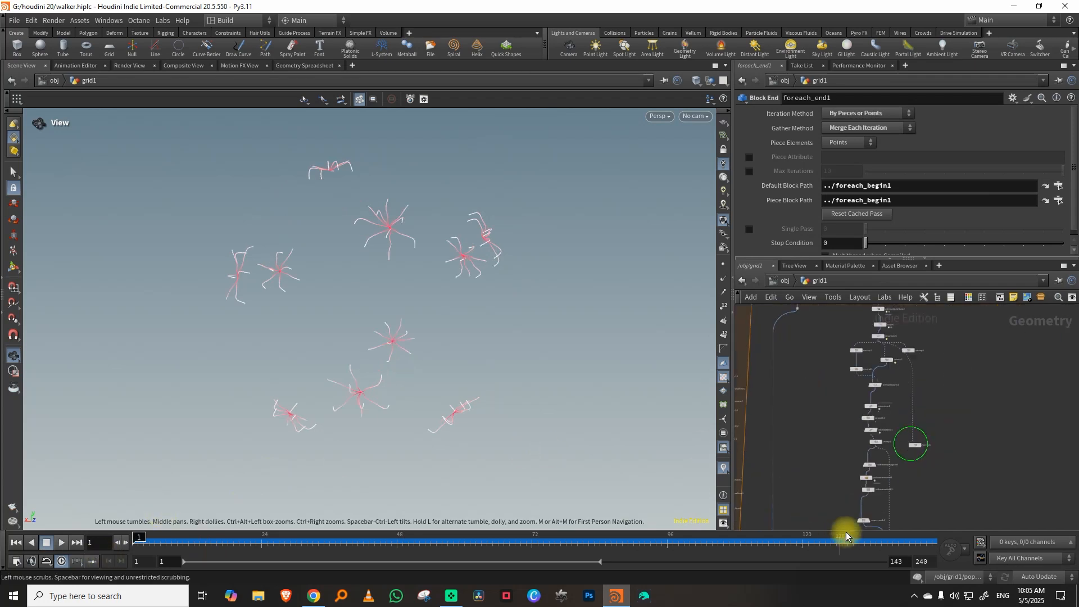
scroll(939, 432, up, 2)
middle_drag(923, 432, 984, 590)
scroll(945, 441, down, 5)
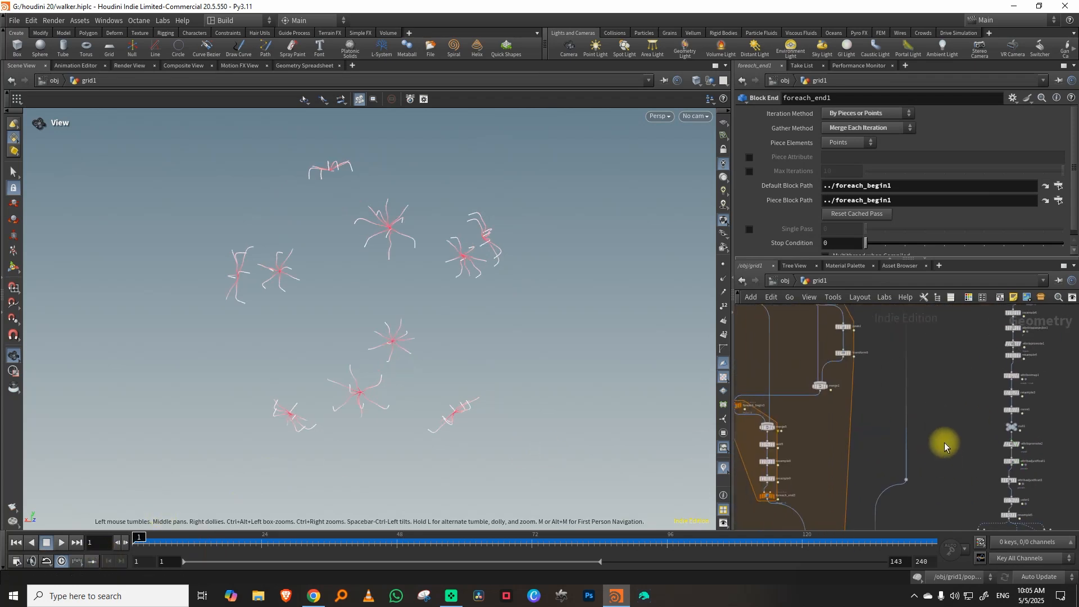
middle_drag(940, 448, 927, 498)
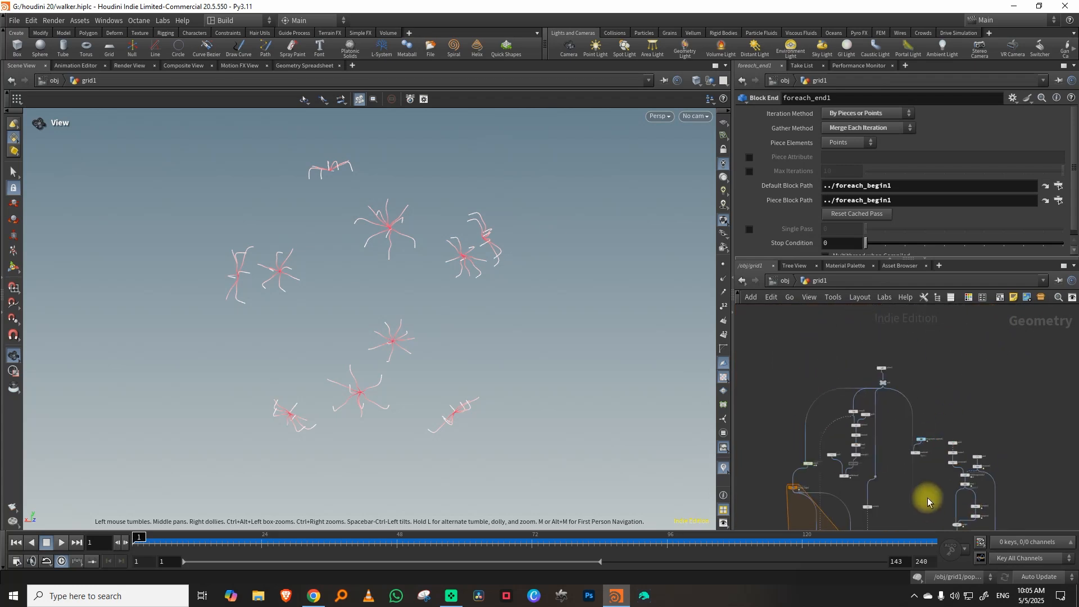
middle_drag(1057, 442, 1031, 424)
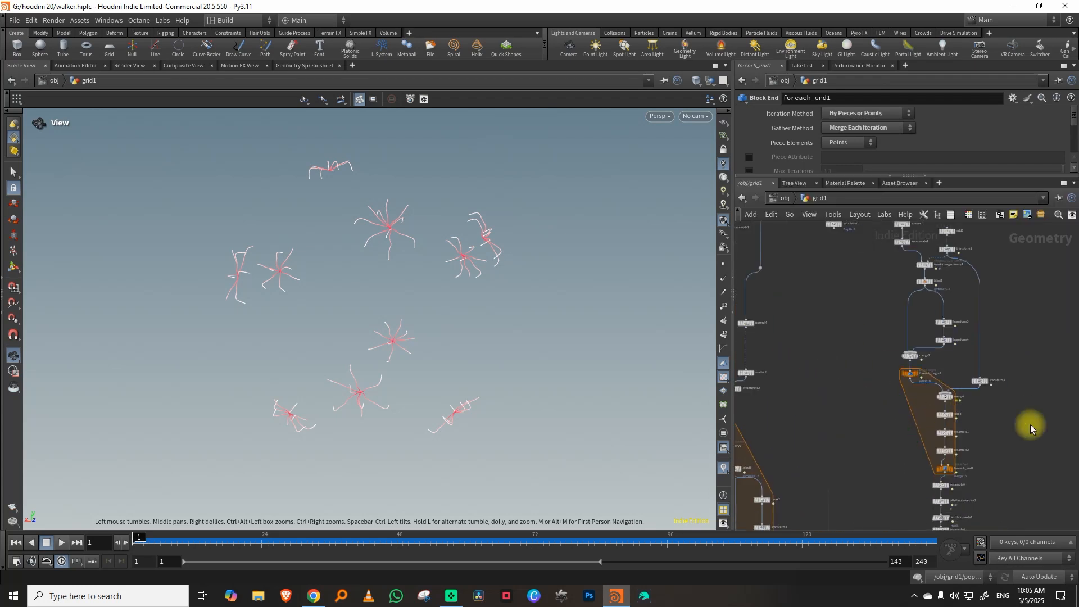
scroll(1030, 425, down, 4)
middle_drag(1062, 484, 990, 365)
middle_drag(976, 474, 990, 386)
middle_drag(990, 478, 929, 529)
scroll(937, 438, up, 3)
middle_drag(976, 385, 971, 471)
scroll(929, 340, up, 3)
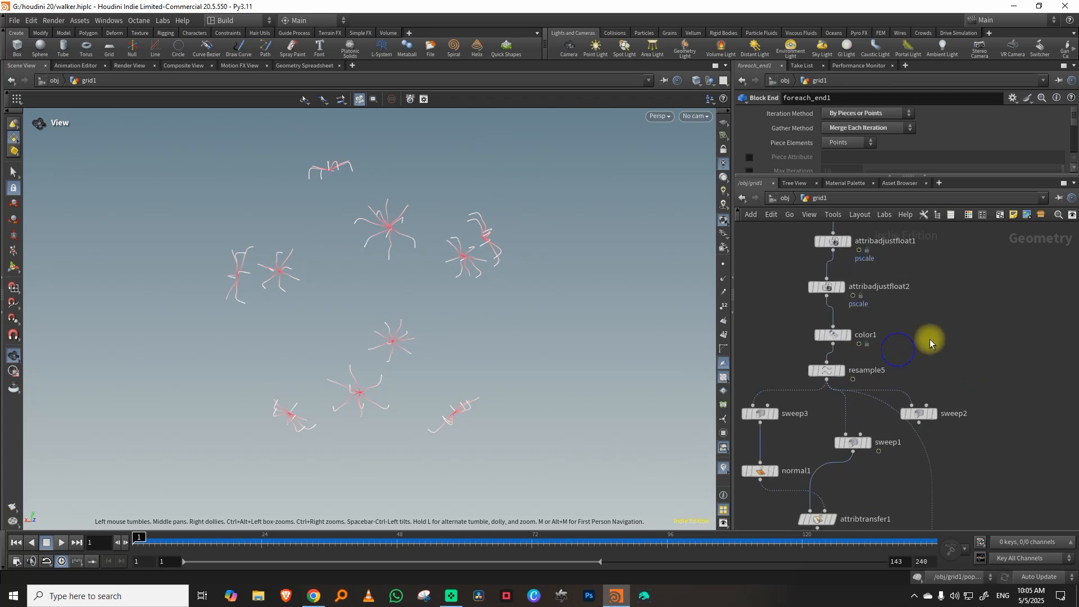
Step: Display the resample5 node, play back the single walker's curve animation and return to frame 1
click(829, 371)
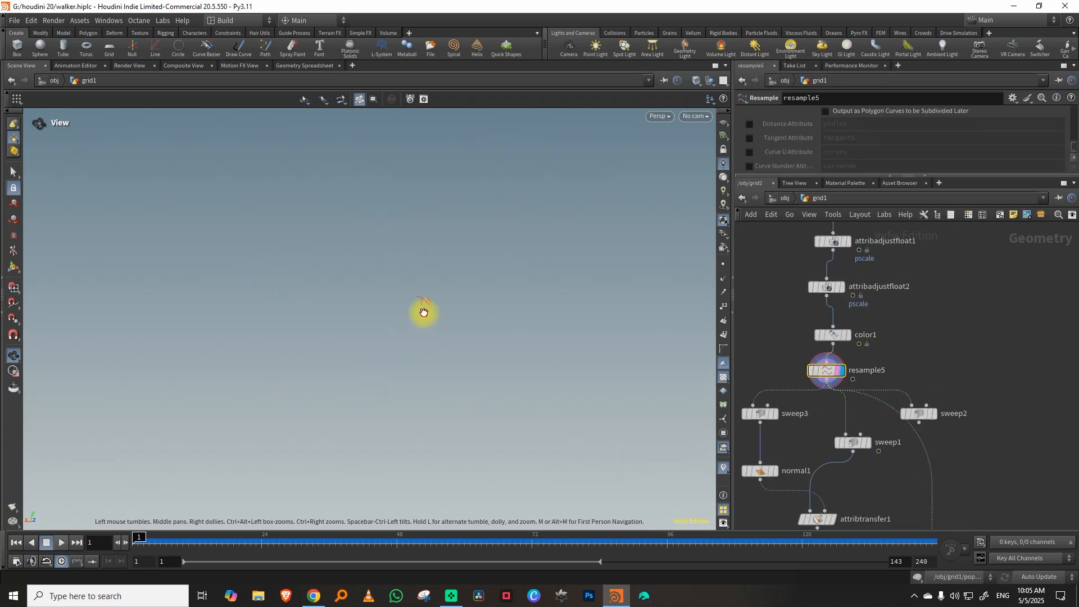
click(60, 544)
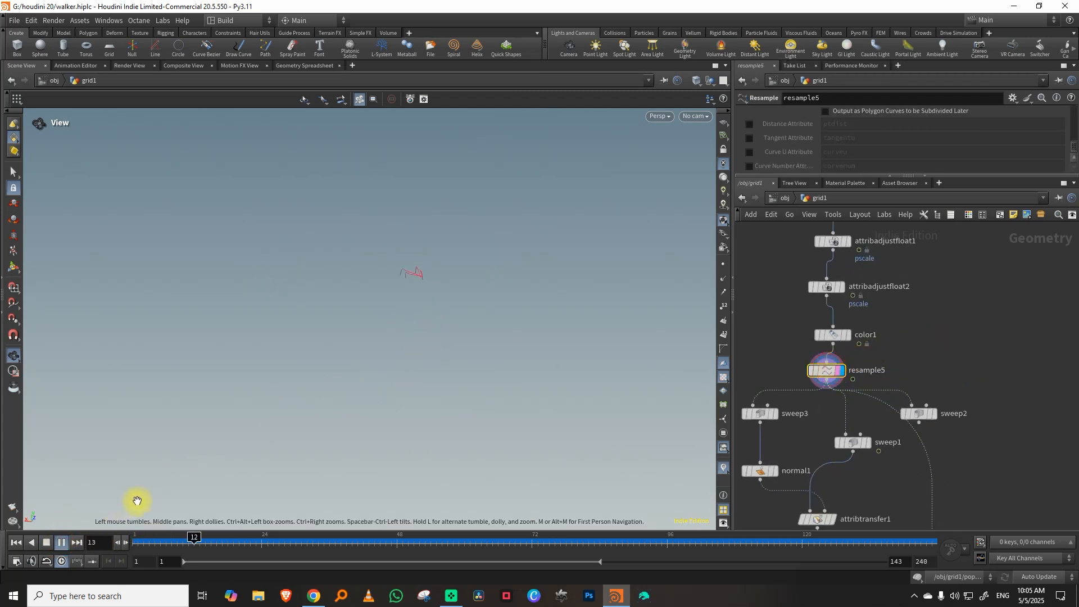
drag(347, 328, 371, 399)
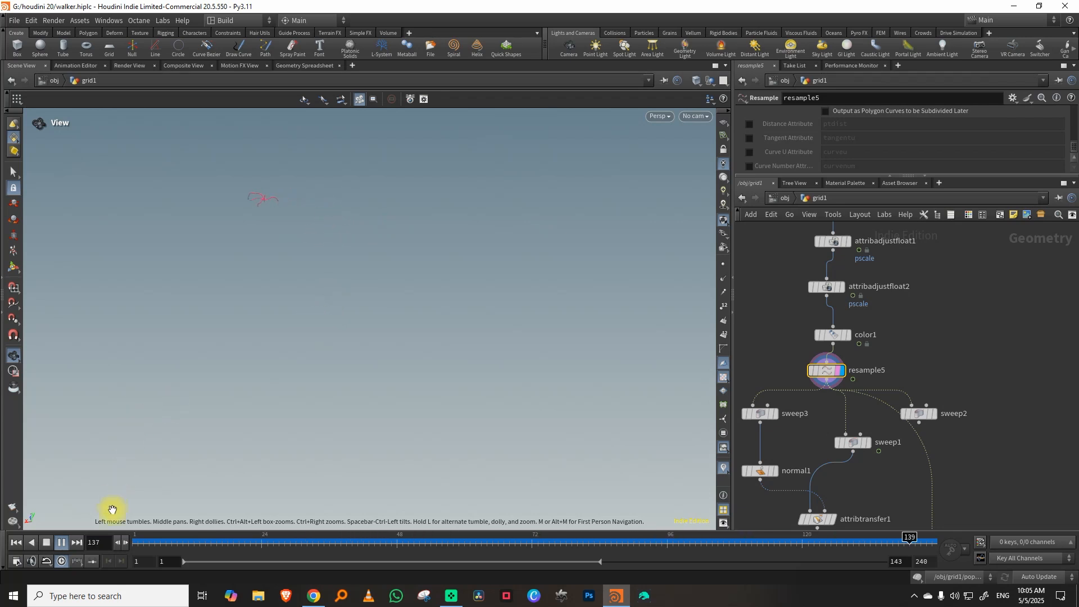
click(16, 543)
click(46, 543)
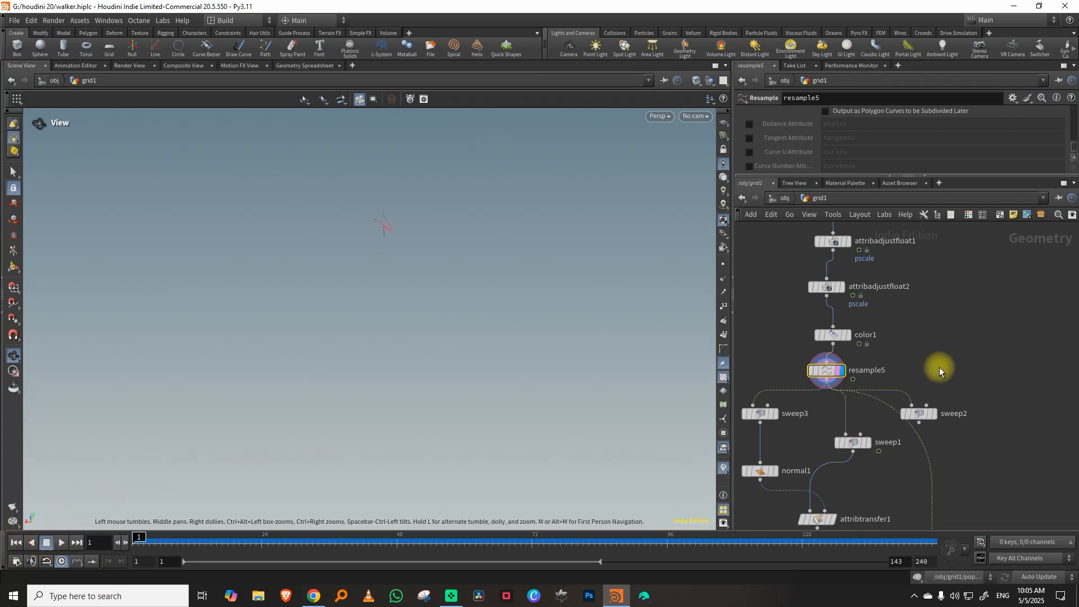
Step: Copy the sphere1 and null4 nodes and paste the pair into an empty area of the network
scroll(1016, 353, down, 8)
middle_drag(1029, 269, 949, 436)
middle_drag(946, 304, 980, 434)
scroll(889, 362, up, 6)
middle_drag(831, 365, 890, 346)
scroll(889, 346, up, 2)
scroll(889, 346, down, 3)
middle_drag(815, 281, 990, 367)
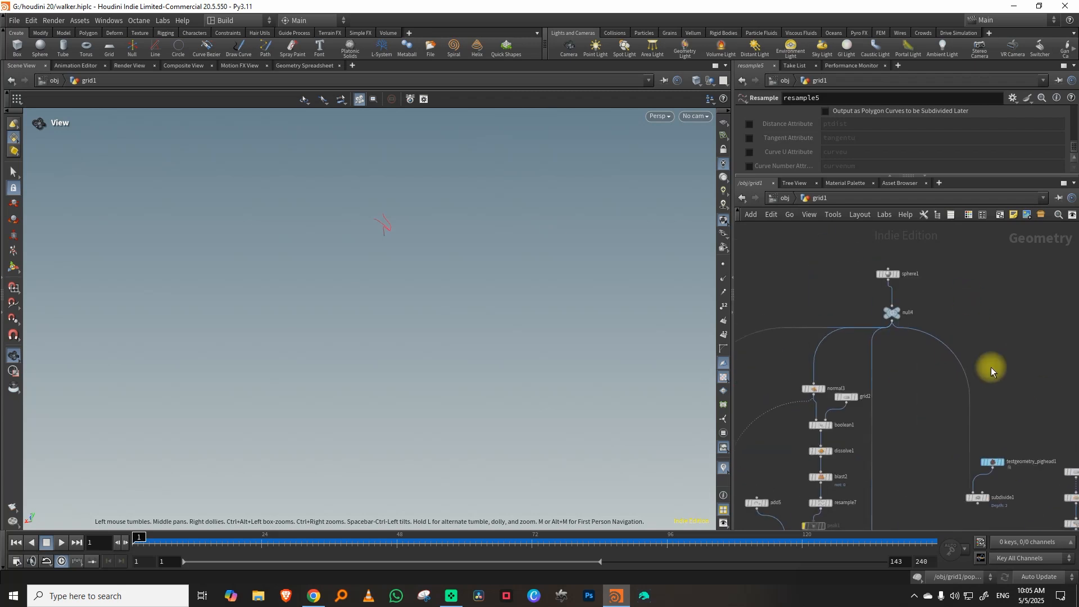
middle_drag(934, 319, 979, 360)
drag(990, 298, 918, 367)
scroll(1012, 339, down, 6)
middle_drag(1040, 359, 837, 293)
middle_drag(975, 348, 855, 326)
key(ctrl+c)
key(ctrl+v)
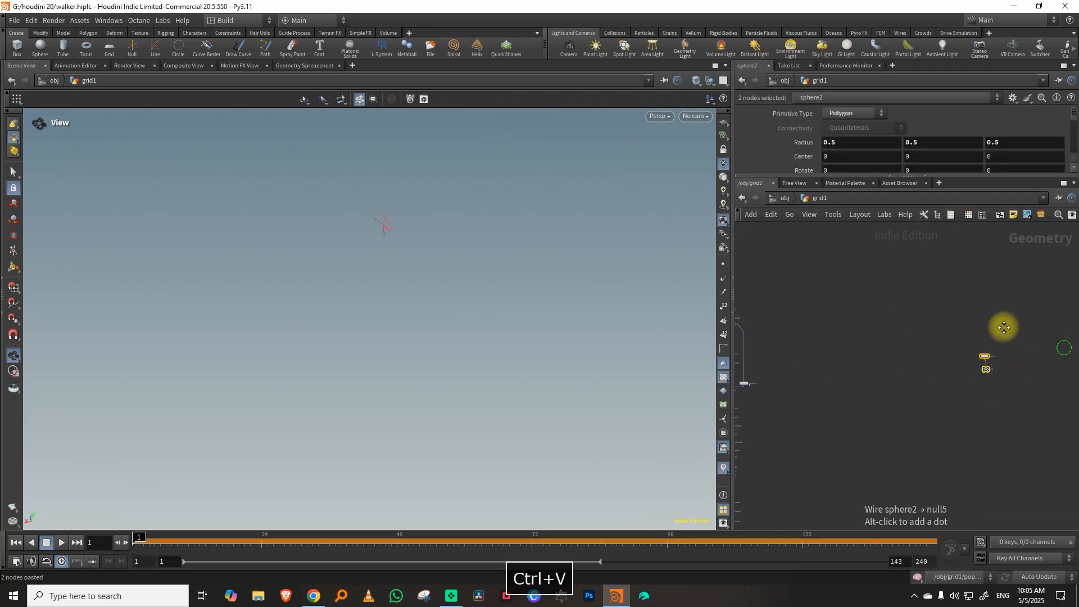
Step: Display the copied sphere2 node and show it as a wireframe framed in the viewport
click(934, 284)
click(934, 283)
click(935, 283)
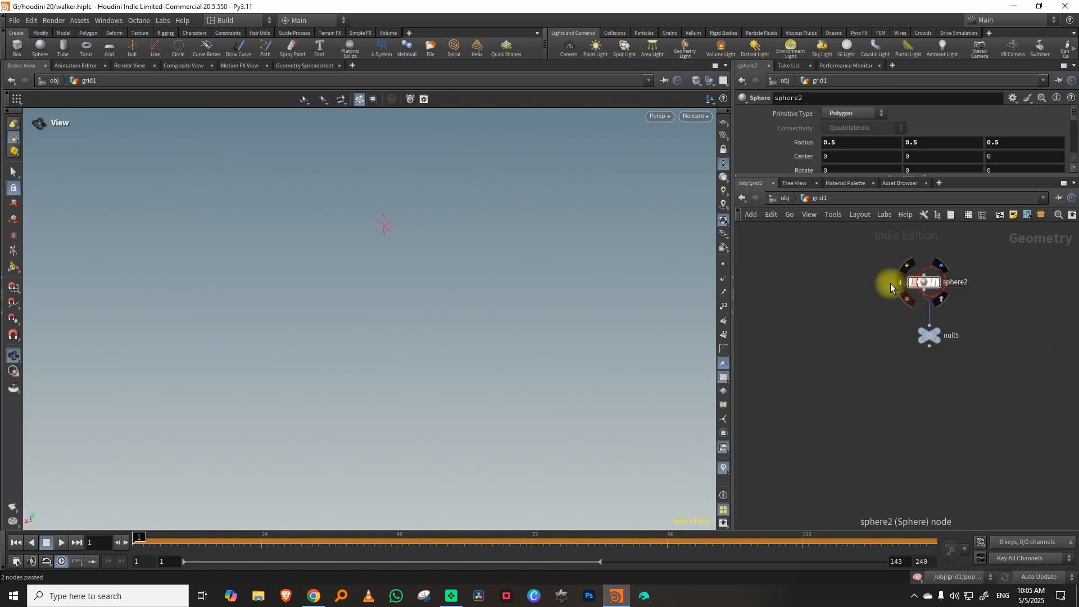
click(937, 283)
drag(935, 283, 939, 282)
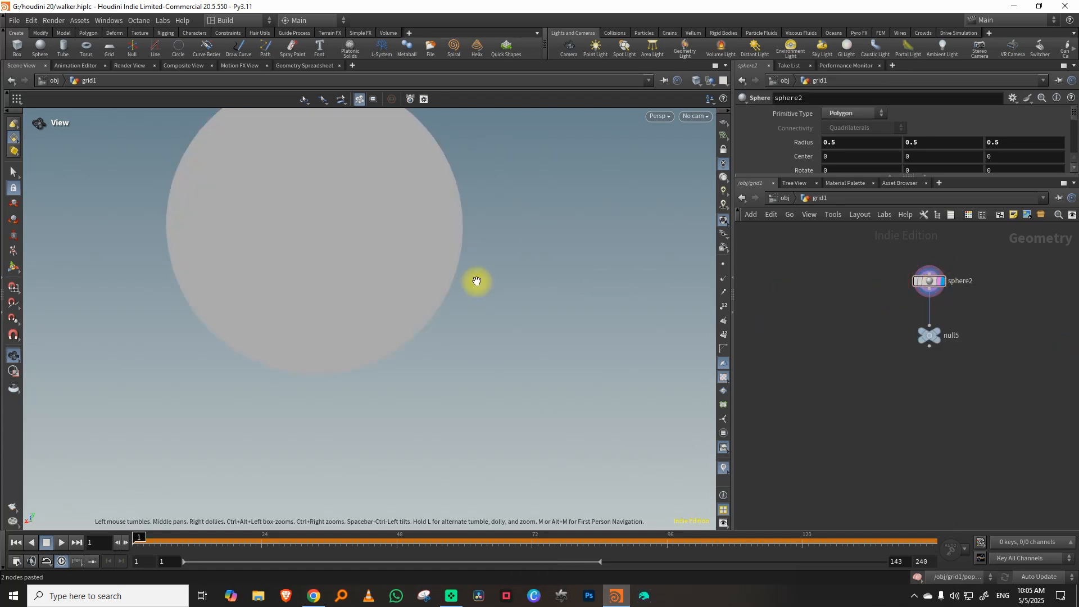
right_drag(406, 243, 350, 273)
middle_drag(399, 254, 428, 301)
key(w)
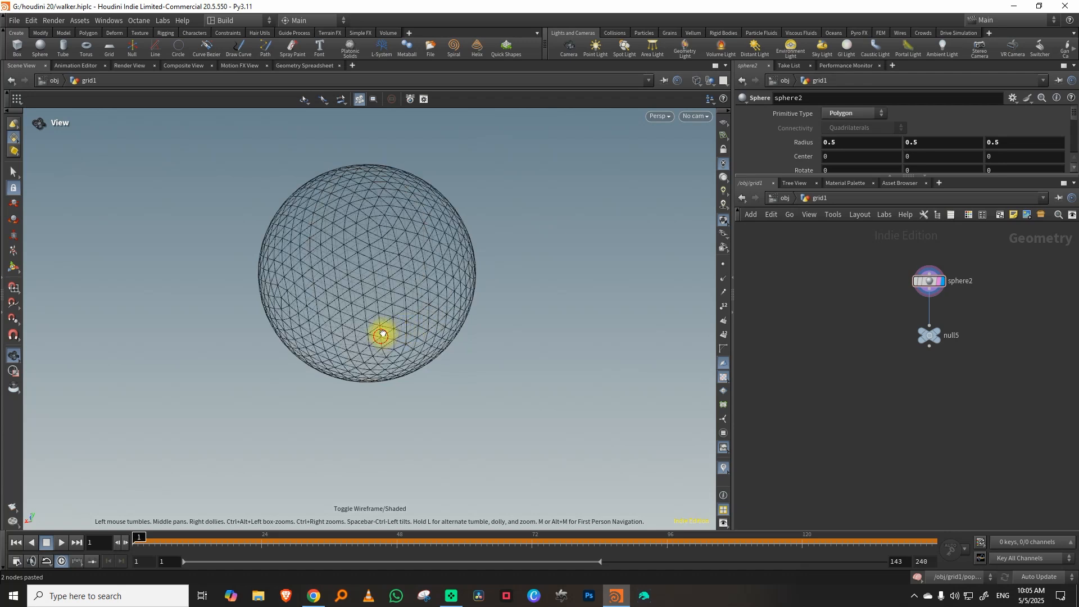
key(g)
drag(376, 332, 369, 323)
key(space)
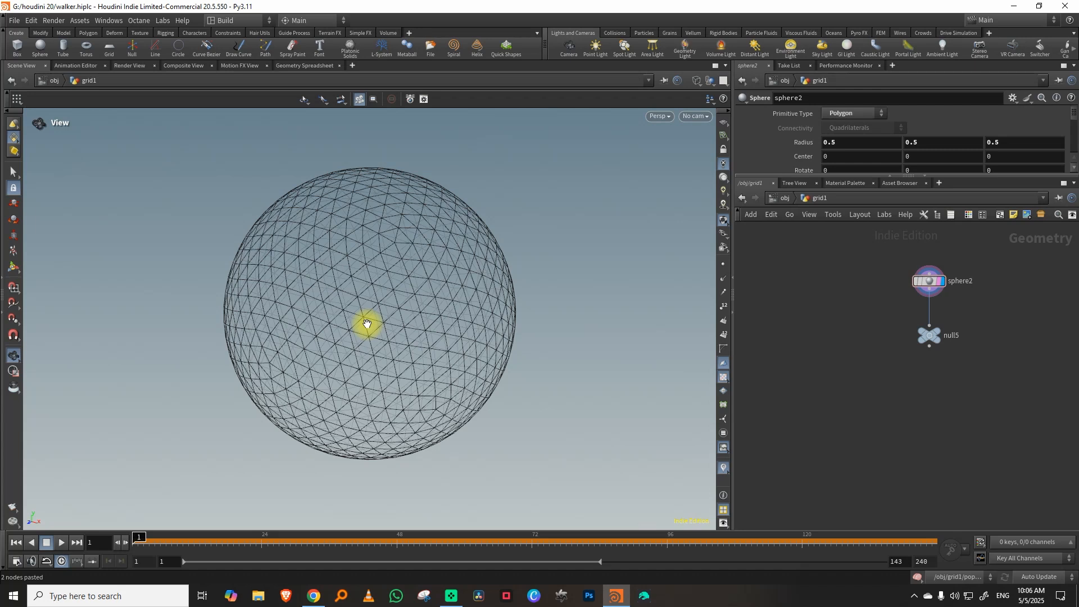
Step: Keep the null5 sphere visible as a template and add a displayed polygon Circle node beside it
click(929, 332)
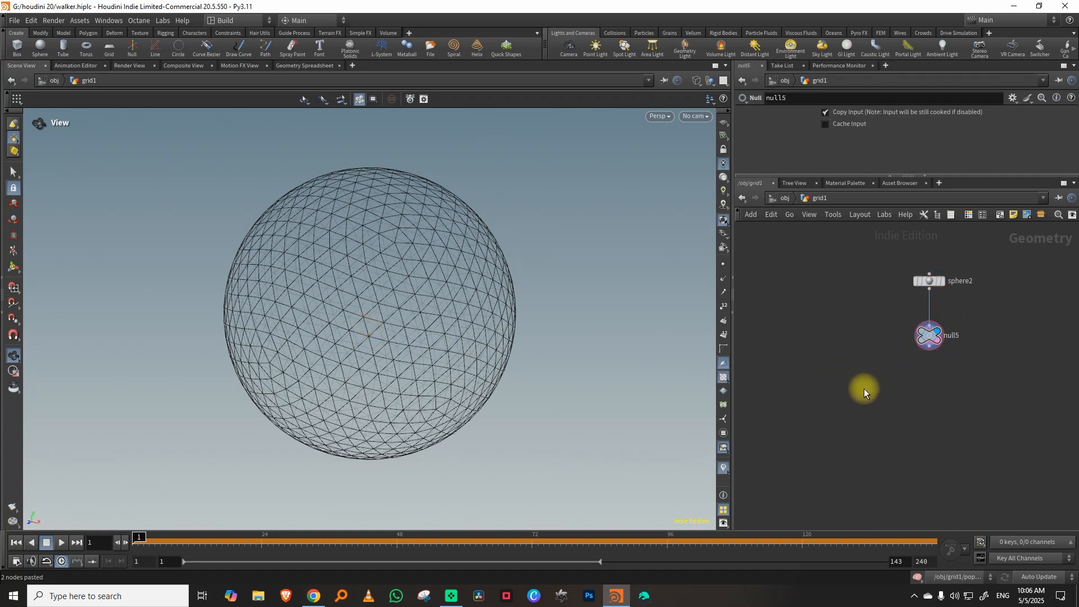
key(Tab)
text(cir)
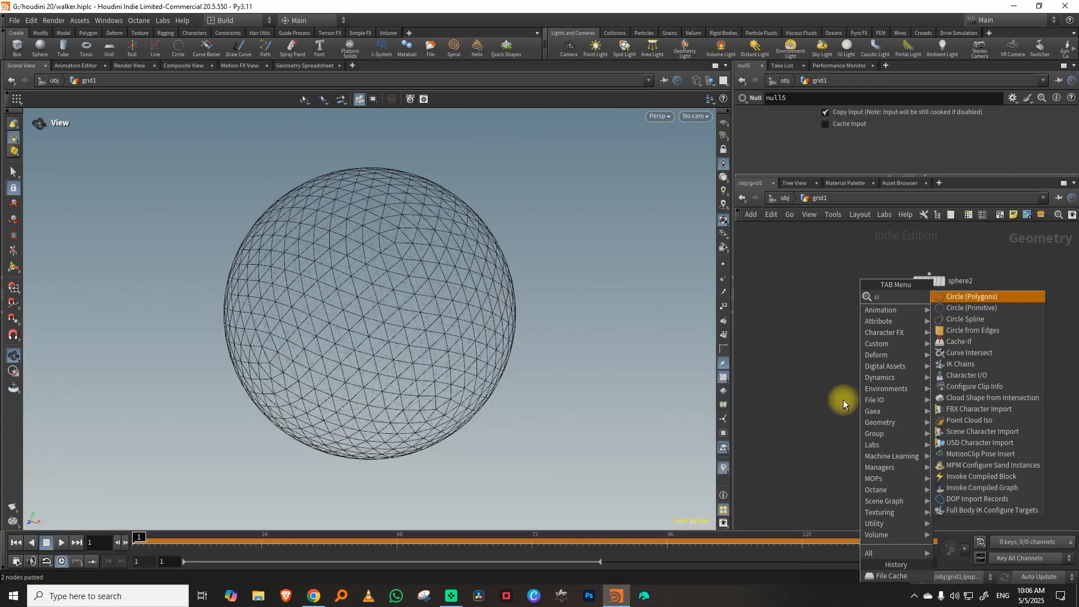
click(984, 299)
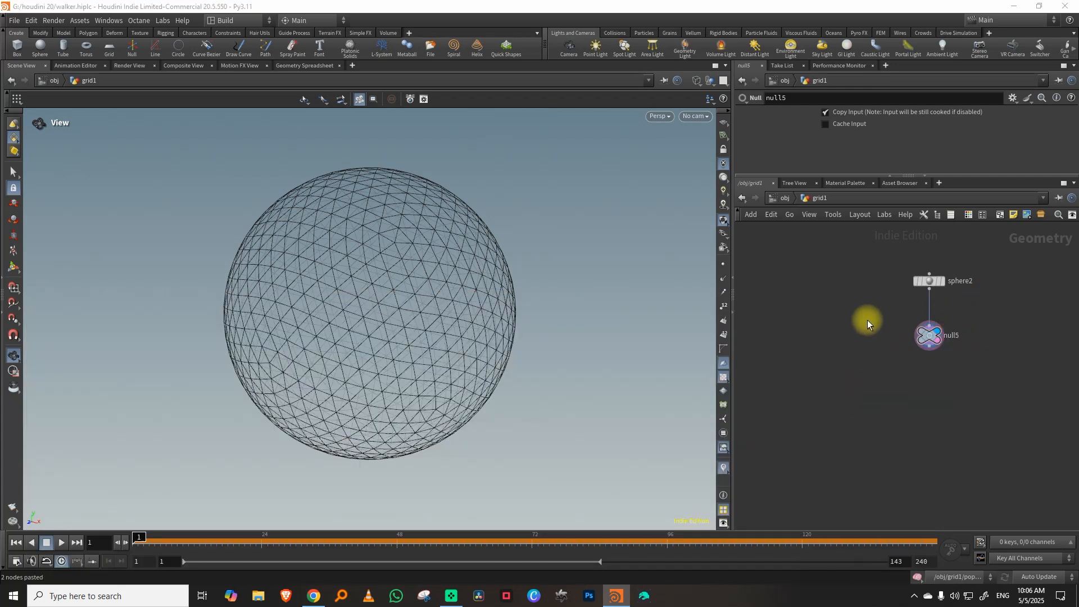
click(870, 322)
click(872, 348)
drag(857, 352, 866, 341)
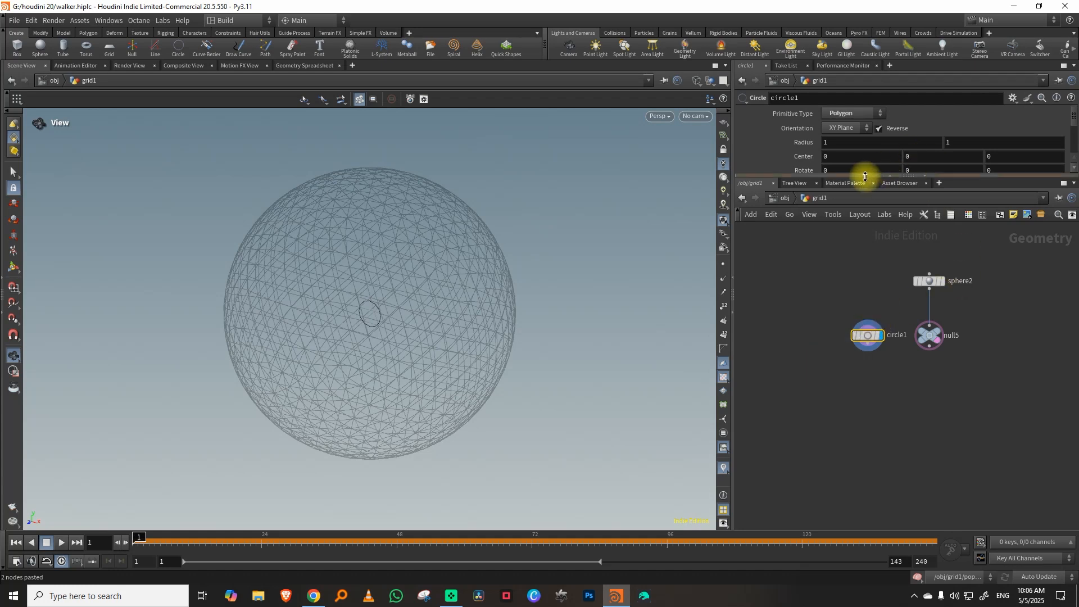
Step: In the front view, set circle1's uniform scale to 10.8 and its divisions to 50 so it surrounds the sphere
drag(865, 176, 855, 267)
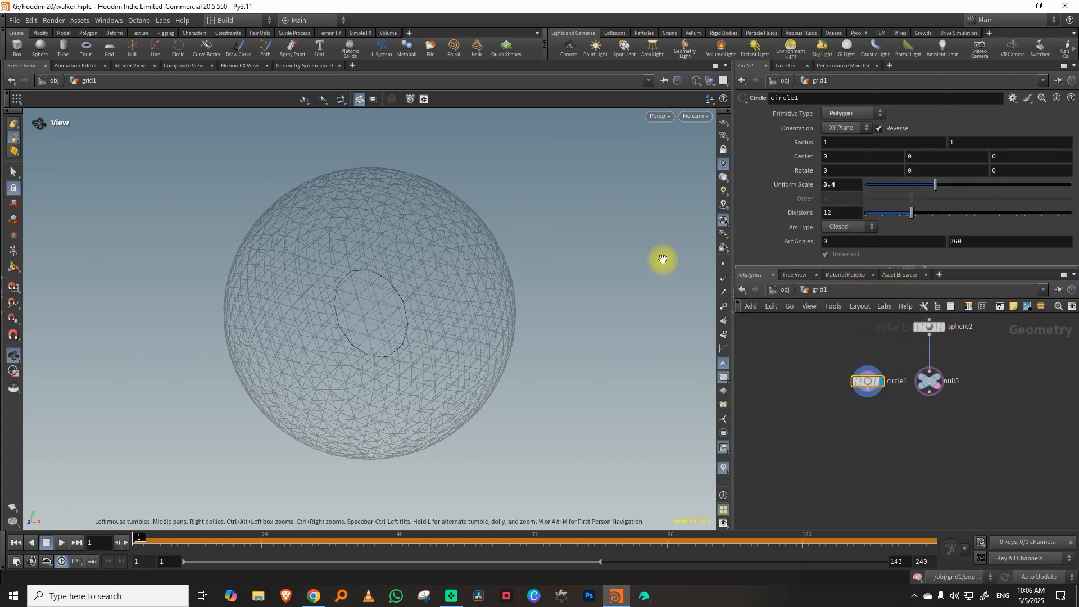
key(space+3)
drag(938, 187, 1074, 184)
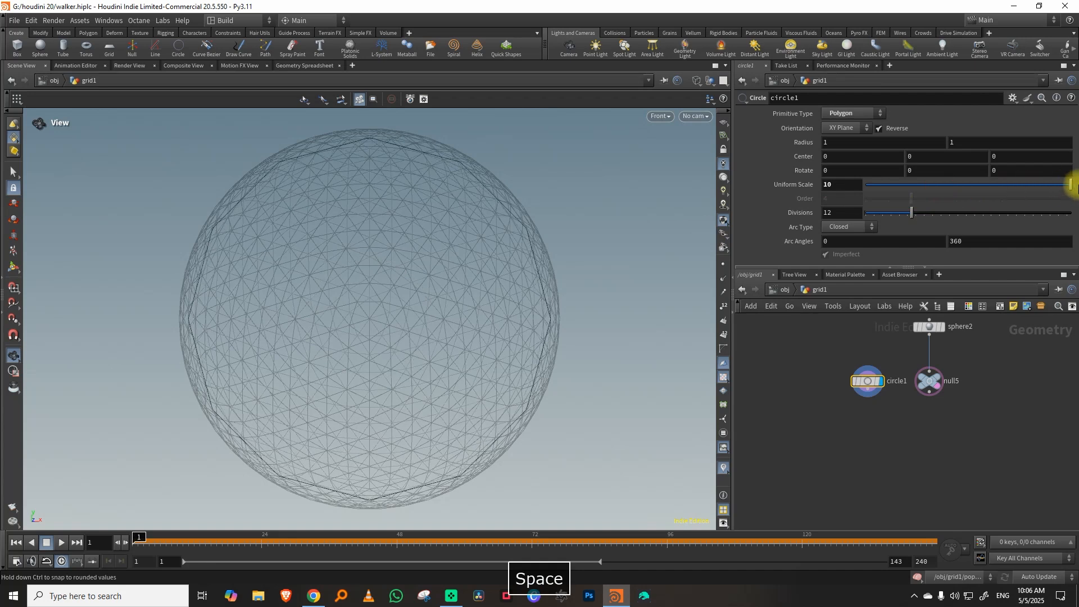
middle_drag(840, 184, 877, 181)
drag(916, 212, 1070, 213)
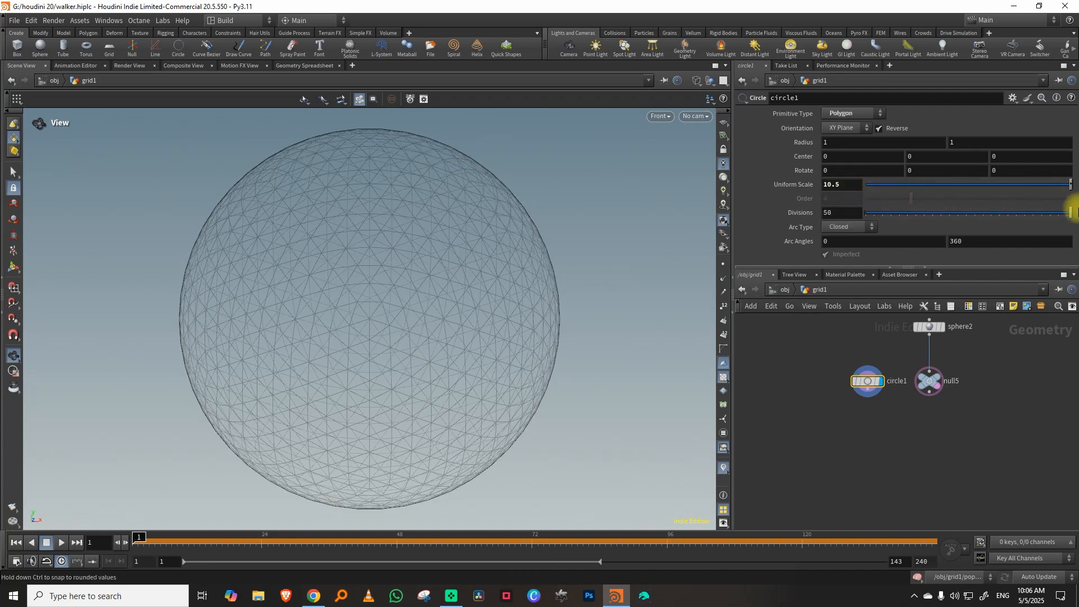
middle_drag(841, 185, 874, 184)
Step: Place an Add node beside circle1, create one point at 0, 0, 0 and display it
middle_drag(803, 419, 855, 406)
key(Tab)
text(add)
click(952, 284)
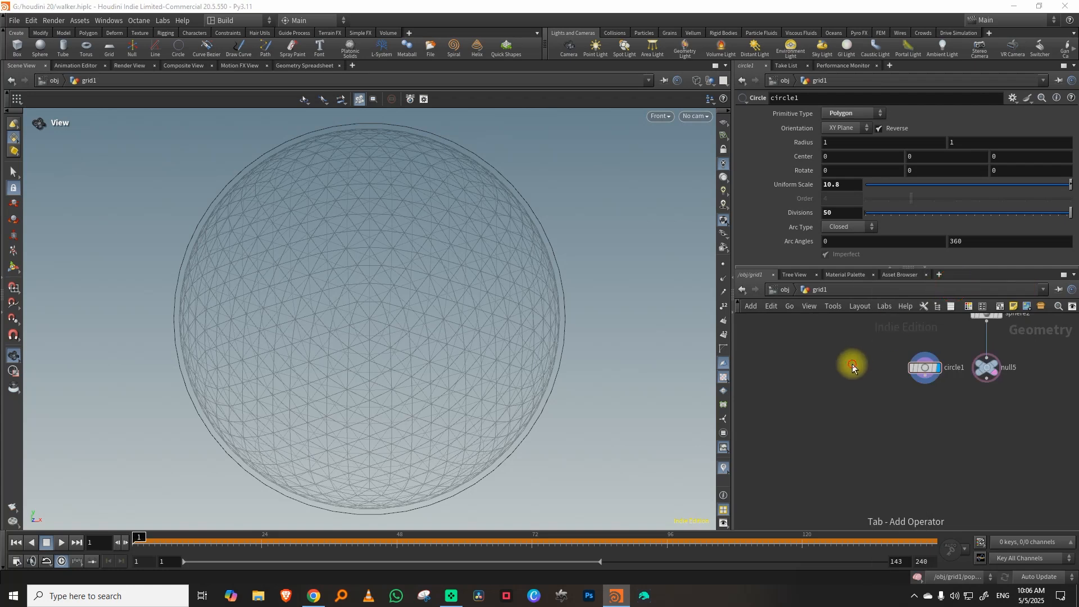
click(846, 373)
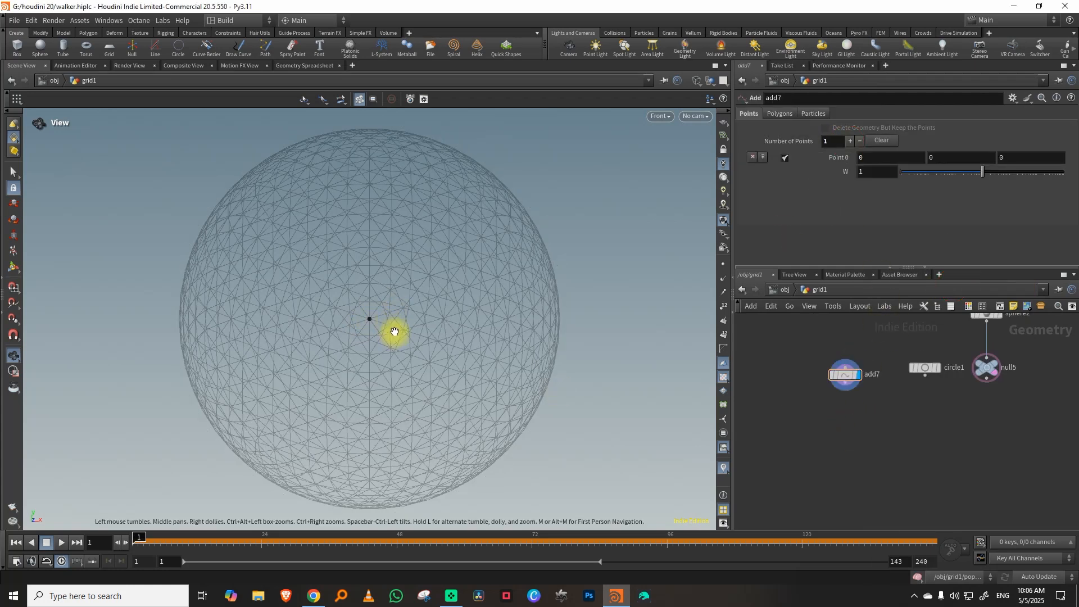
Step: Add a Path Deform node, wire add7 as its geometry and circle1 as its curve, and display it
key(Tab)
text(path)
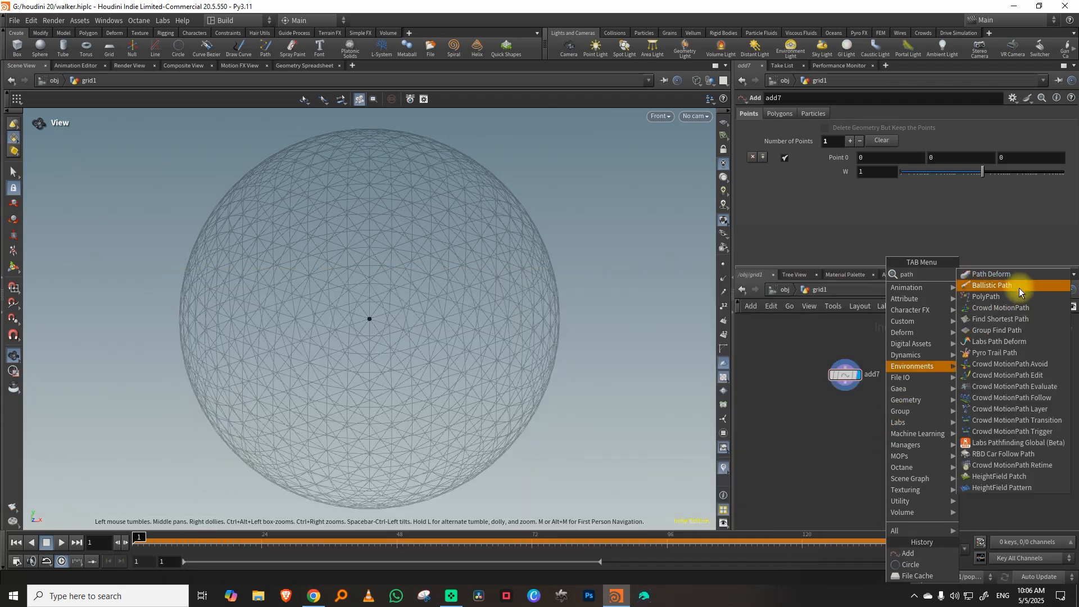
click(993, 274)
click(901, 422)
drag(931, 379, 909, 416)
click(915, 425)
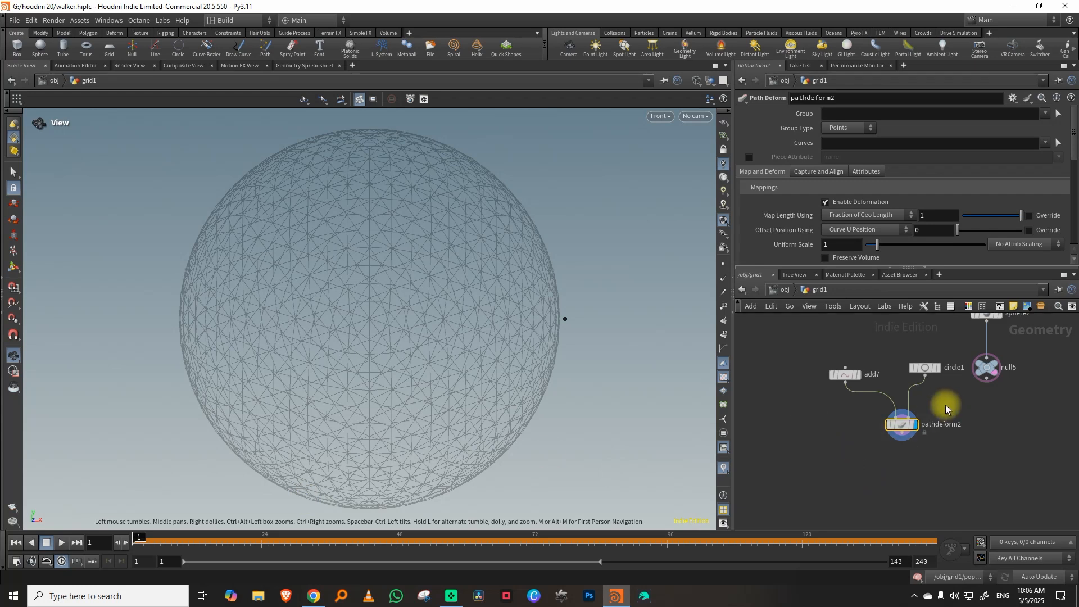
Step: Key the path deform's Curve U Position offset at 0 on frame 1
drag(963, 234, 993, 236)
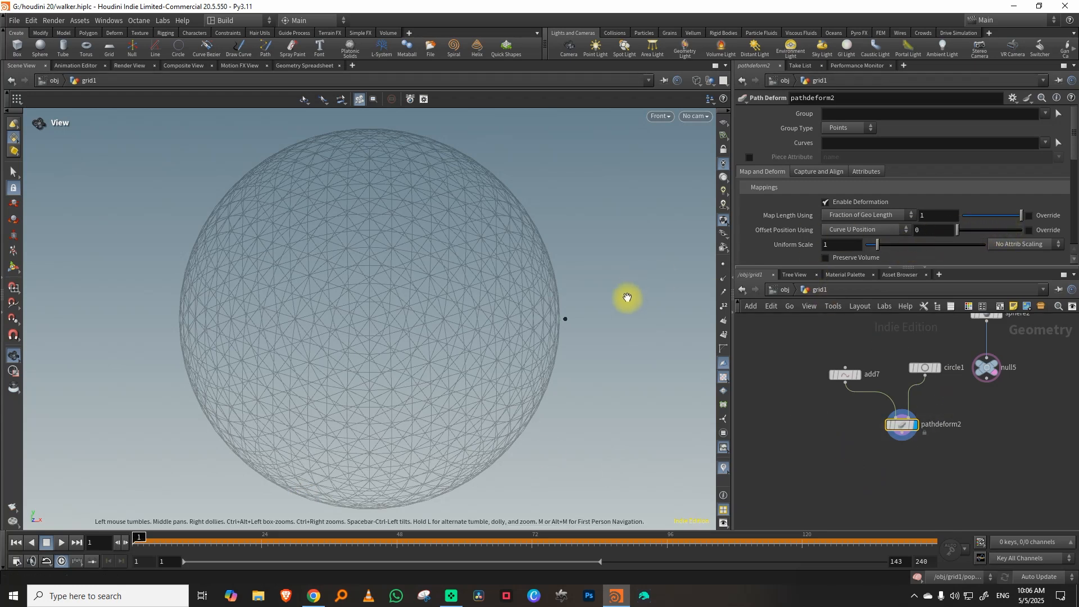
key(Return)
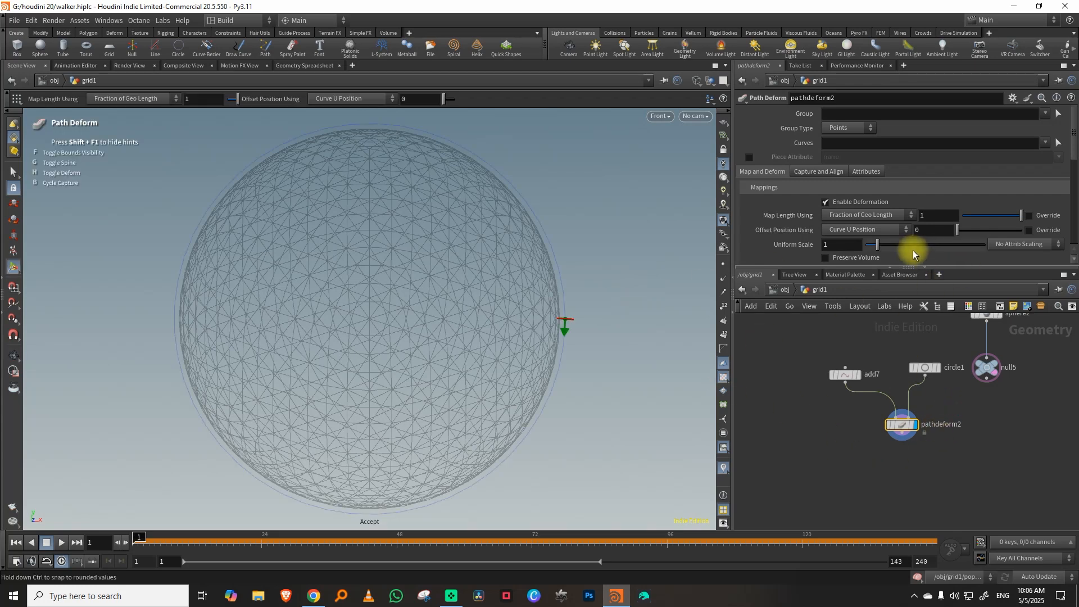
alt+click(924, 234)
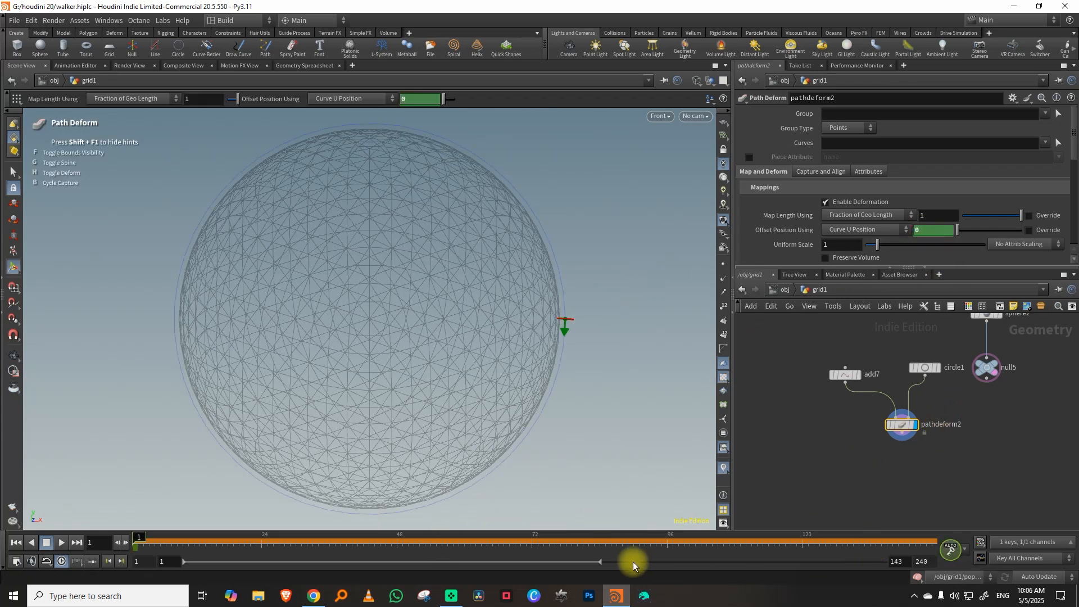
Step: Extend the playback range to frame 150, key the Curve U Position offset at its maximum on the last frame and preview the motion
drag(600, 563, 622, 560)
drag(717, 538, 1068, 538)
drag(959, 231, 1072, 238)
drag(430, 538, 70, 544)
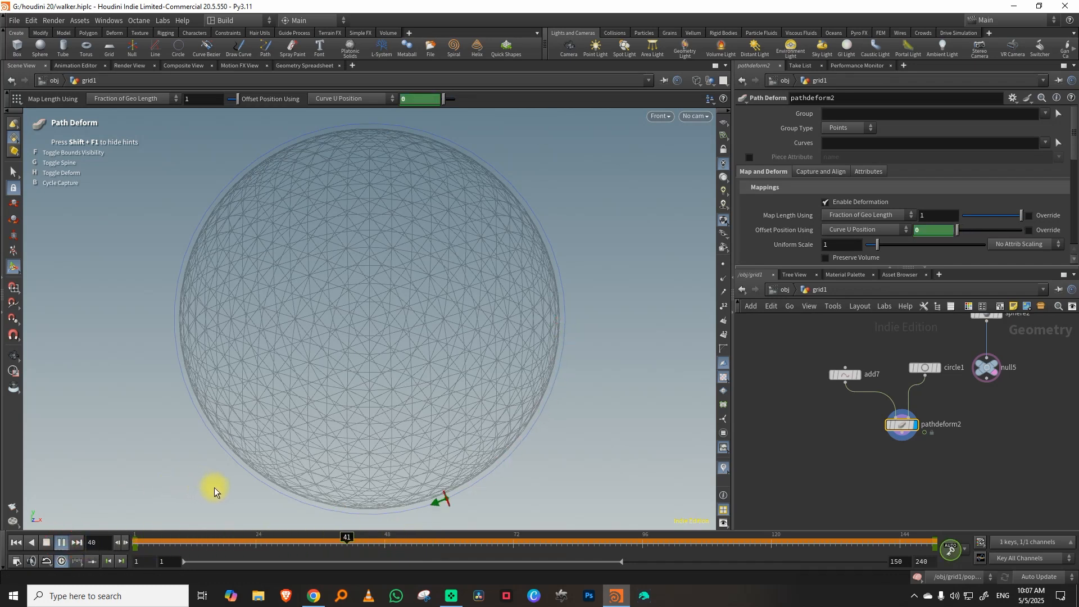
drag(203, 543, 276, 522)
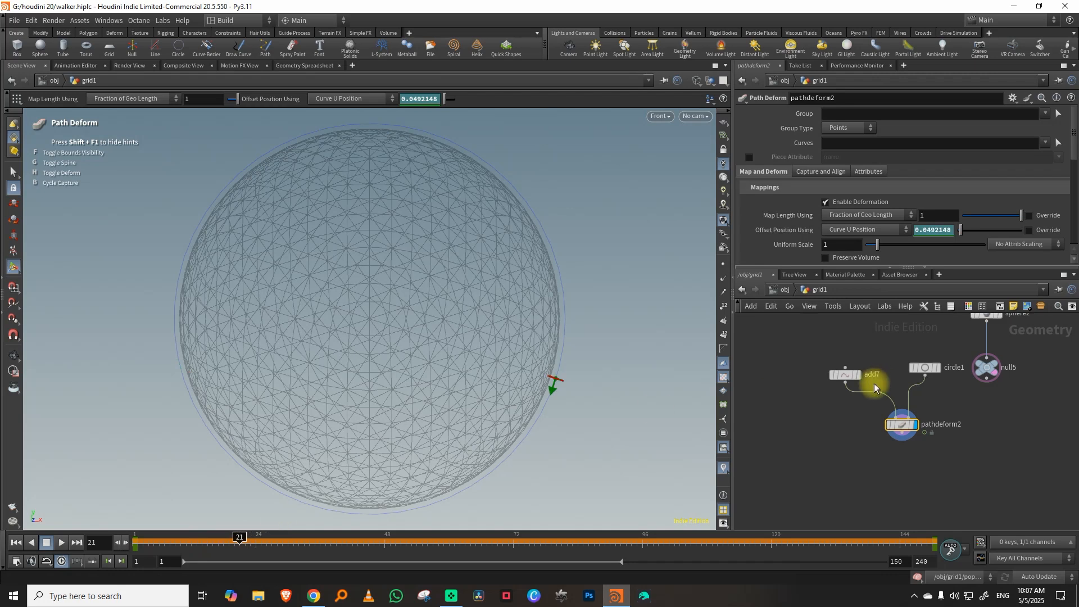
Step: Set circle1's divisions to 500, play back the point's motion and return to frame 1
drag(961, 385, 955, 387)
click(843, 212)
text(500)
key(Return)
click(894, 448)
click(62, 542)
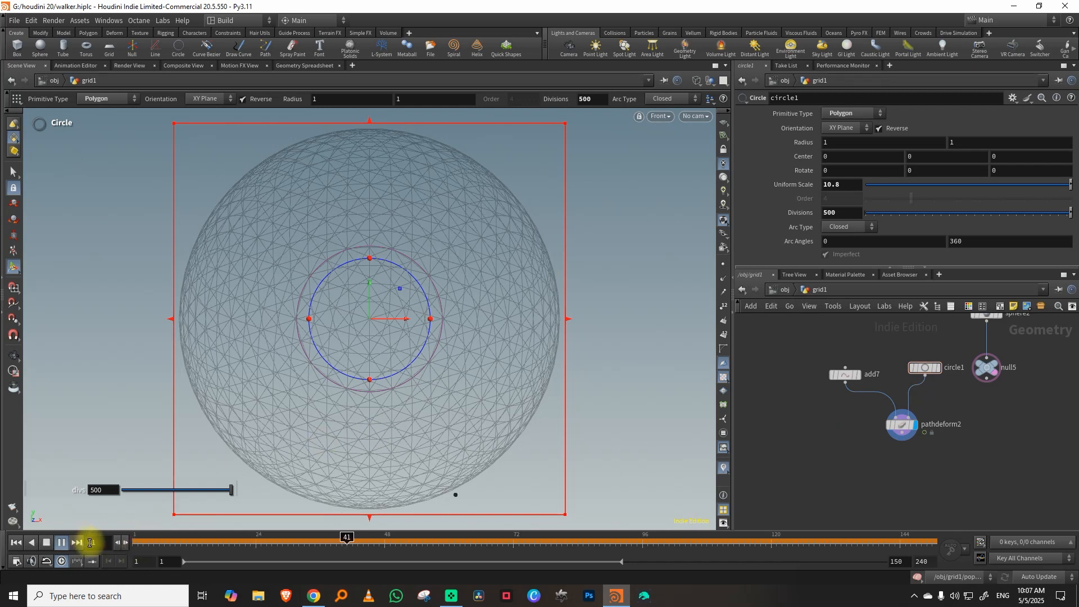
click(135, 543)
Step: Enlarge the network area and move the add7, circle1 and pathdeform2 nodes together, away from the sphere2 and null5 nodes
drag(854, 269, 867, 207)
middle_drag(851, 295, 813, 337)
drag(805, 326, 906, 454)
drag(865, 435, 843, 414)
click(849, 309)
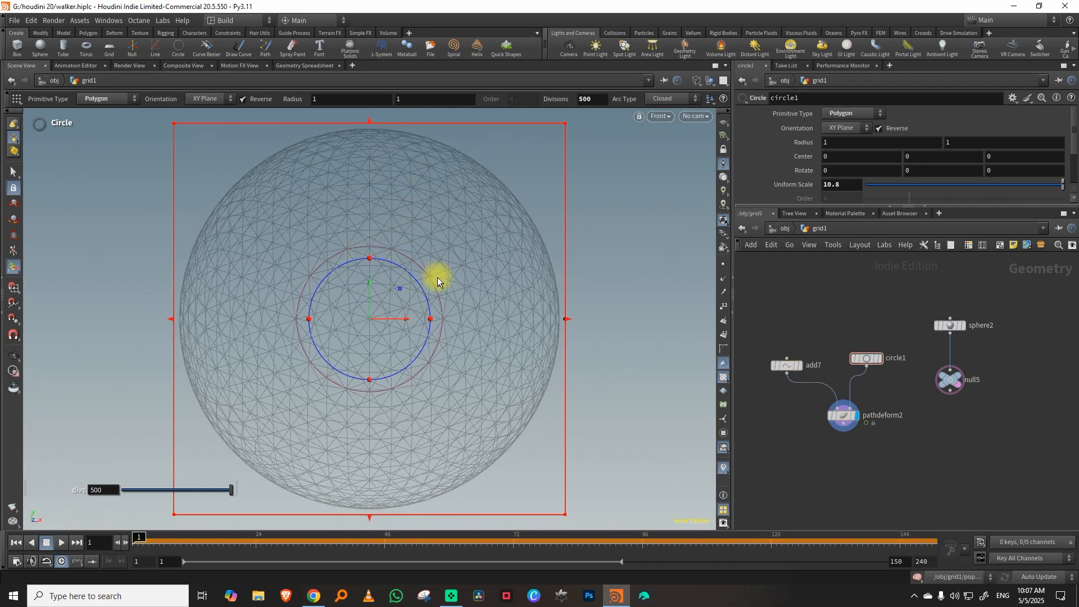
Step: Add a Normal node fed by null5, display it and set it to add normals to points
mouse_move(788, 368)
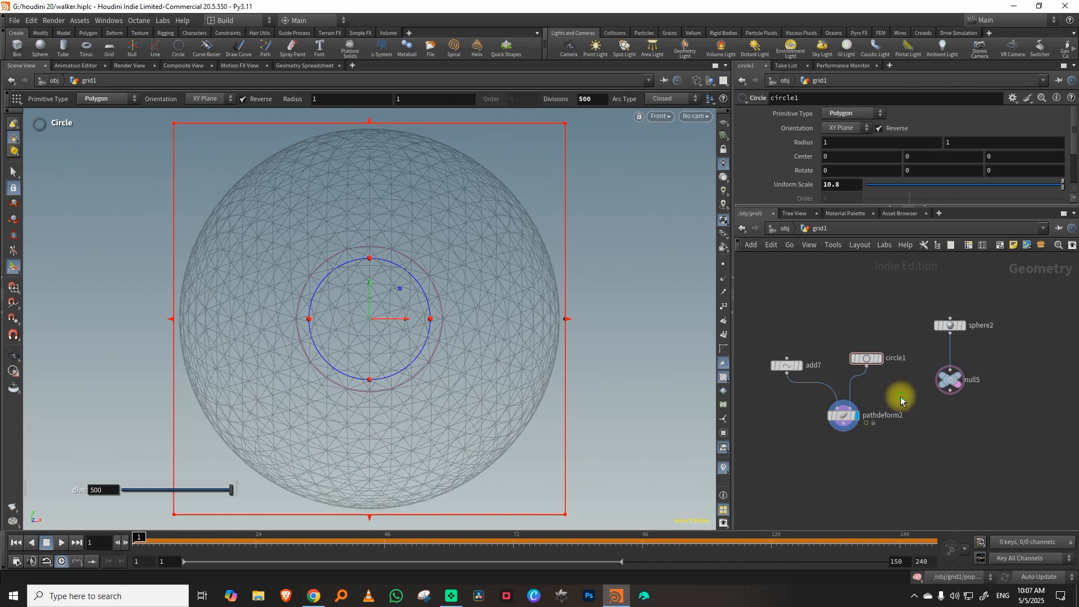
middle_drag(902, 398, 901, 367)
click(847, 386)
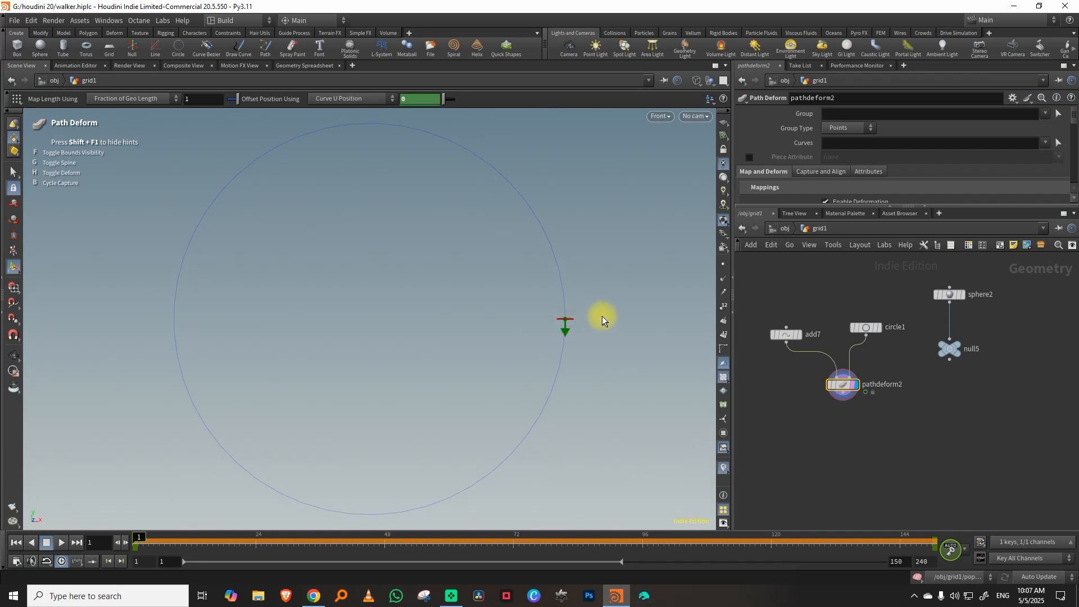
mouse_move(960, 299)
key(Tab)
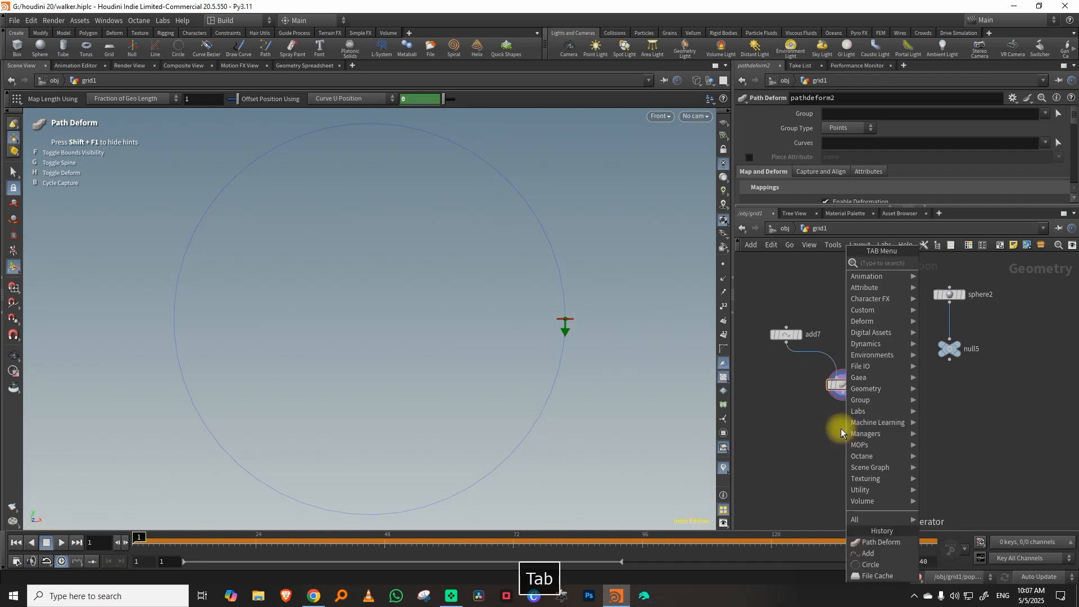
text(norm)
click(943, 262)
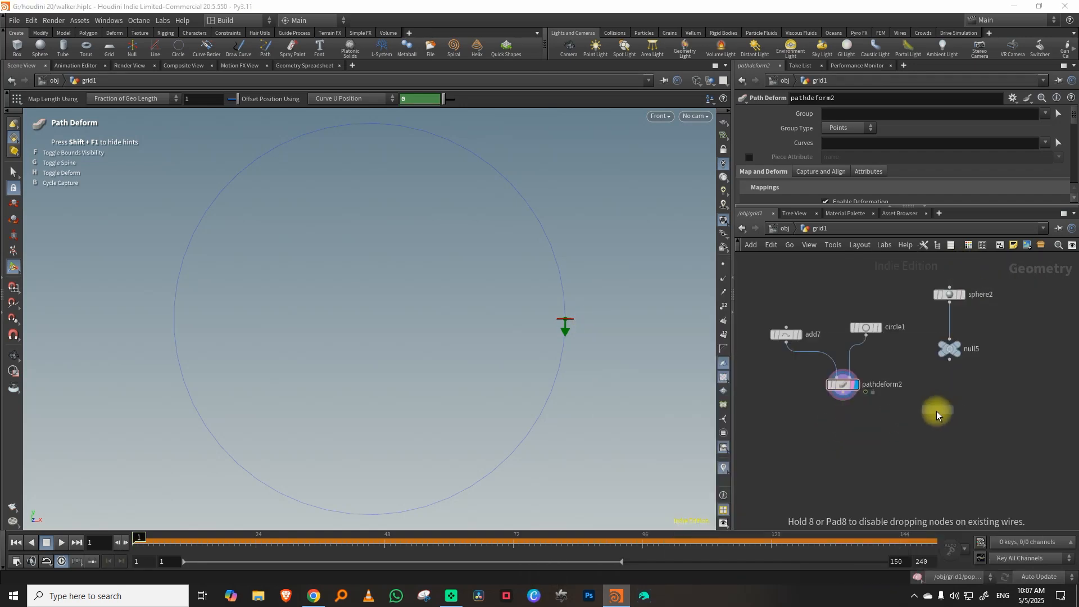
click(936, 409)
click(950, 359)
click(928, 411)
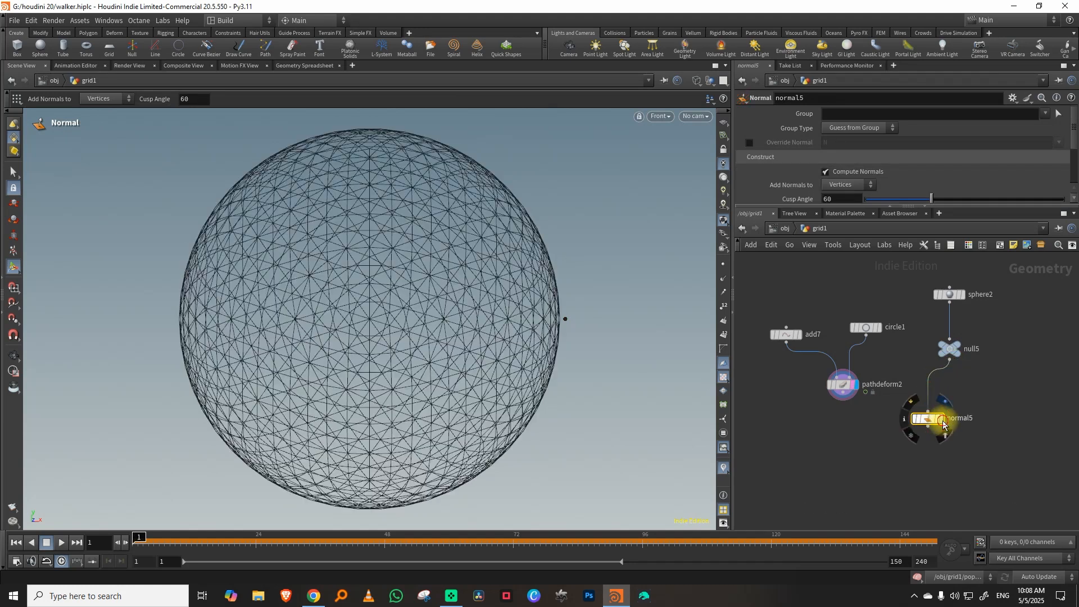
click(848, 184)
click(837, 195)
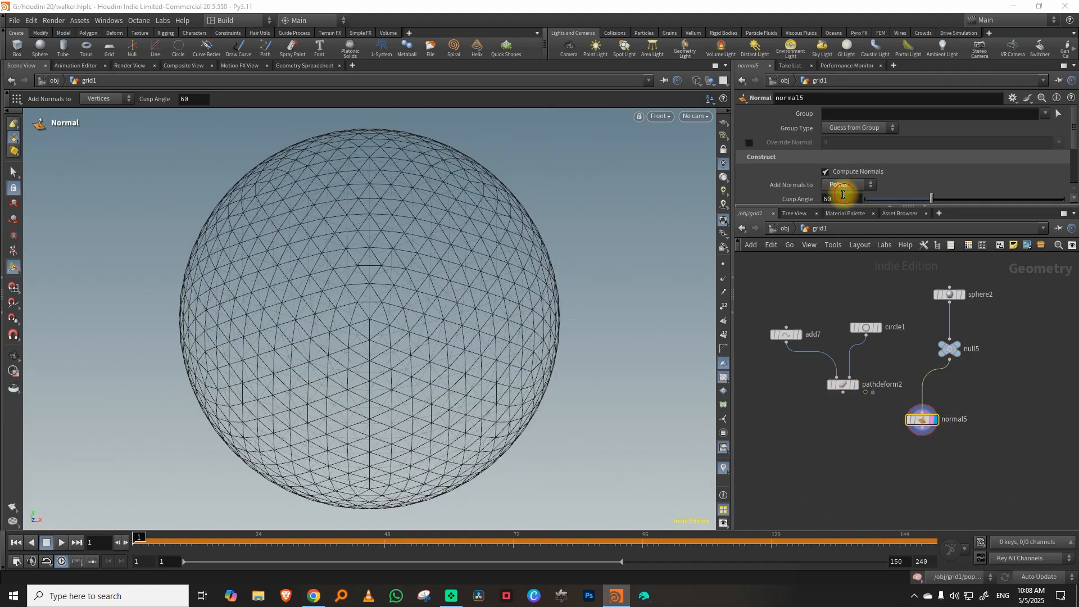
Step: Add an Attribute Transfer node with pathdeform2 in its first input and the Normal node in its second, and display it
key(Tab)
text(tran)
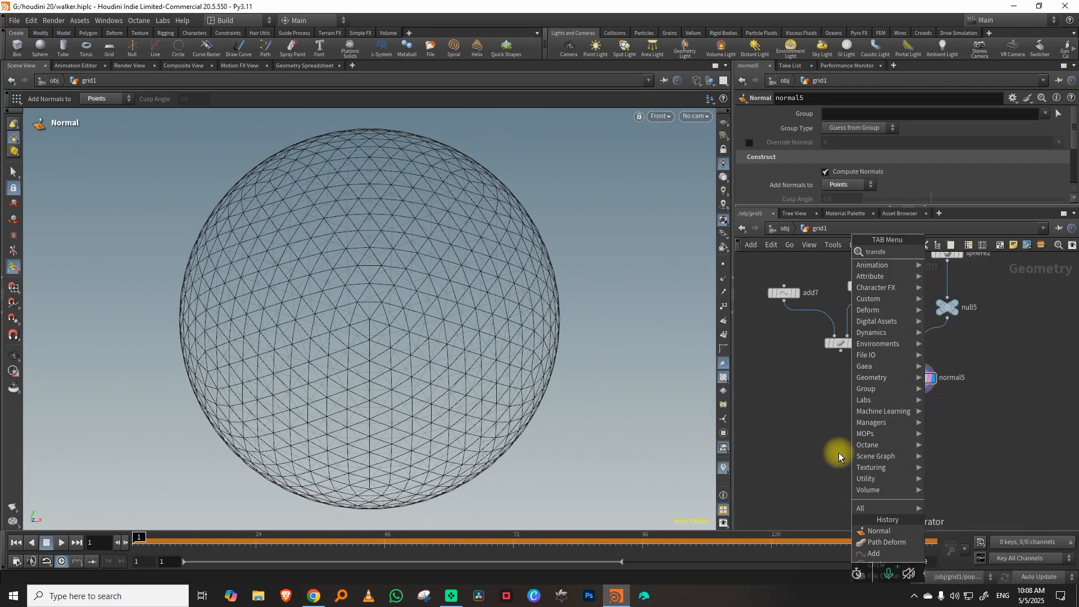
click(962, 274)
click(843, 434)
click(840, 350)
click(834, 429)
click(920, 393)
click(848, 428)
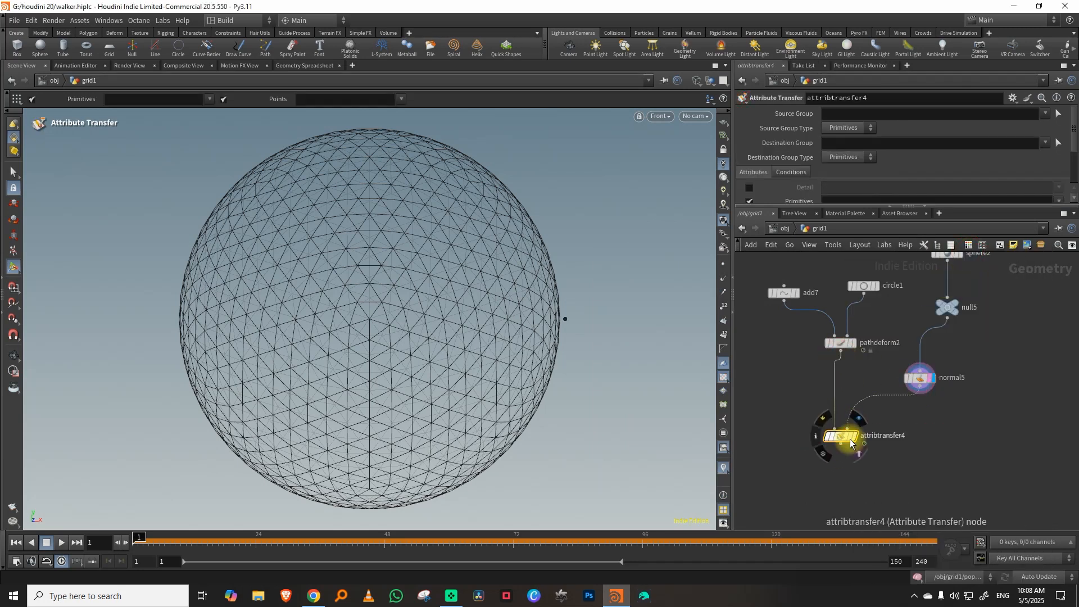
Step: Display point normals in the viewport at a larger Scale Normal and scrub the timeline to frame 4 to check the transferred normal
click(724, 278)
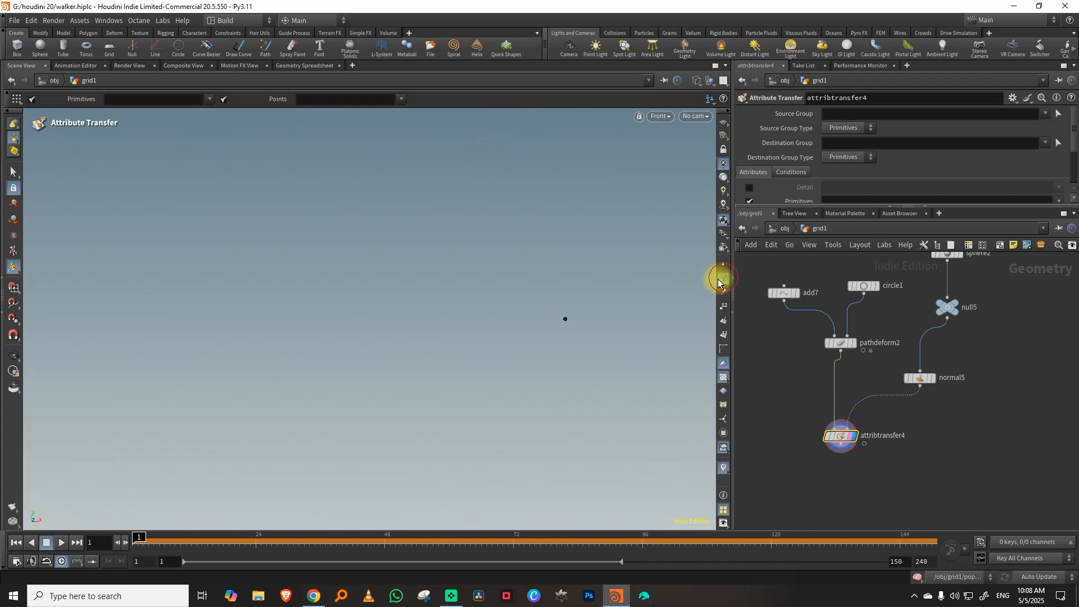
key(d)
drag(645, 122, 334, 128)
click(174, 144)
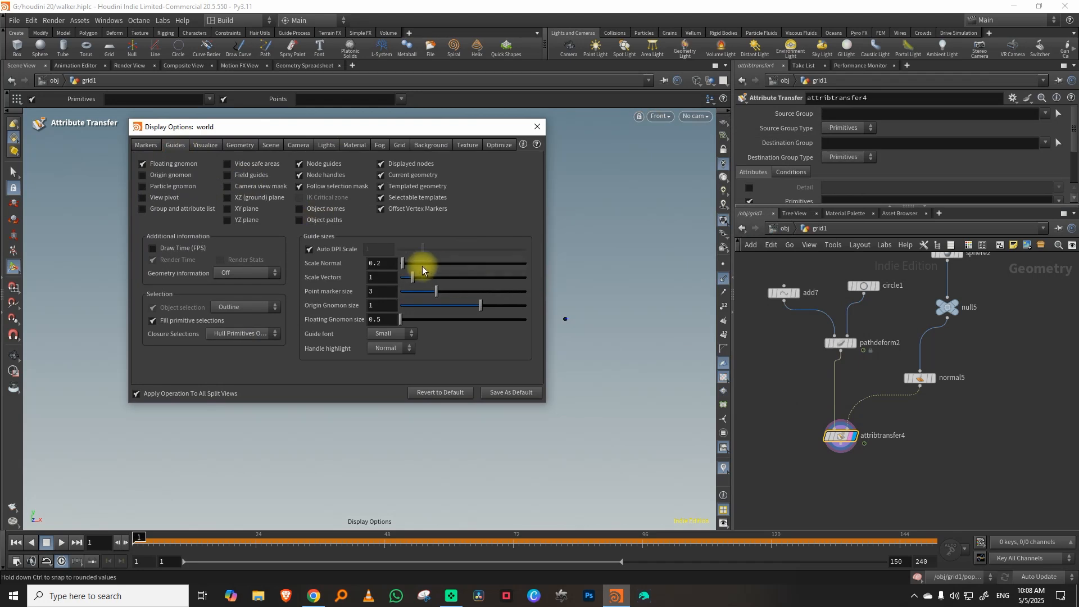
click(540, 127)
drag(204, 539, 148, 540)
Step: Refine sphere2 through its Frequency value, trying 50 and settling on 20
middle_drag(1021, 305, 970, 396)
click(896, 344)
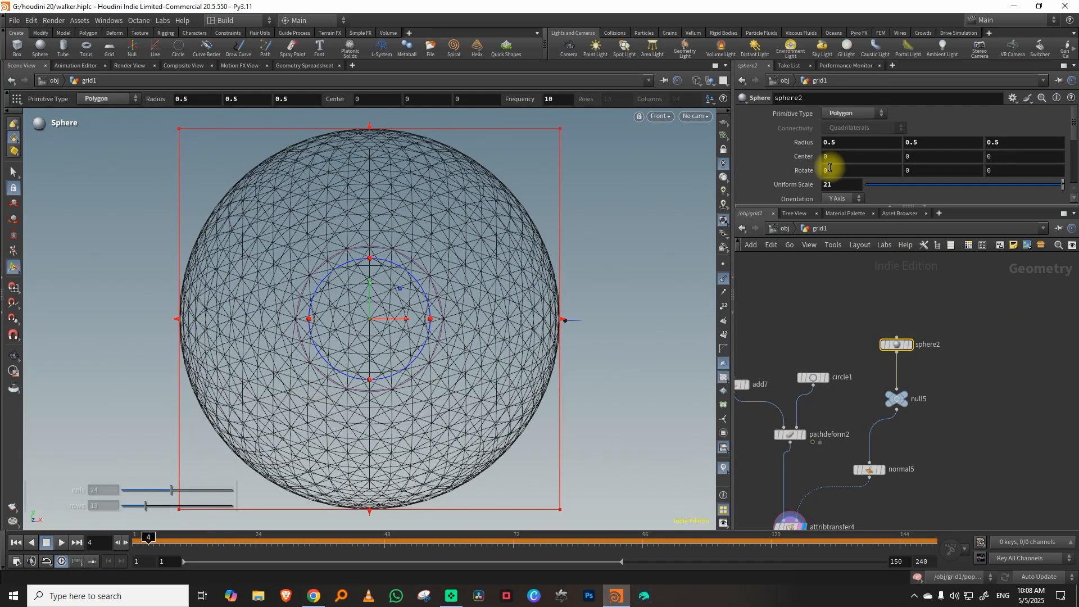
scroll(1069, 143, down, 3)
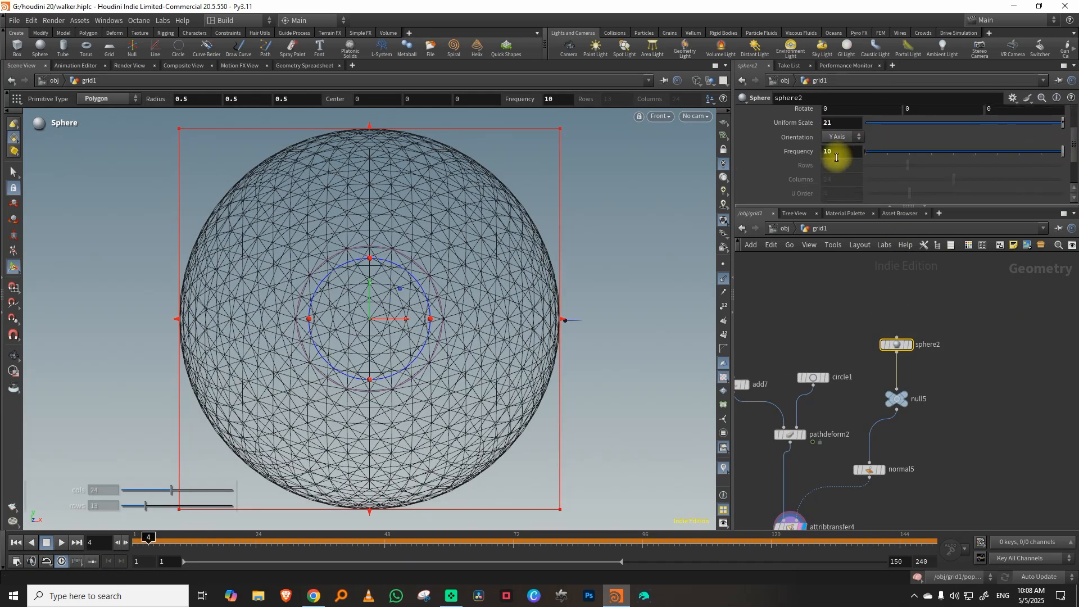
text(50)
key(Return)
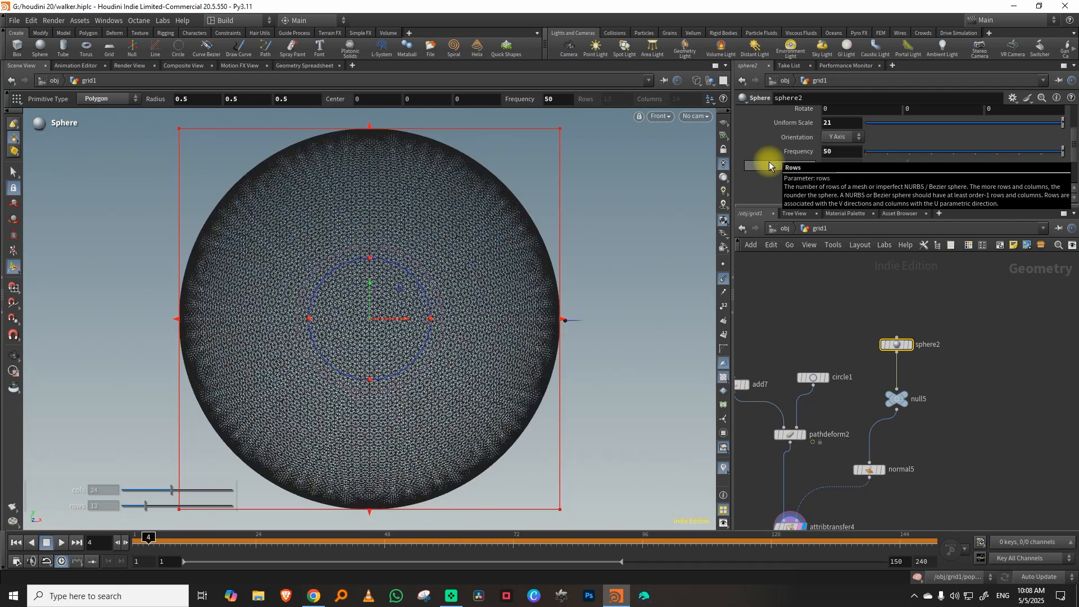
click(846, 151)
text(20)
key(Return)
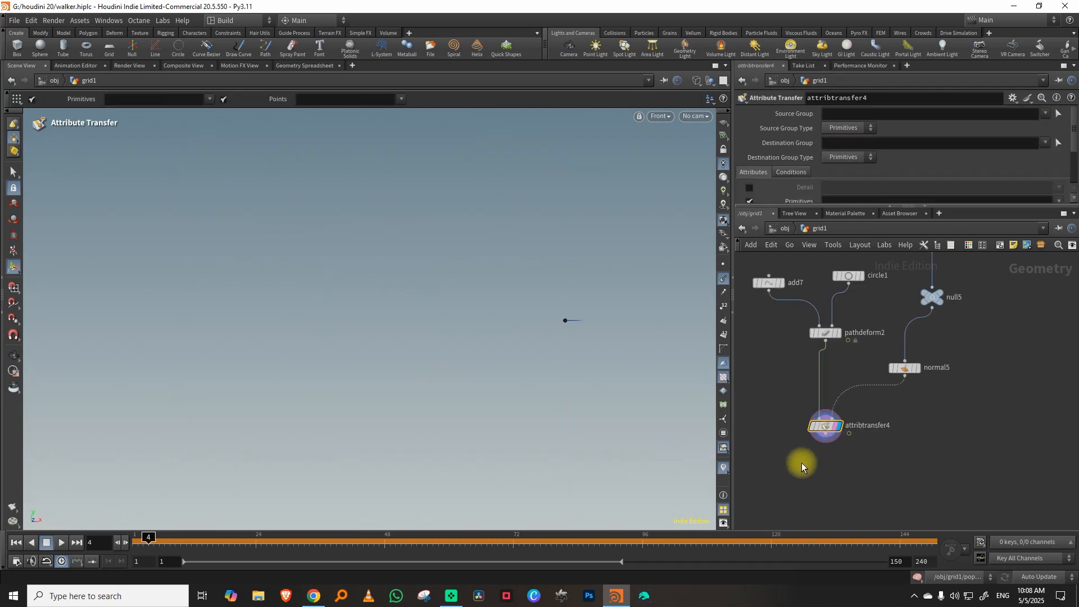
Step: Add a Peak node after the Attribute Transfer node and display it
key(Tab)
text(peak)
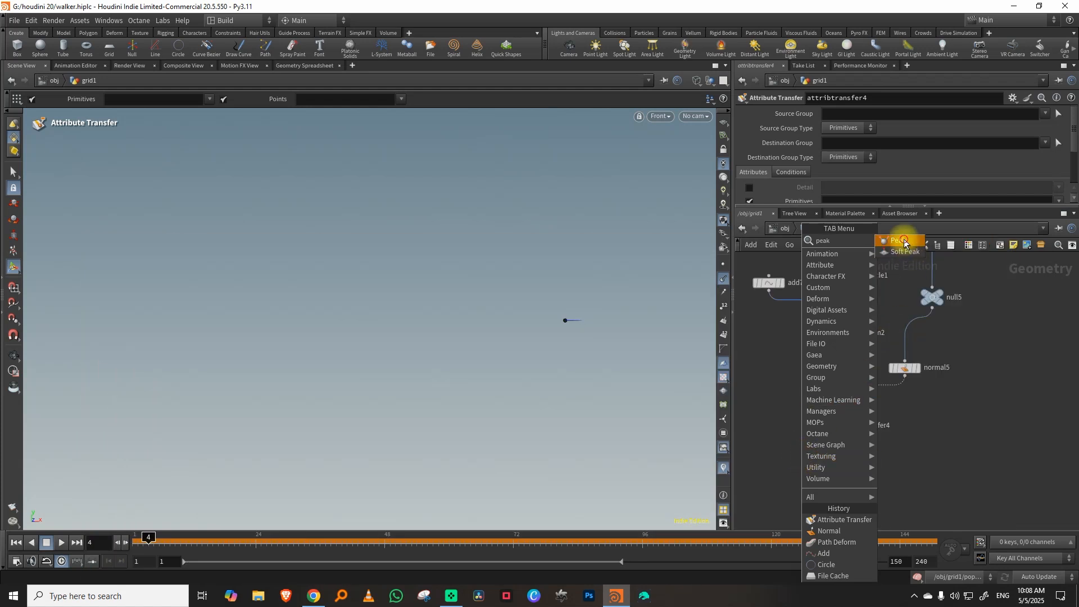
key(Return)
click(830, 482)
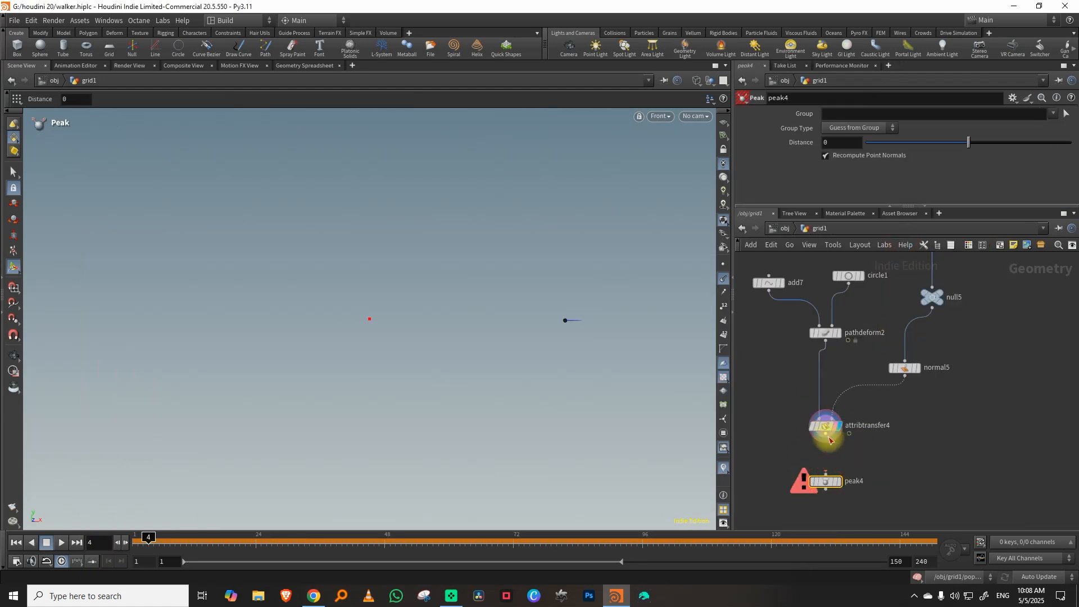
click(843, 485)
Step: Offset the point outward with a Peak distance of about 0.186, showing the Normal node's sphere as a template for reference
drag(625, 322, 602, 322)
click(915, 367)
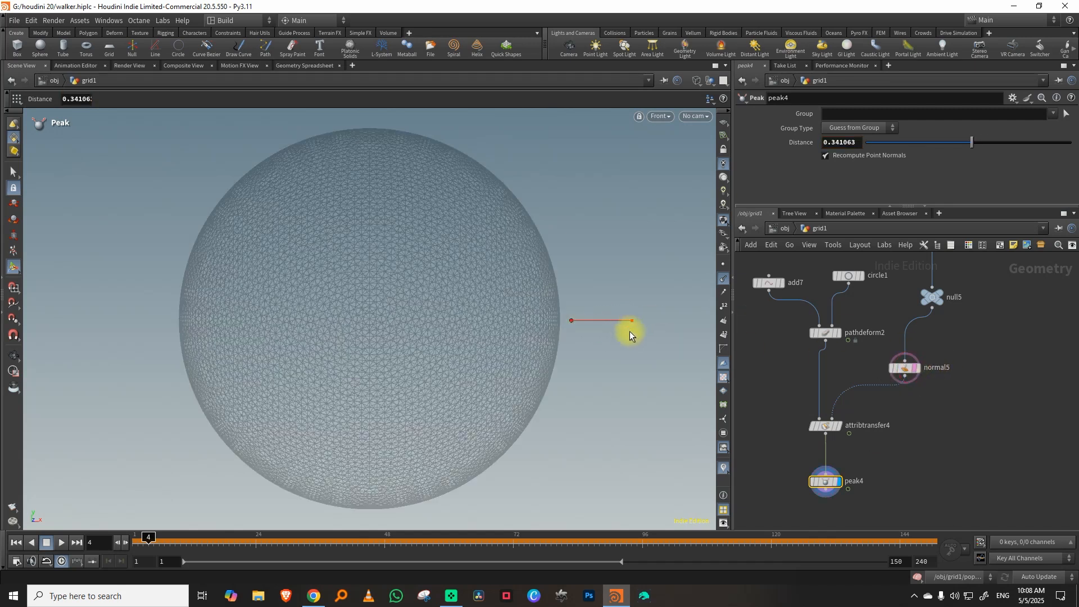
key(ctrl+z)
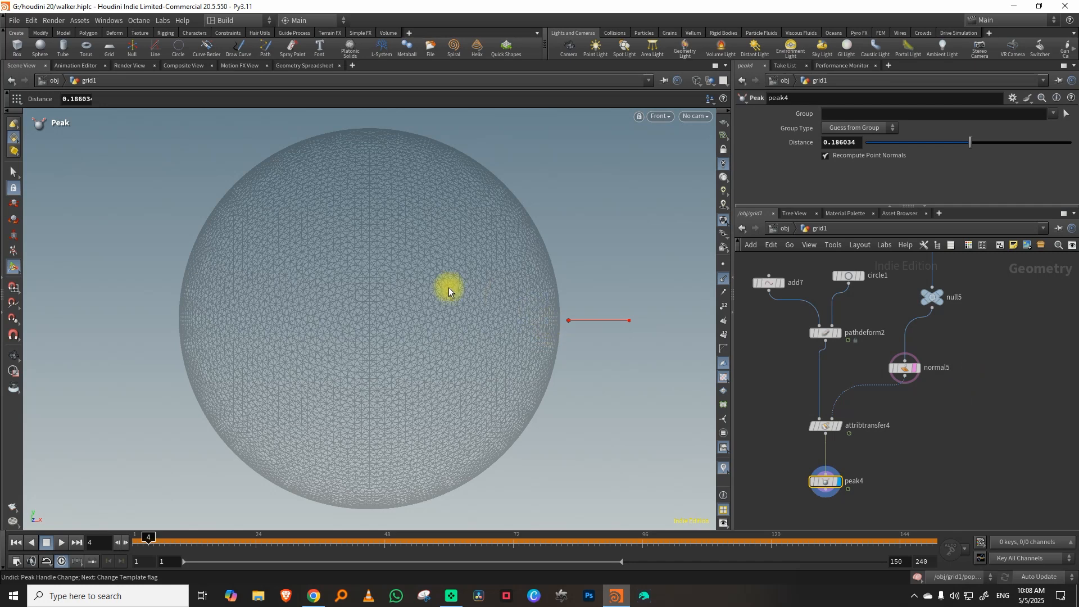
Step: Add a Scatter node branching off the Normal node and display its points
middle_drag(1006, 400, 913, 410)
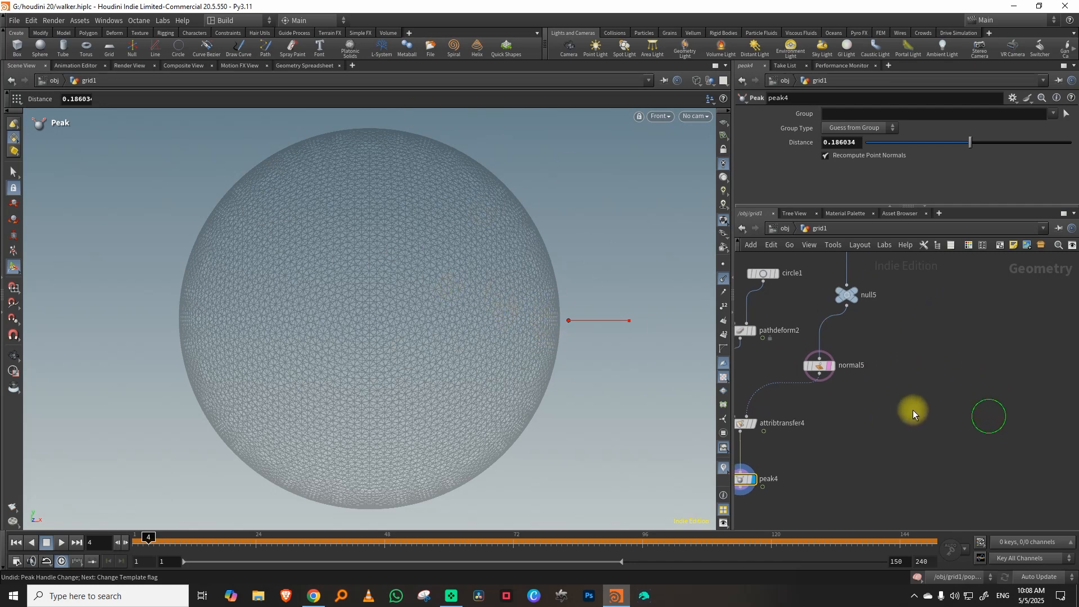
key(Tab)
text(scat)
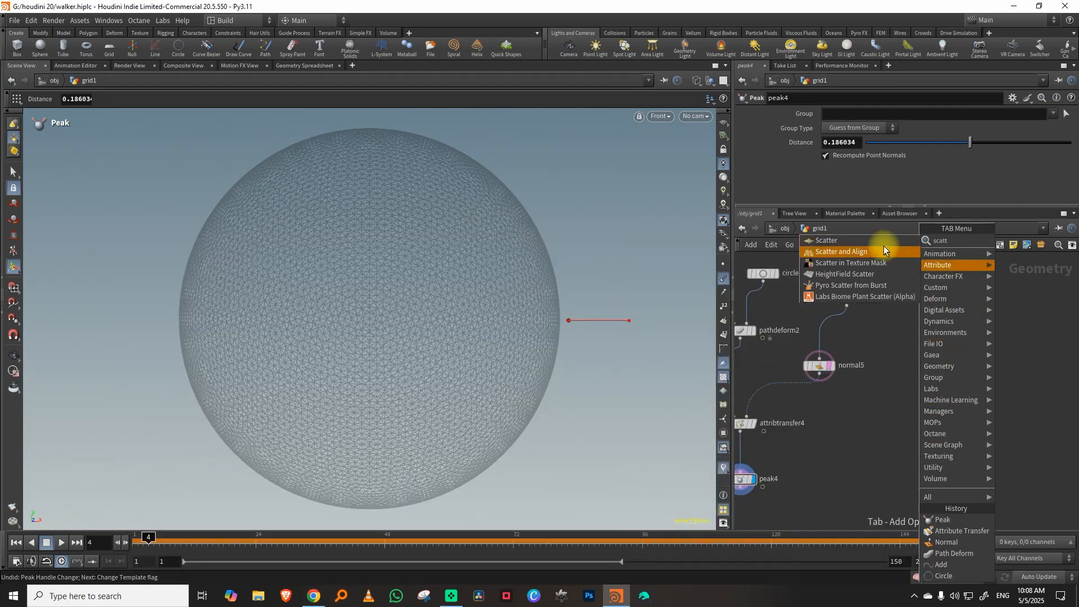
click(884, 241)
click(819, 380)
click(893, 432)
click(903, 447)
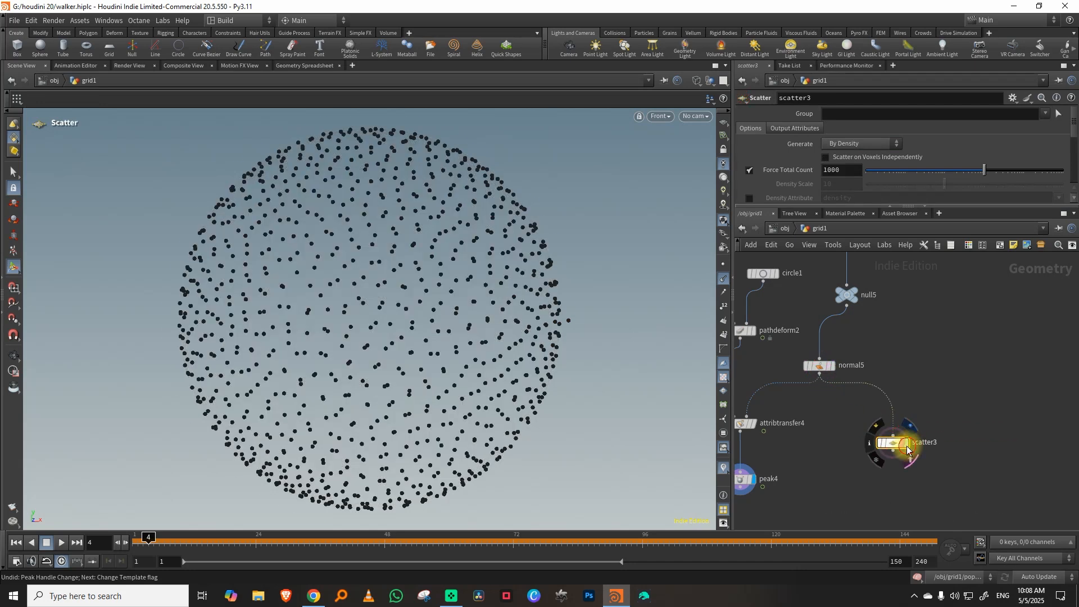
Step: Set the Scatter node's Force Total Count to 300 and hide the point normals in the viewport
drag(853, 240, 852, 252)
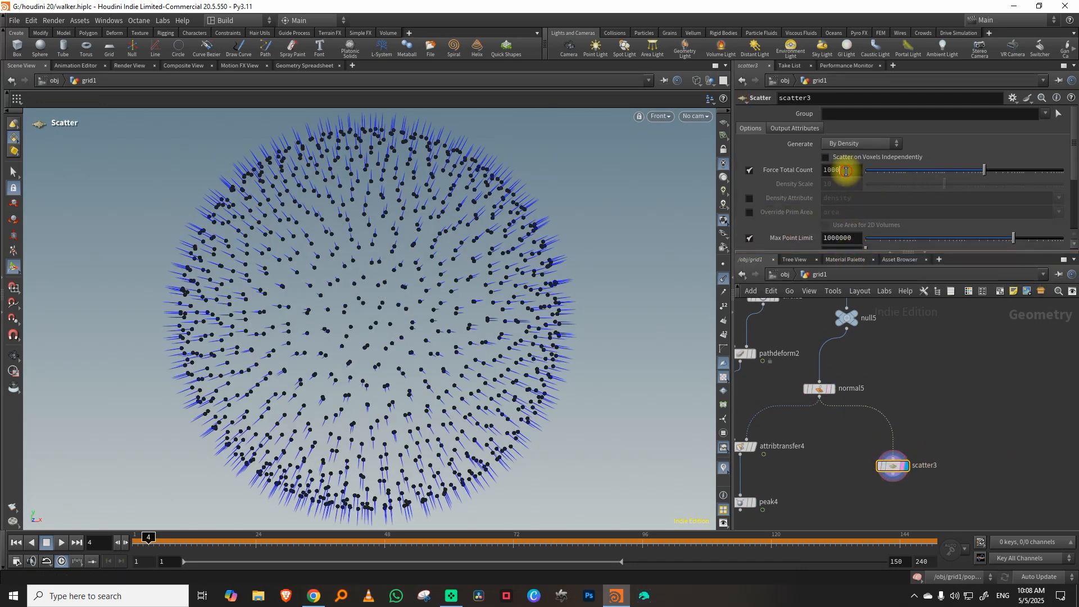
drag(847, 170, 791, 186)
text(300)
key(Return)
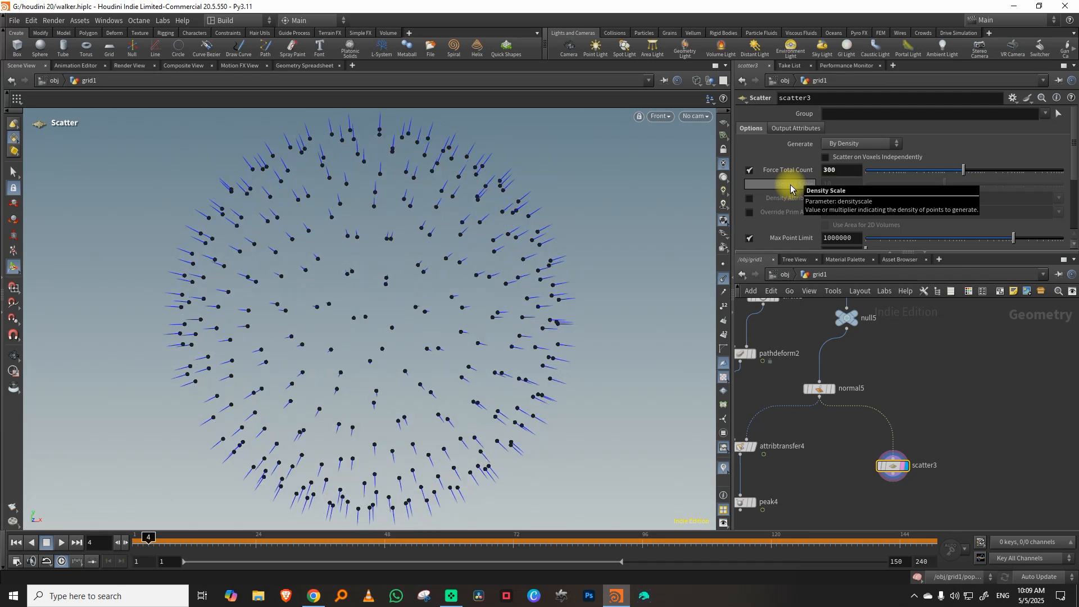
click(725, 280)
drag(900, 253, 901, 171)
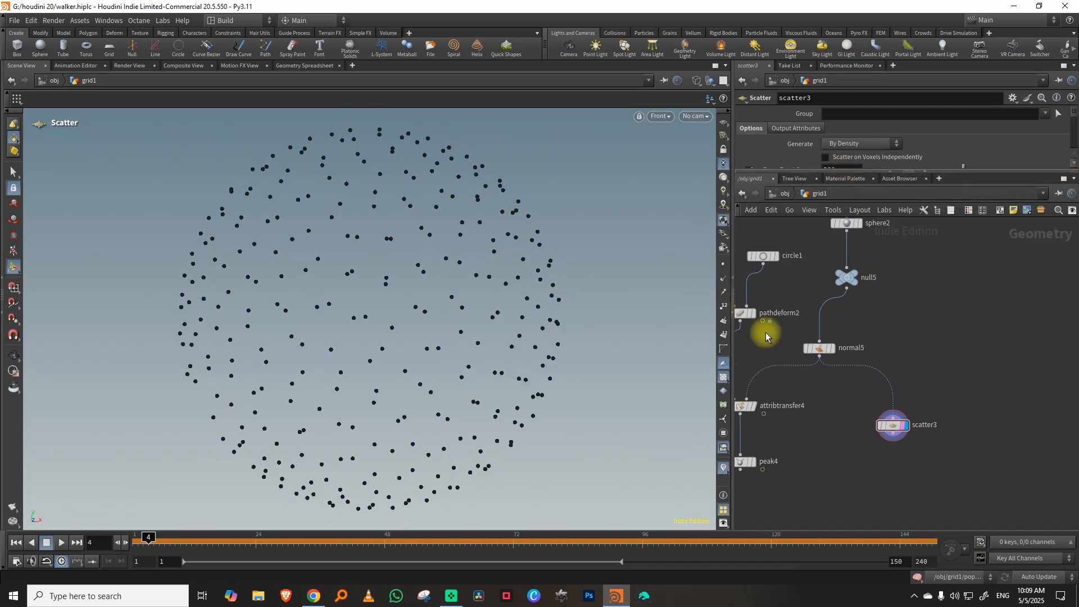
Step: Add an Enumerate node after the Scatter node, display it and set its group type to Points
middle_drag(862, 474, 859, 425)
click(869, 413)
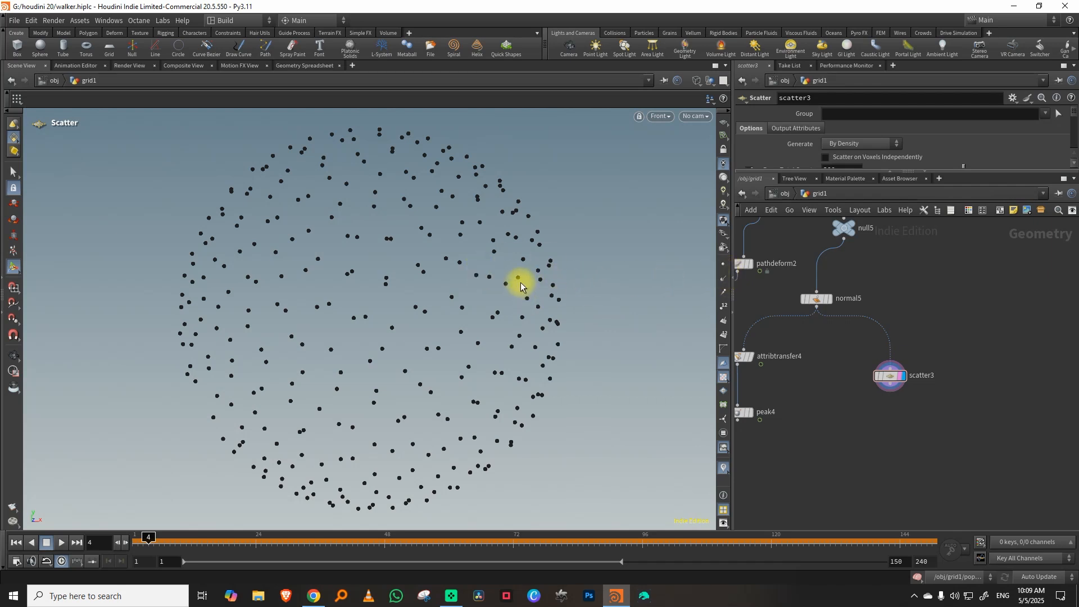
key(Tab)
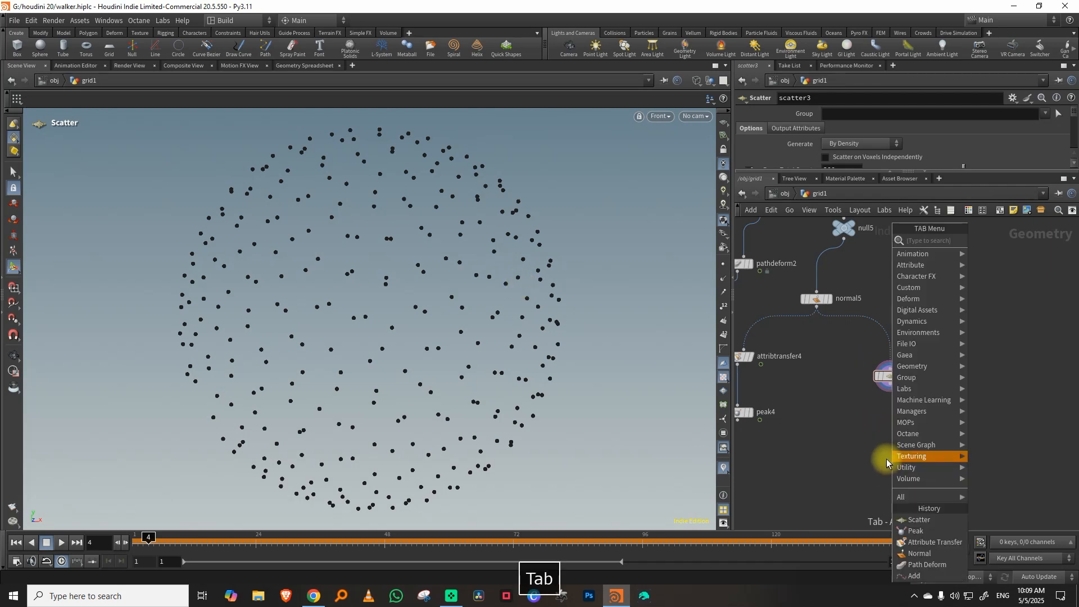
text(enumer)
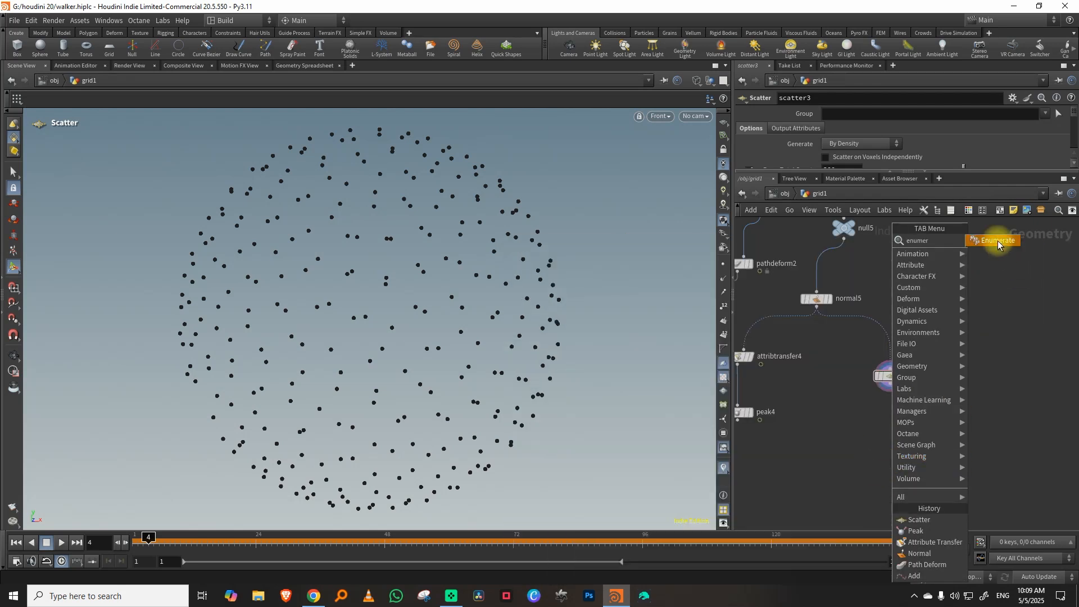
click(998, 243)
click(881, 449)
drag(890, 384, 894, 425)
click(902, 448)
click(850, 129)
click(845, 145)
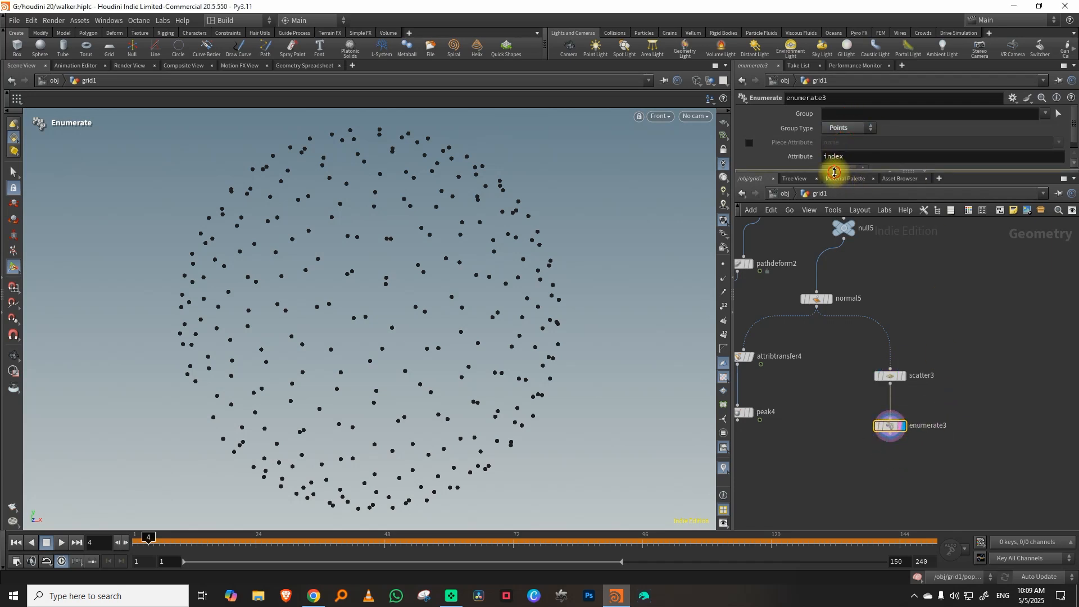
drag(834, 172, 862, 225)
Step: Split the scene view side by side and turn the new pane into a Geometry Spreadsheet
click(726, 66)
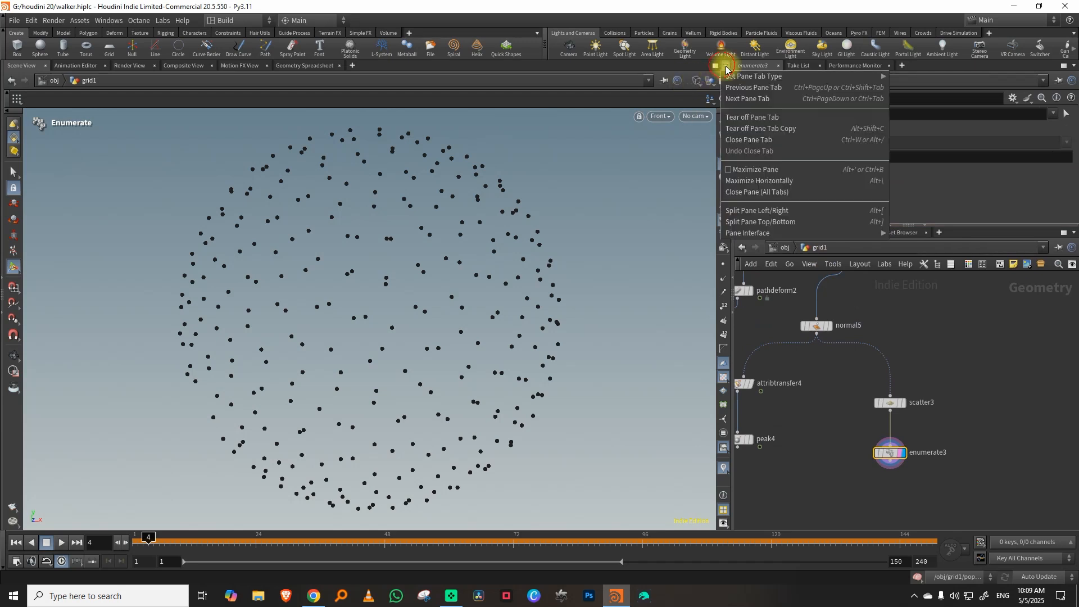
click(774, 211)
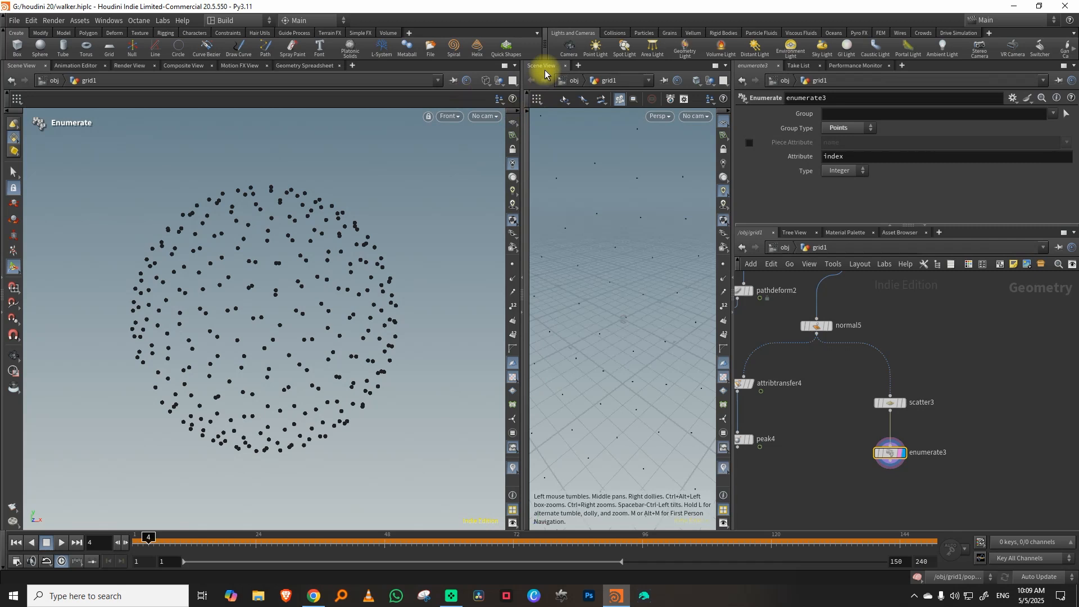
right_click(545, 72)
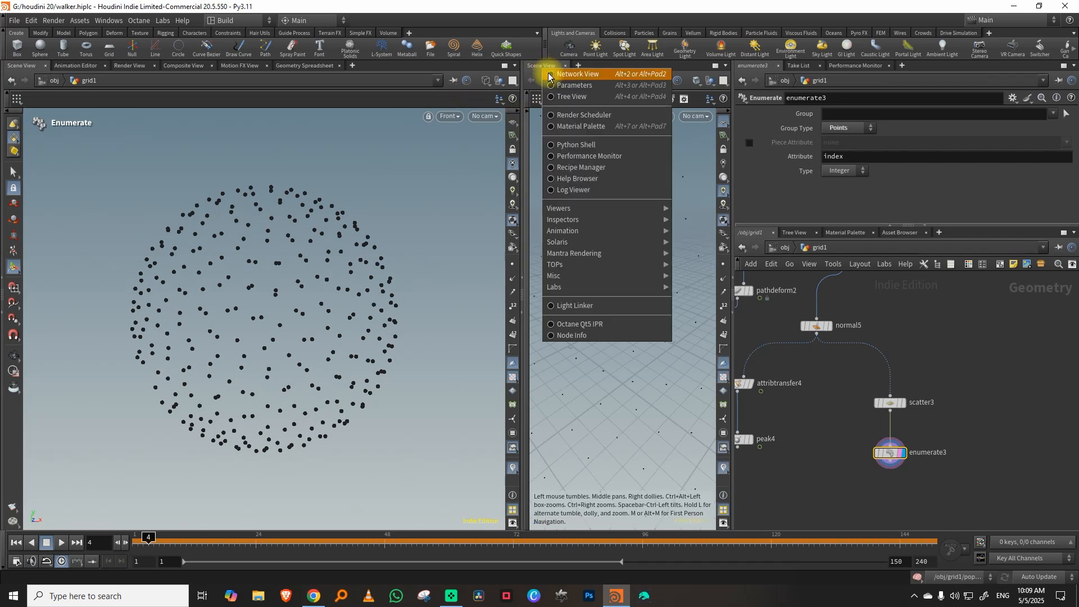
mouse_move(631, 219)
click(703, 222)
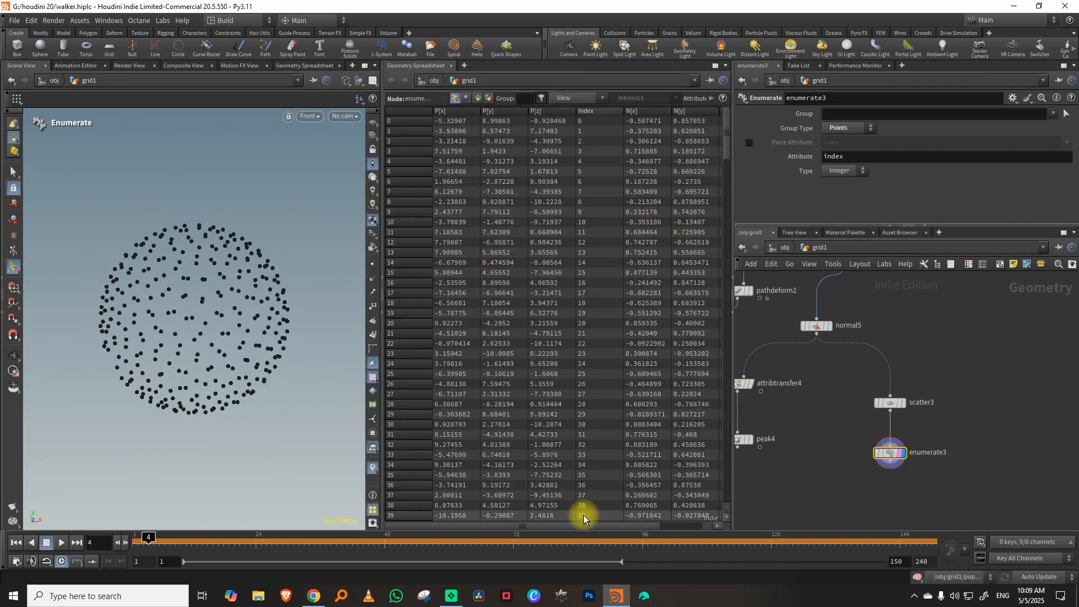
Step: Examine the points' index attribute in the spreadsheet, temporarily collapsing the scene view beside it
drag(591, 525, 661, 527)
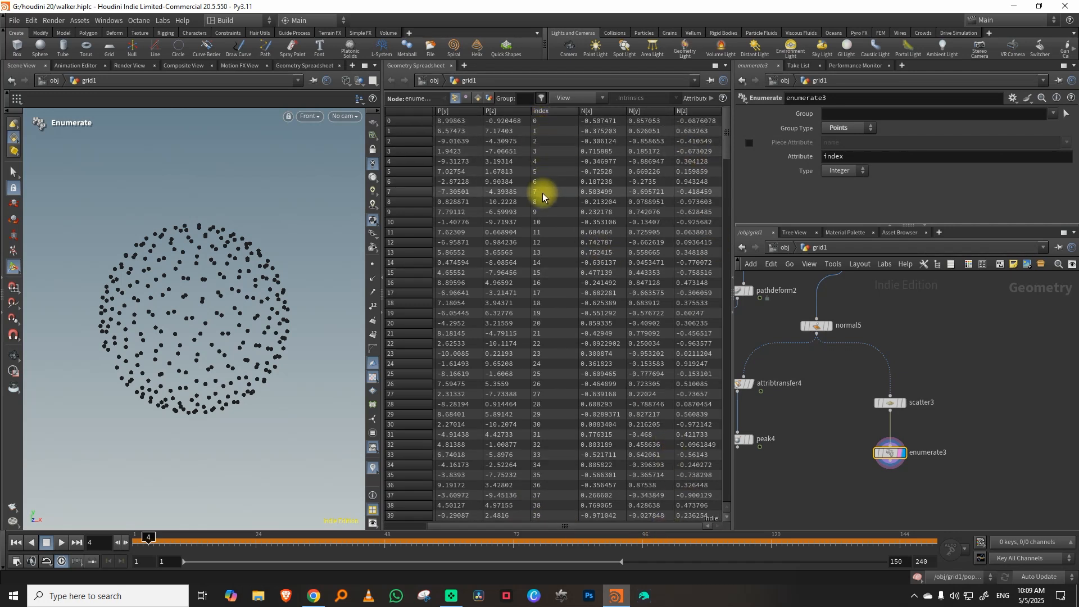
click(382, 285)
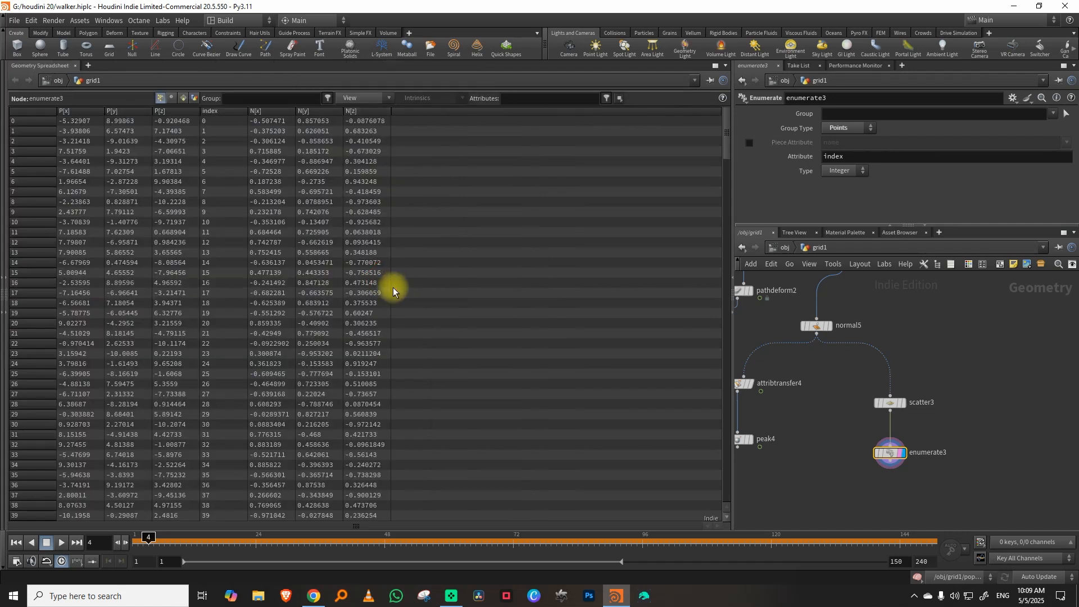
click(7, 277)
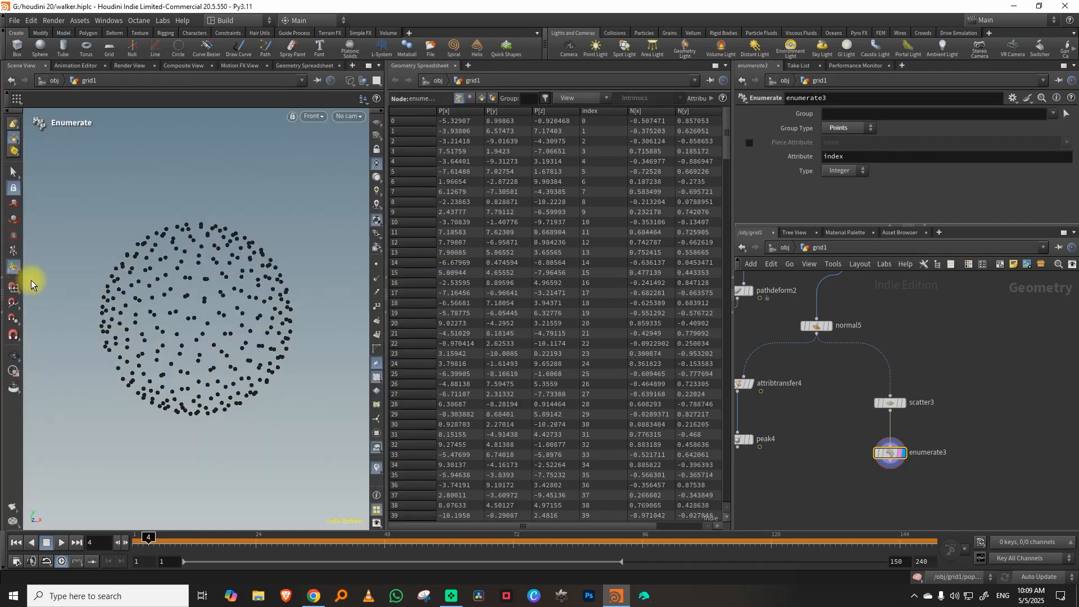
Step: Collapse the Geometry Spreadsheet pane so the scene view is full width, and select the Peak node below the Attribute Transfer node
click(382, 276)
middle_drag(874, 420, 898, 373)
mouse_move(839, 384)
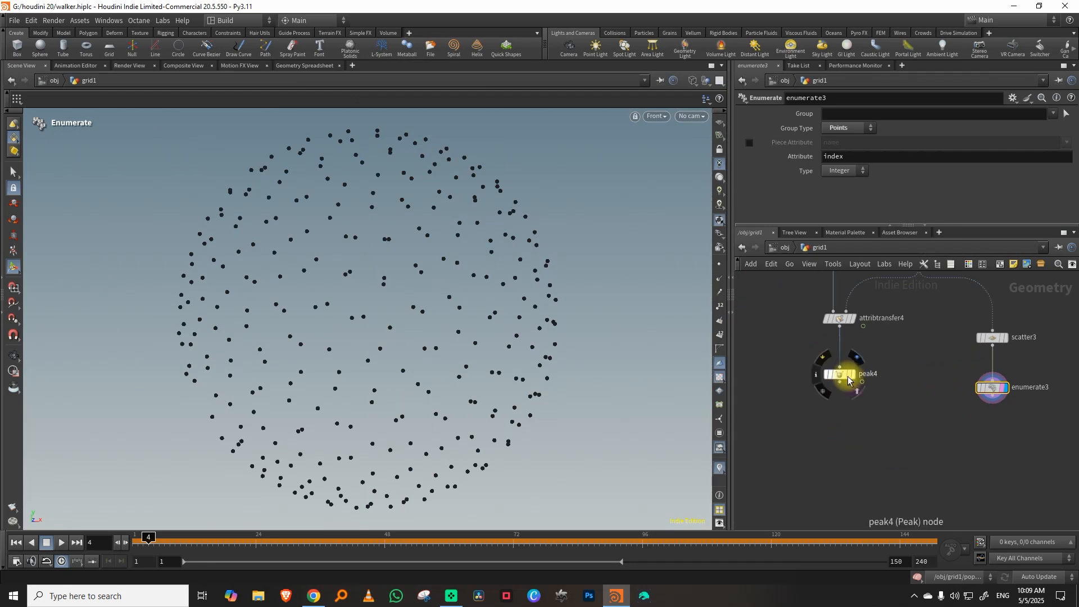
click(851, 386)
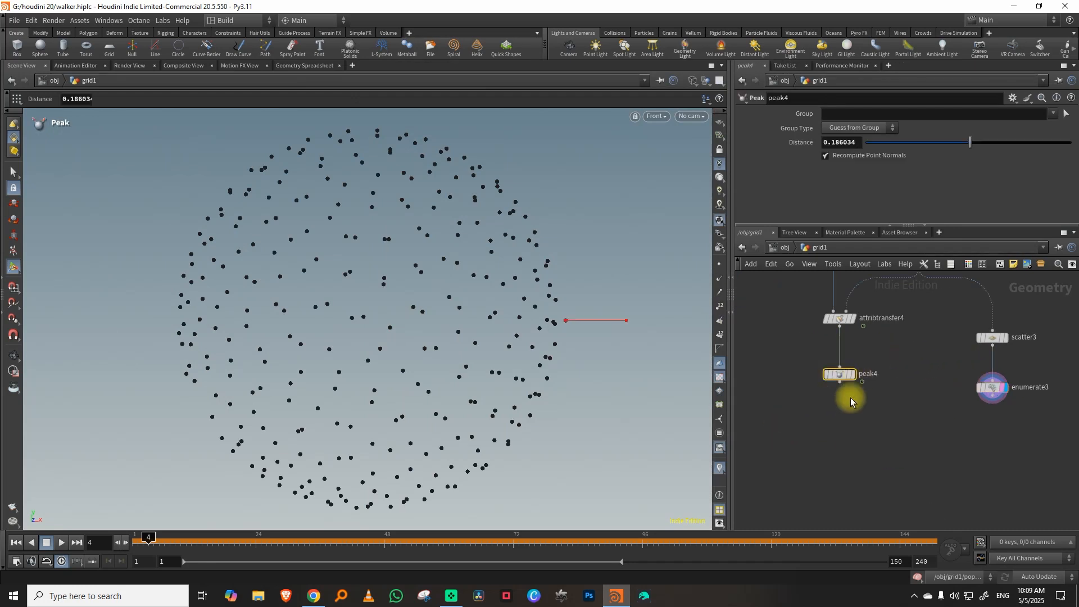
middle_drag(901, 352, 854, 416)
middle_drag(904, 463, 892, 370)
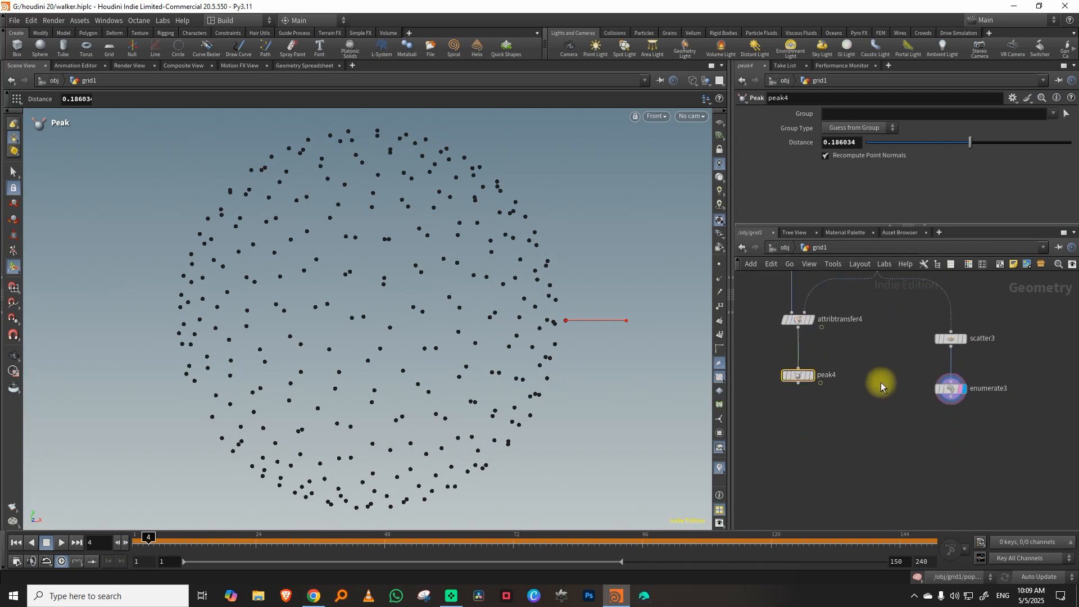
Step: Set the Scatter node's Force Total Count to 500
click(951, 338)
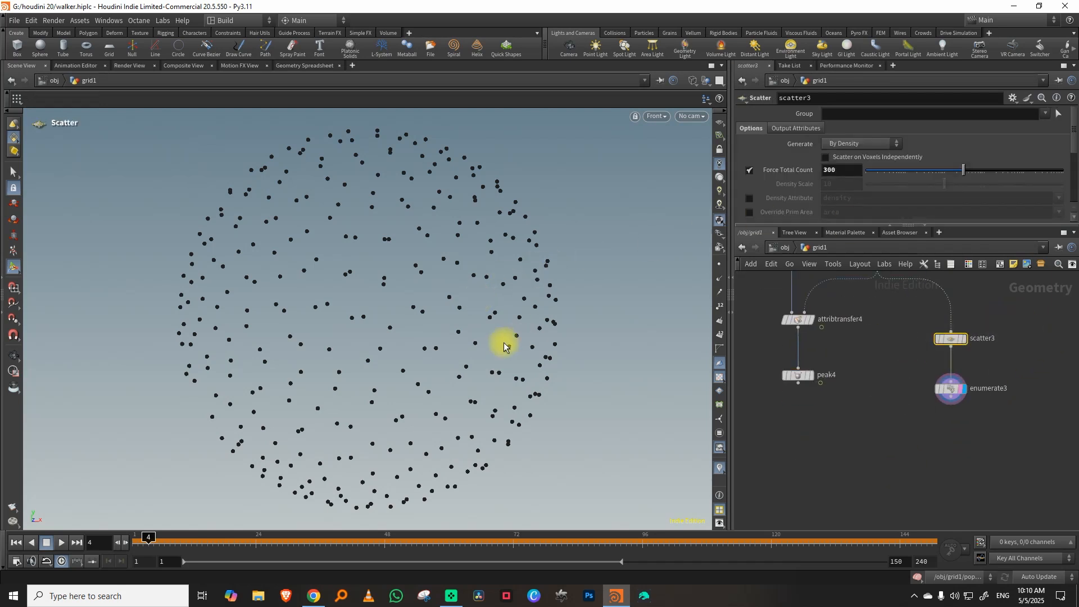
click(838, 170)
text(500)
key(Return)
Step: Add a Mask from Geometry node with the Enumerate node as first input and the Peak node as reference, and display it
key(Tab)
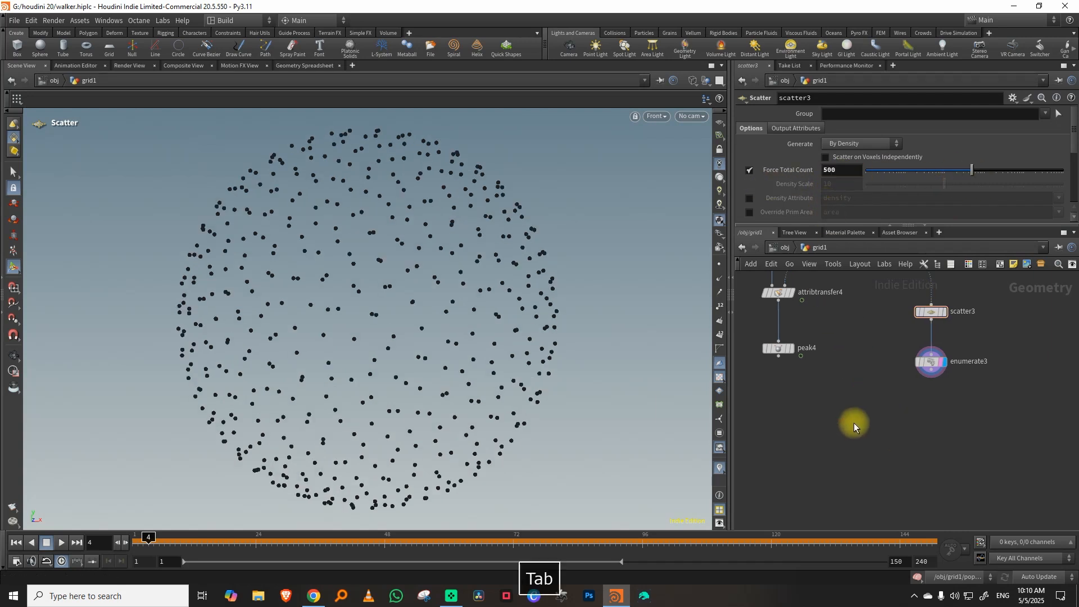
mouse_move(862, 423)
text(maskfr)
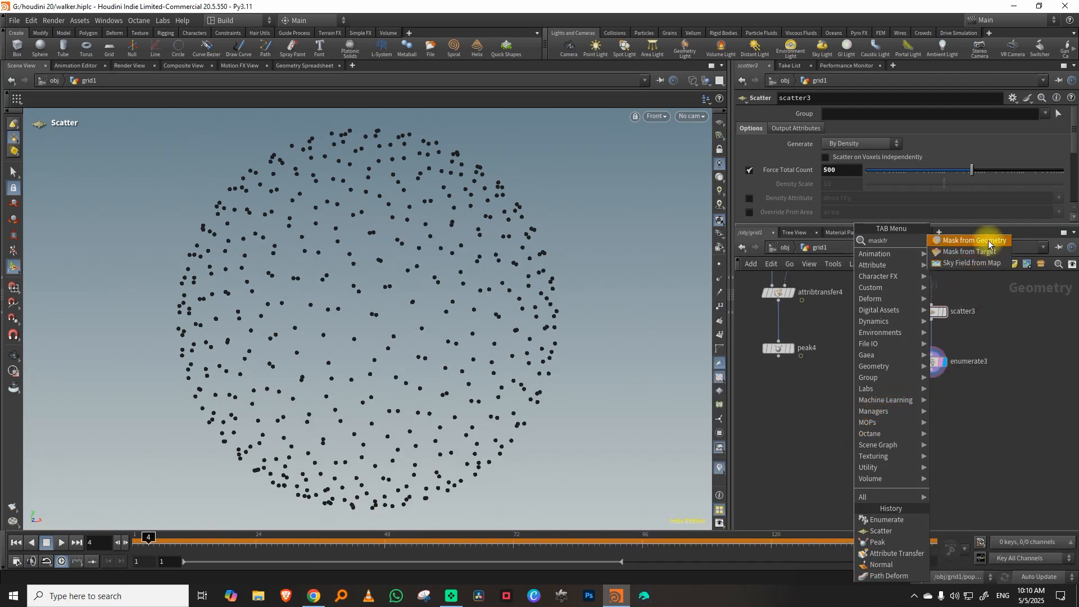
click(988, 240)
click(820, 417)
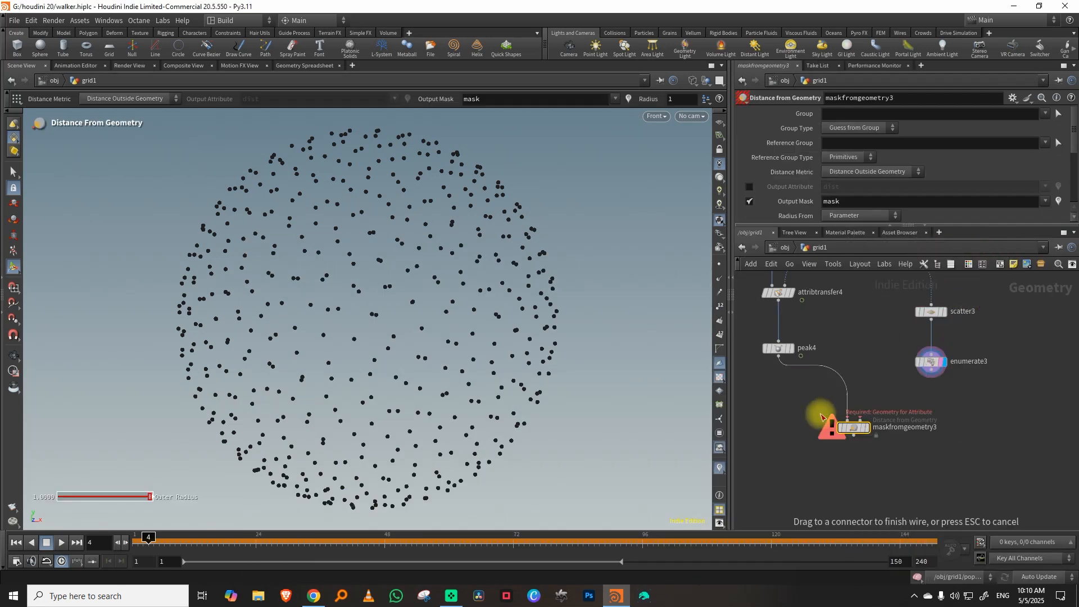
click(931, 369)
click(866, 427)
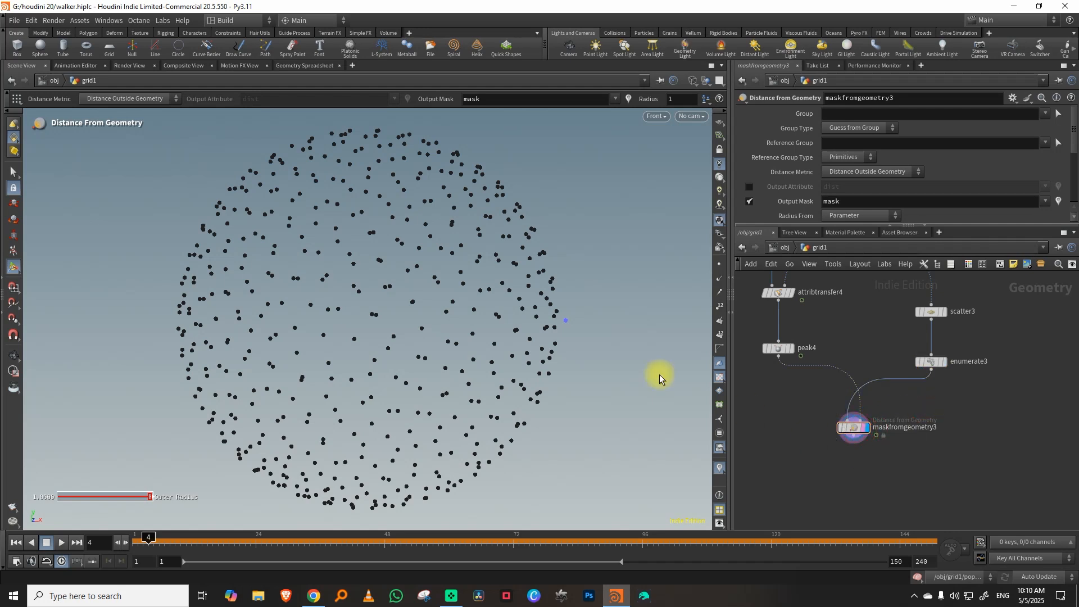
Step: Show the mask node in perspective and set its Reference Group Type to Points and its Radius to about 3.85
key(space+1)
drag(555, 336, 509, 345)
drag(899, 226, 899, 291)
drag(885, 231, 874, 230)
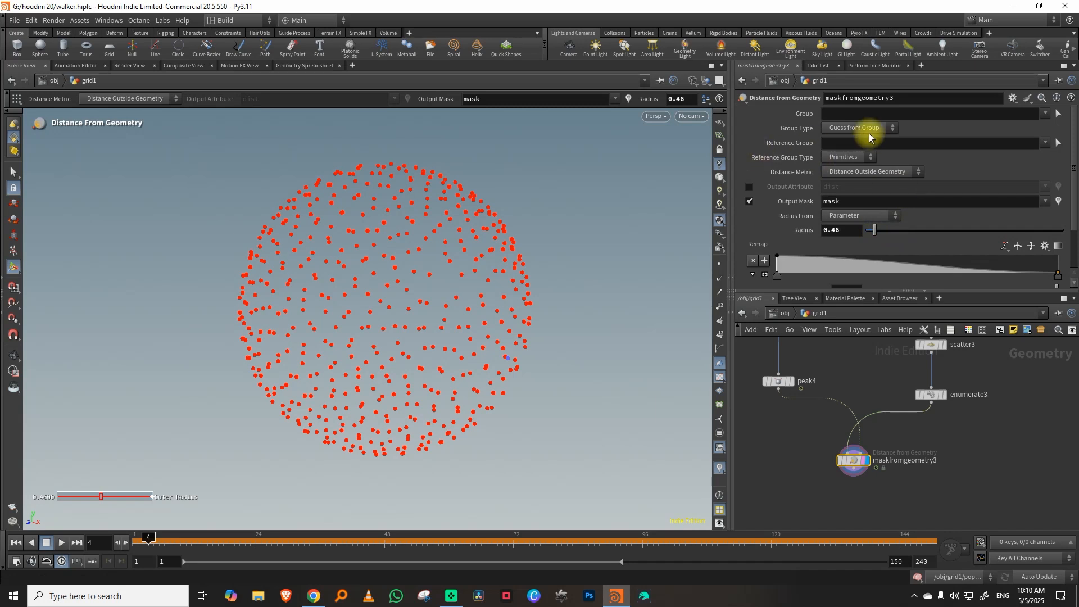
click(833, 160)
click(840, 171)
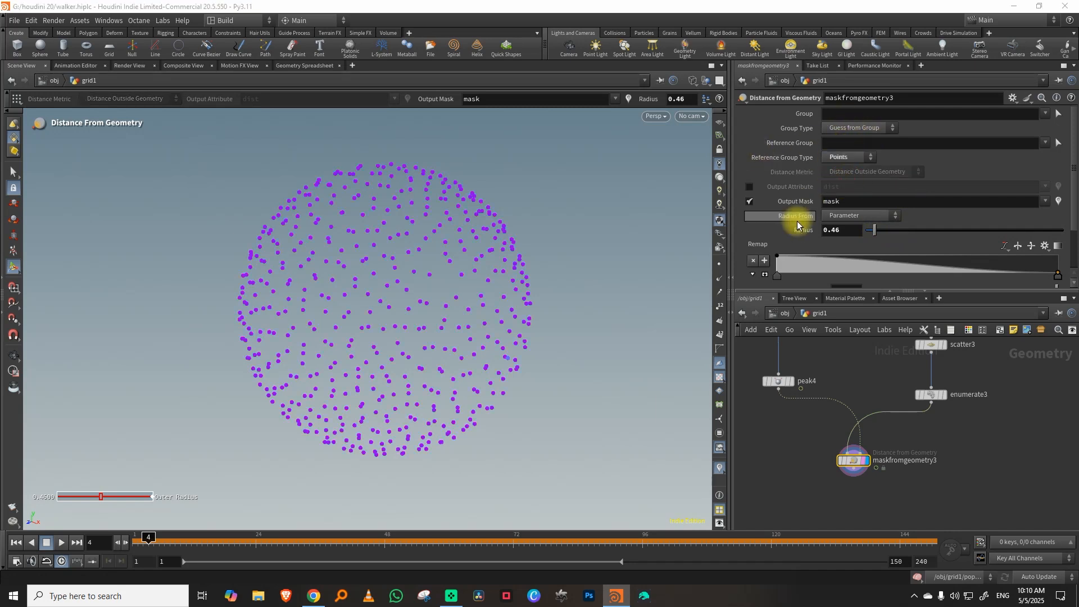
drag(872, 230, 943, 229)
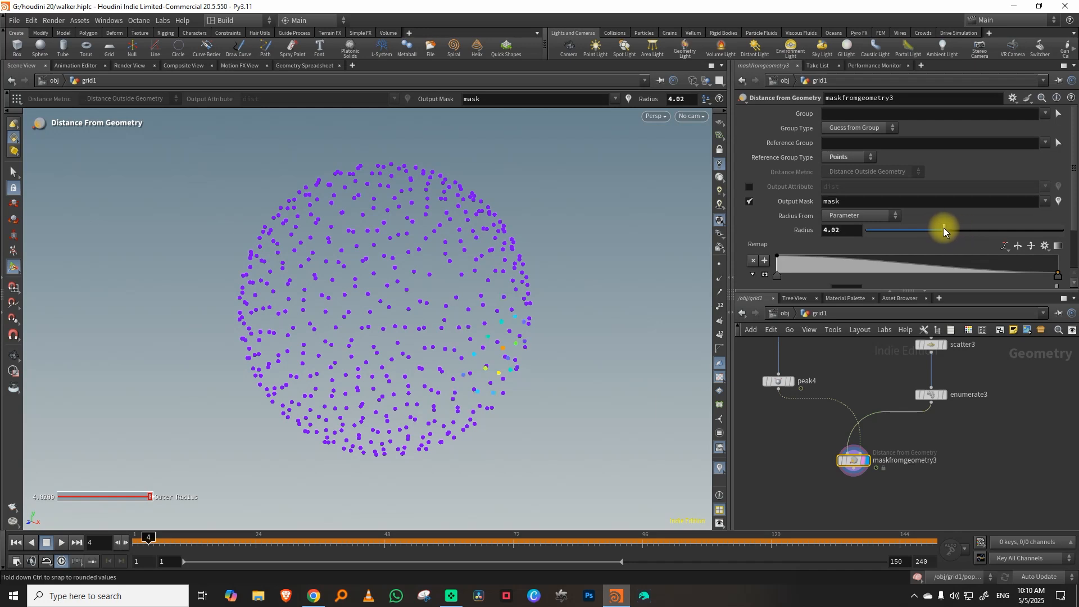
key(space)
drag(558, 357, 537, 371)
middle_drag(536, 371, 452, 277)
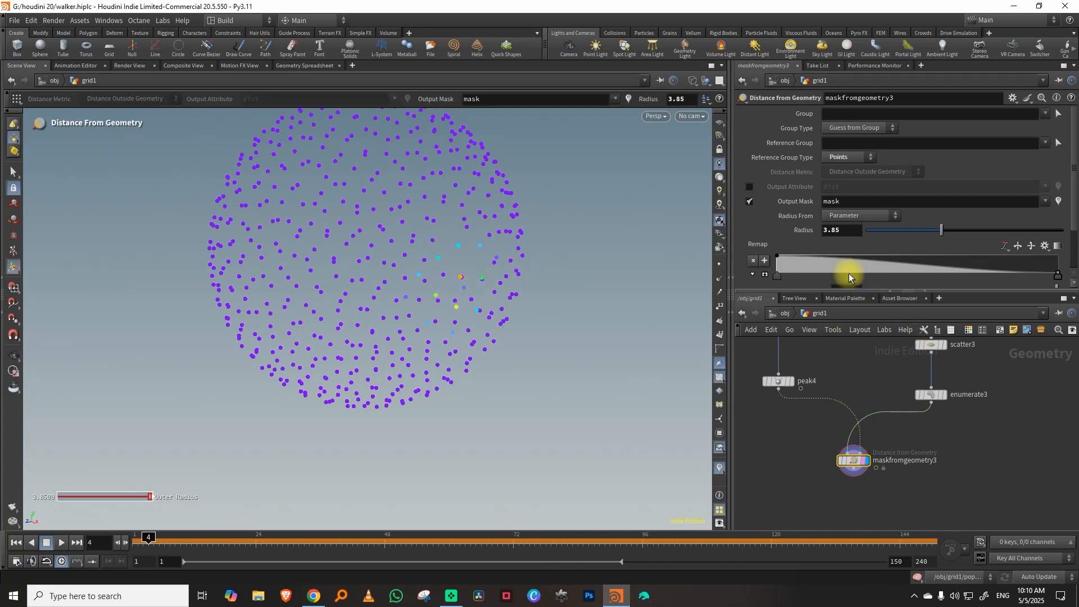
Step: Add a full-value point near the middle of the mask's Remap ramp and a low one near its end, with Radius 4.81
drag(902, 264, 901, 248)
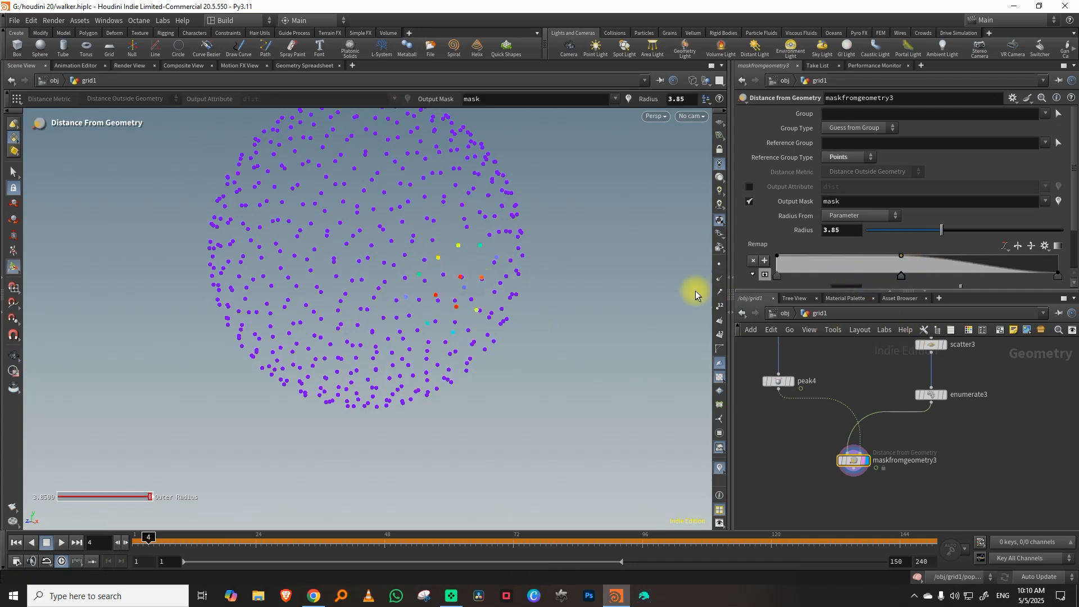
click(998, 267)
drag(961, 233, 959, 232)
key(space)
drag(494, 327, 511, 228)
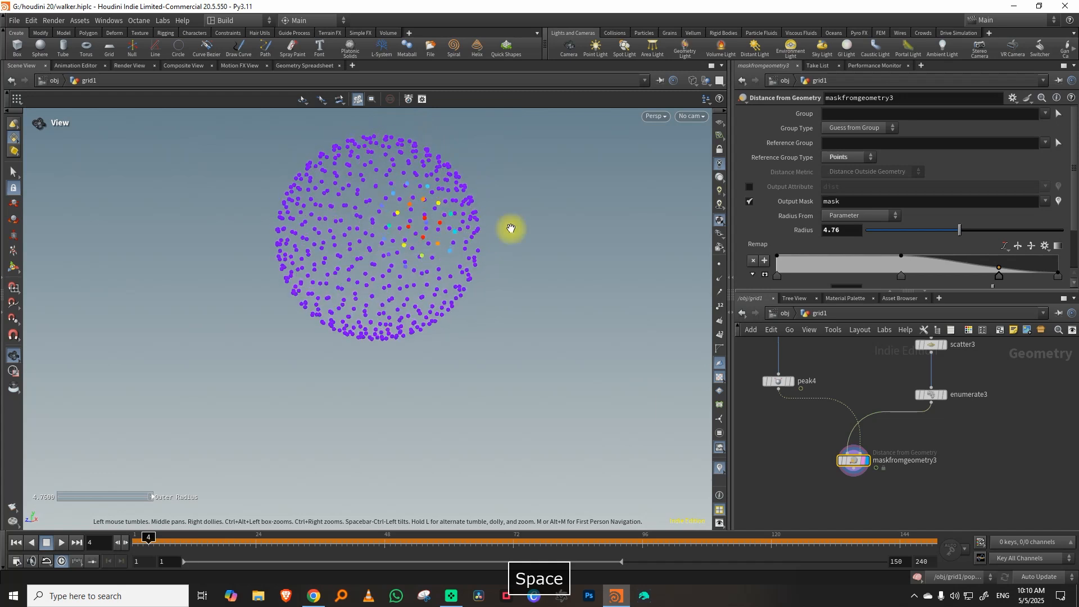
drag(967, 230, 960, 230)
key(space)
drag(437, 271, 501, 294)
Step: Add a Blast node after the Mask from Geometry node and display it
middle_drag(821, 507, 826, 444)
click(826, 444)
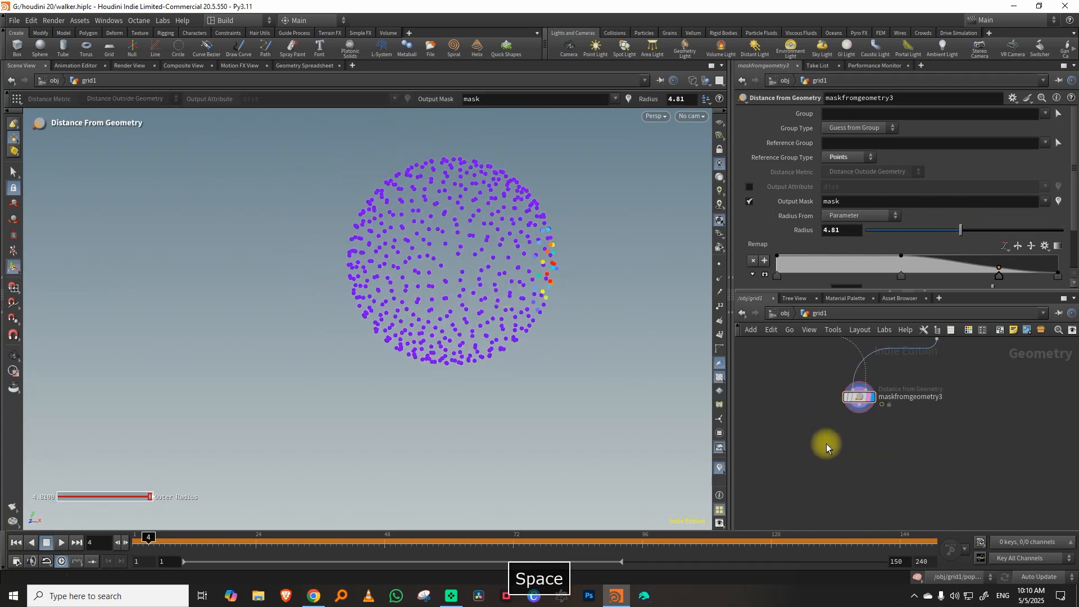
key(Tab)
text(blast)
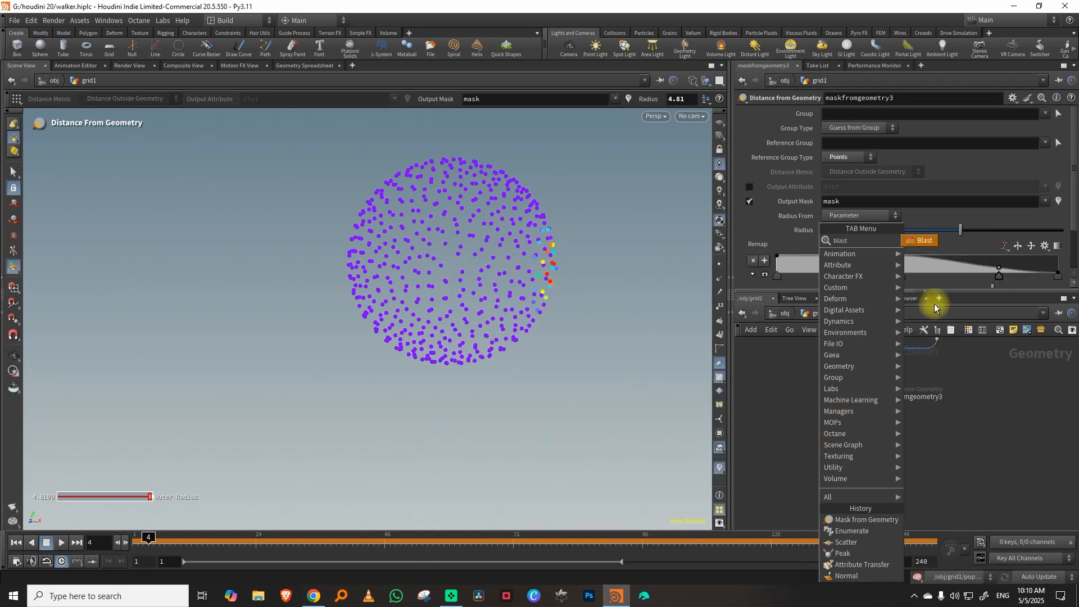
click(920, 240)
click(896, 444)
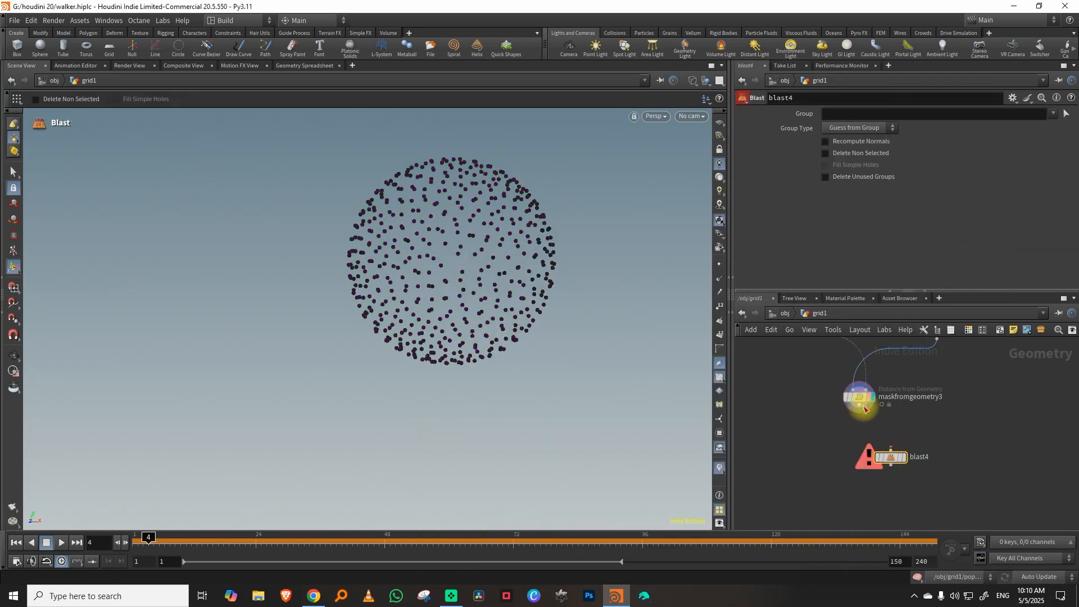
click(904, 443)
click(852, 128)
click(849, 167)
click(849, 113)
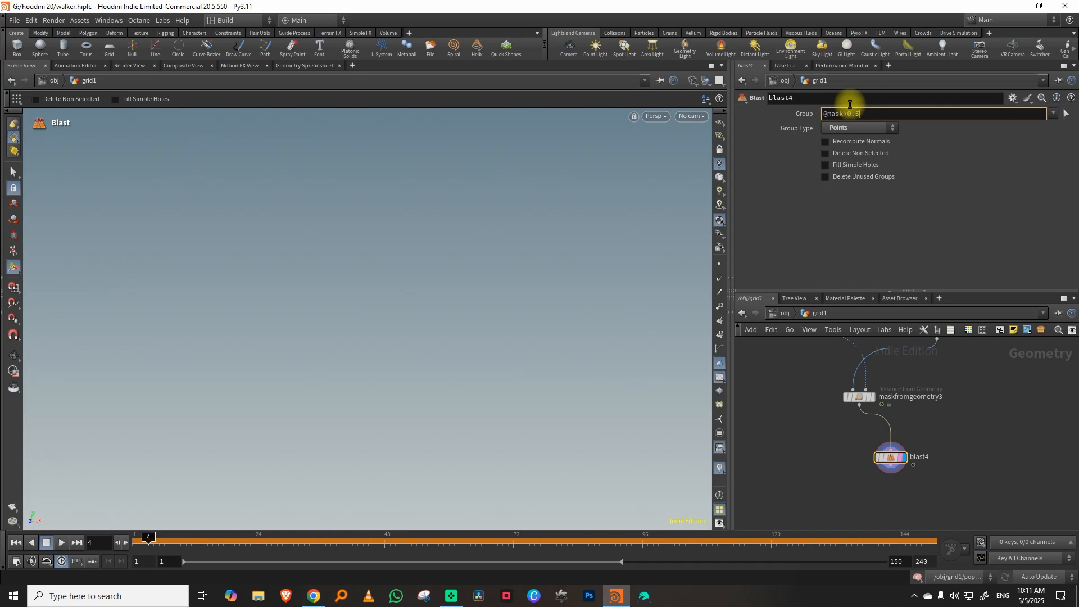
key(Return)
key(space)
drag(585, 297, 524, 300)
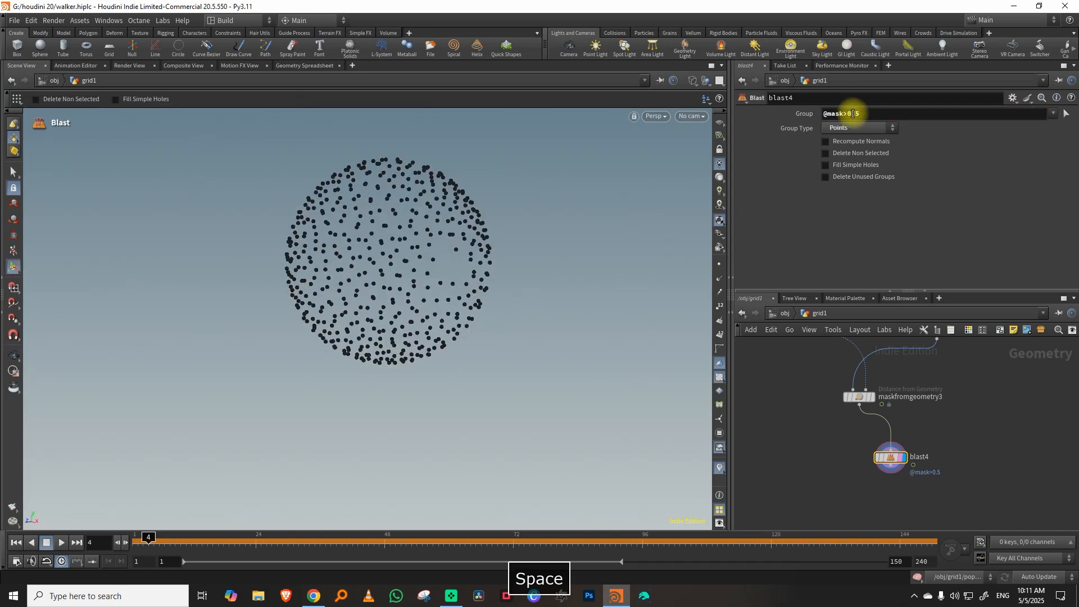
click(843, 112)
key(BackSpace)
text(<)
key(Return)
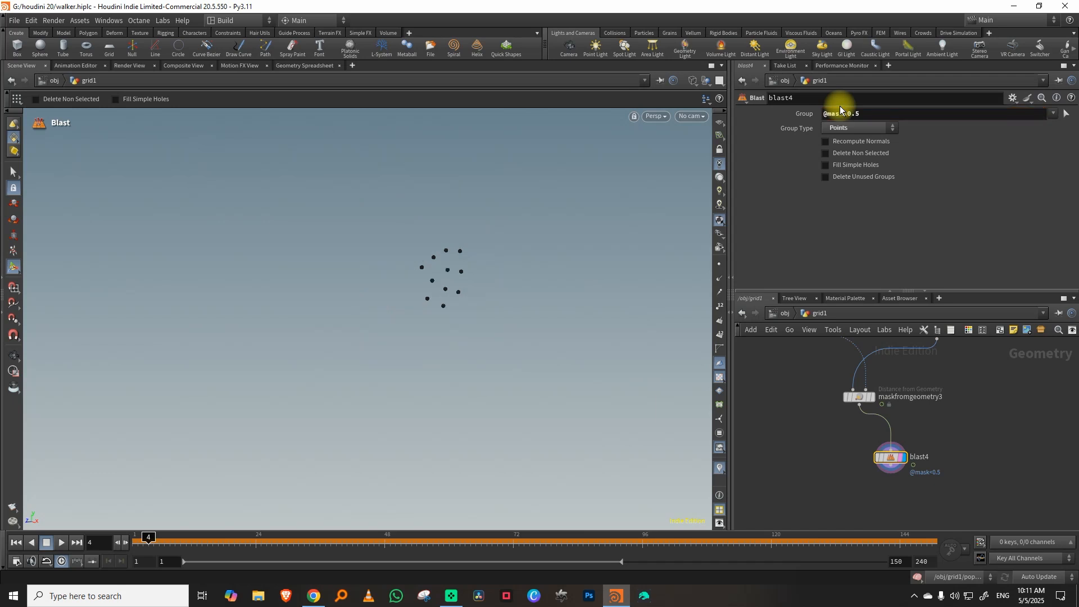
Step: Return the timeline to frame 1, show the point normals in the viewport and enlarge the network editor
mouse_move(148, 538)
mouse_down()
mouse_move(910, 542)
mouse_move(135, 548)
mouse_up()
click(719, 279)
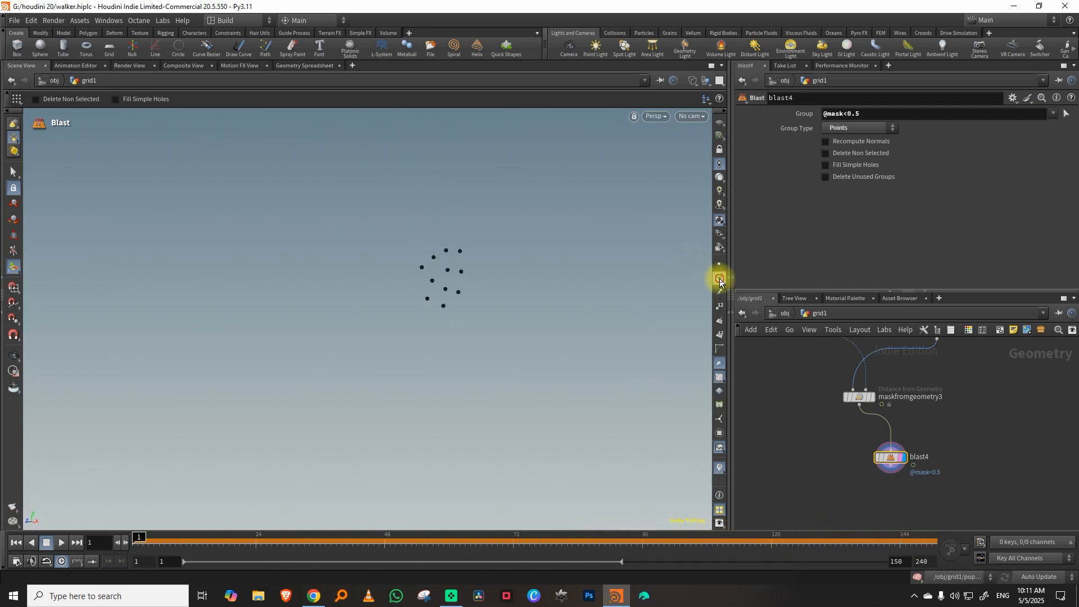
key(space)
drag(484, 300, 539, 296)
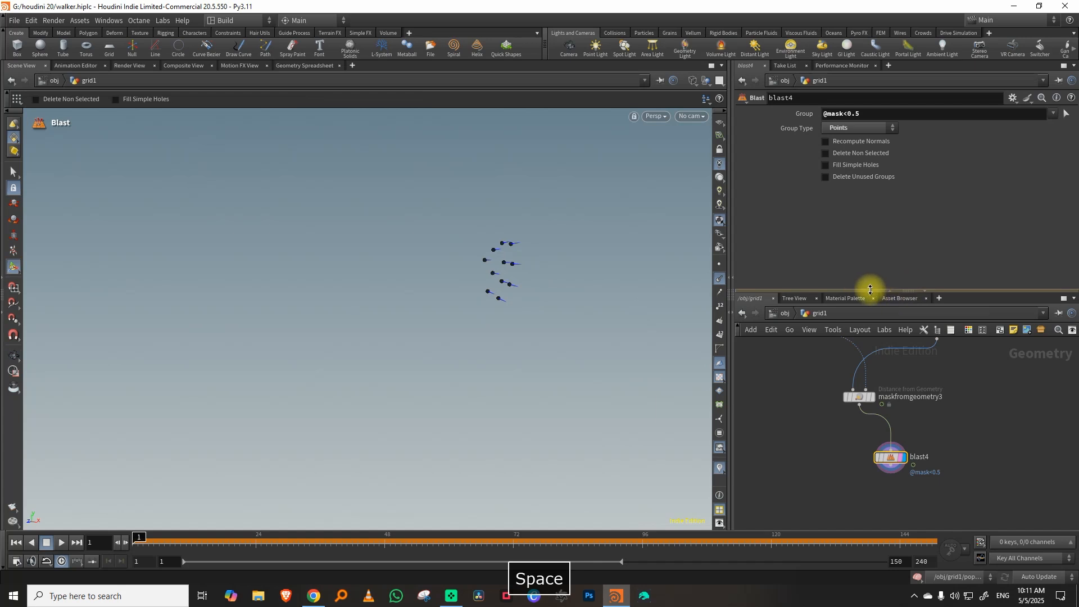
drag(868, 290, 868, 238)
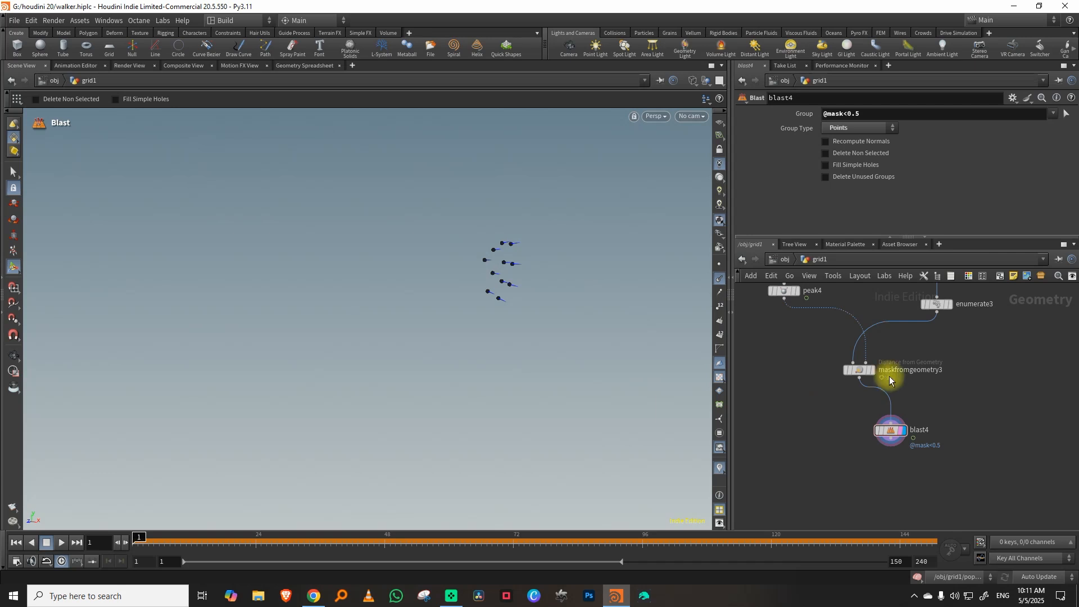
Step: Add a Peak node after the Blast node, display it and offset the points by about 1.17
middle_drag(942, 391, 888, 365)
click(925, 376)
key(Tab)
text(peak)
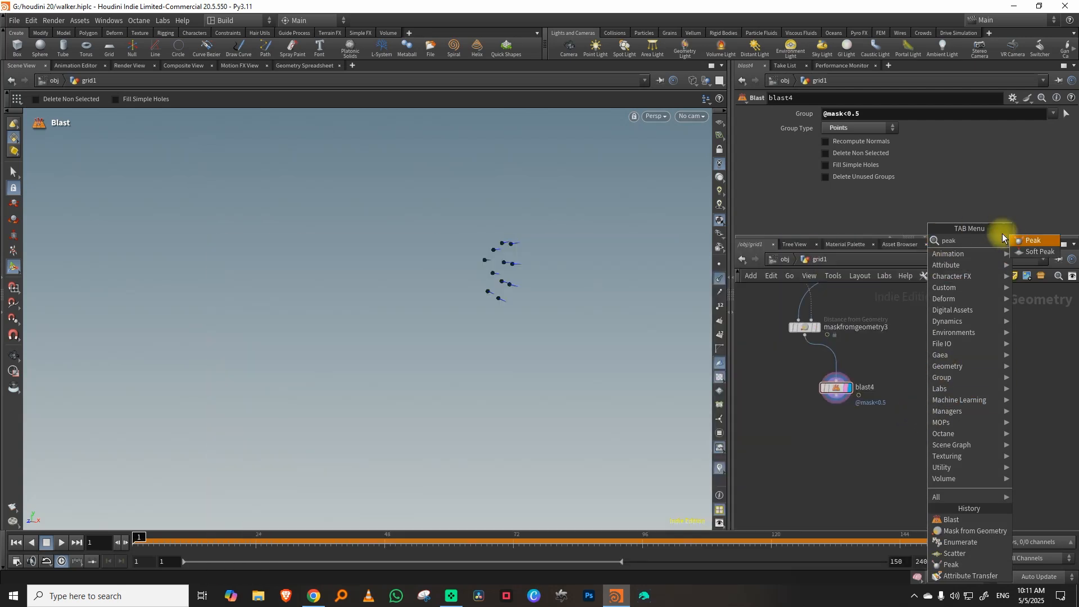
click(1023, 241)
click(874, 450)
click(838, 402)
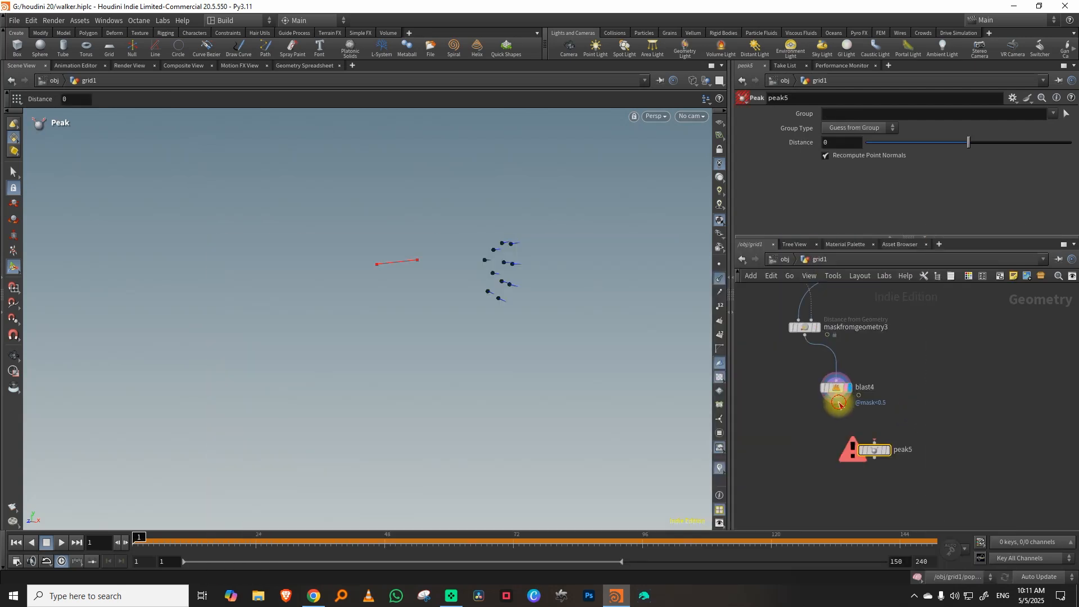
click(875, 442)
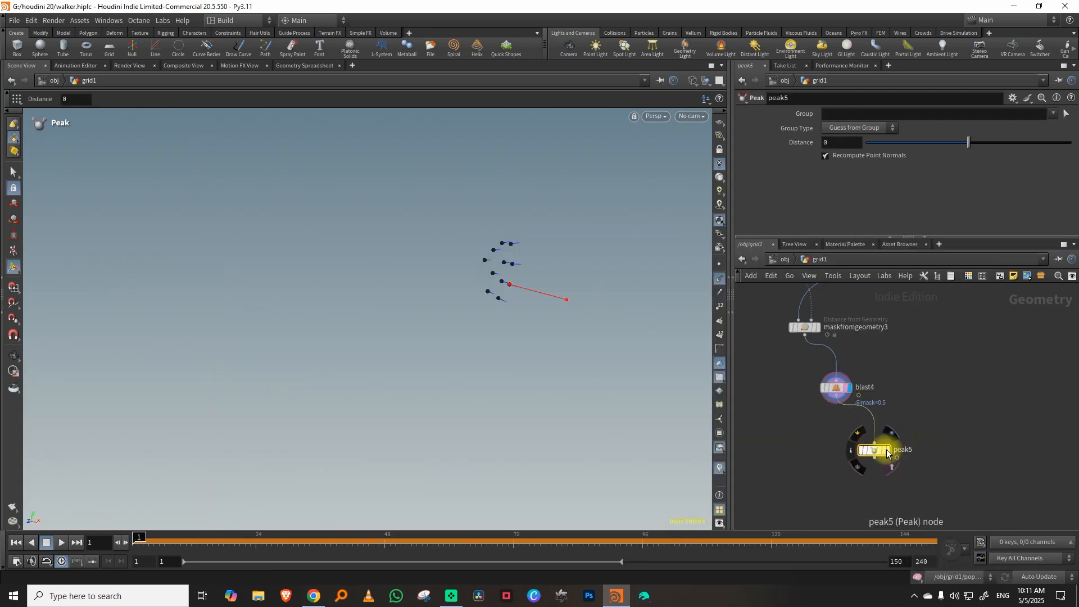
drag(572, 297, 577, 302)
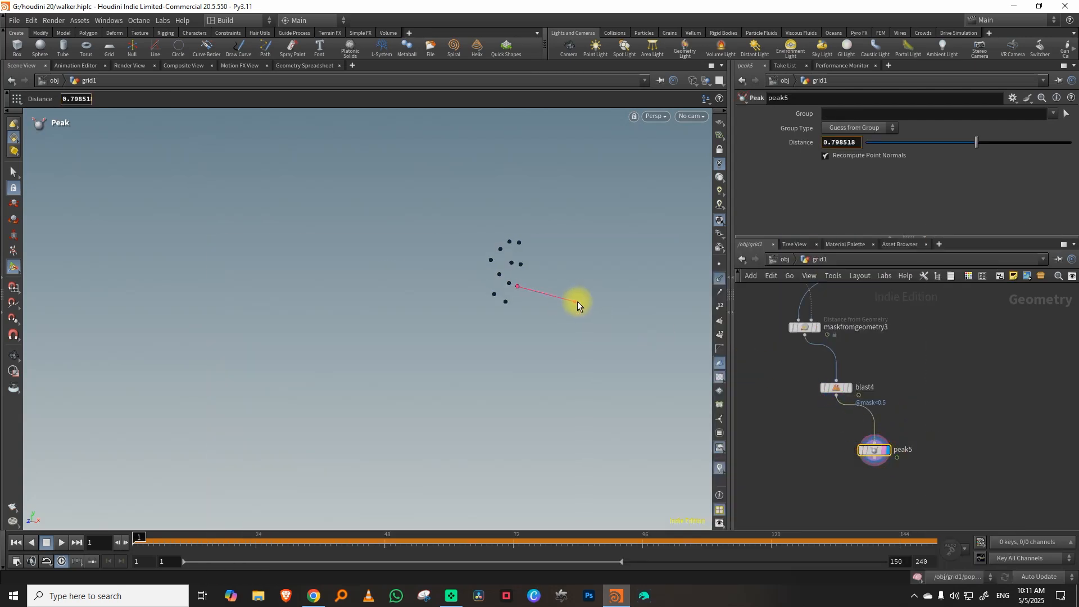
Step: Add a Transform node after the new Peak node, display it and save the scene
scroll(758, 333, down, 2)
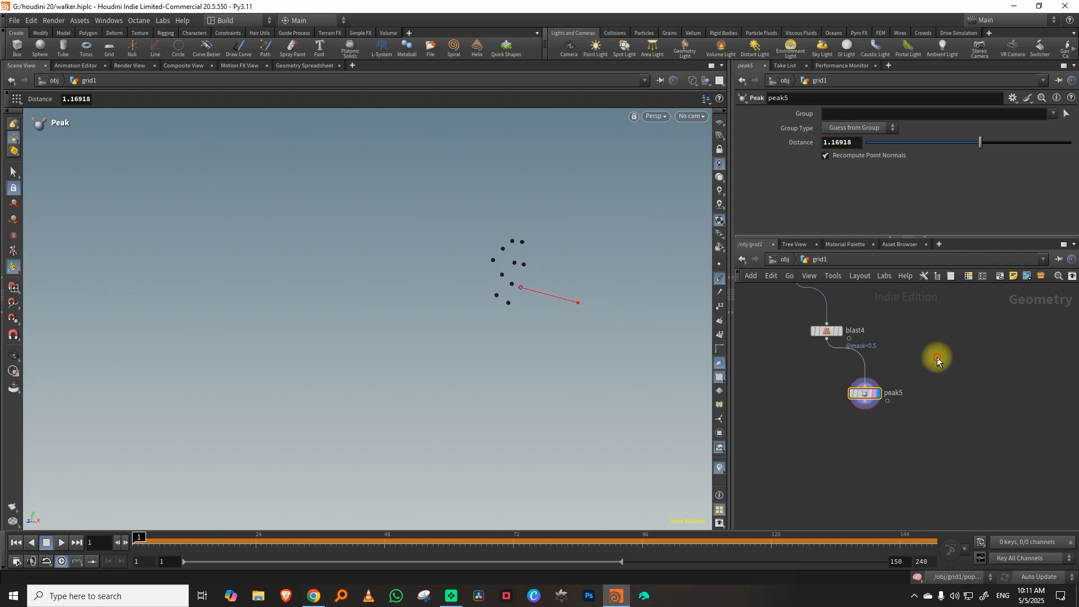
key(Tab)
text(tra)
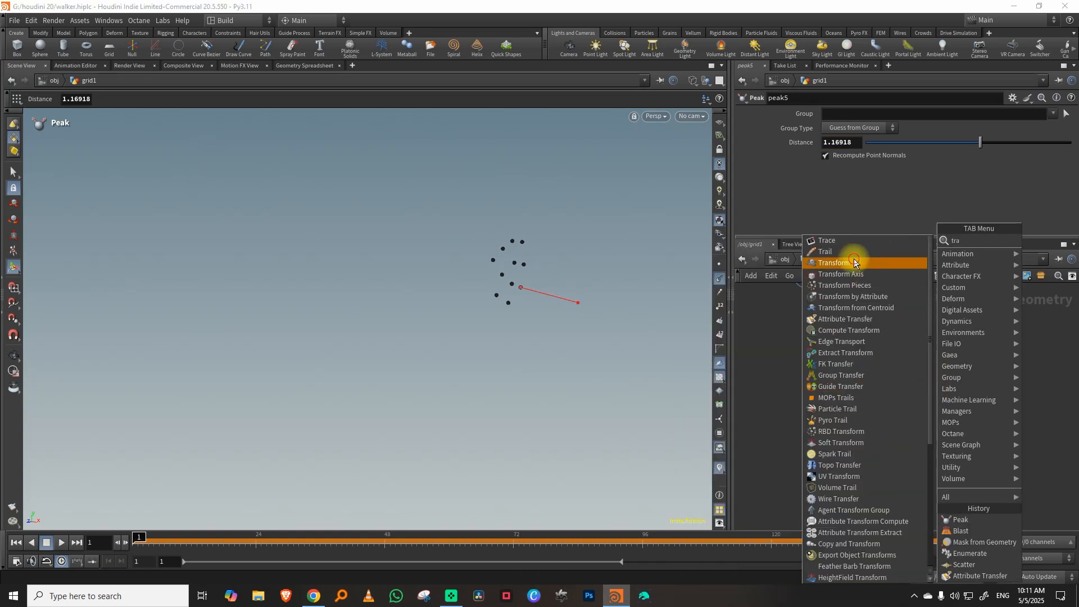
click(916, 262)
click(866, 453)
key(ctrl+s)
drag(866, 406, 872, 450)
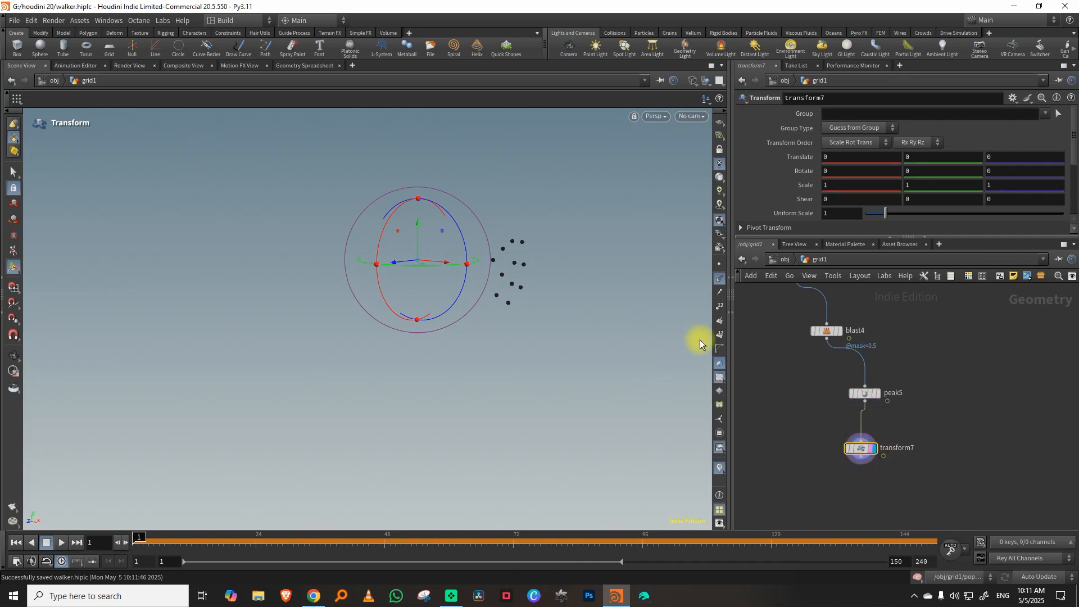
Step: Set the Transform node's Pivot Translate to $CEX, $CEY and $CEZ in its Pivot Transform settings
click(756, 228)
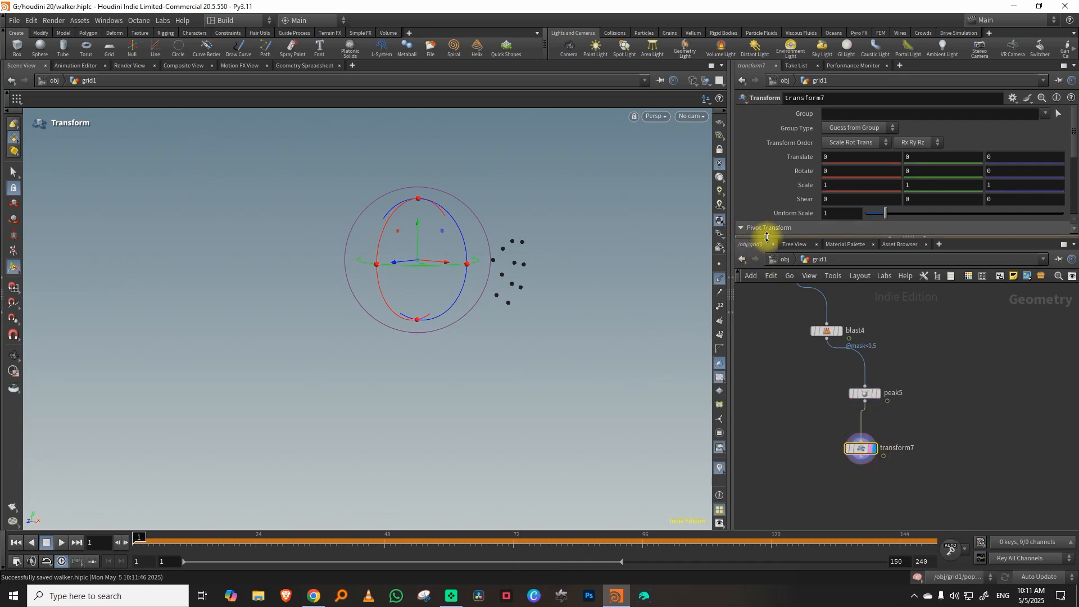
drag(761, 238, 781, 328)
click(830, 243)
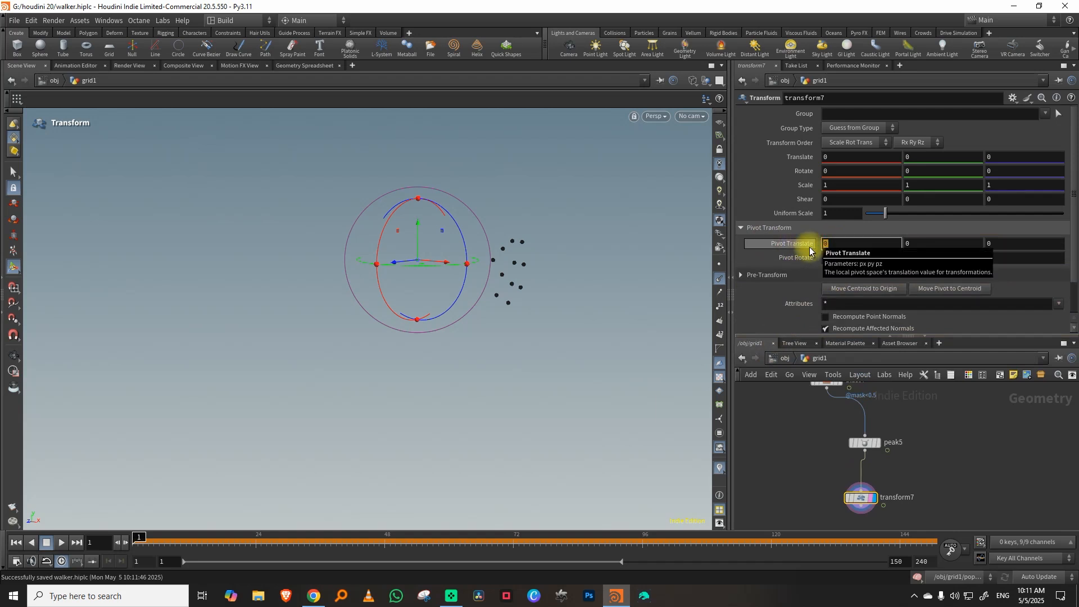
text($CEX)
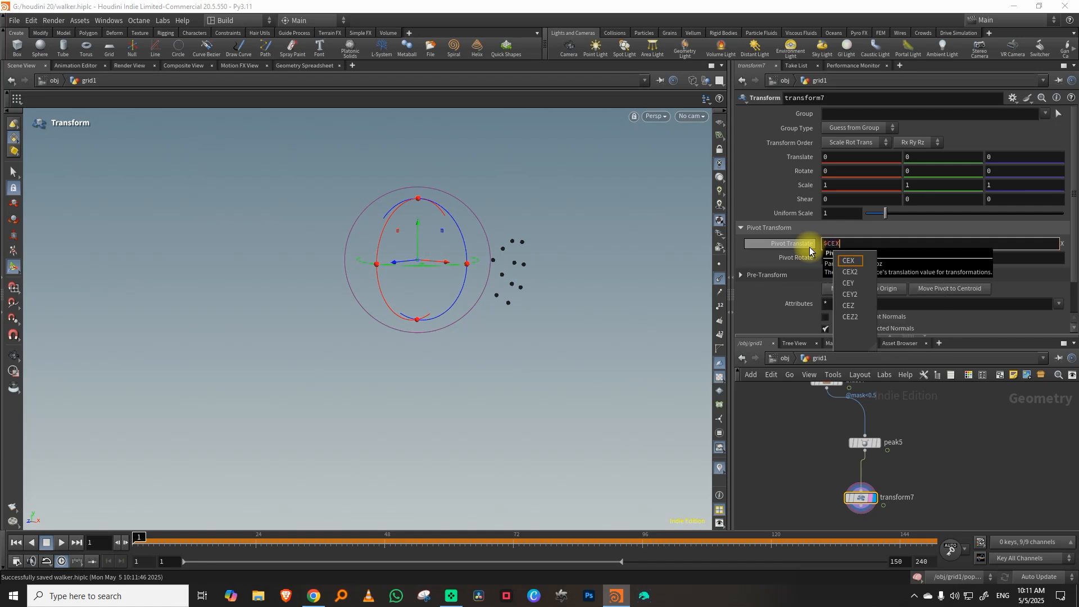
key(Tab)
key(Tab)
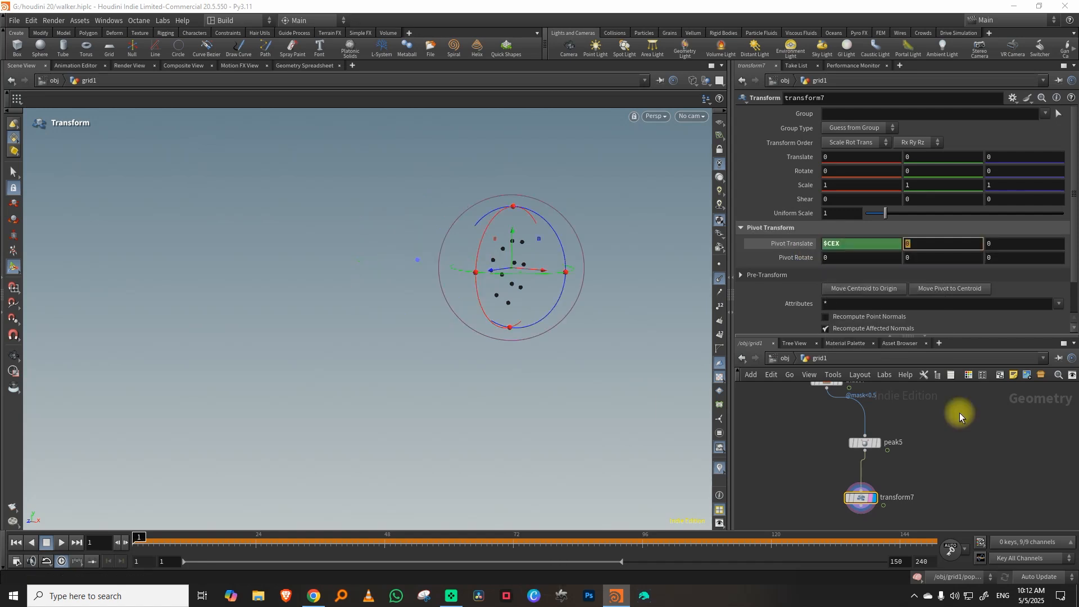
text($CEY)
key(Tab)
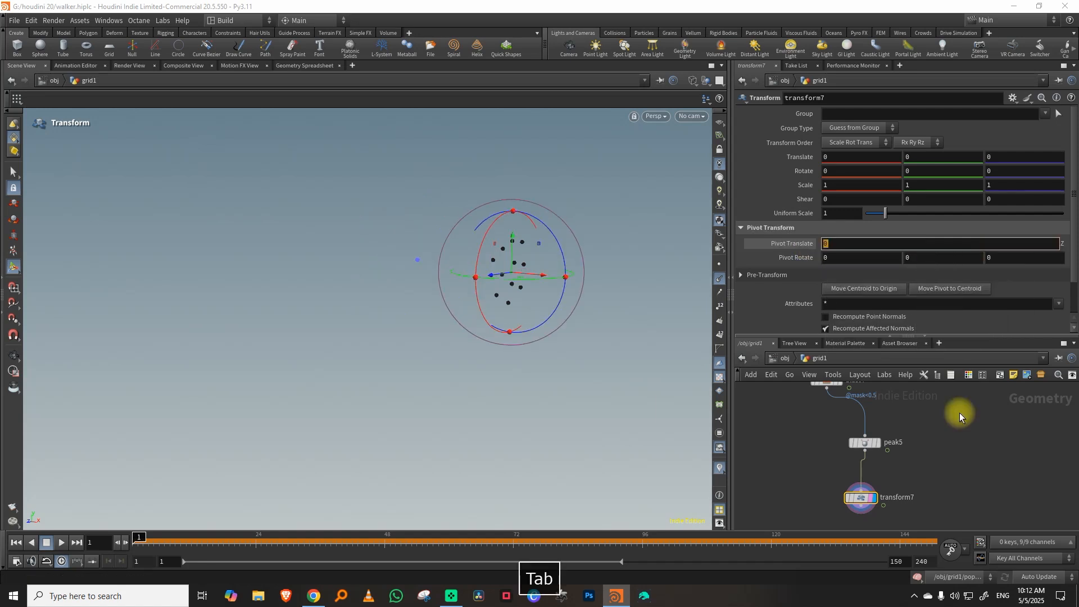
text($CEZ)
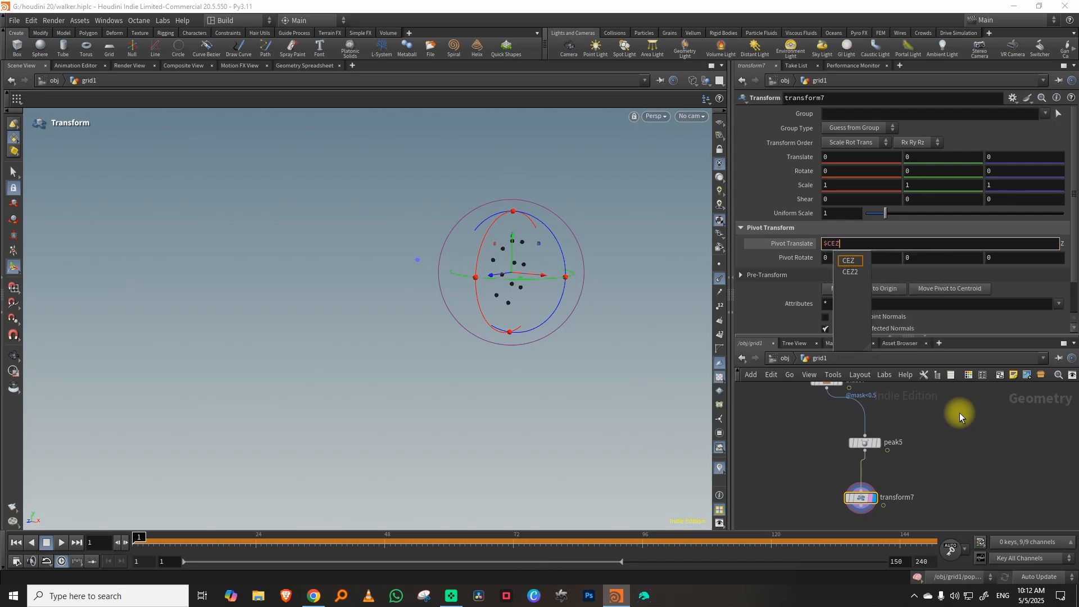
key(Return)
Step: Reduce the Transform node's uniform scale to about 0.74, using the Blast node's points as a template for comparison
drag(887, 213, 879, 218)
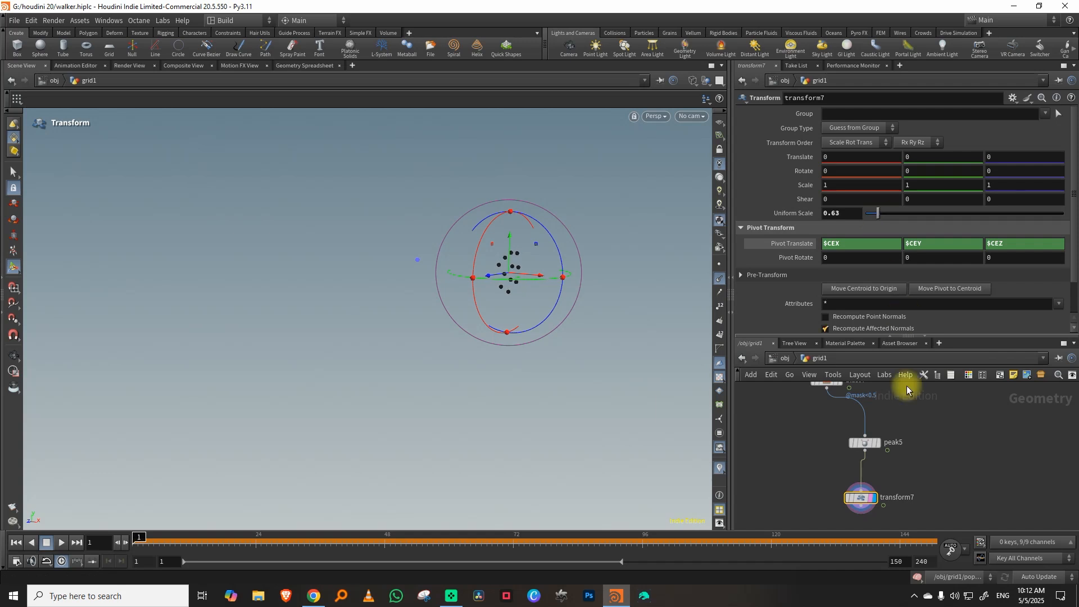
middle_drag(841, 389, 833, 419)
click(828, 415)
drag(558, 318, 649, 286)
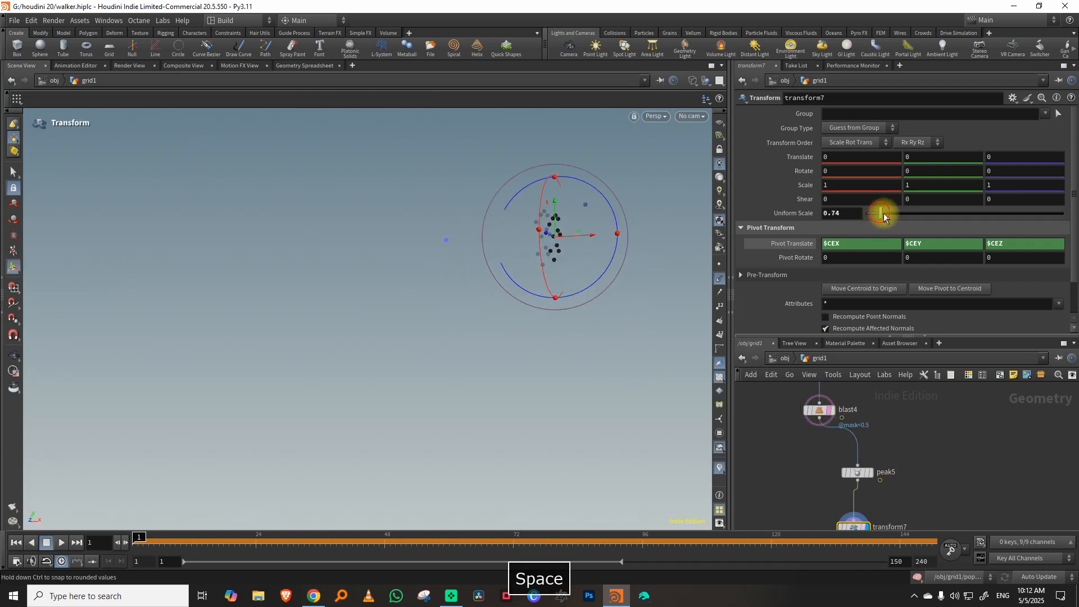
drag(884, 214, 884, 214)
Step: Set the distance of the Peak node above the Transform to about 1.59
click(861, 473)
drag(619, 264, 622, 265)
key(space)
drag(612, 308, 573, 304)
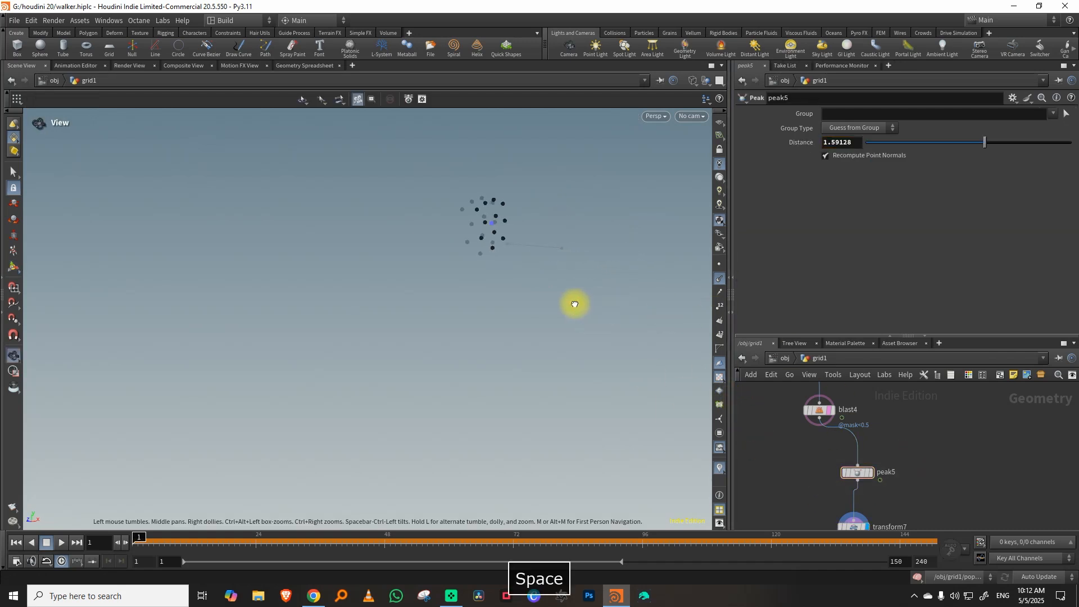
Step: Add a Merge node combining the Blast and Transform outputs and display it
drag(876, 337, 876, 218)
key(Tab)
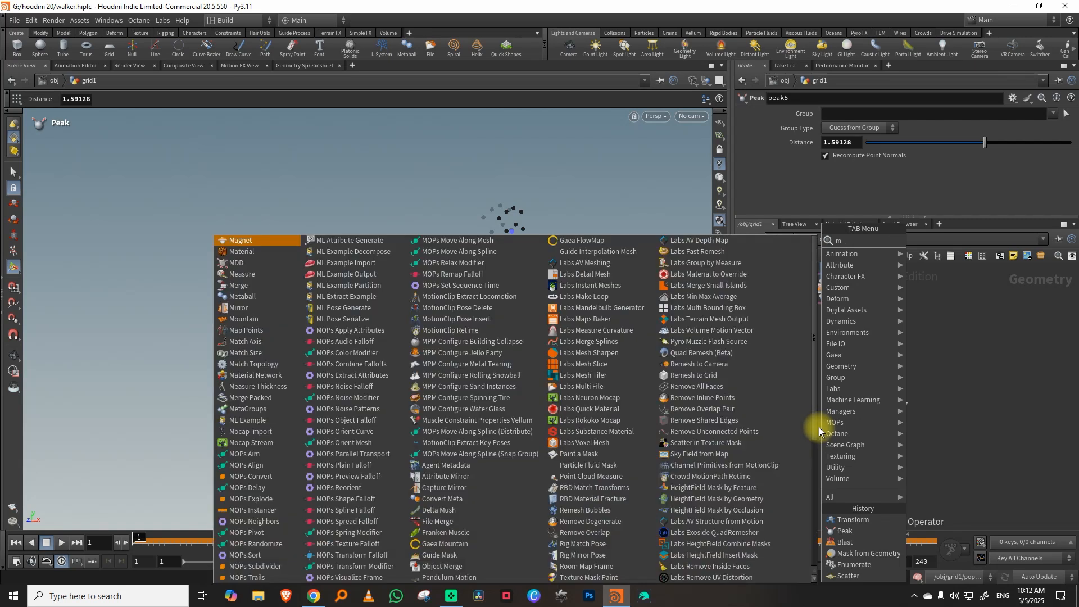
click(949, 246)
click(796, 459)
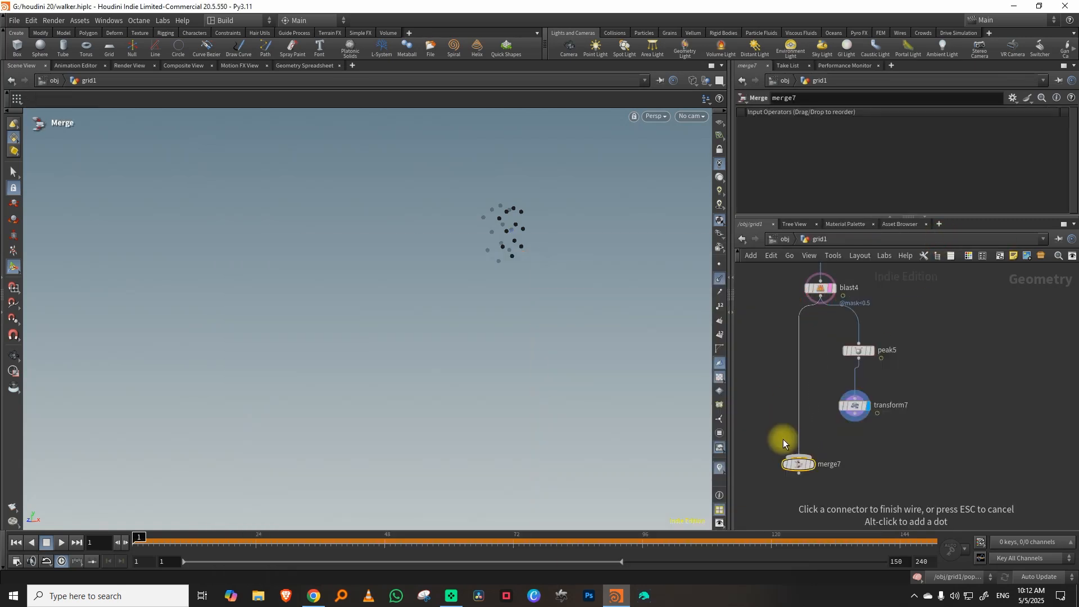
click(855, 419)
click(812, 453)
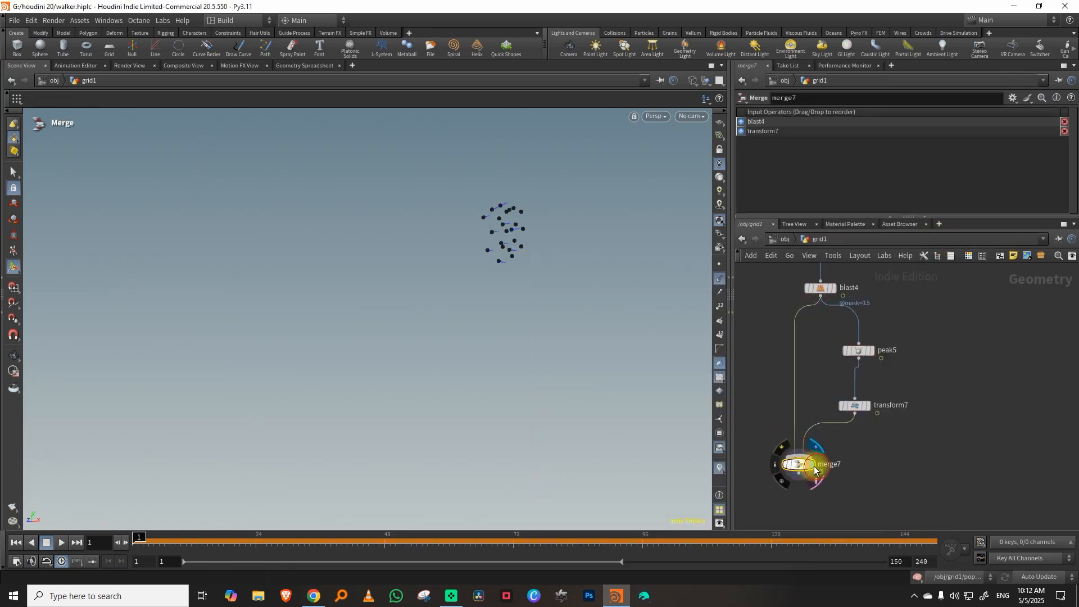
key(h)
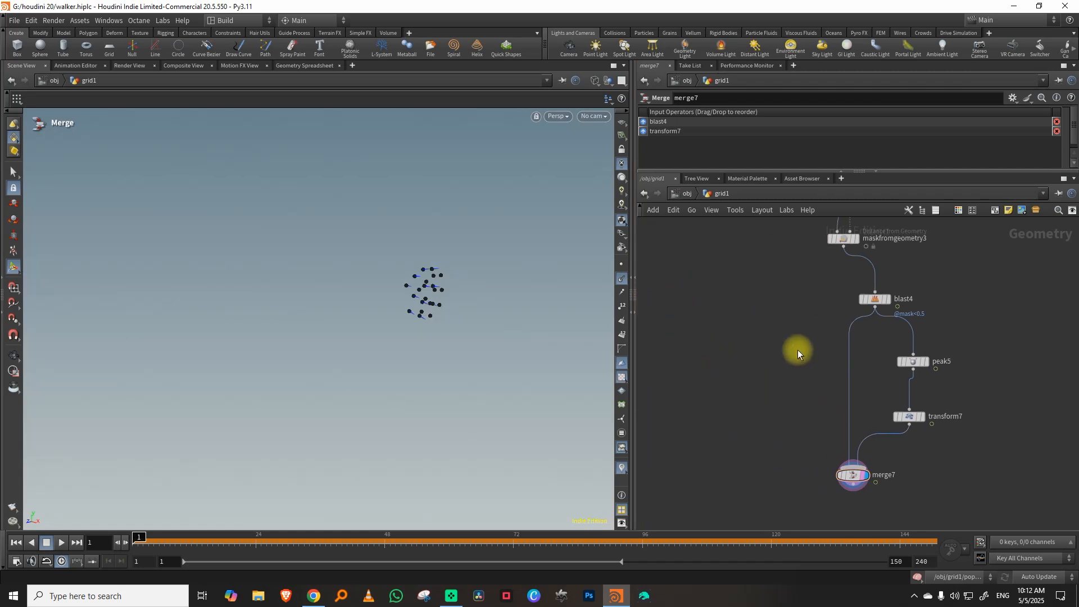
Step: Add a For-Each Point block below the new Merge node
key(Tab)
text(fore)
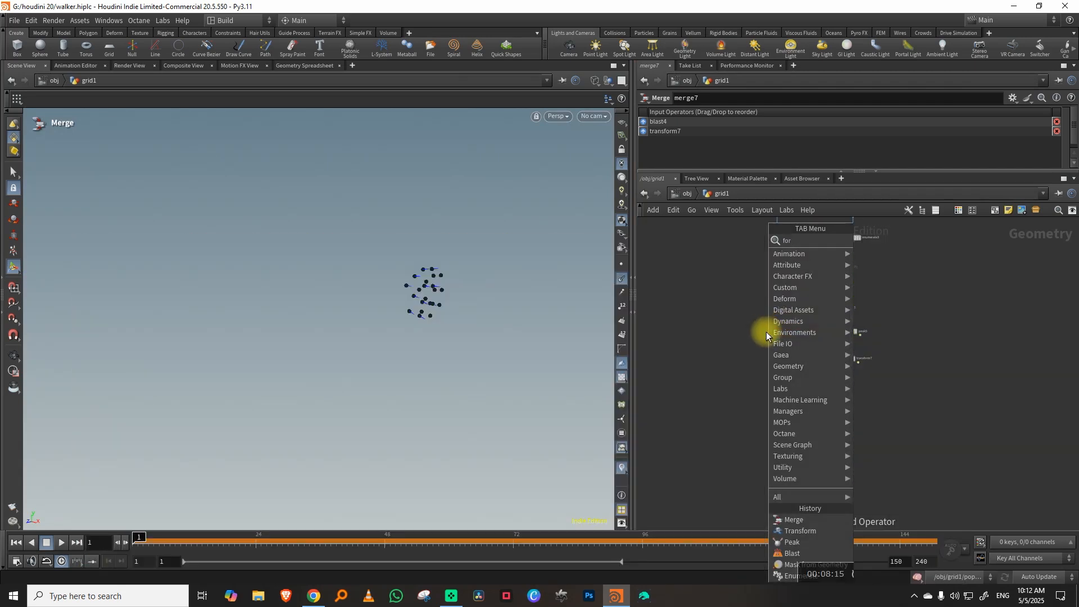
click(822, 434)
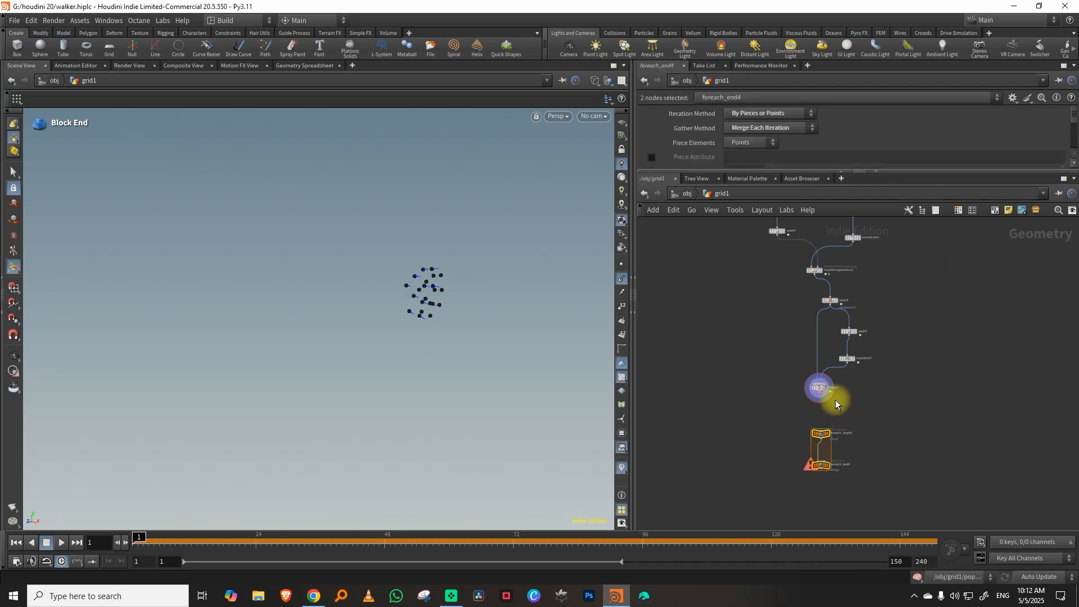
scroll(836, 402, up, 3)
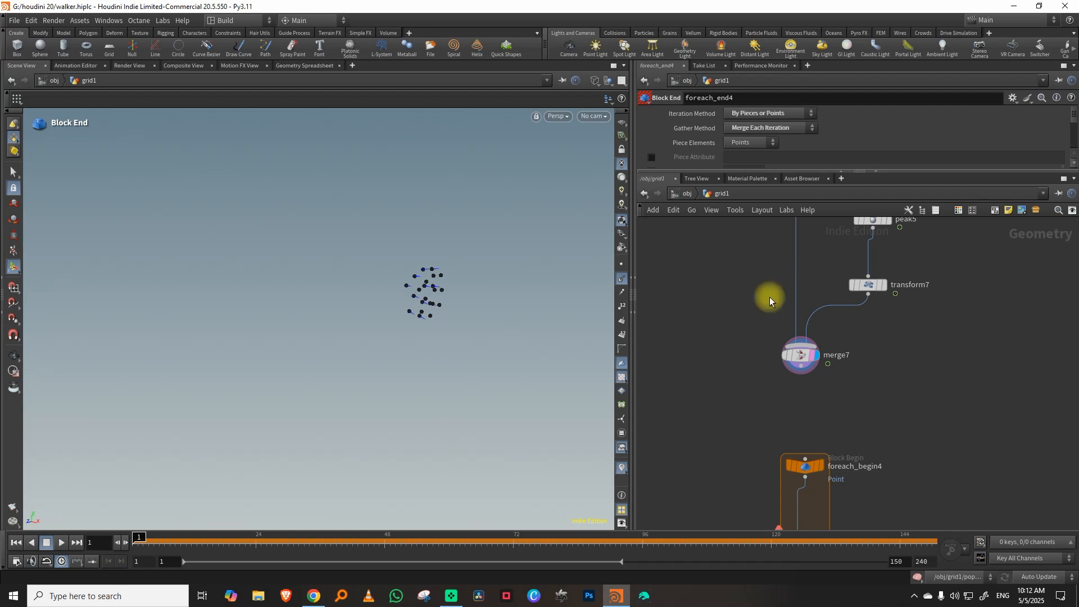
middle_drag(922, 436, 893, 305)
Step: Enable the Piece Attribute on the loop's Block End node and set it to index
drag(848, 401, 724, 439)
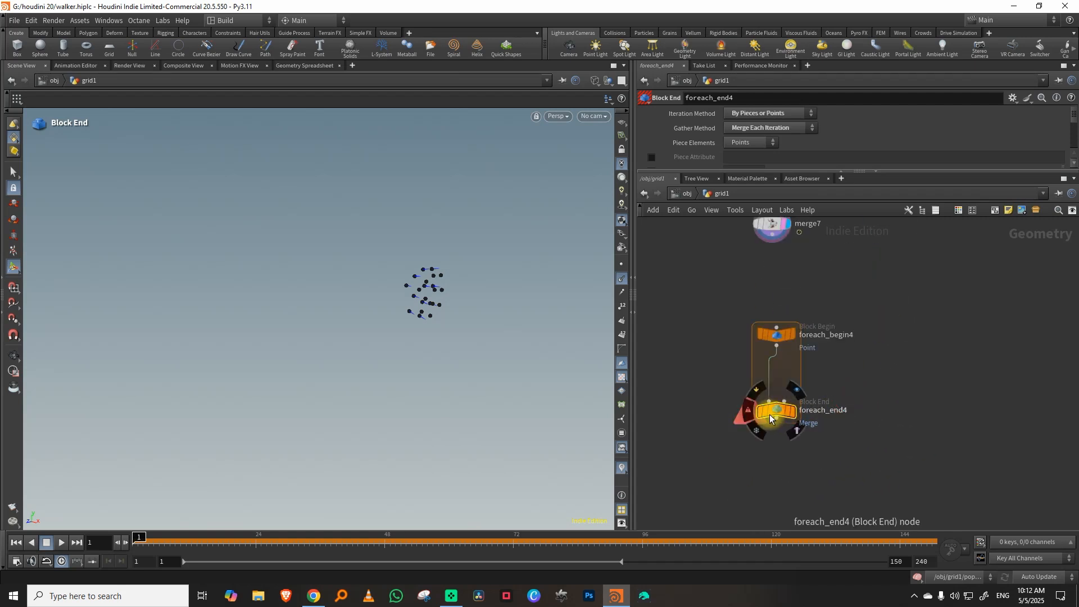
drag(752, 171, 748, 267)
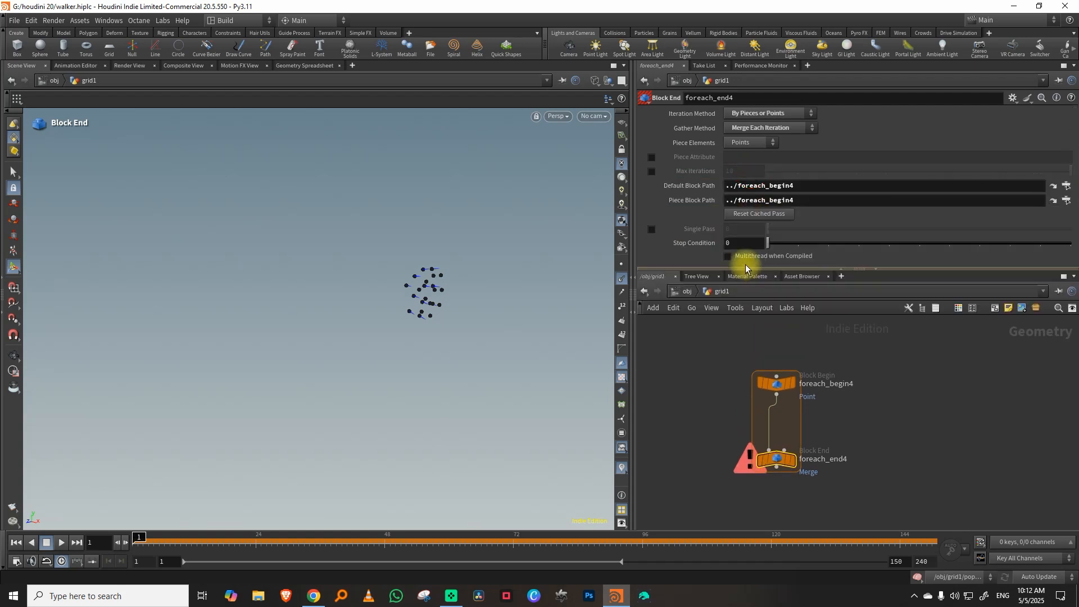
click(652, 157)
click(755, 156)
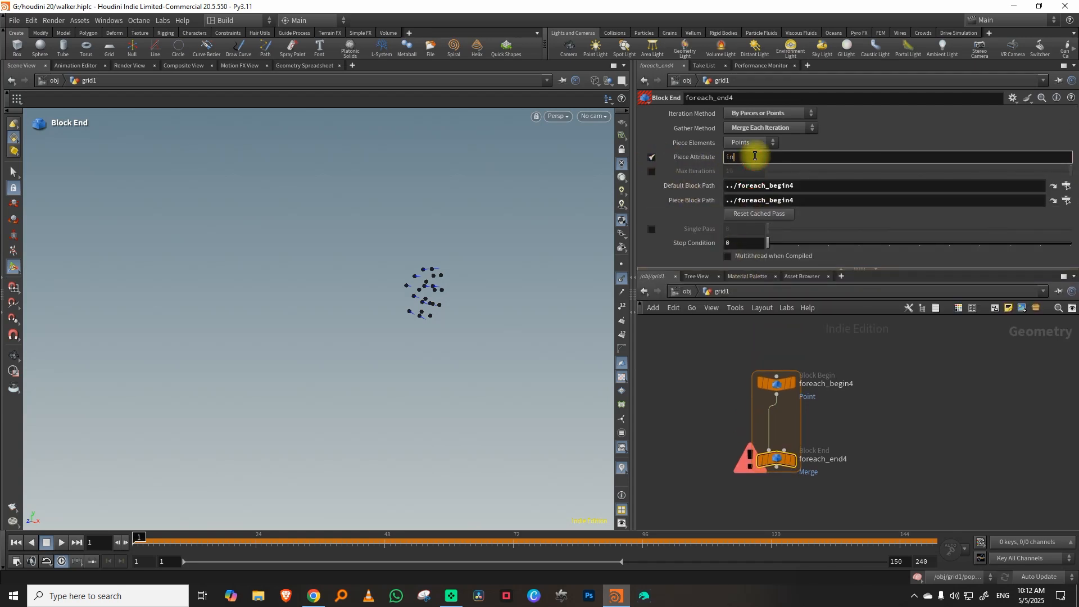
middle_drag(850, 333, 831, 397)
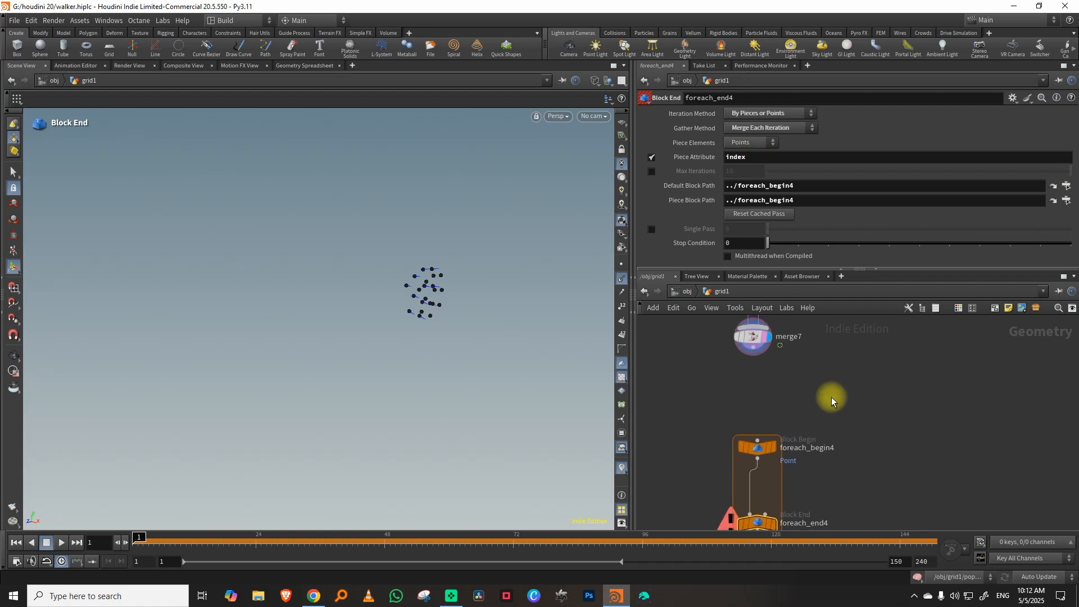
Step: Wire the Merge node into the loop's Block Begin, display that node and show point numbers in the viewport
drag(754, 356, 771, 451)
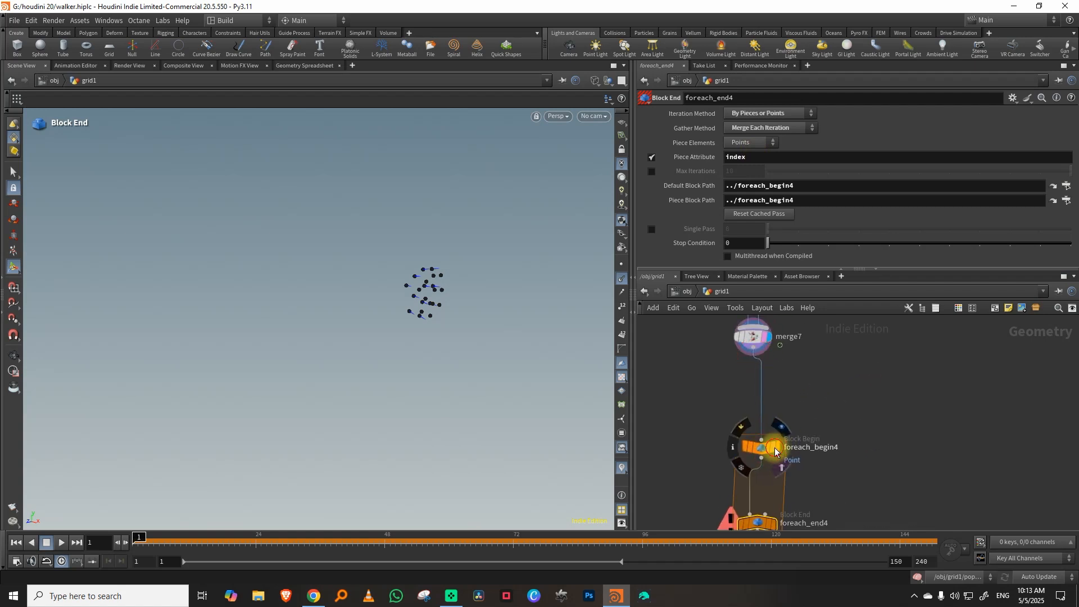
click(772, 454)
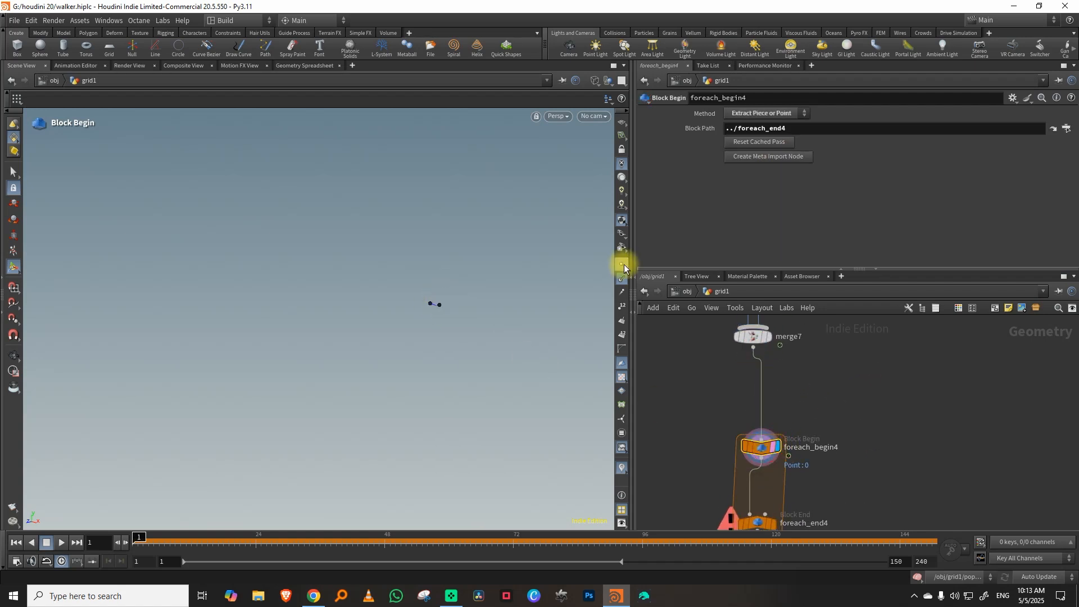
key(space)
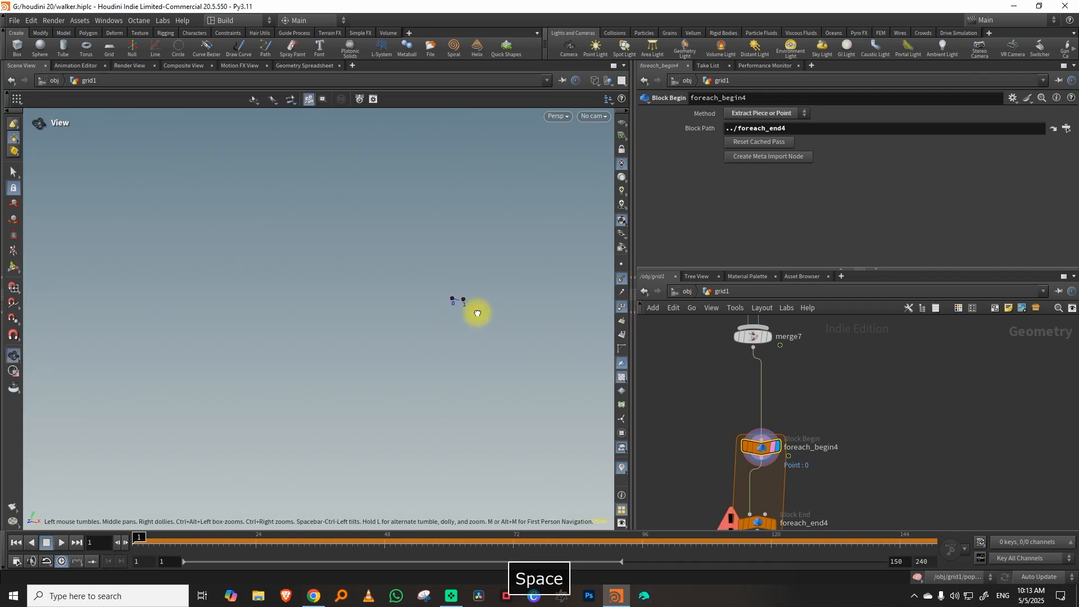
Step: Insert a Merge node between the Block Begin and Block End of the For-Each loop
middle_drag(860, 394, 840, 457)
right_drag(860, 408, 838, 393)
key(Tab)
text(mer)
click(962, 244)
middle_drag(870, 339, 855, 495)
Step: Branch a Null node off the upstream single-point node and rename it head
mouse_move(725, 387)
middle_down()
mouse_move(757, 515)
mouse_move(753, 409)
mouse_move(743, 494)
mouse_move(736, 404)
middle_up()
click(754, 384)
click(742, 350)
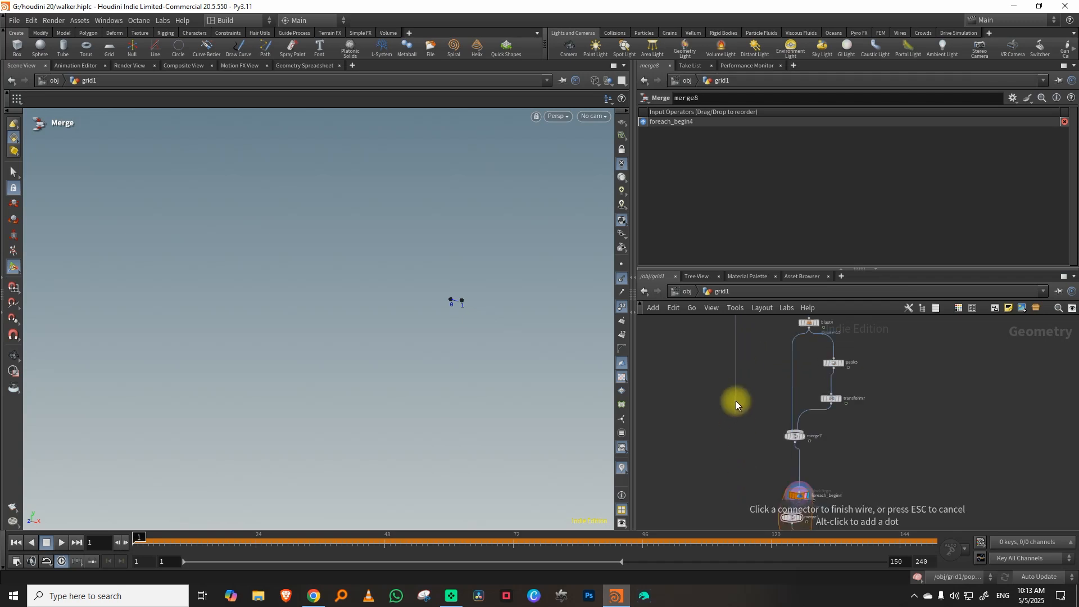
key(Tab)
click(831, 239)
click(751, 407)
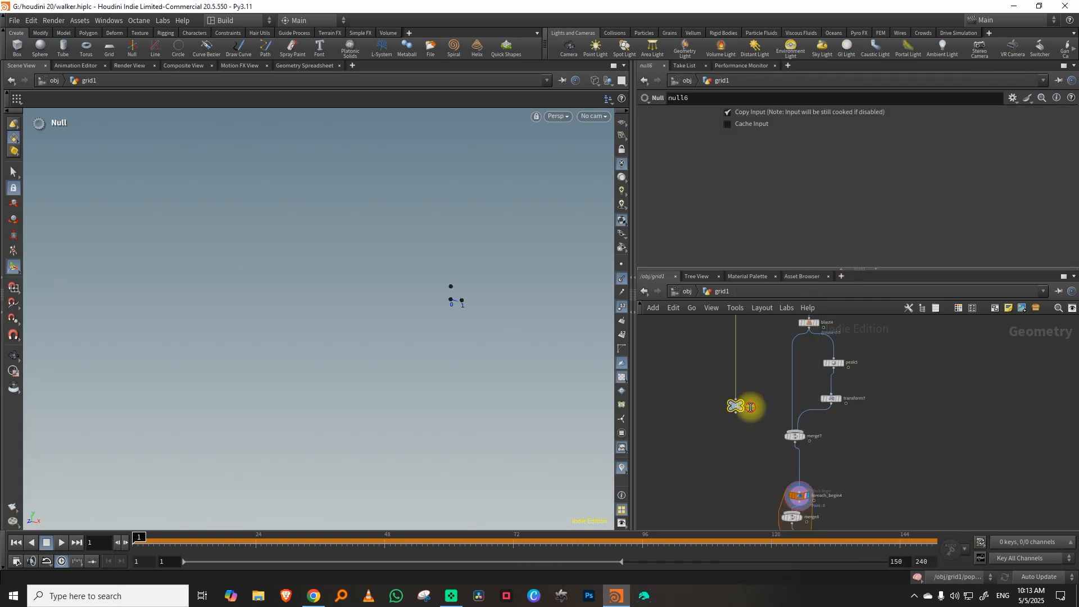
drag(758, 407, 732, 414)
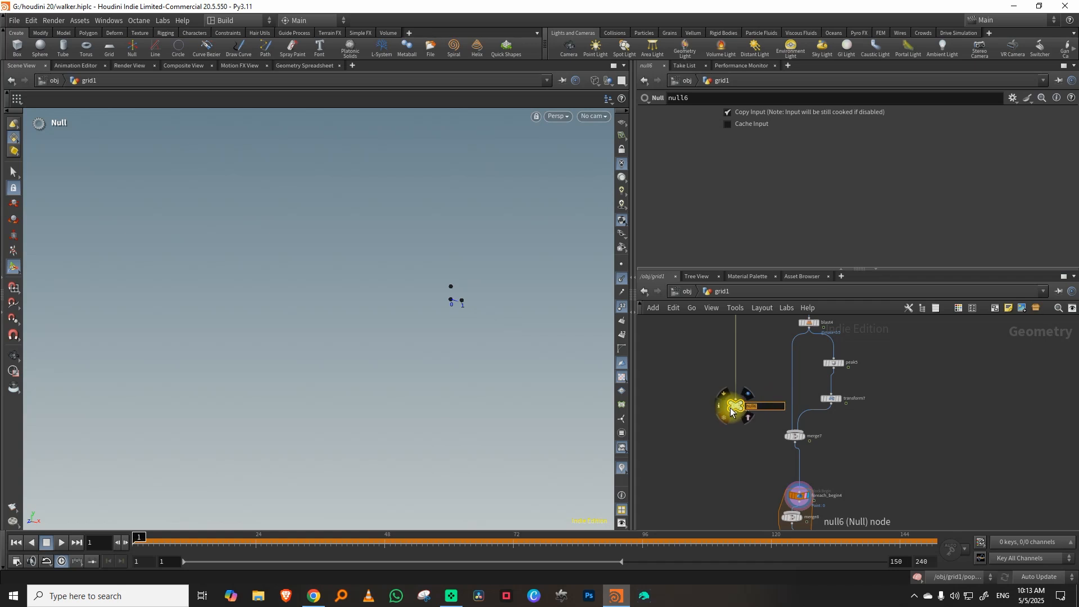
Step: Move the head Null beside the loop, wire it into the loop's Merge node and display that Merge
middle_drag(754, 470, 734, 383)
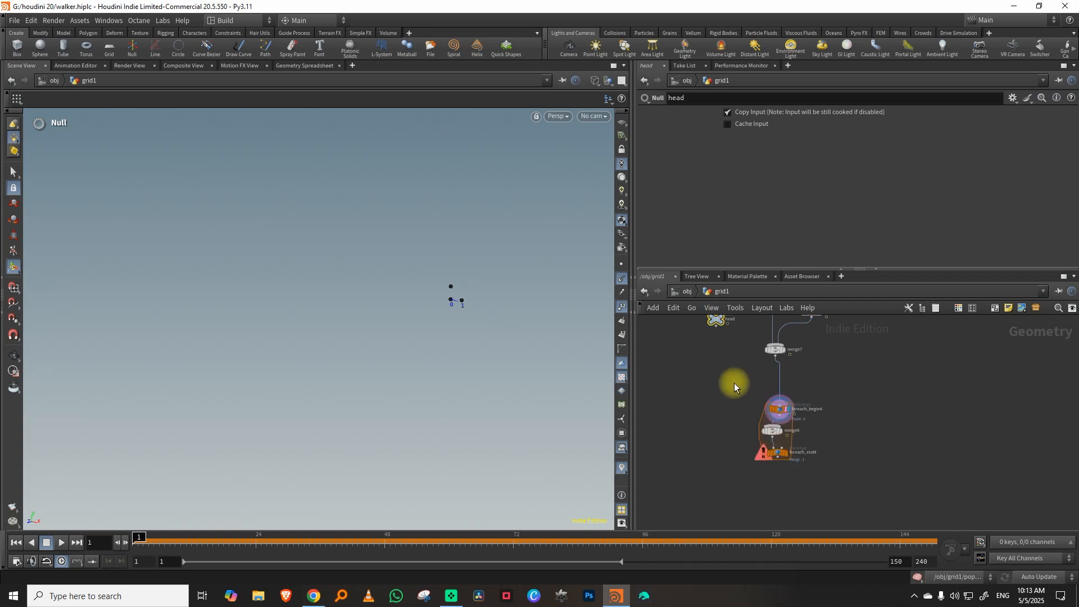
drag(716, 322, 889, 373)
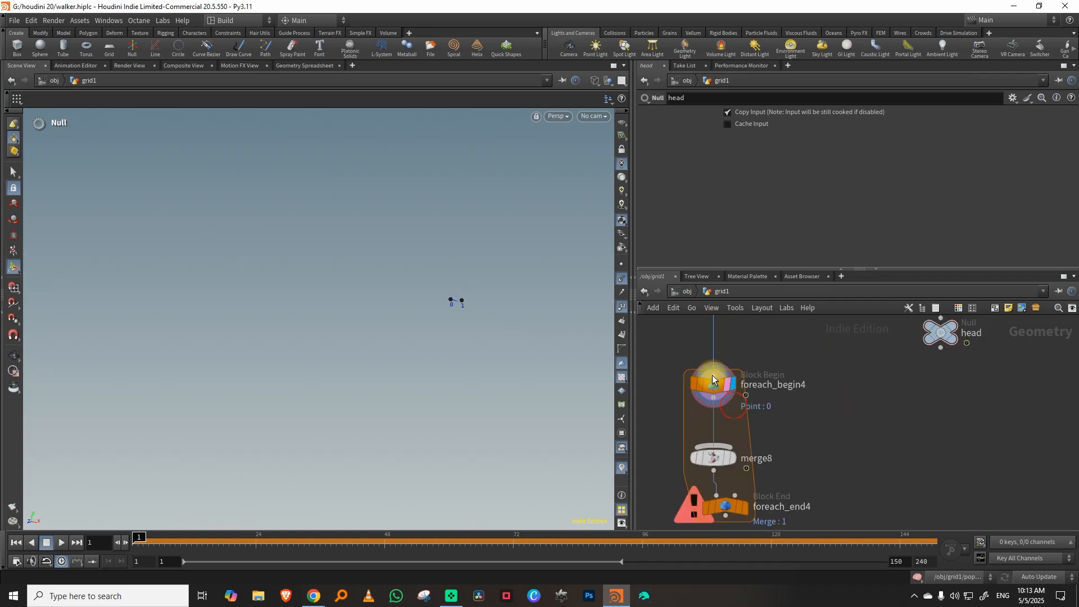
scroll(720, 394, up, 5)
drag(941, 348, 721, 459)
click(721, 460)
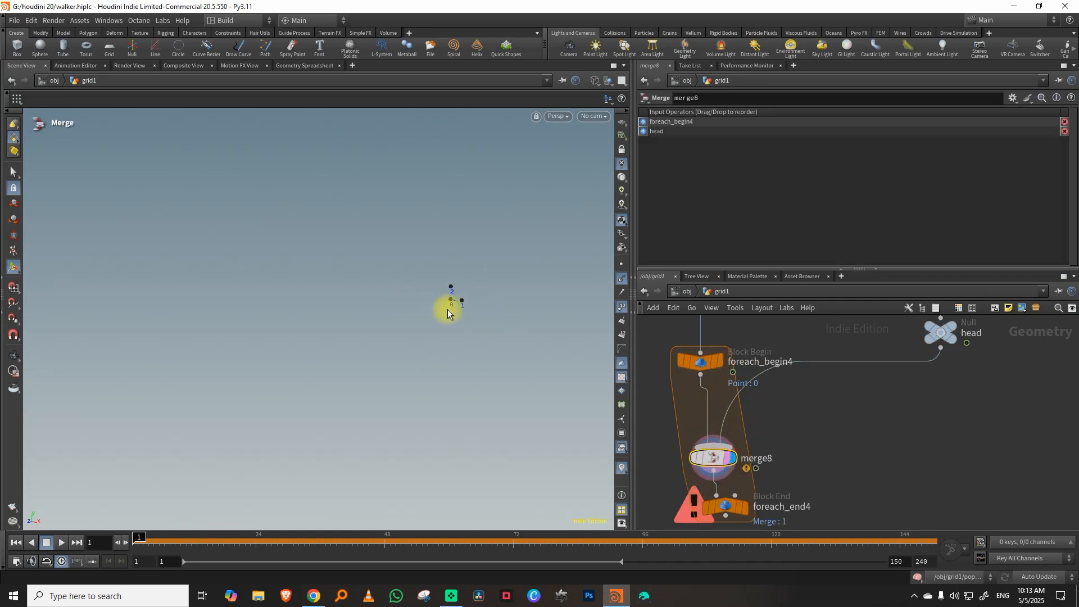
Step: Insert and display an Add node after the loop's Merge and create polygons by group from all points
middle_drag(793, 389, 776, 323)
key(Tab)
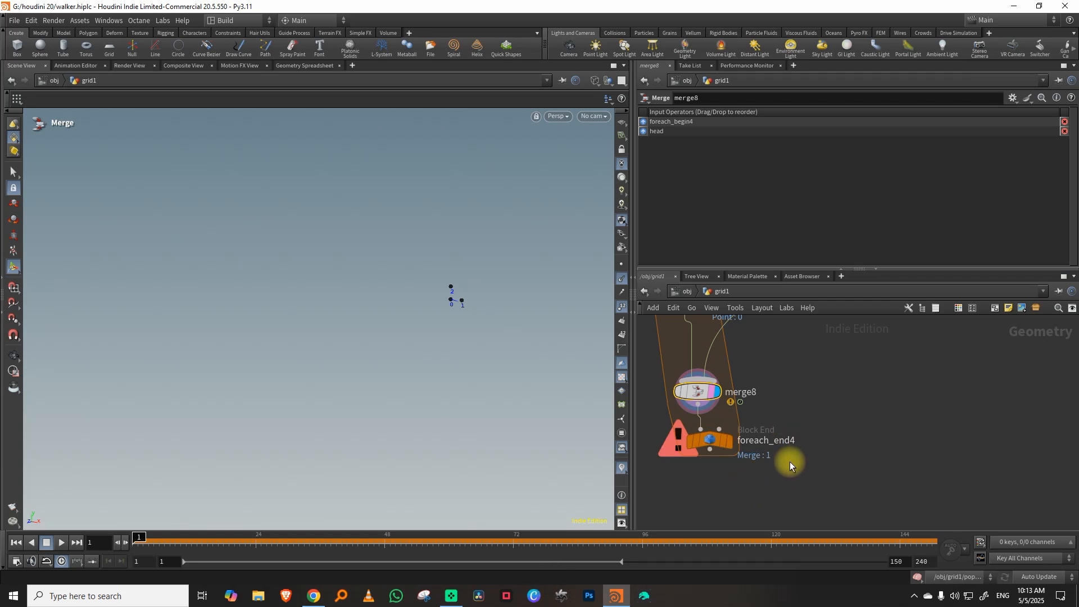
key(Tab)
text(add)
key(Return)
click(697, 439)
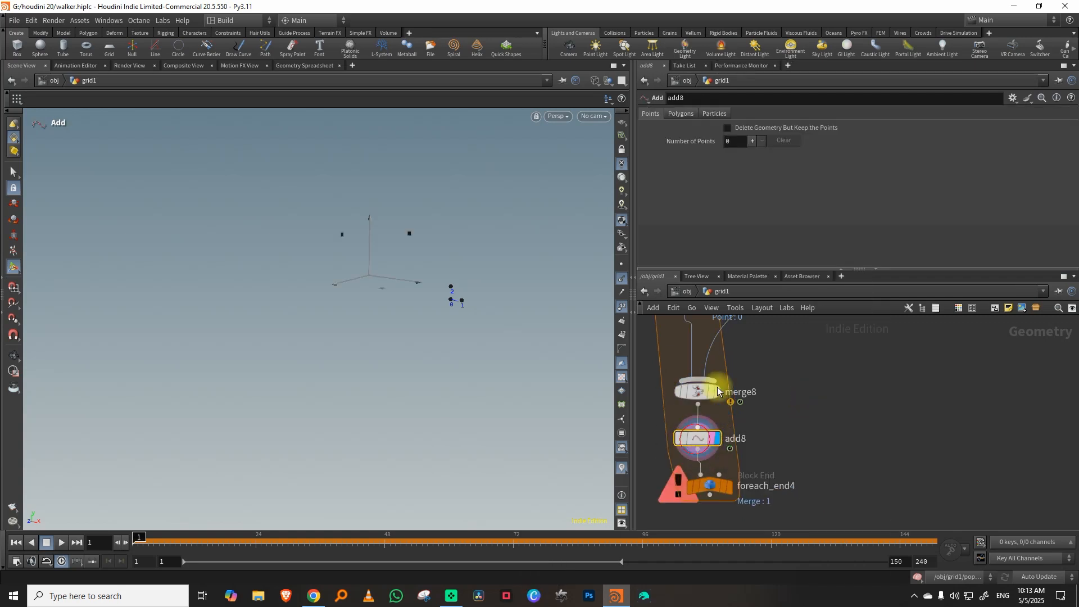
click(678, 114)
click(707, 144)
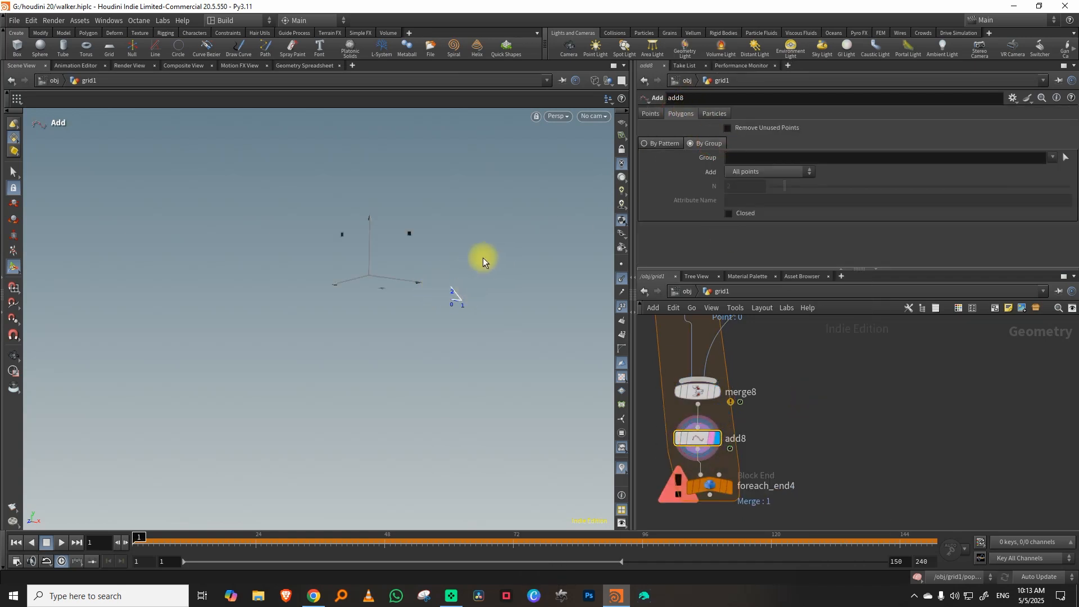
Step: Move the Block End down and insert a Resample node between the Add node and the Block End
middle_drag(848, 409, 892, 358)
drag(771, 439, 767, 474)
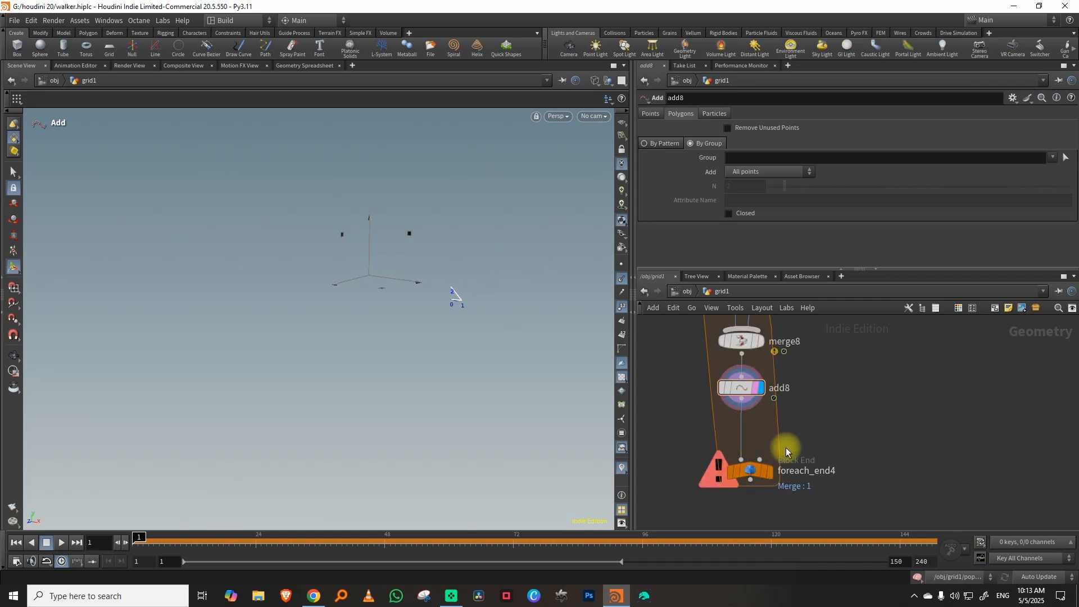
key(Tab)
text(resa)
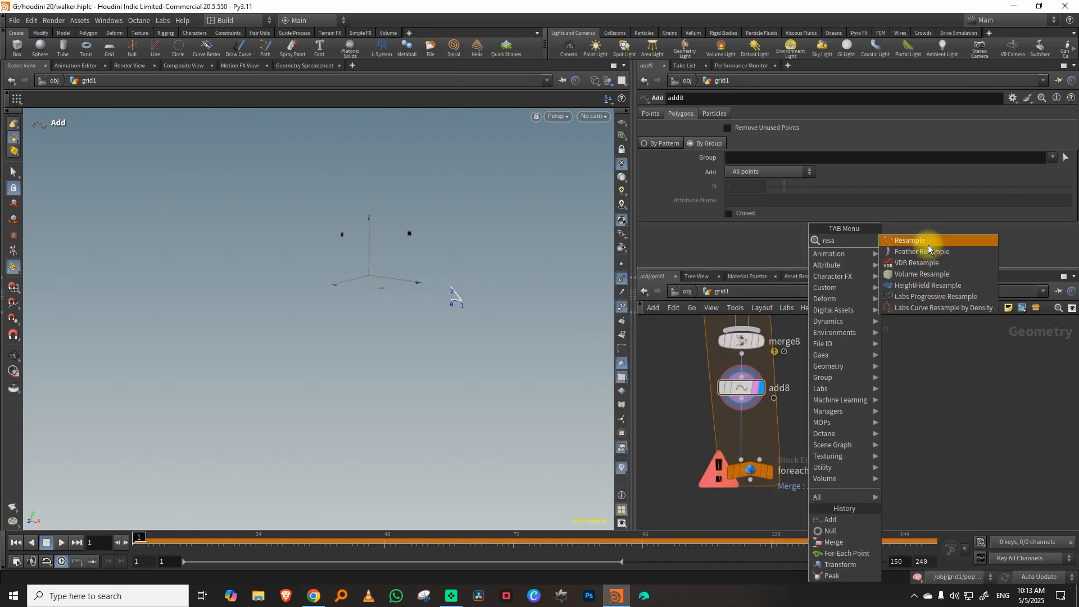
click(928, 242)
click(753, 435)
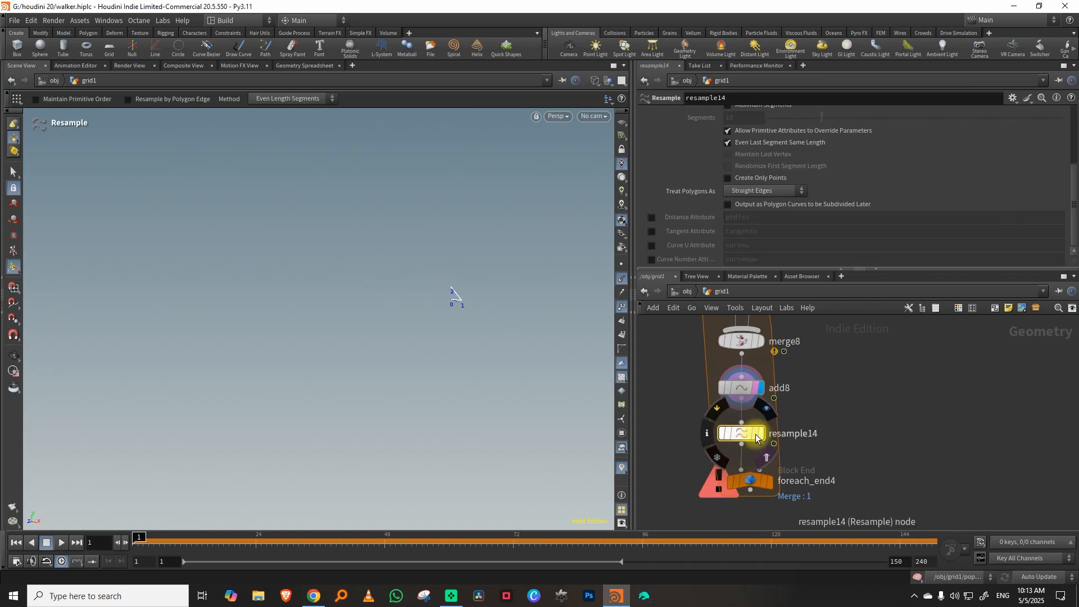
Step: Show point markers in the viewport and set the displayed Resample's segment length to 0.39
key(space)
right_drag(473, 308, 691, 214)
middle_drag(474, 356, 387, 440)
click(621, 265)
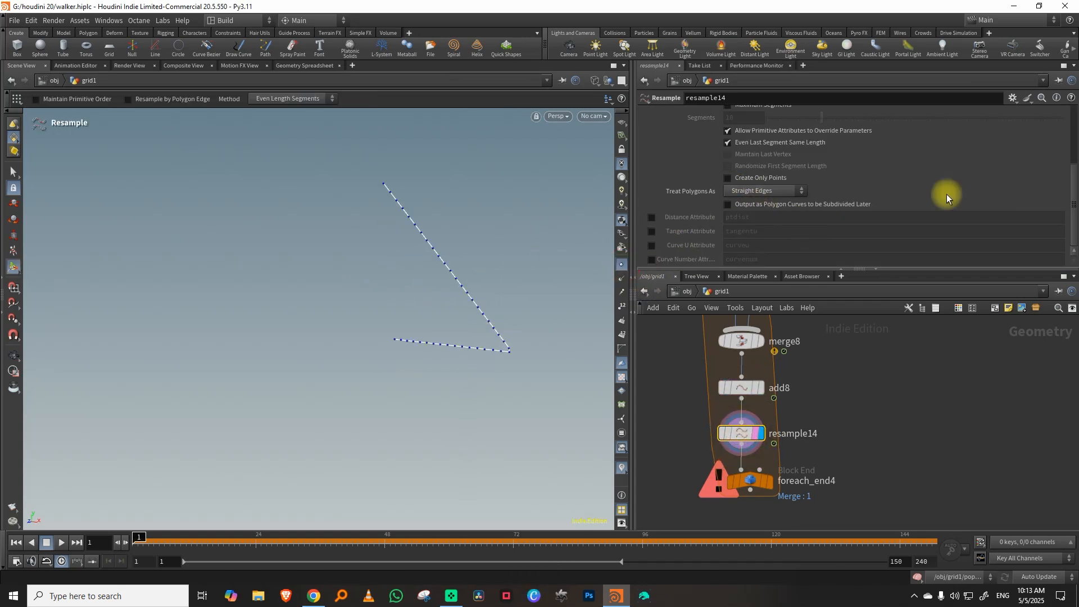
scroll(1066, 183, up, 3)
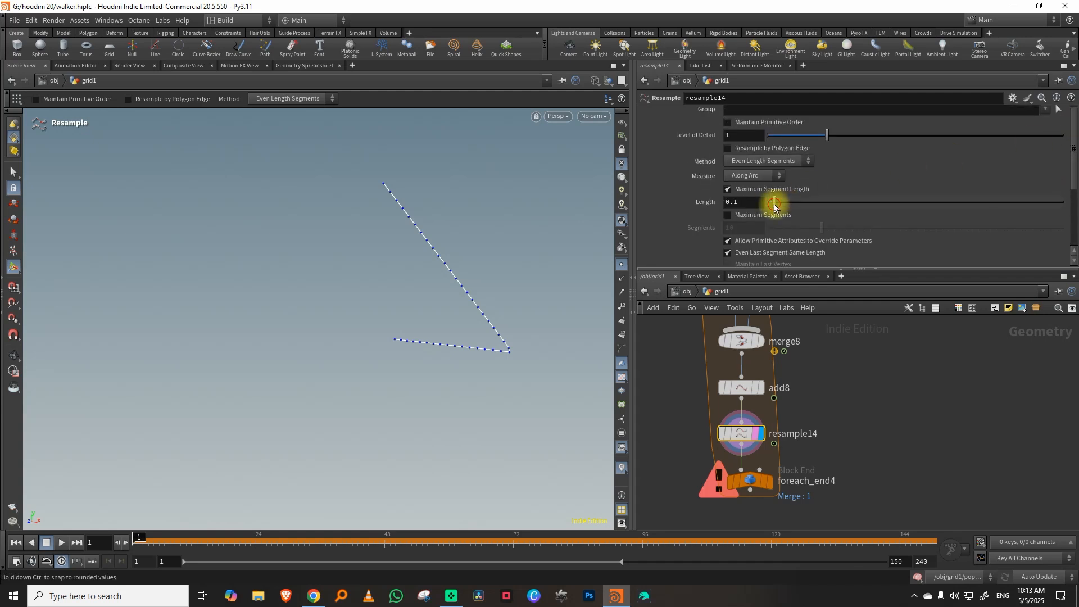
drag(791, 208, 790, 206)
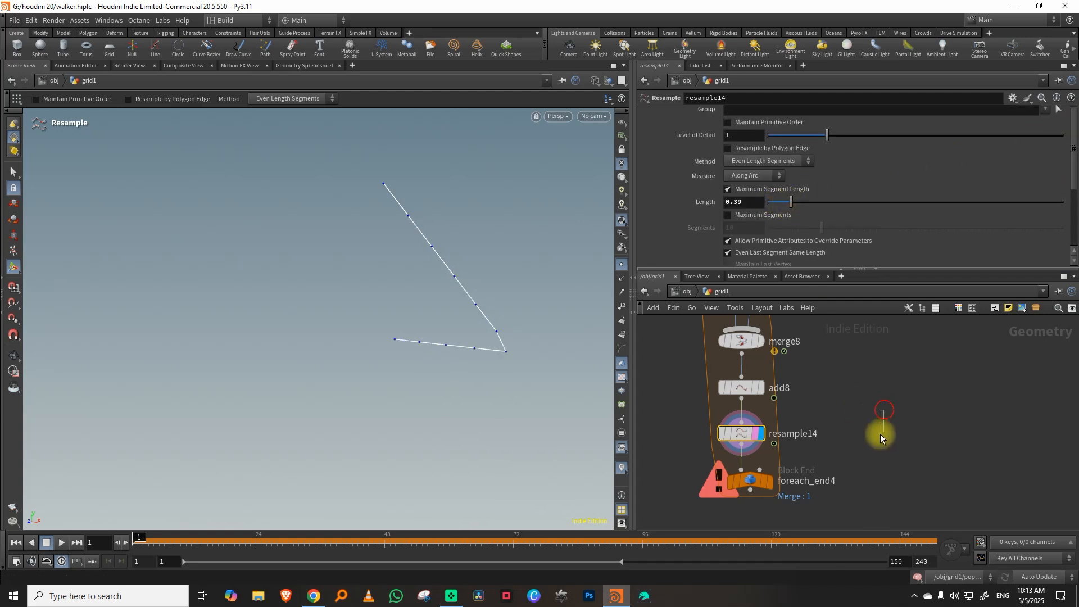
Step: Insert and display a second Resample before the Block End, and set the first Resample's segment length to 0.533
key(Tab)
text(resa)
click(1009, 245)
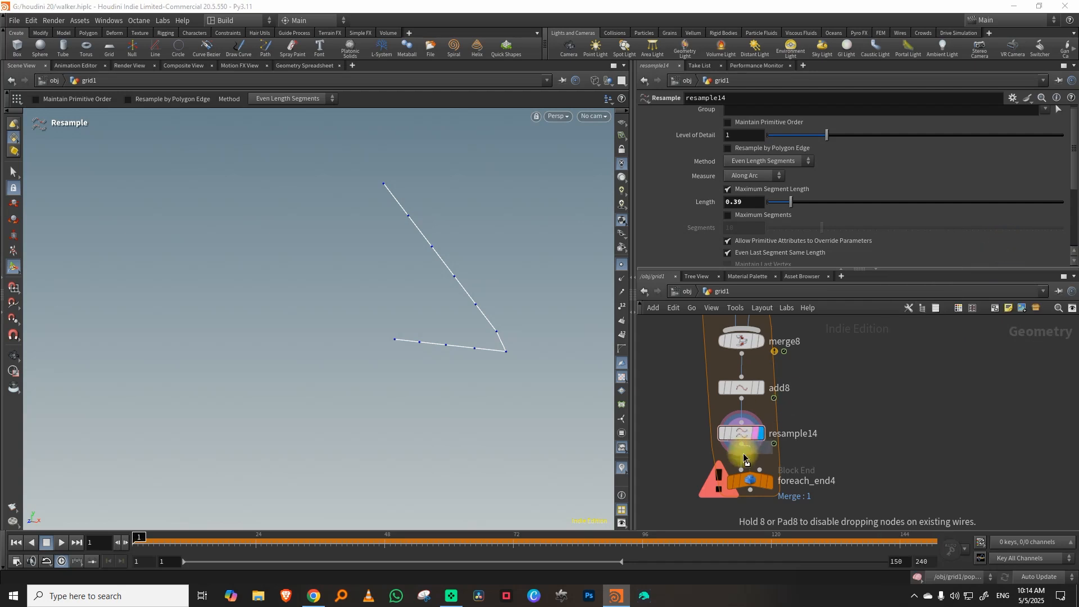
scroll(1062, 169, down, 4)
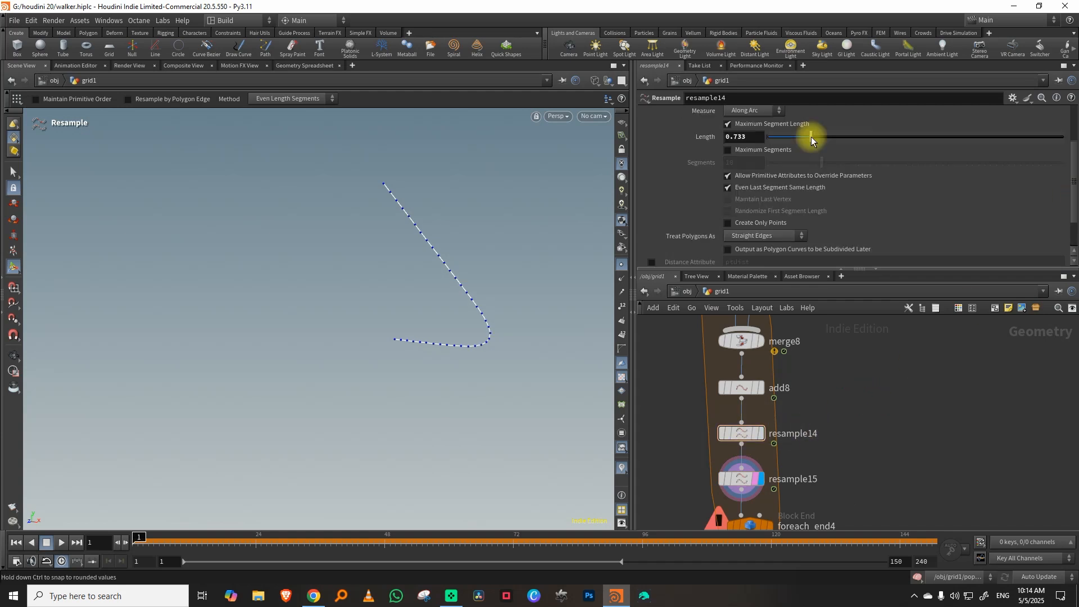
drag(869, 135, 871, 135)
Step: Display the loop's Block End and turn off the point markers in the viewport
middle_drag(898, 440, 916, 341)
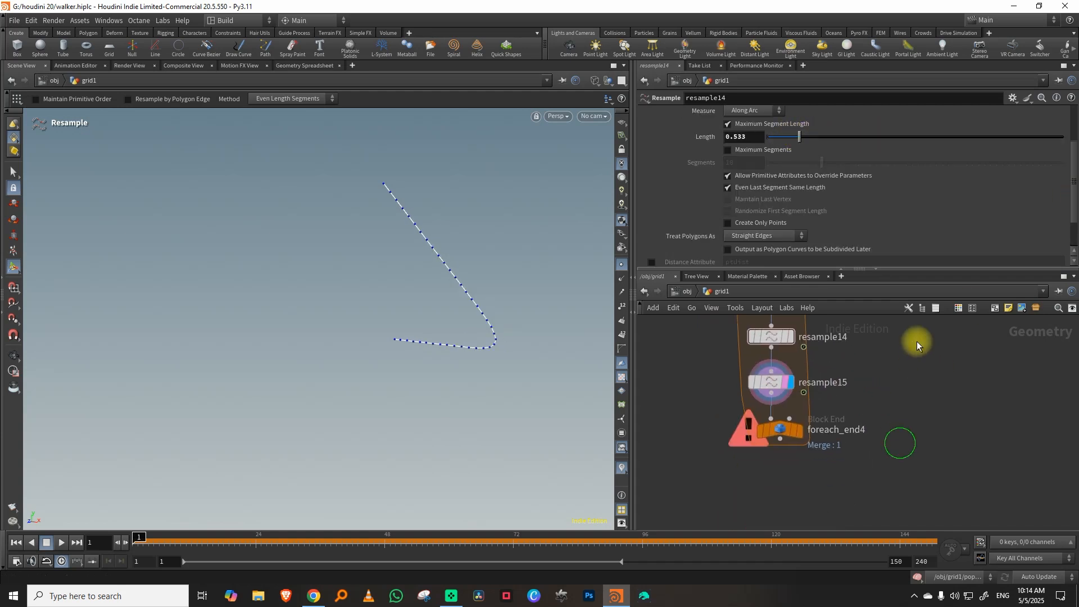
click(803, 432)
click(785, 427)
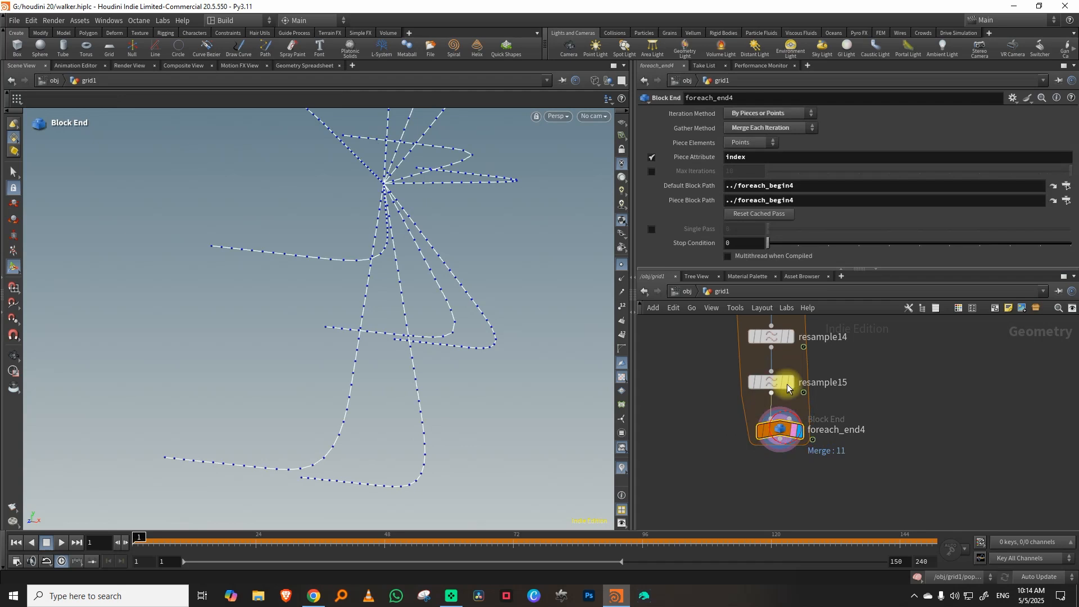
click(621, 264)
Step: Play back the leg curves' animation and scrub to frame 34
key(space)
right_drag(436, 260, 217, 430)
drag(423, 325, 421, 315)
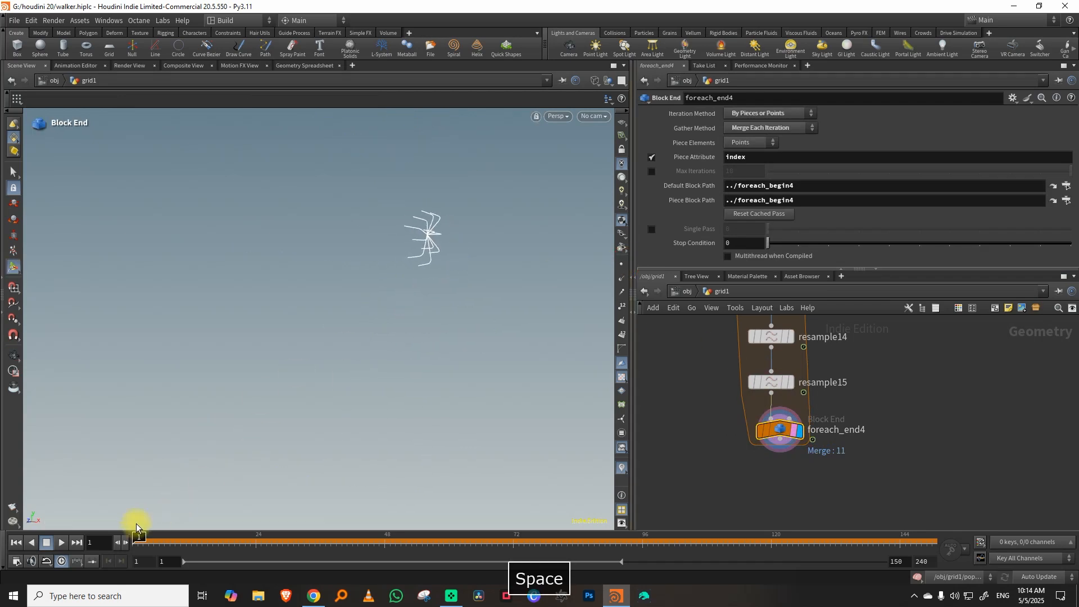
click(62, 542)
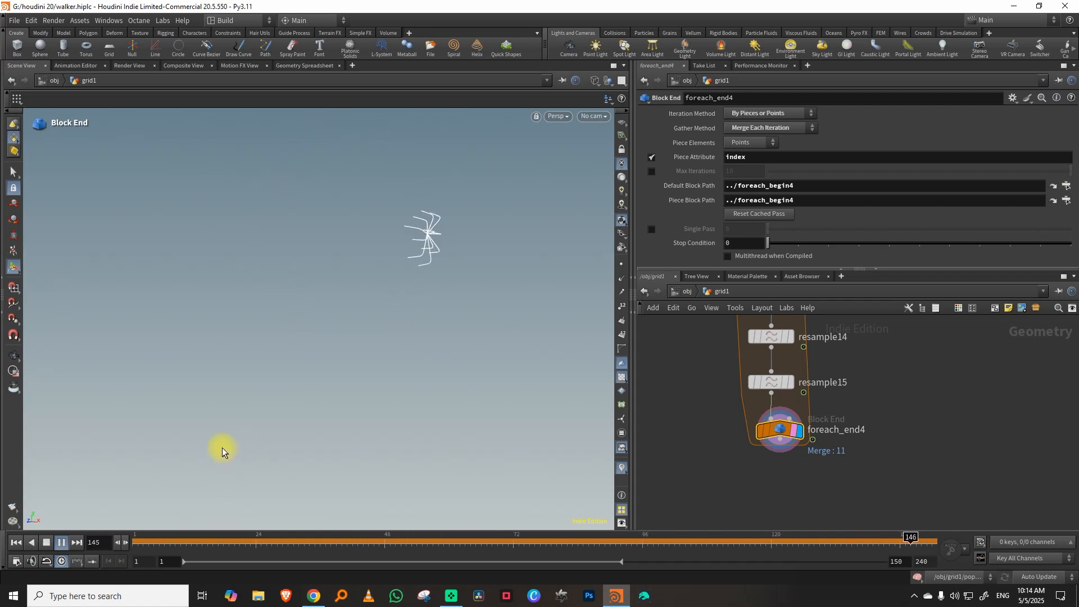
drag(173, 540, 311, 554)
Step: Colour the Scatter node and the Distance from Geometry node red in the network
mouse_move(930, 397)
middle_down()
mouse_move(925, 500)
mouse_move(944, 528)
middle_up()
mouse_move(922, 353)
middle_down()
mouse_move(936, 433)
mouse_move(909, 525)
middle_up()
mouse_move(884, 407)
middle_down()
mouse_move(889, 482)
mouse_move(870, 563)
middle_up()
middle_drag(954, 412, 881, 403)
click(874, 425)
key(c)
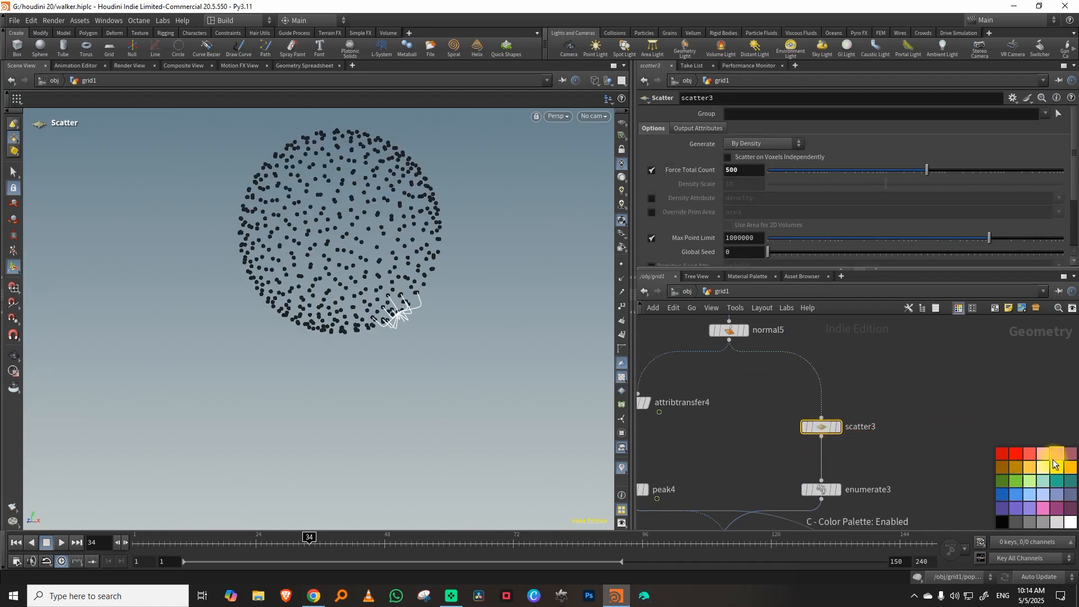
middle_drag(916, 428, 1012, 348)
middle_drag(917, 474, 903, 396)
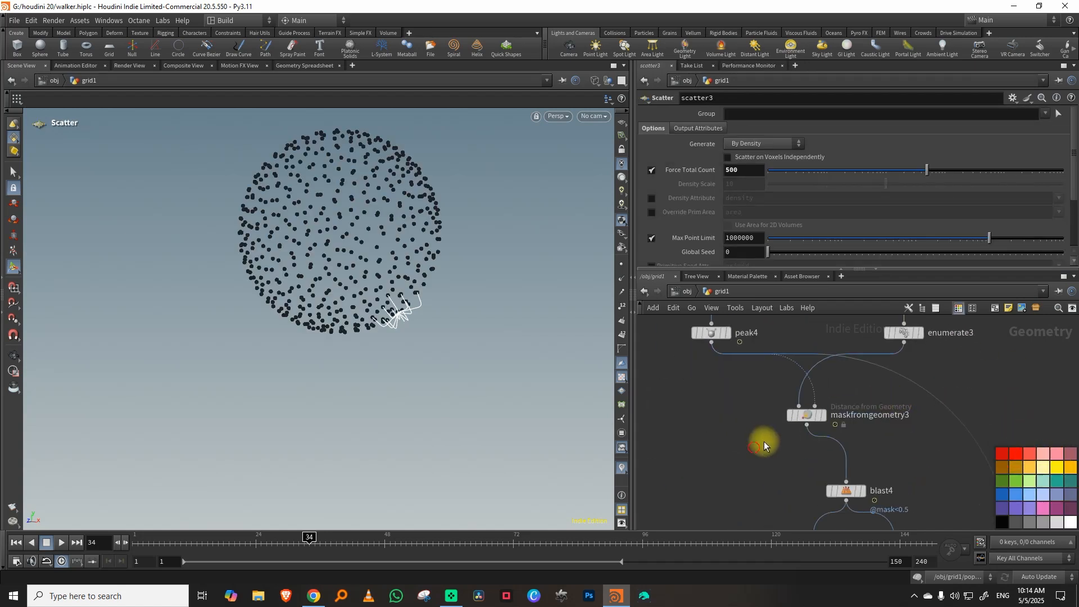
click(805, 416)
key(ctrl+z)
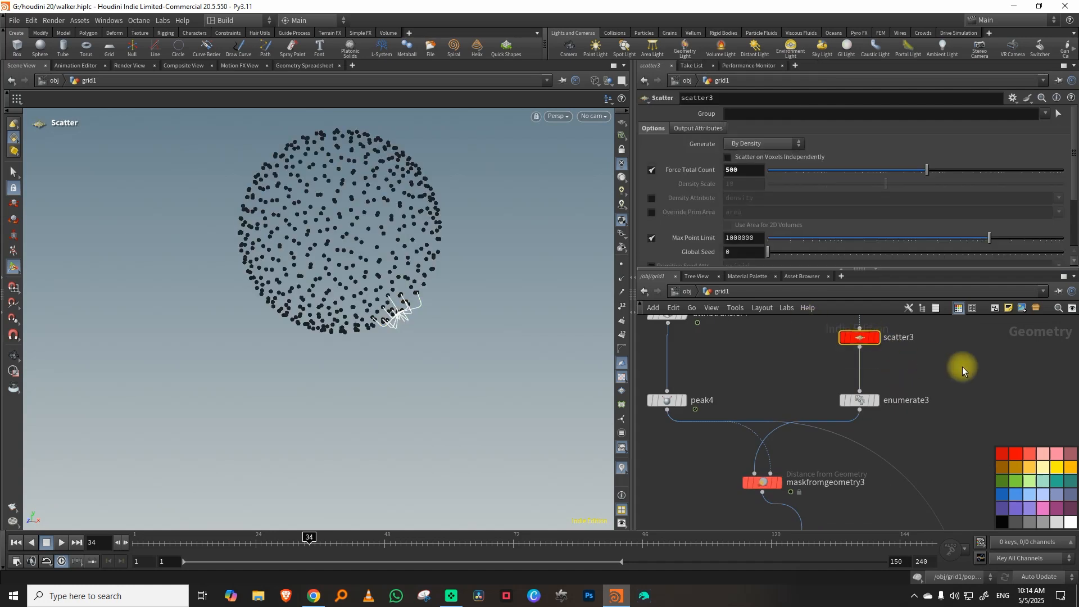
Step: Lower the Scatter's Force Total Count to about 389 and set the Distance from Geometry radius to 7.22
drag(942, 173, 908, 170)
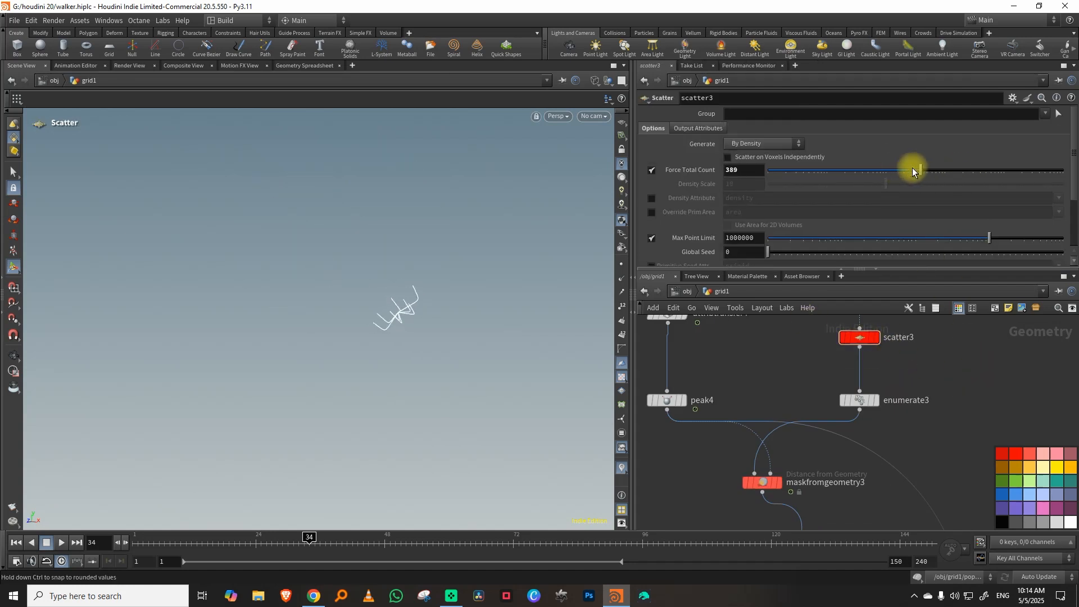
click(762, 482)
drag(932, 231, 981, 234)
Step: Play back the walker with the adjusted mask radius and scrub to frame 26
key(space)
drag(426, 339, 414, 299)
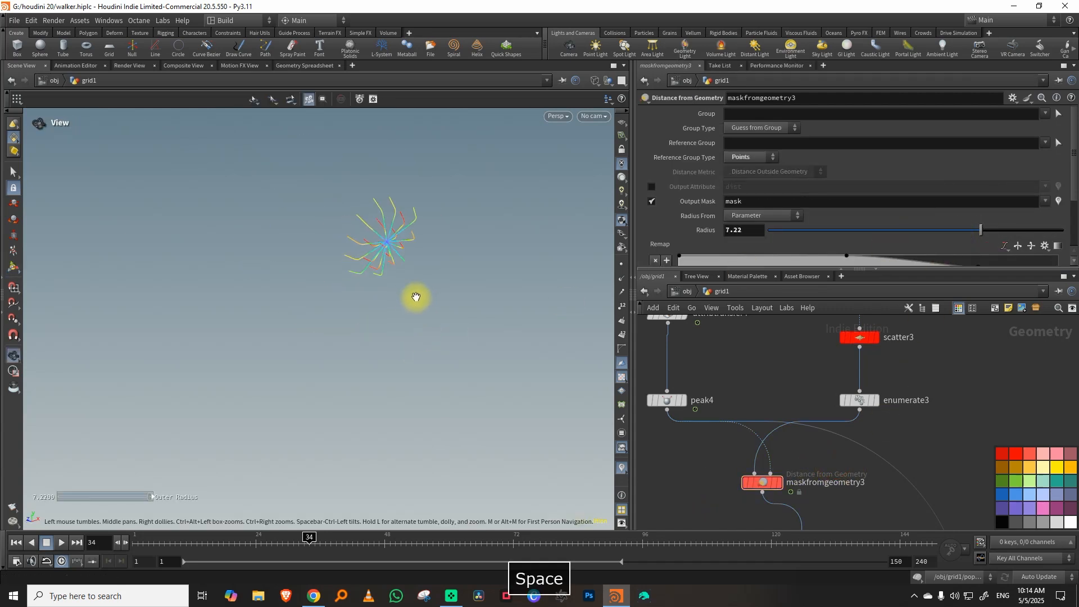
drag(158, 543, 155, 541)
click(62, 543)
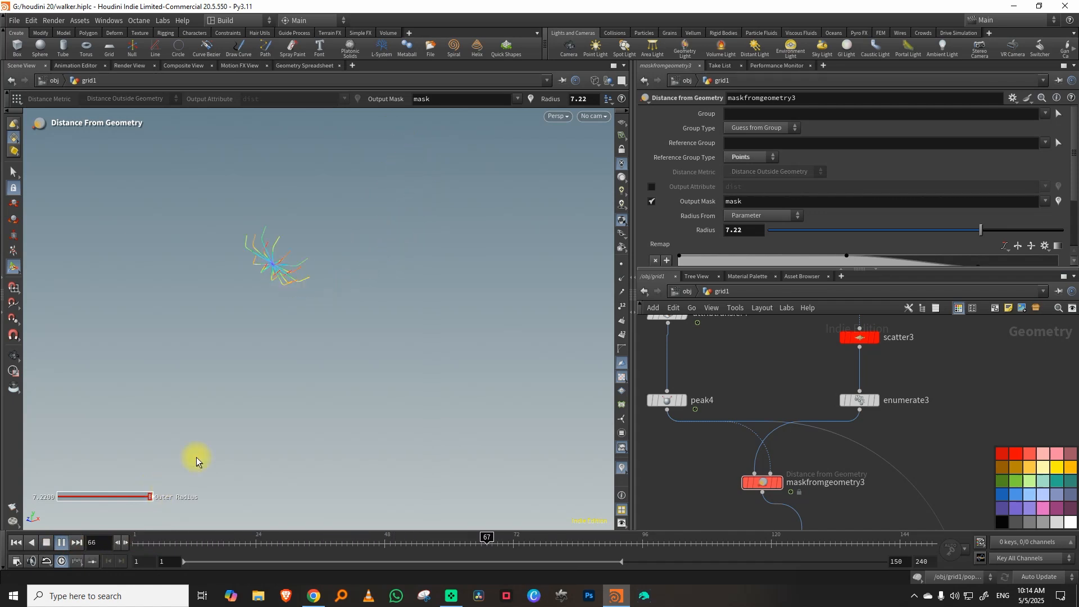
drag(193, 543, 266, 543)
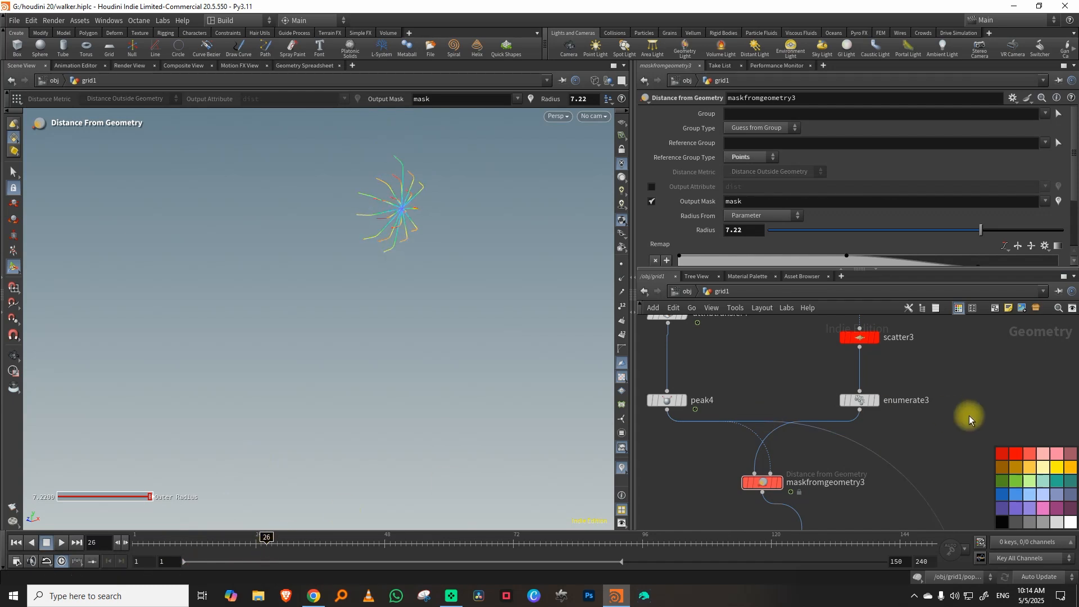
Step: Hide the node colour palette and enlarge the network editor around the end of the loop
key(c)
middle_drag(1053, 509, 926, 344)
scroll(996, 388, down, 4)
middle_drag(955, 412, 946, 349)
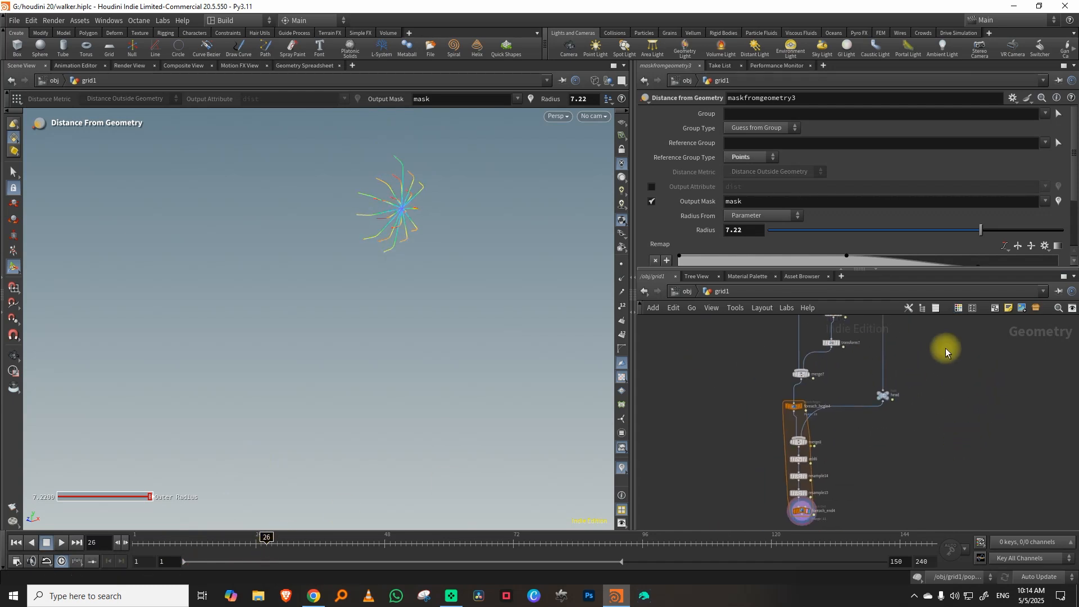
drag(800, 271, 801, 219)
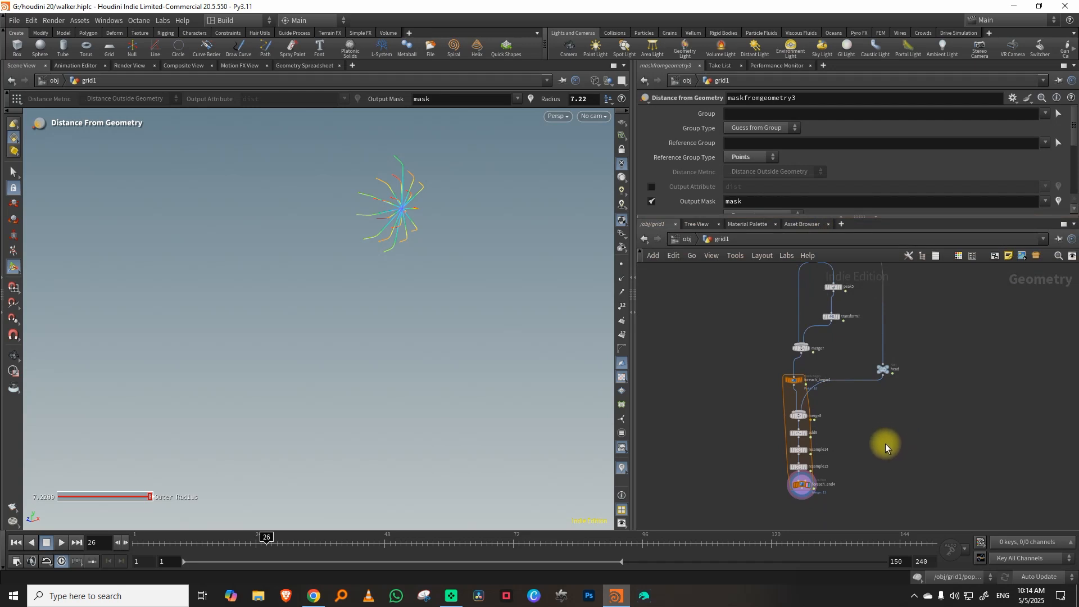
Step: Add a Resample node below the loop's Block End, wire it to the Block End and display it
key(space)
drag(432, 281, 350, 219)
scroll(882, 413, up, 4)
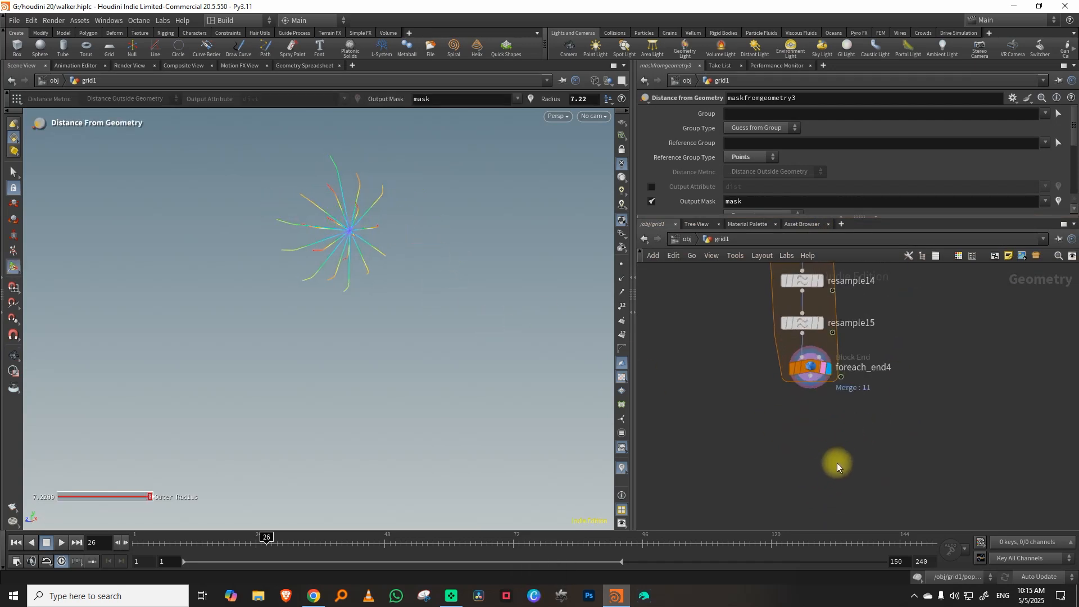
key(Tab)
text(resample)
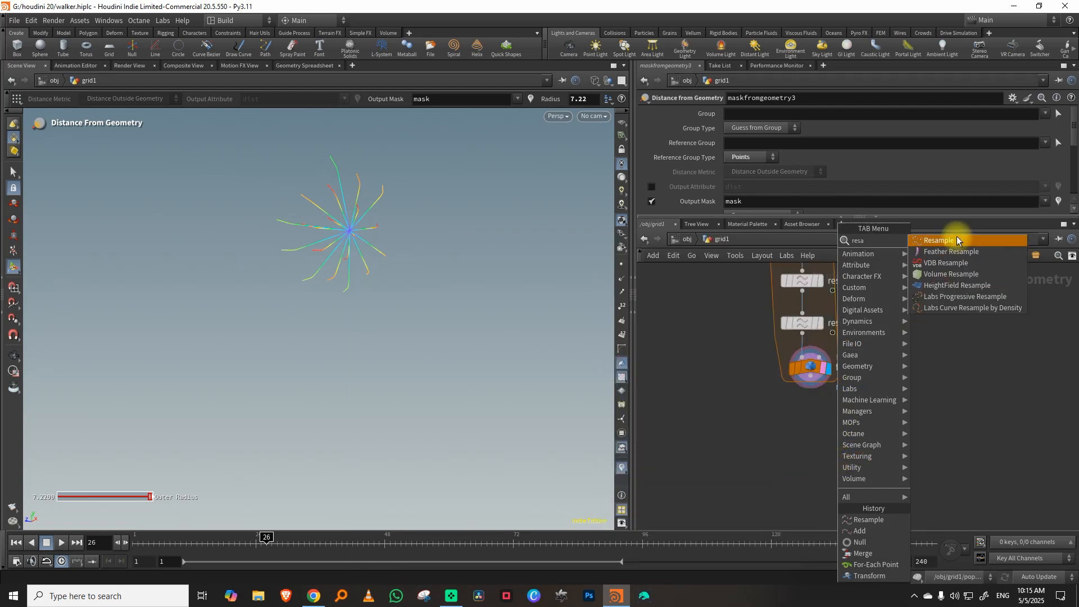
key(Return)
click(810, 434)
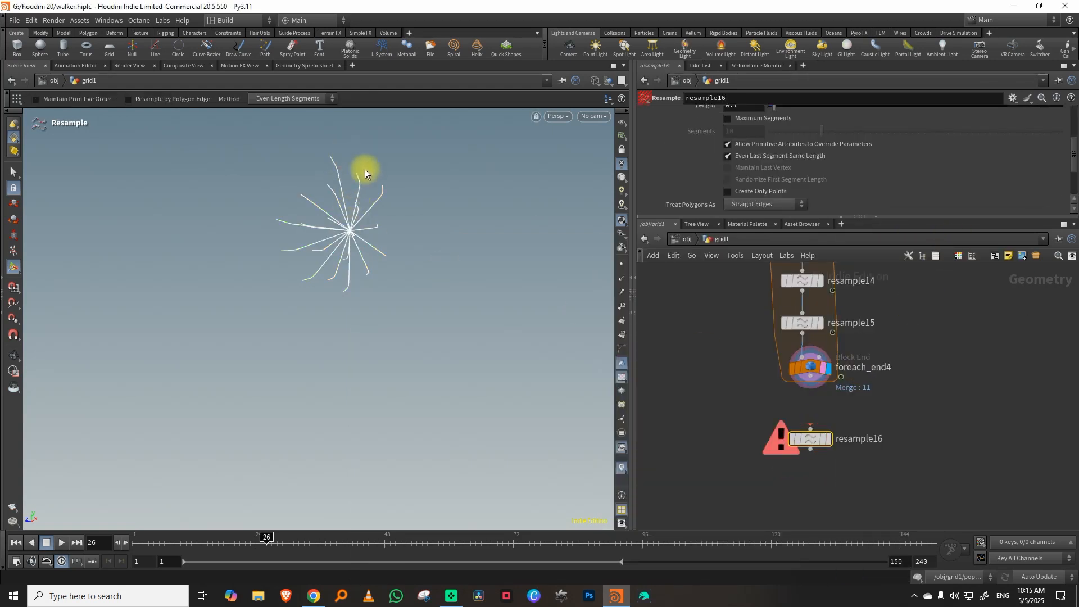
scroll(840, 415, up, 4)
drag(781, 337, 781, 442)
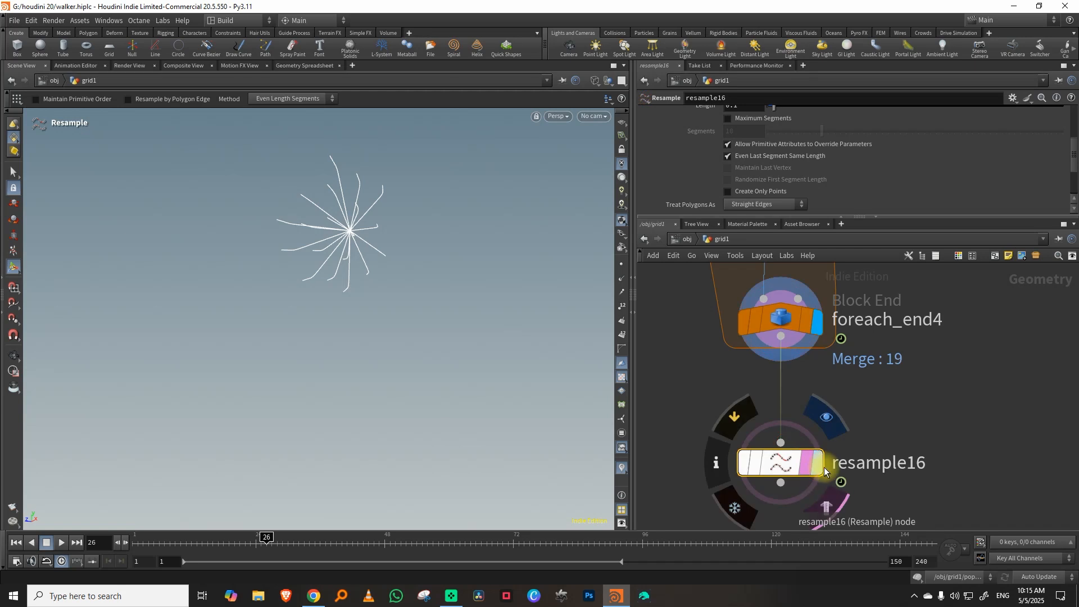
click(820, 464)
Step: Turn off Maximum Segment Length on the new Resample and enable its Curve U attribute, curveu
drag(735, 219, 731, 339)
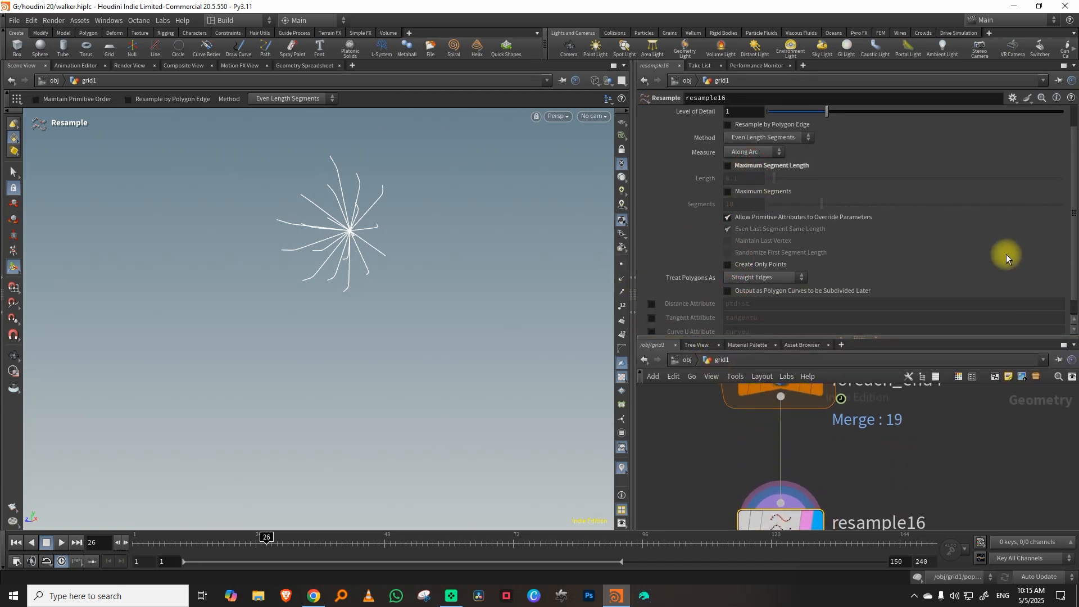
scroll(684, 316, down, 1)
click(651, 313)
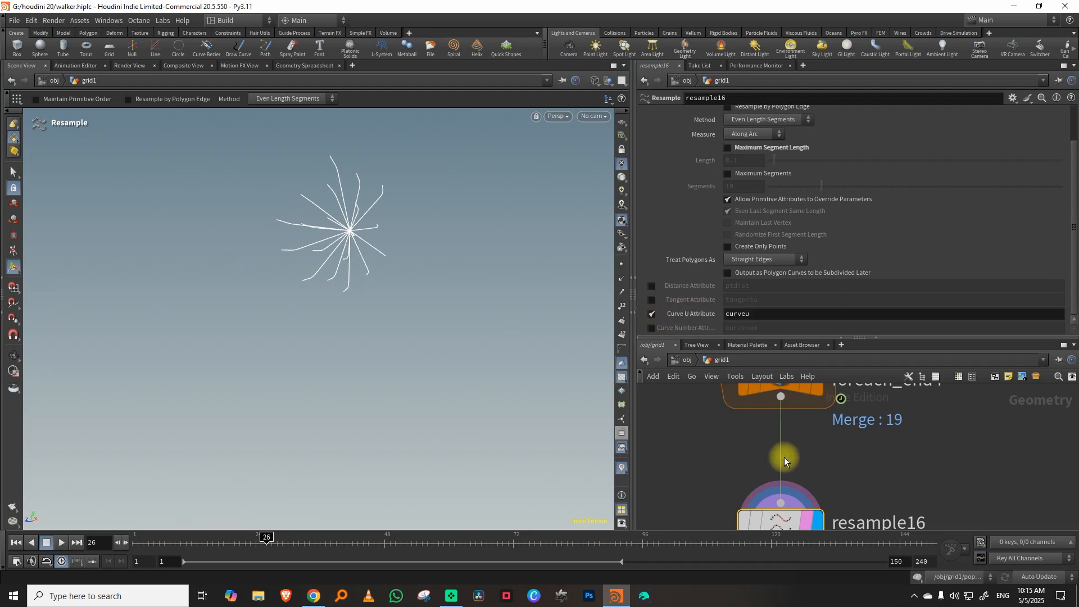
Step: Visualize the curveu attribute on the leg curves through the Resample's node info
middle_drag(789, 526, 793, 438)
click(722, 439)
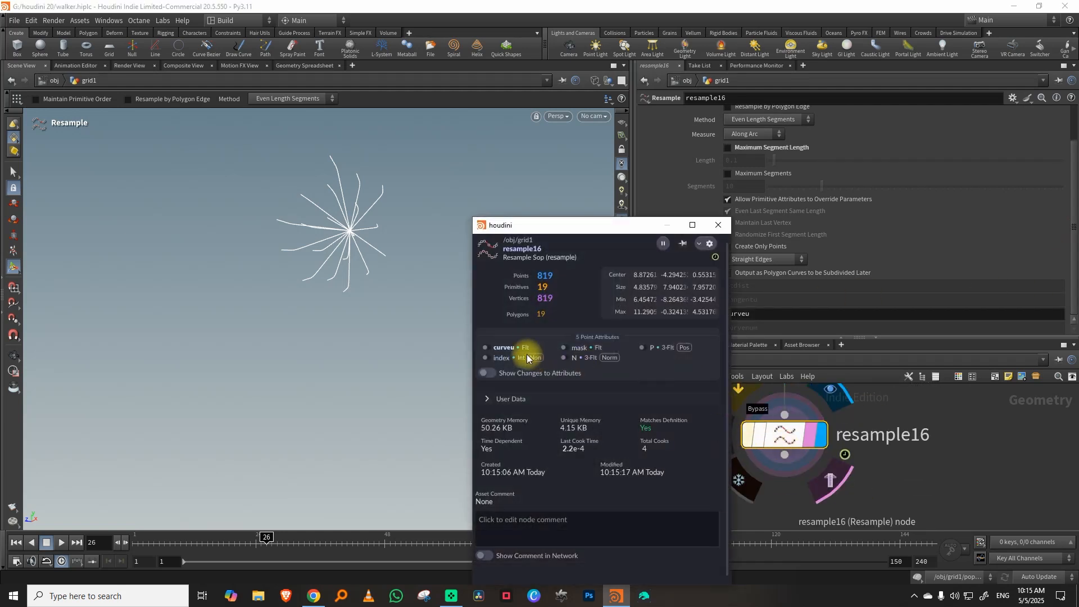
click(486, 348)
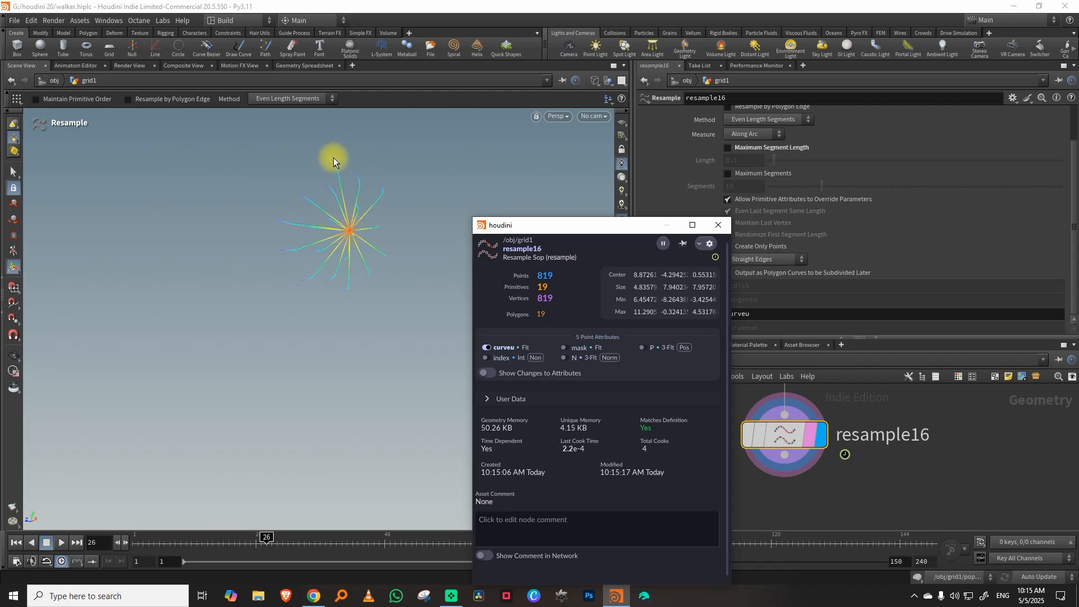
click(718, 225)
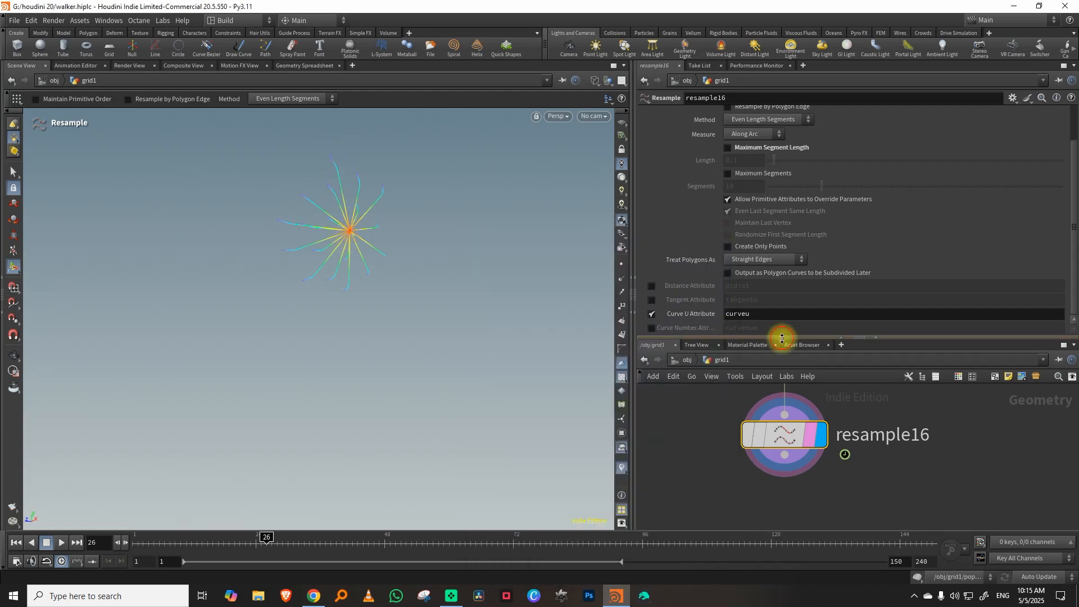
Step: Enlarge the network editor and place an Attribute Noise Vector node below the last Resample
drag(783, 338, 780, 176)
key(Tab)
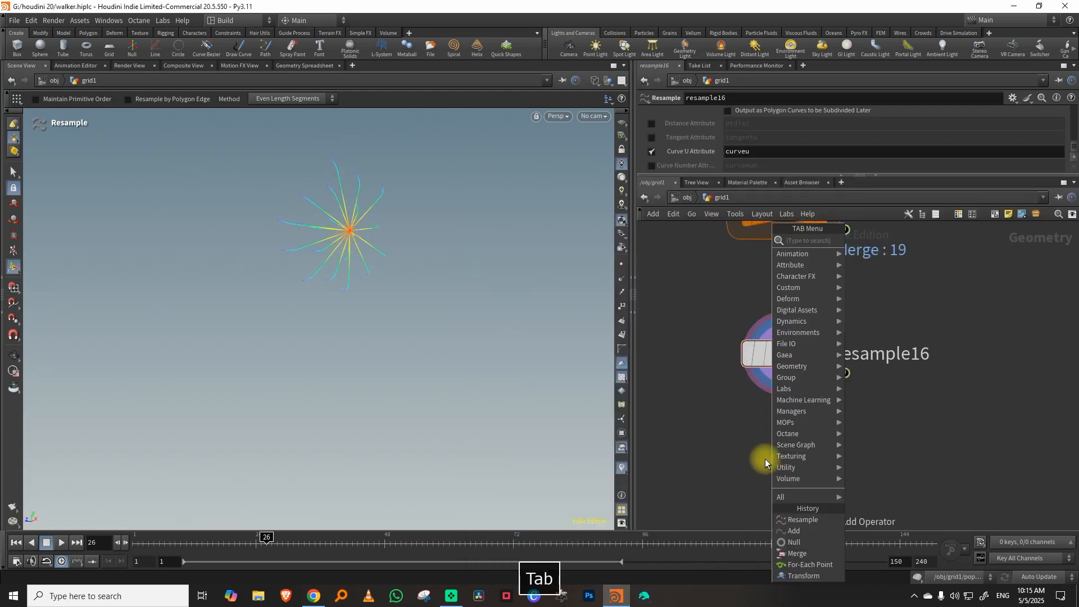
text(noise)
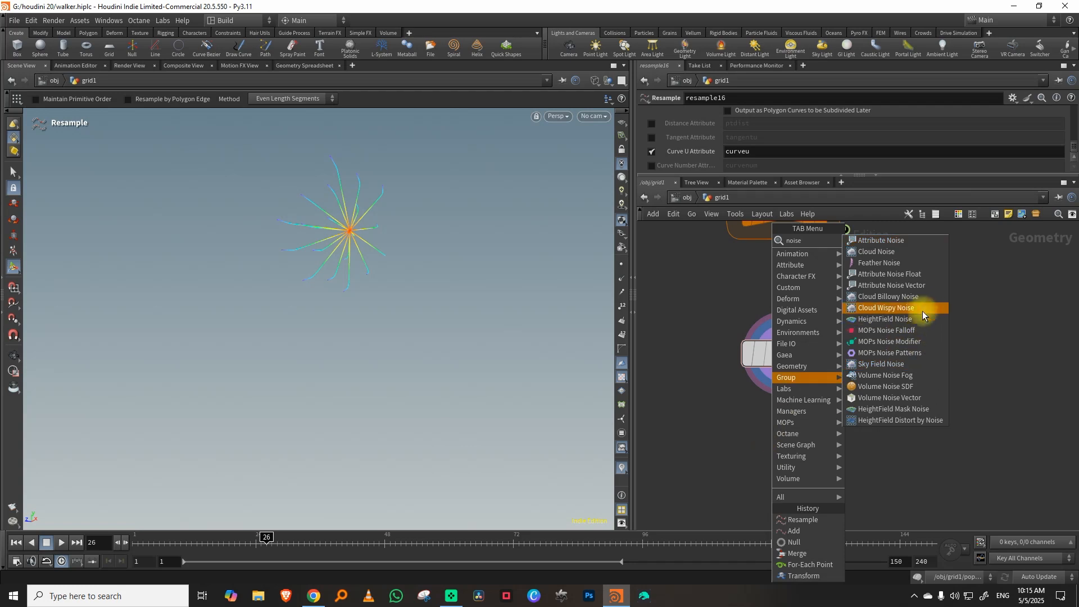
click(917, 285)
click(784, 455)
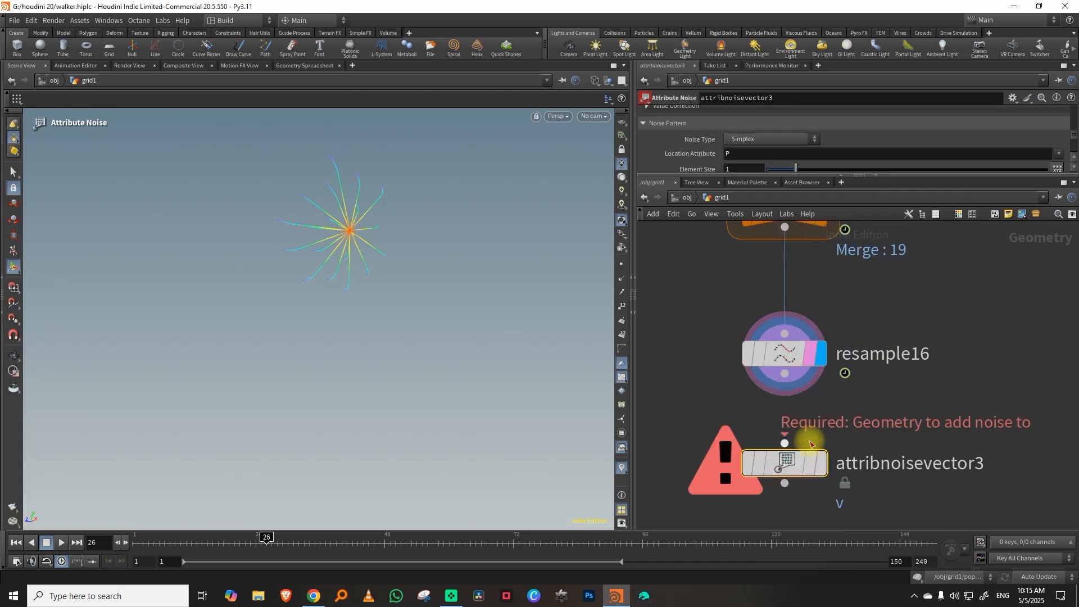
Step: Set the noise node's attribute name to P, wire it after the Resample and display it
drag(749, 175, 737, 329)
scroll(1037, 231, up, 3)
double_click(793, 161)
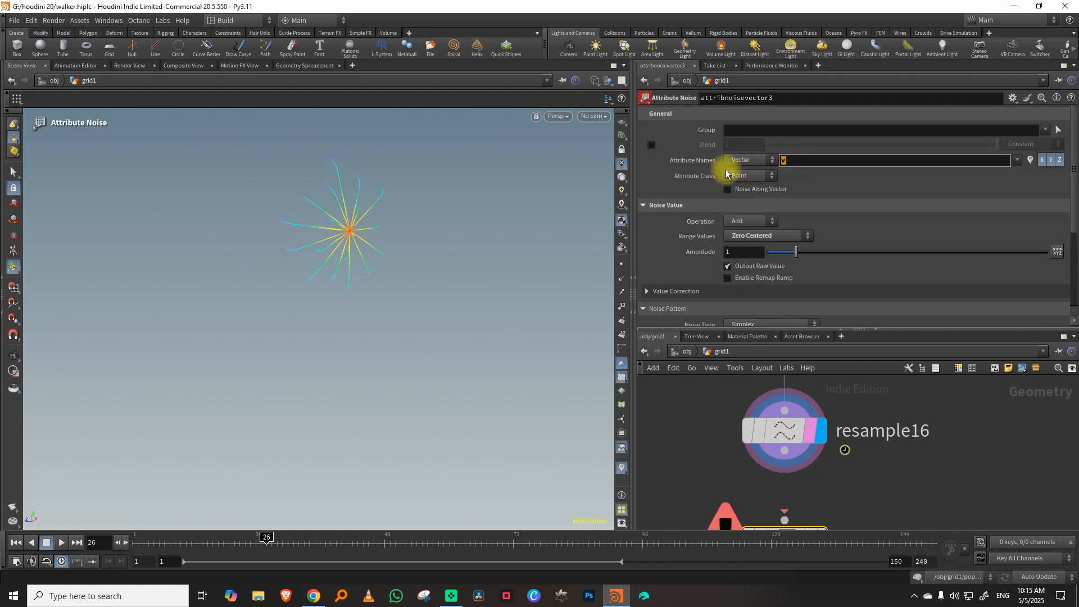
middle_drag(853, 474, 858, 429)
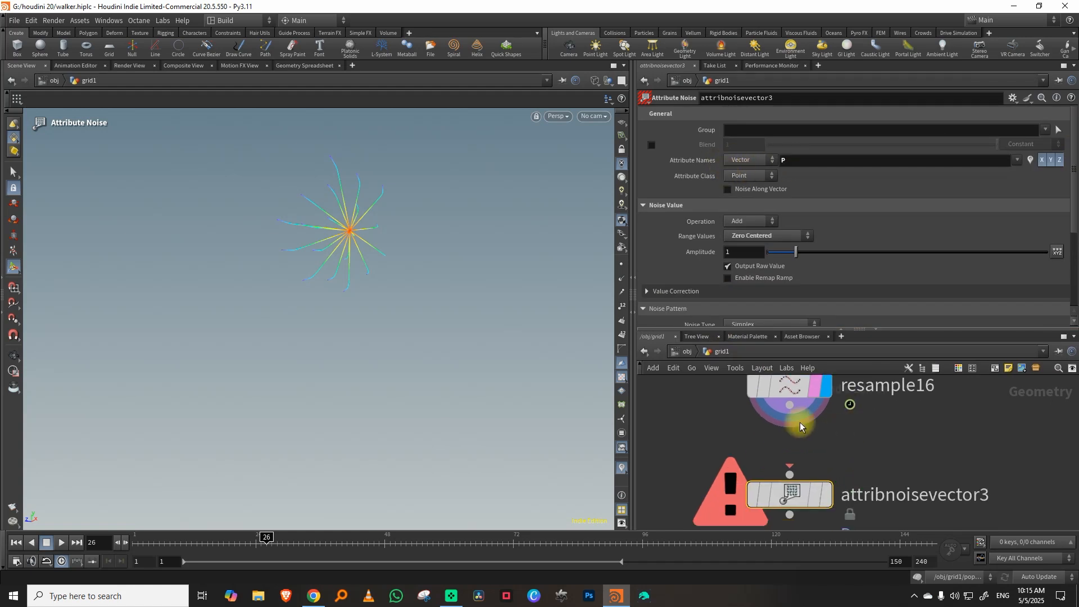
click(790, 406)
click(805, 489)
click(827, 500)
Step: Set the noise pattern's element size to 2.21 and its fractal type to None
scroll(843, 248, down, 3)
drag(796, 257, 830, 258)
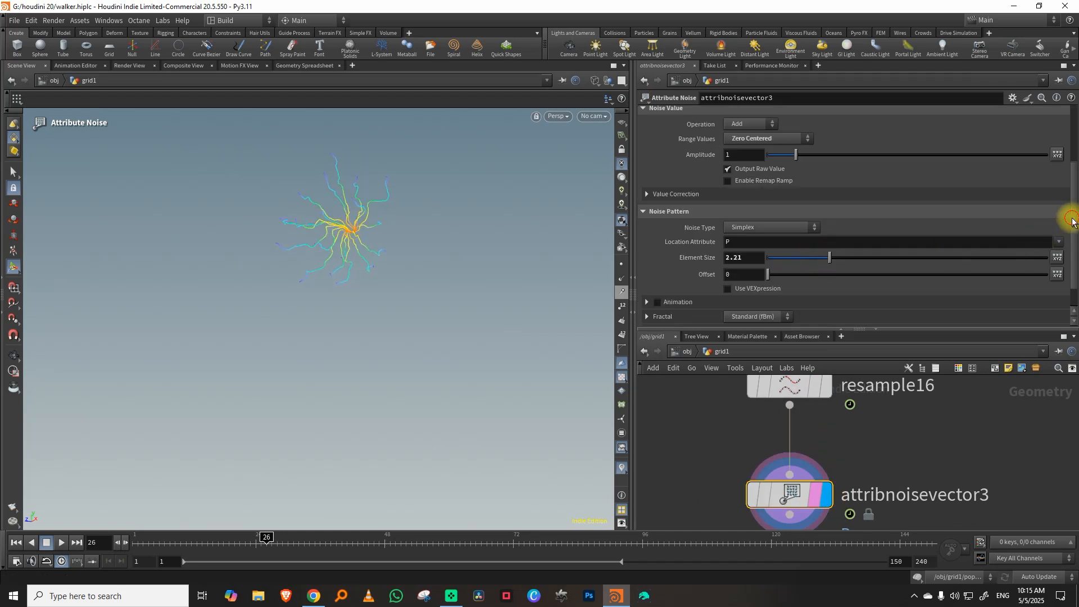
drag(1071, 221, 1073, 236)
click(753, 287)
click(756, 300)
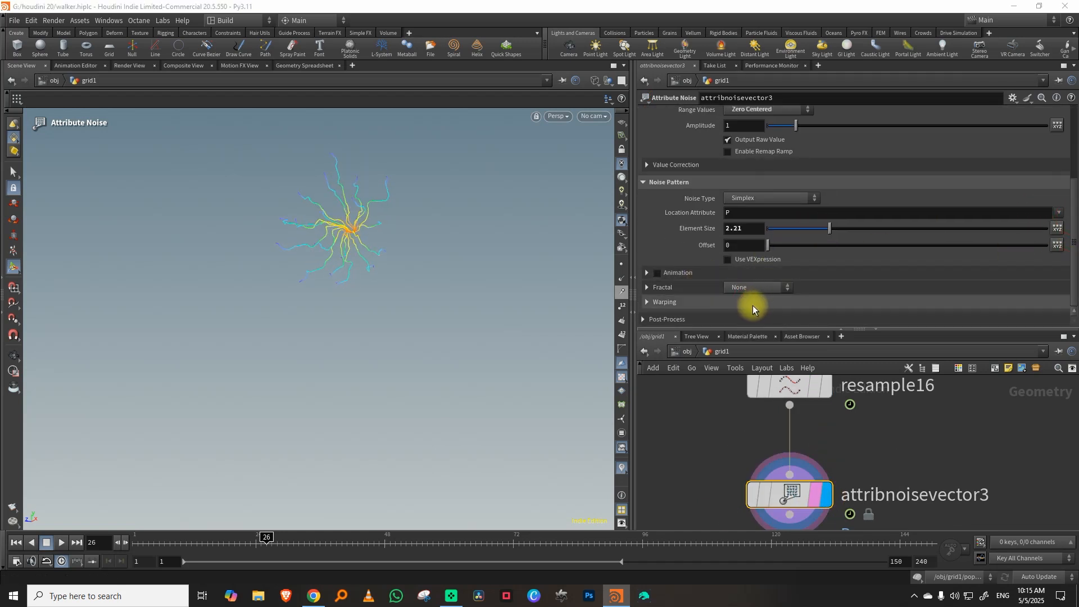
drag(1071, 221, 1075, 164)
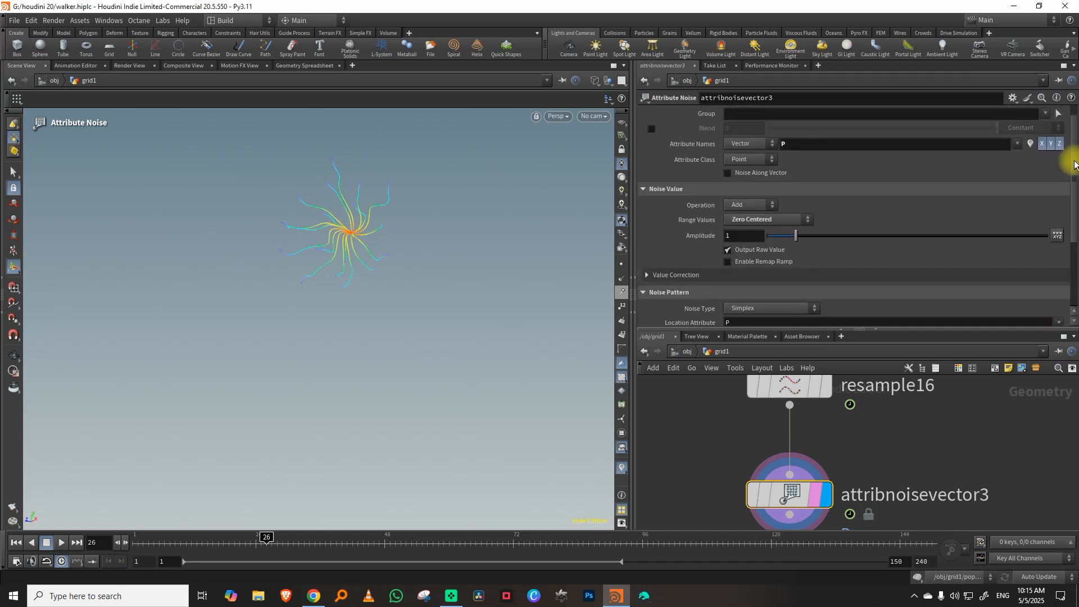
Step: Enable the noise node's blend and drive it with the curveu attribute
click(651, 128)
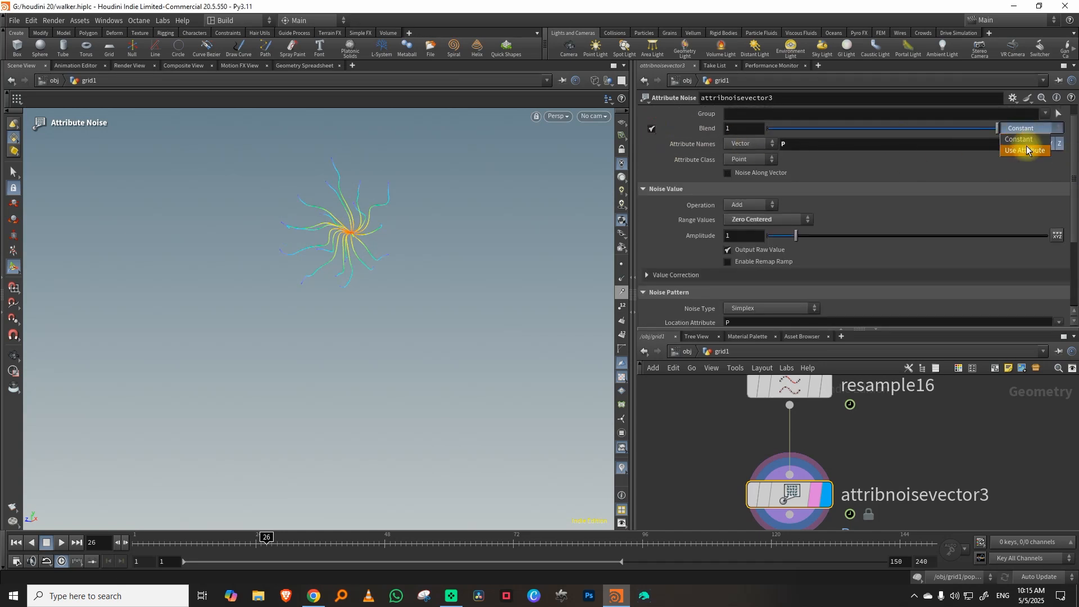
click(1026, 150)
click(1046, 143)
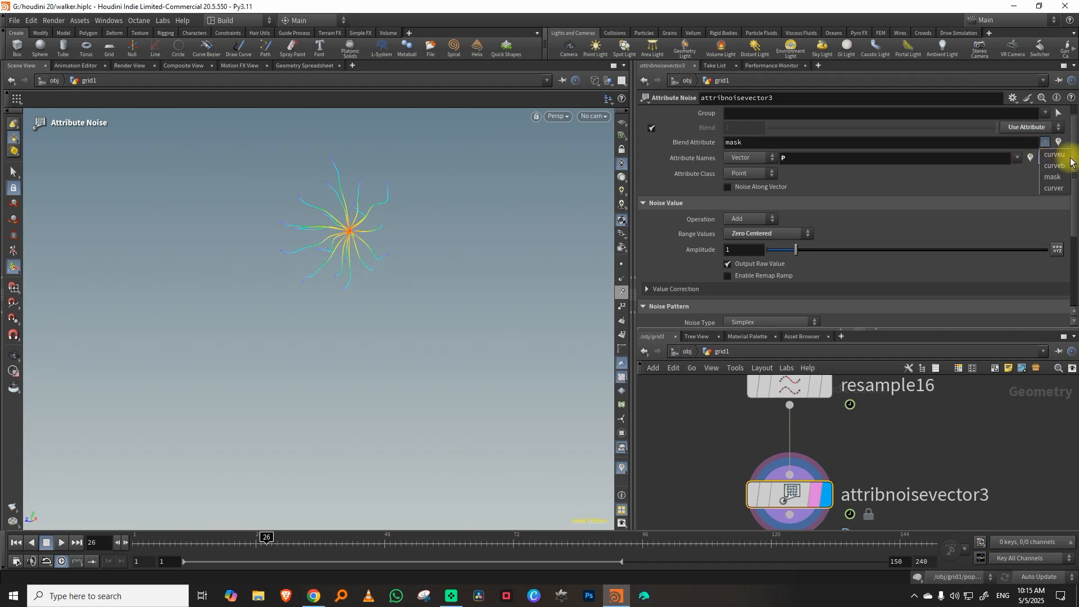
click(1054, 155)
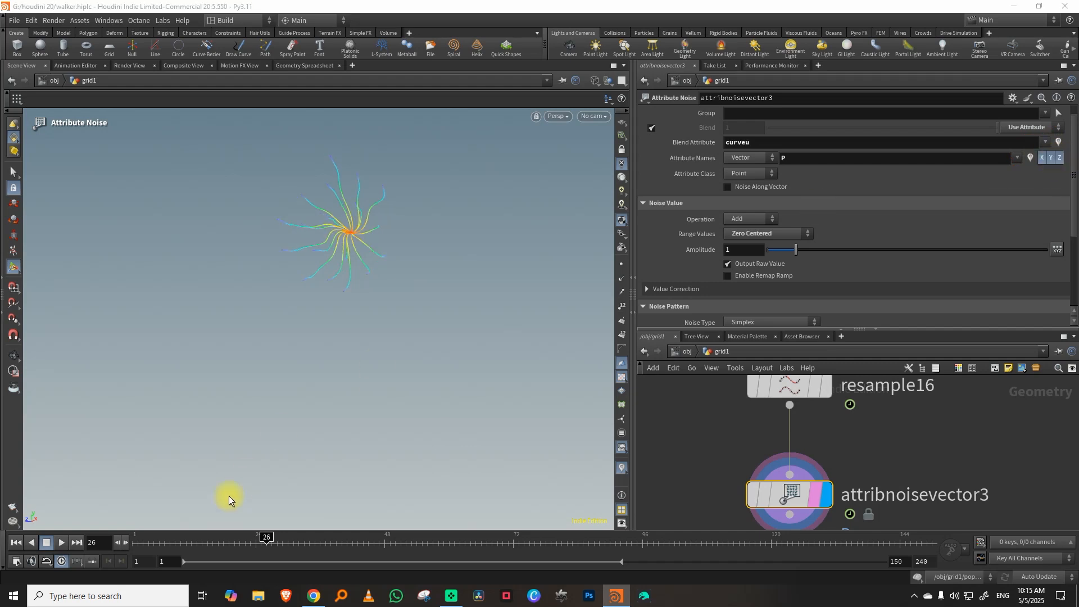
Step: Compare the leg curves with the attribute blend on and off while scrubbing through the timeline
drag(137, 543, 308, 536)
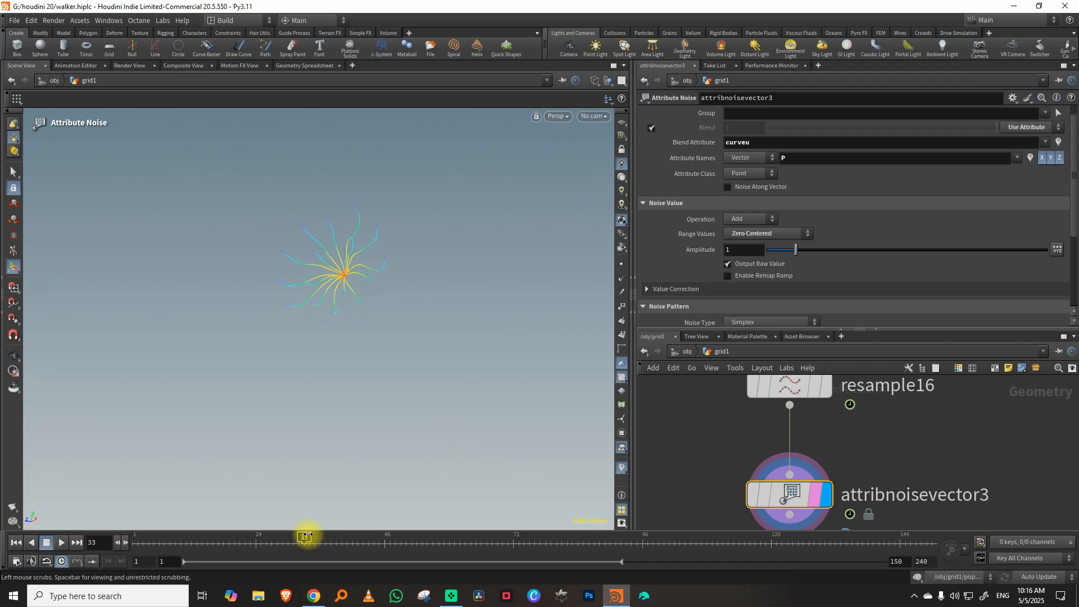
click(652, 130)
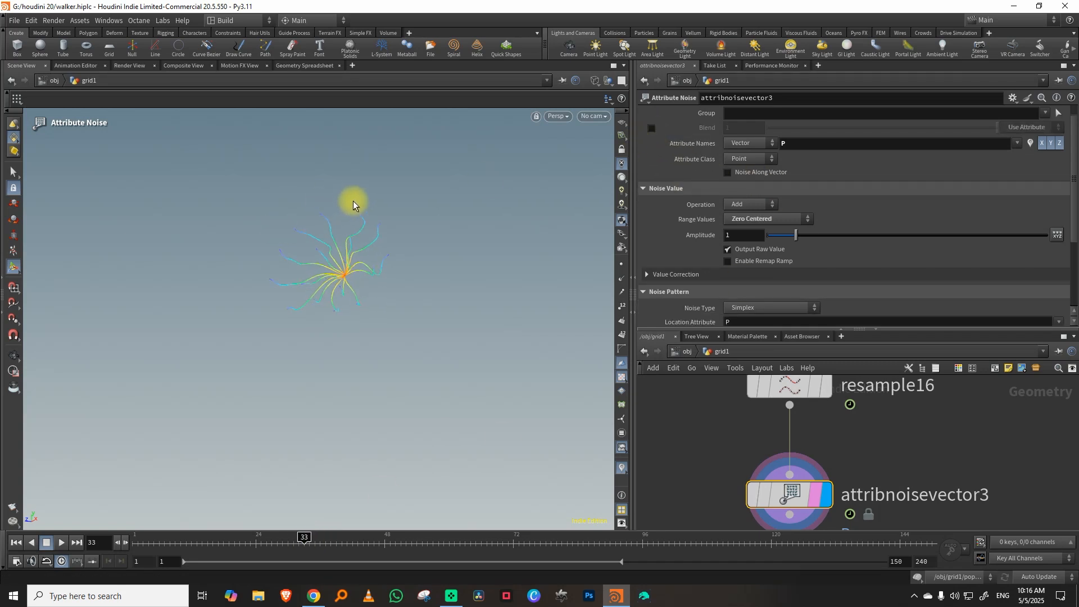
click(651, 129)
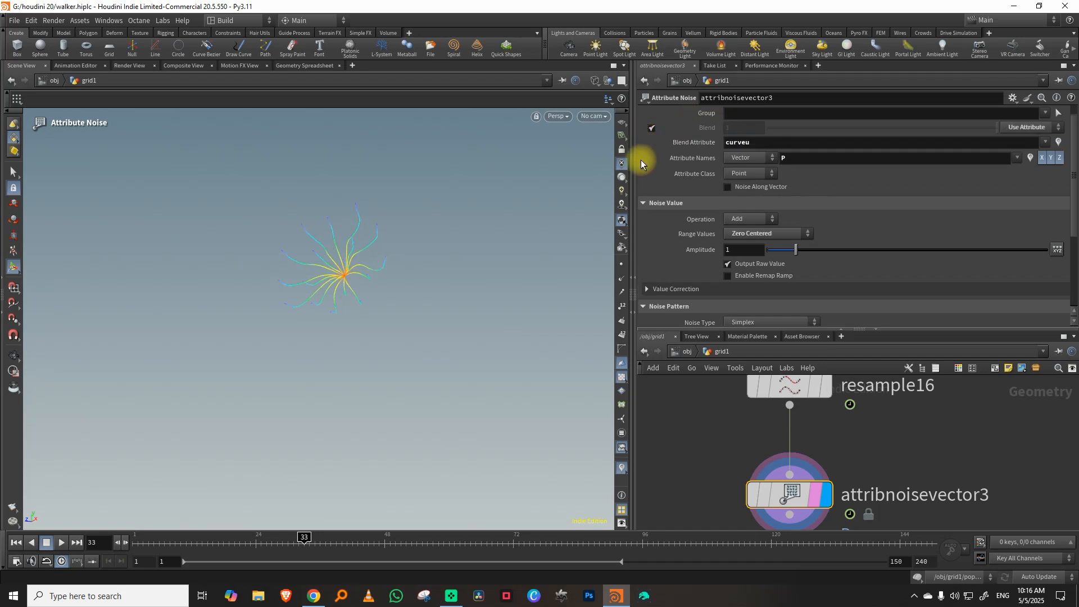
drag(169, 543, 509, 538)
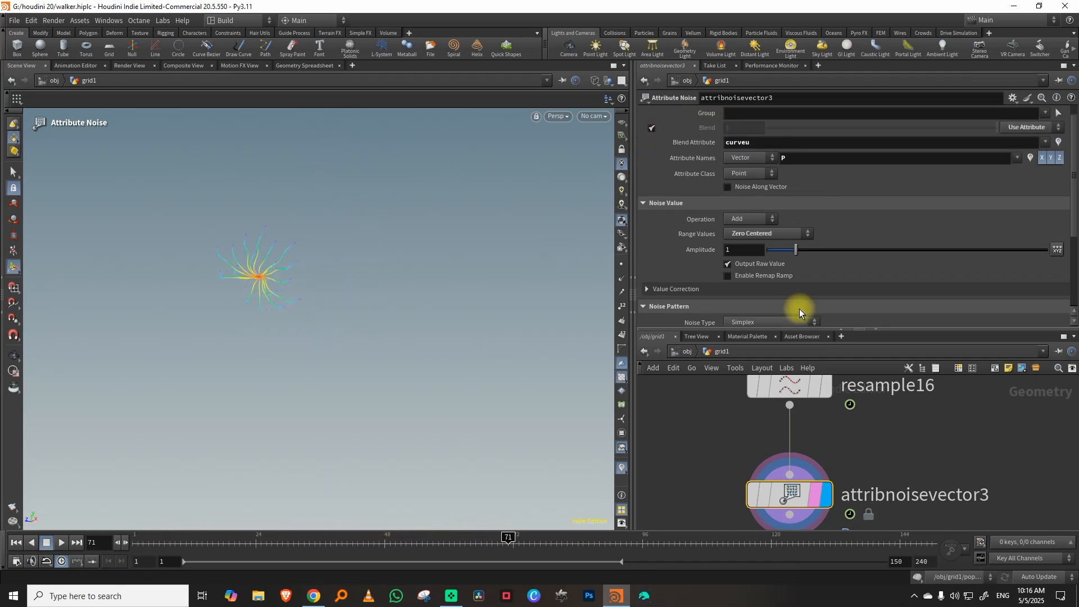
Step: Set the noise's element size to 3.54 and amplitude to 1.55, then play the animation to check the legs
scroll(1066, 225, down, 4)
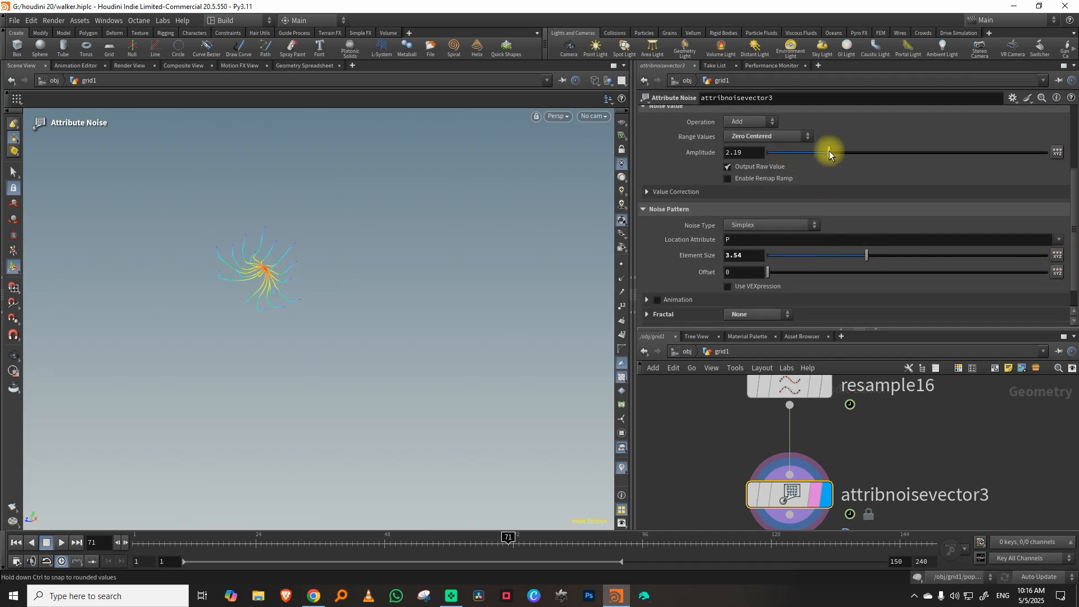
click(62, 543)
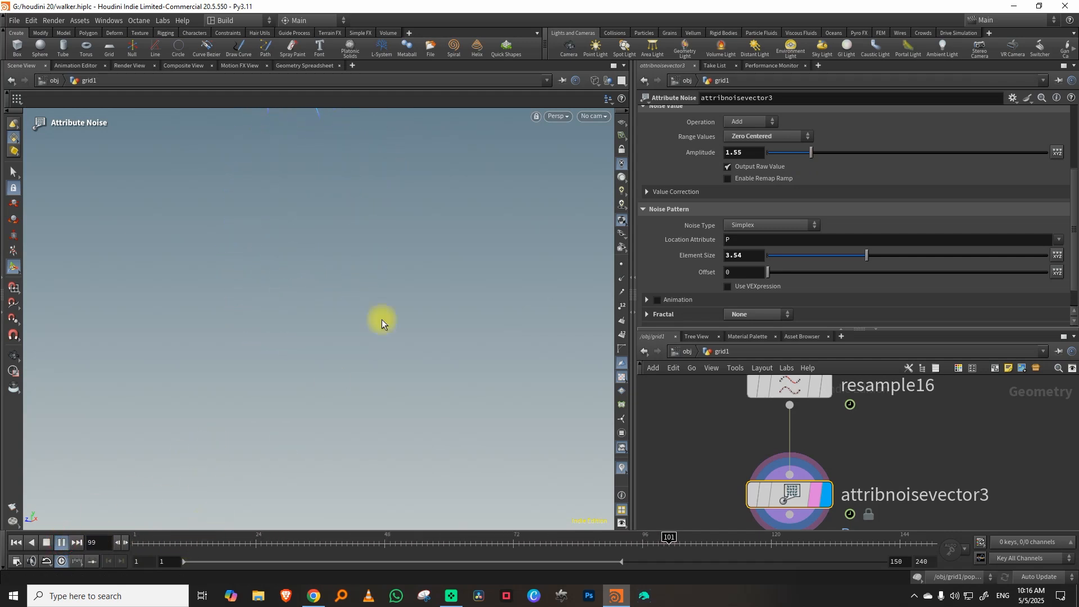
key(space)
right_drag(402, 246, 196, 406)
middle_drag(356, 291, 399, 287)
right_drag(407, 227, 560, 177)
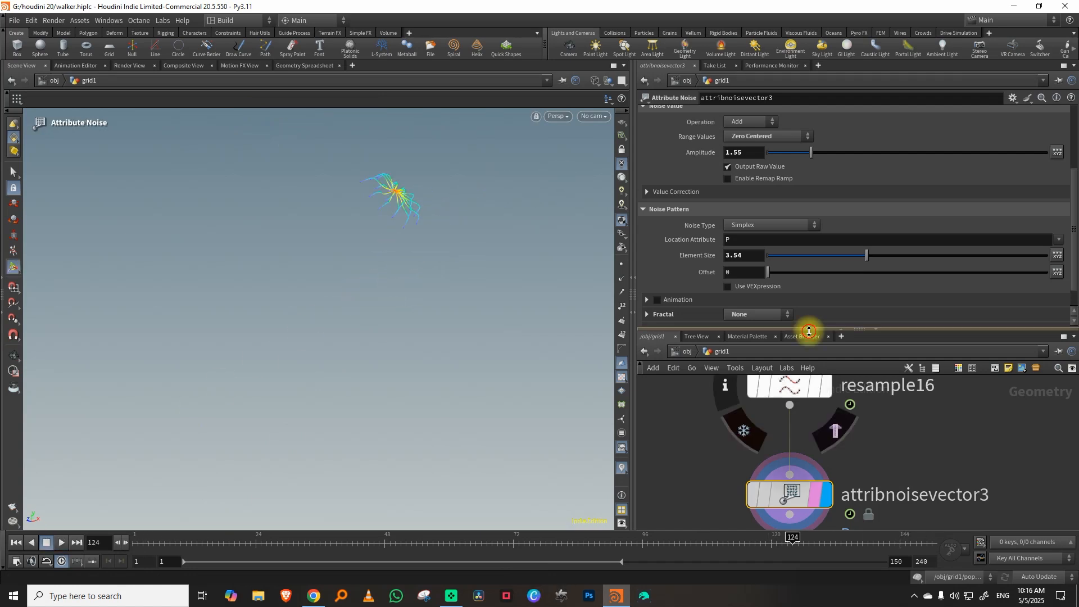
Step: Enlarge the network editor and turn off the curveu visualization through the noise node's info
drag(810, 329, 808, 231)
middle_click(798, 448)
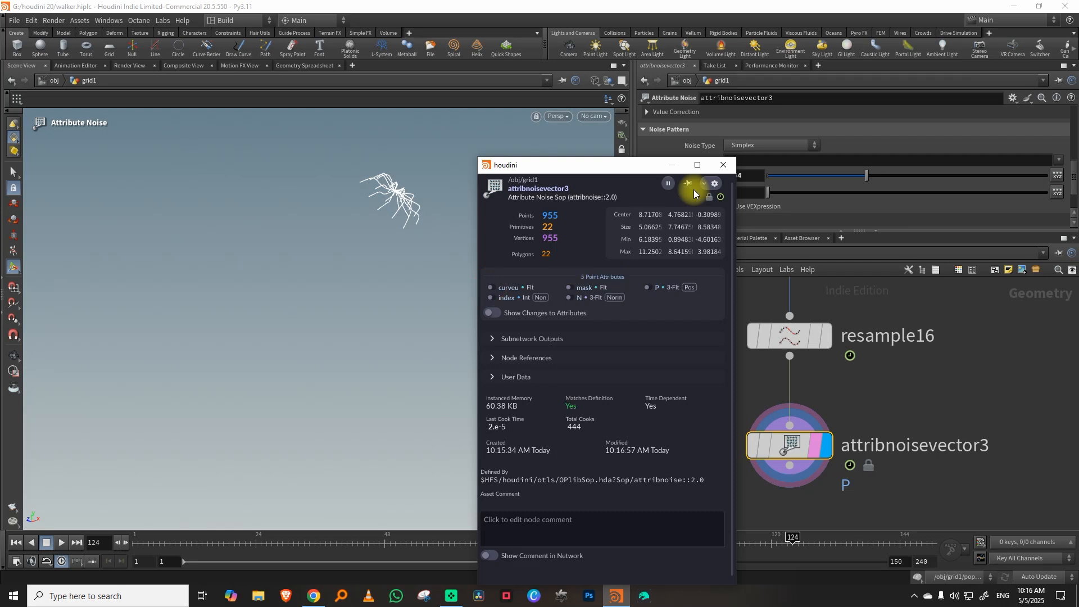
click(722, 165)
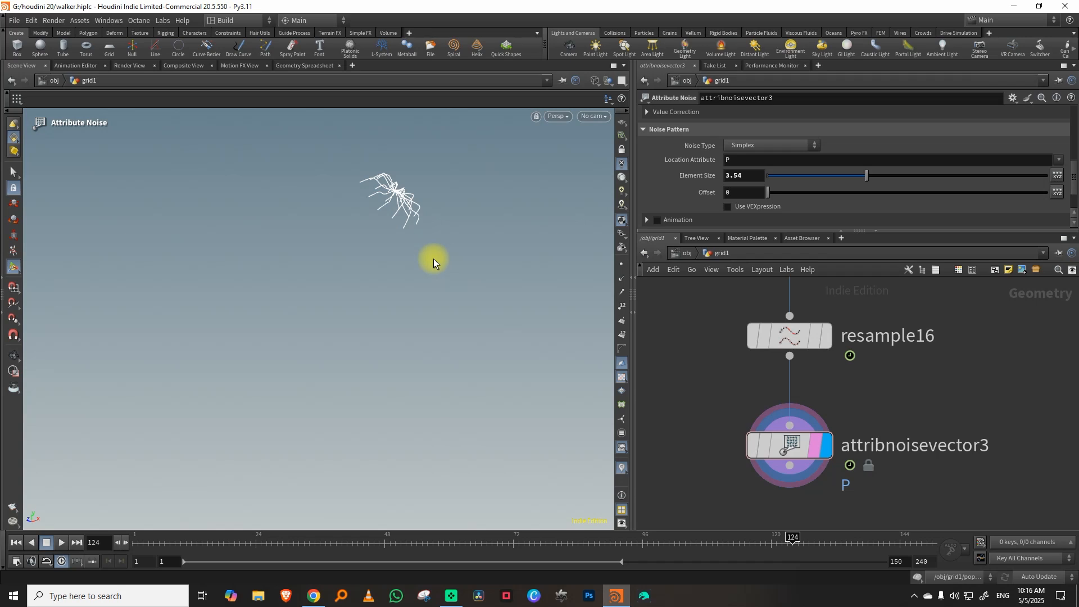
Step: Play the animation from the start and scrub it to examine the leg movement
drag(139, 541, 91, 542)
click(60, 543)
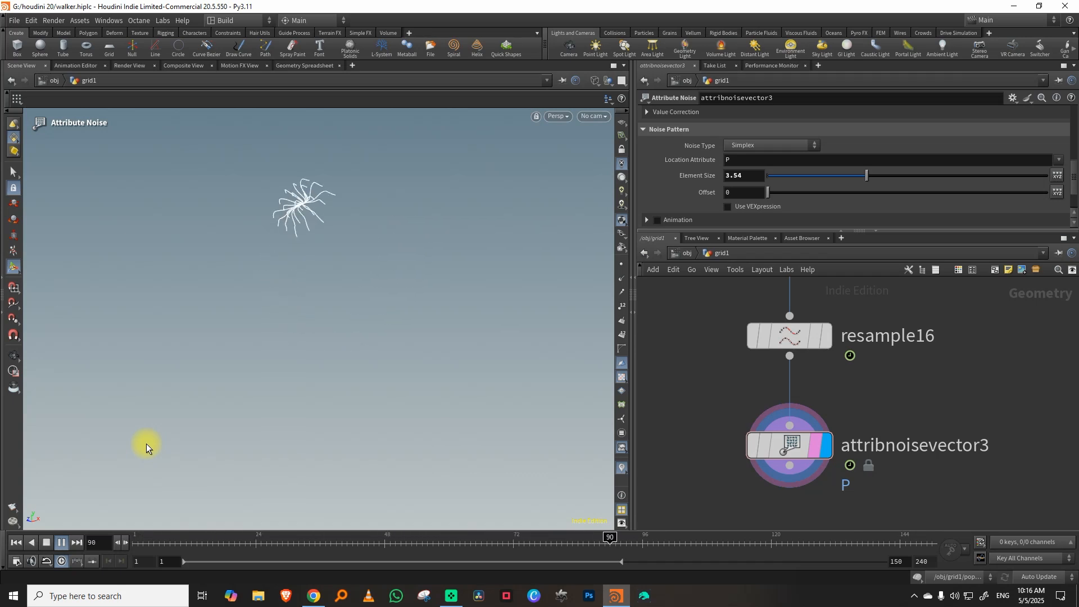
drag(190, 542, 298, 543)
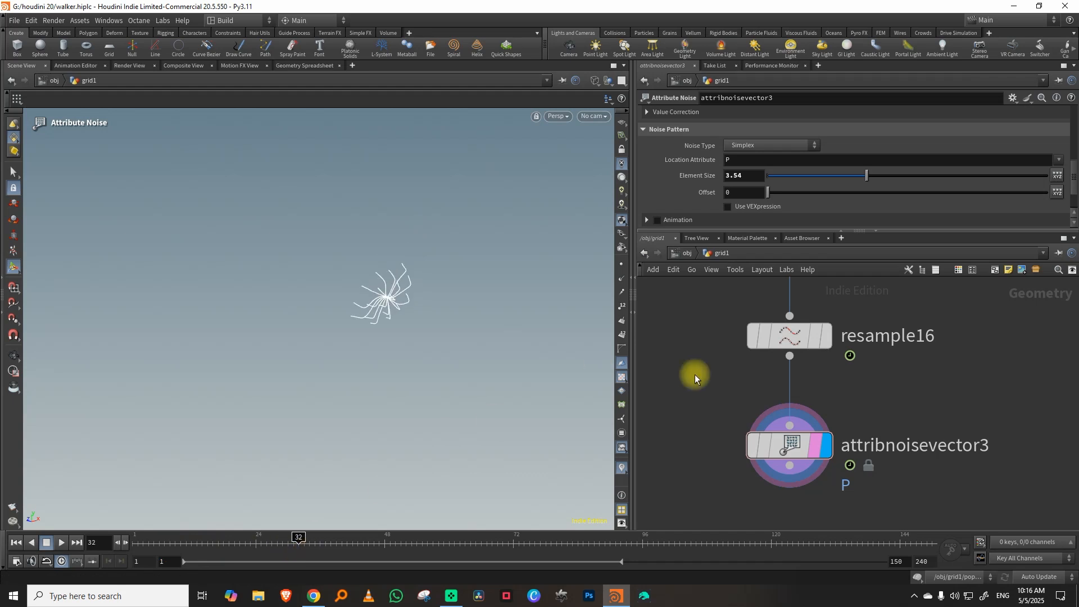
Step: Visualize the mask attribute on the leg curves through the noise node's info
click(723, 446)
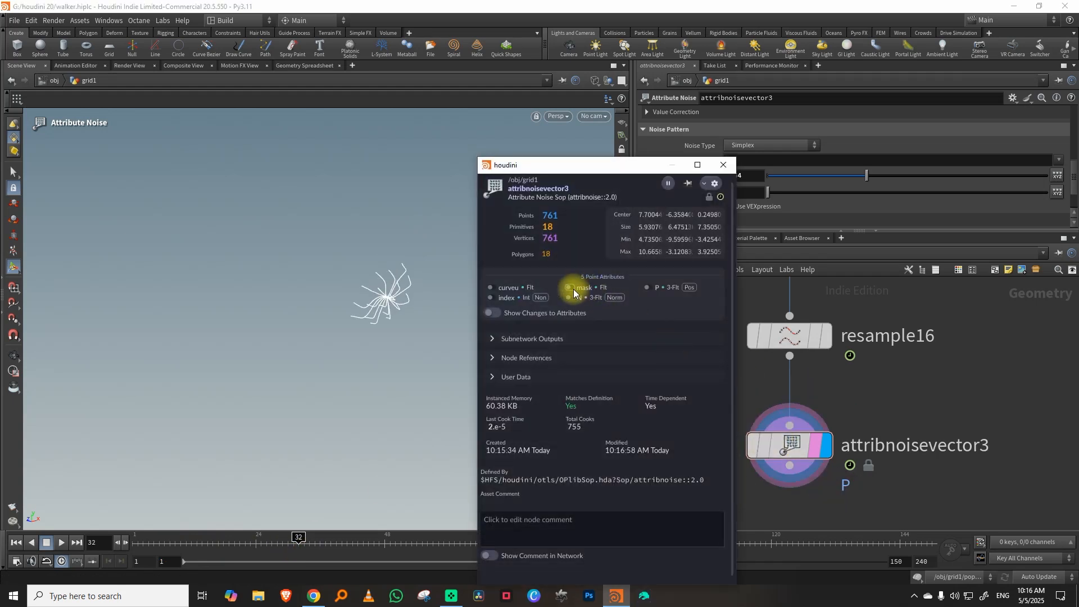
click(723, 164)
key(space)
drag(410, 313, 388, 285)
right_drag(389, 286, 451, 205)
click(736, 448)
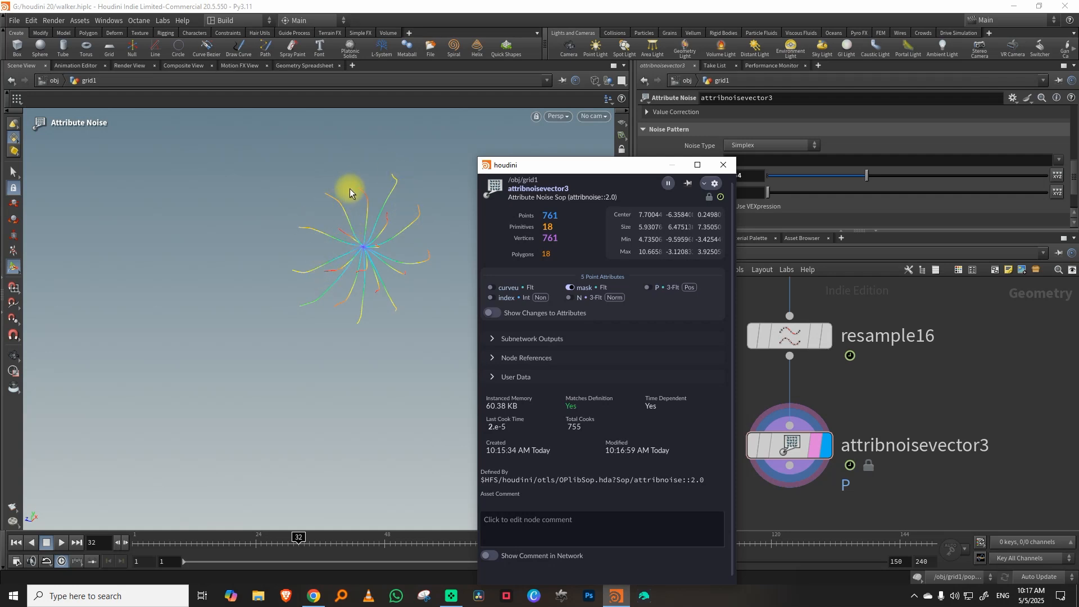
click(724, 165)
Step: Place an Attribute Promote node below the Attribute Noise node
middle_drag(942, 357, 904, 500)
right_drag(921, 400, 879, 380)
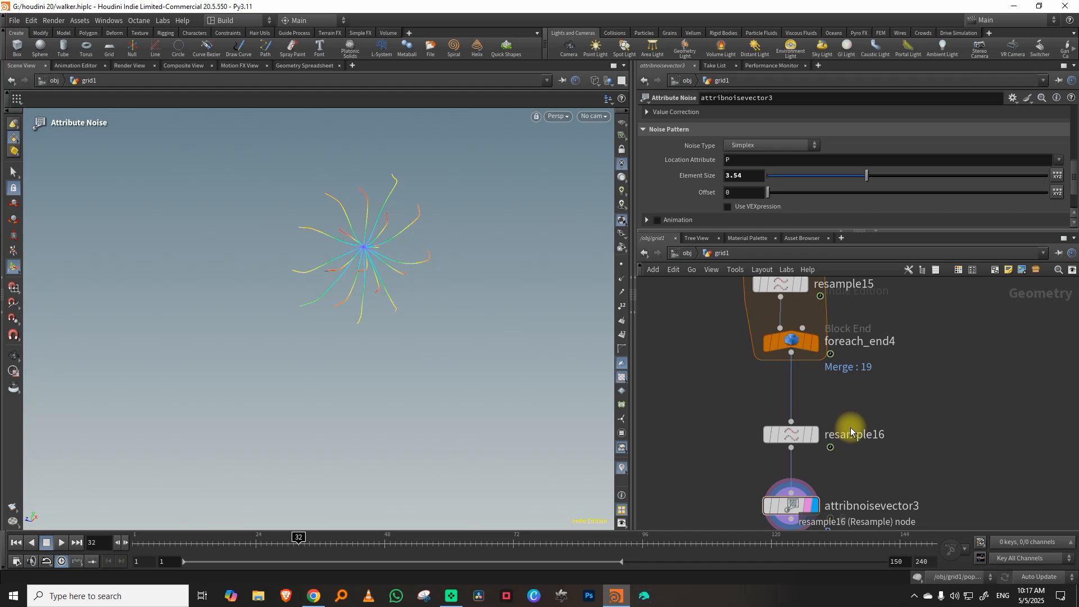
key(Tab)
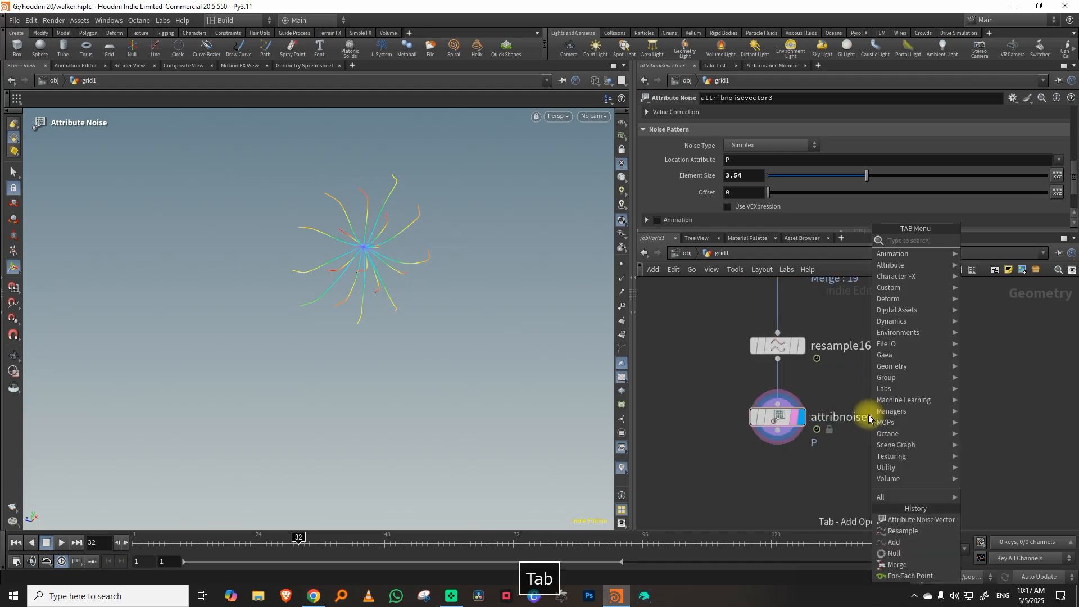
text(prom)
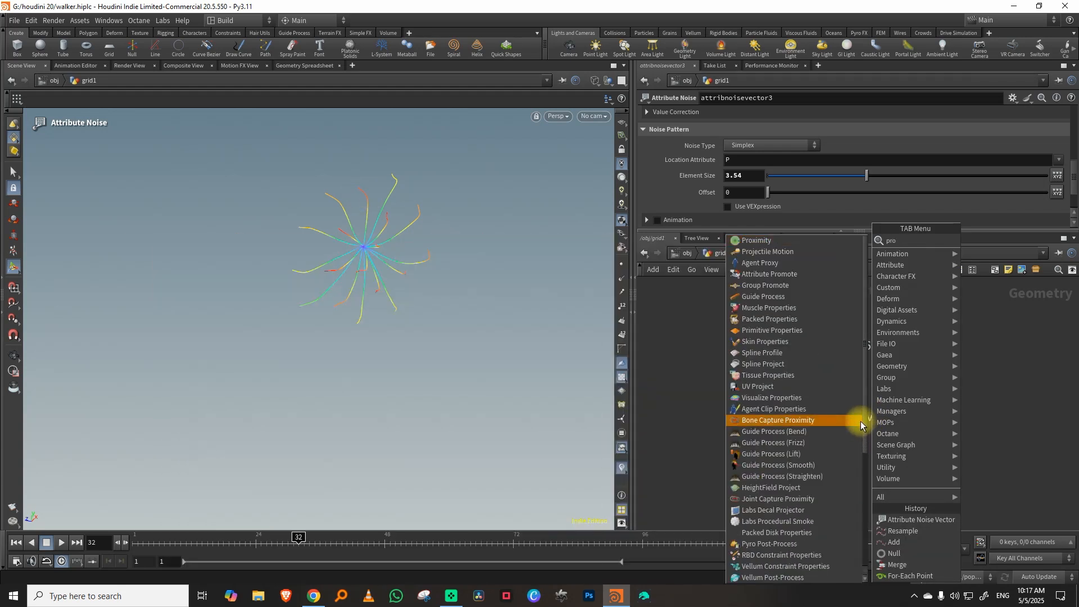
click(795, 241)
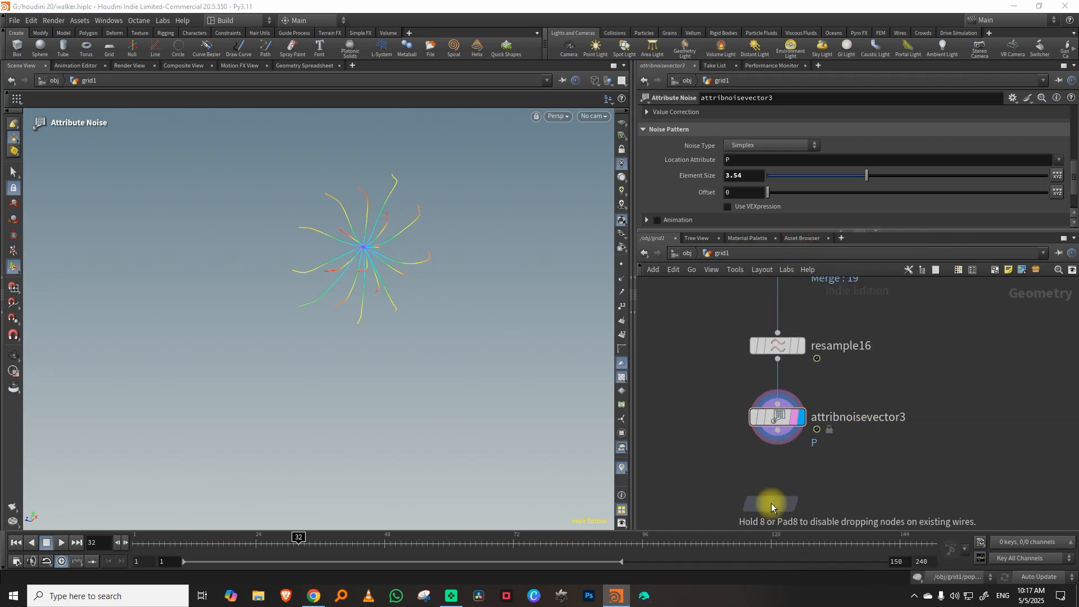
click(778, 498)
Step: Set the Attribute Promote to convert mask from Point to Primitive using the Maximum method
click(762, 170)
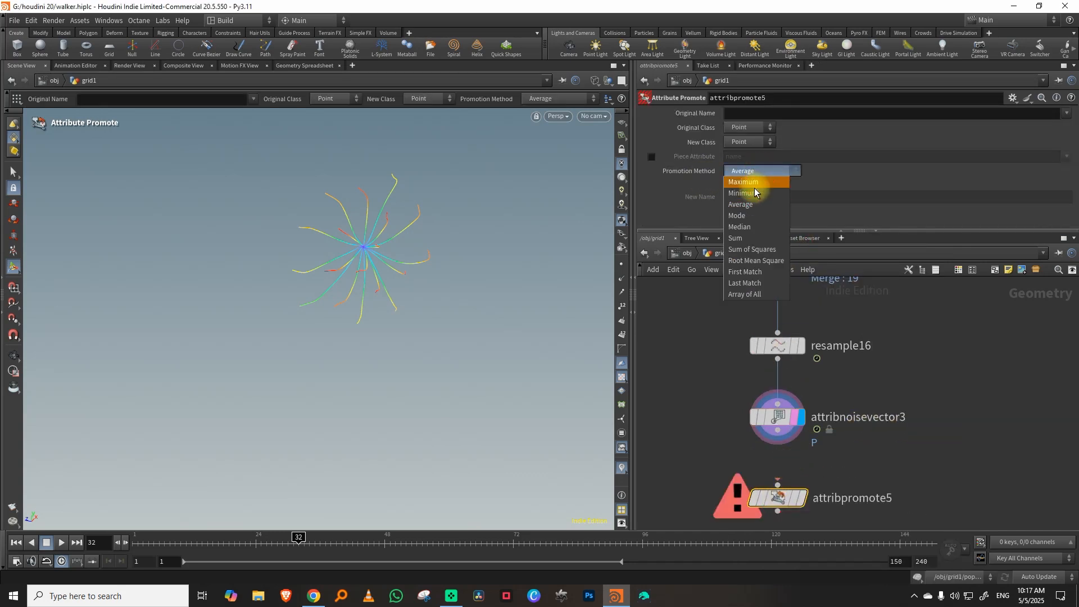
click(751, 182)
click(740, 142)
click(756, 156)
click(747, 128)
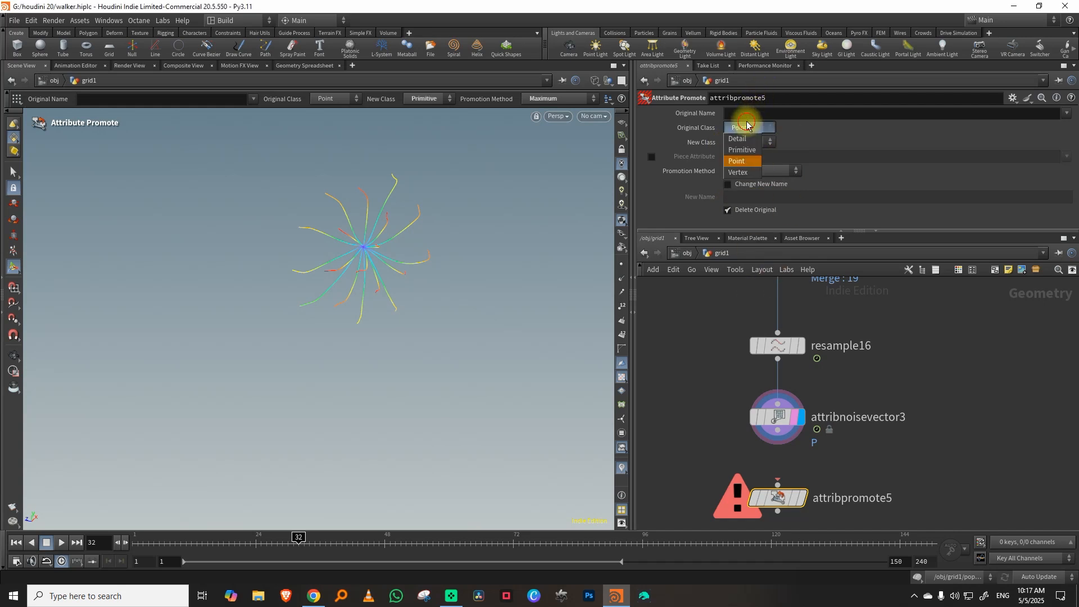
click(744, 111)
text(mask)
key(Return)
Step: Wire the Attribute Promote after the noise node and display it to check the mask colours per curve
click(777, 483)
click(783, 487)
click(801, 498)
key(space)
middle_drag(413, 254, 393, 231)
key(space)
drag(325, 209, 363, 224)
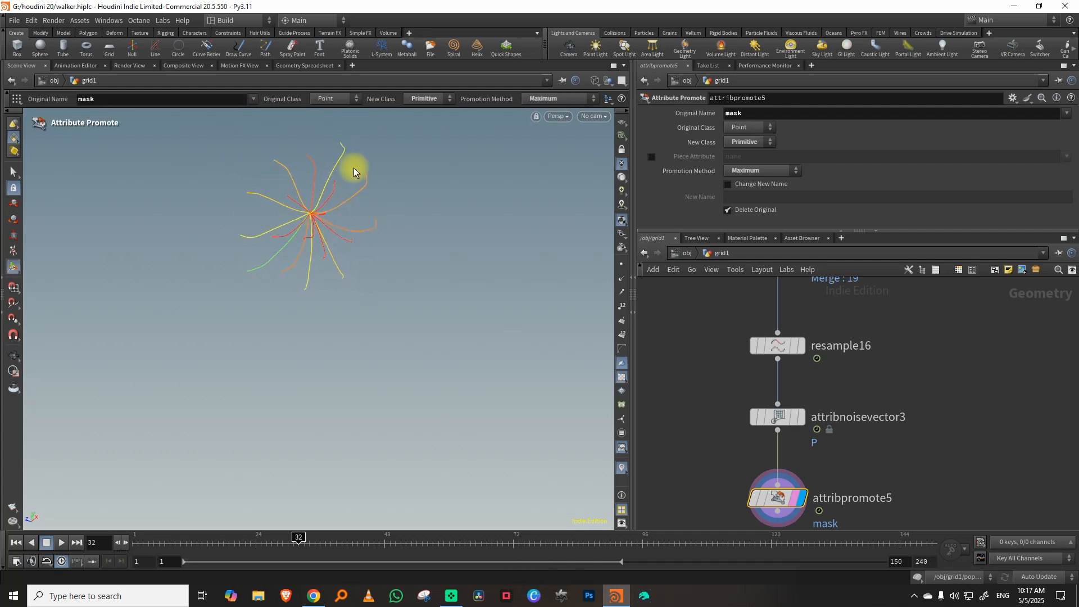
Step: Add a Carve node after the Attribute Promote, display it and dismiss the accidental dictation notice
middle_drag(884, 481, 875, 373)
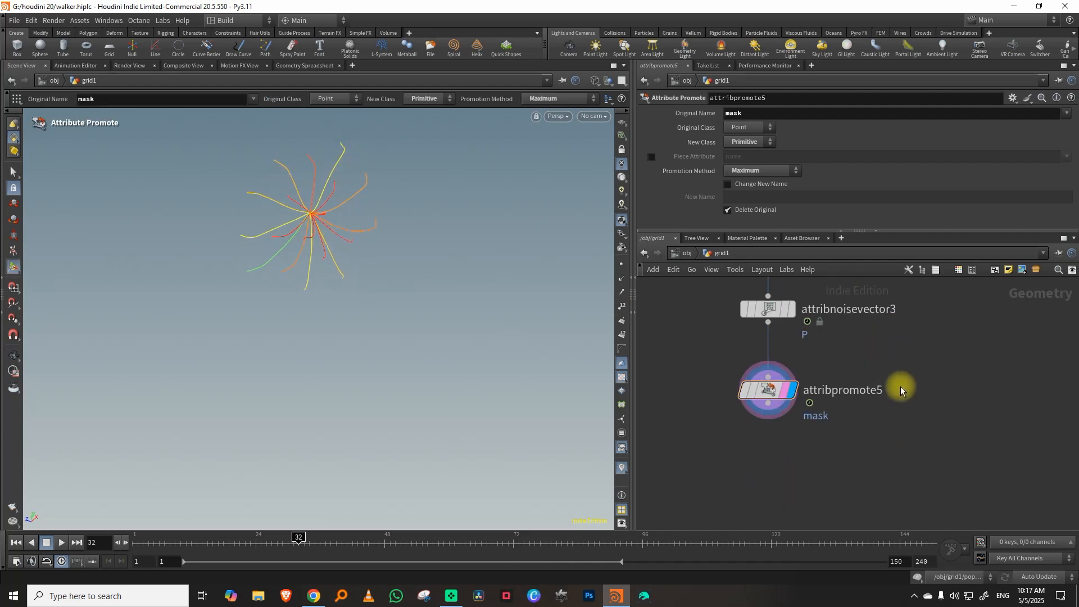
key(Tab)
text(cu)
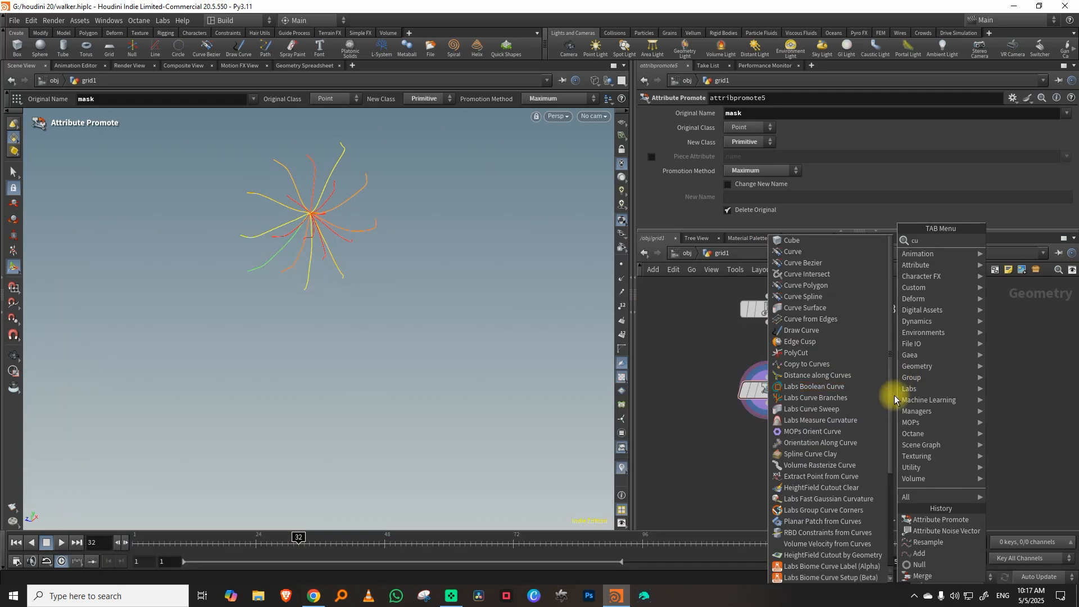
key(BackSpace)
key(super+h)
text(ar)
key(Return)
key(Return)
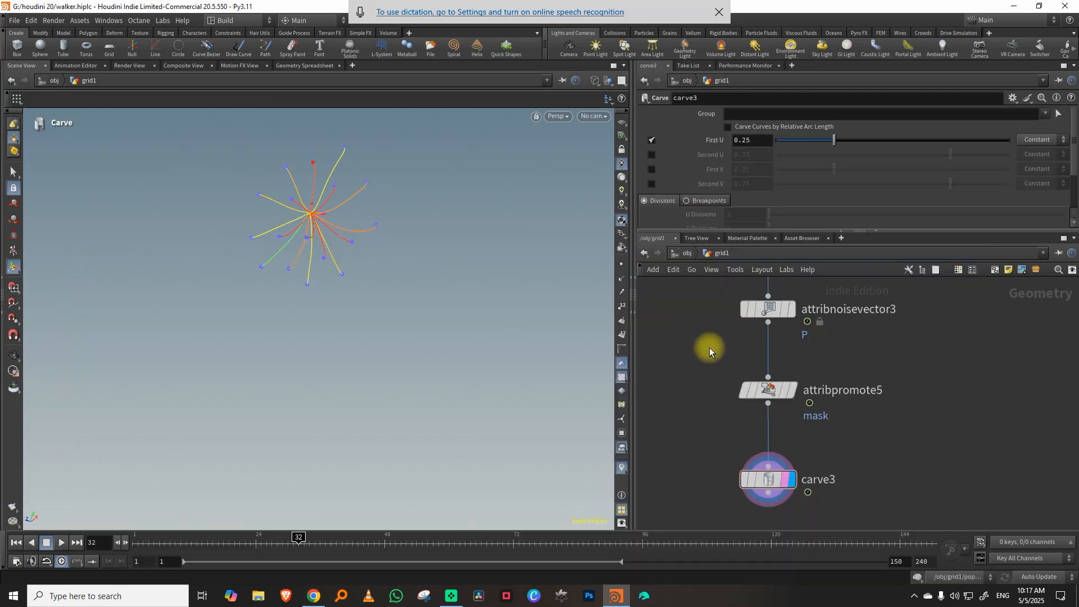
click(719, 12)
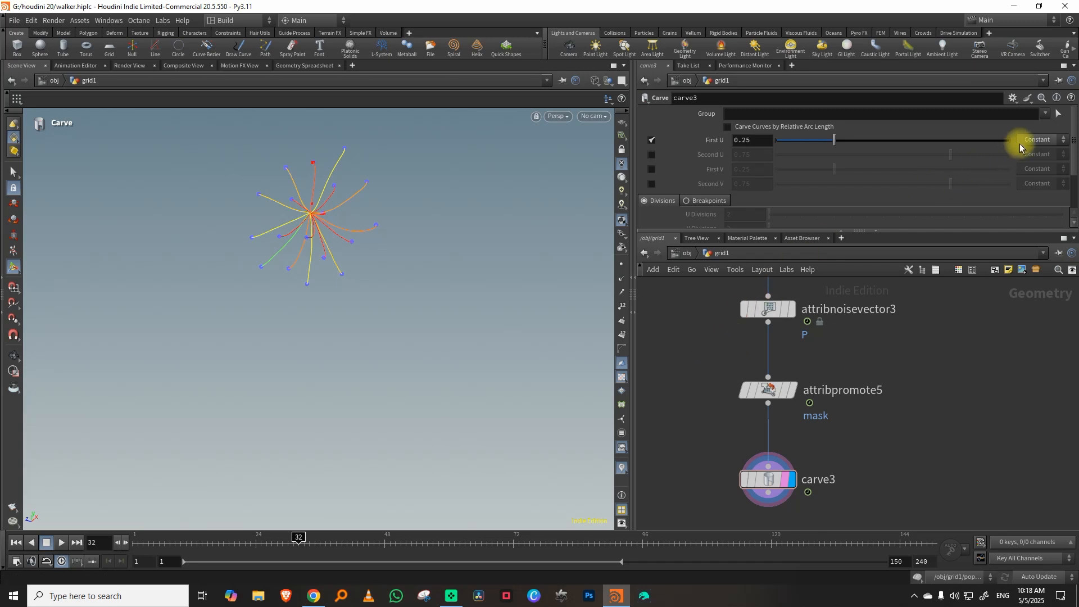
Step: Drive the Carve's First U by attribute, using mask
click(1046, 143)
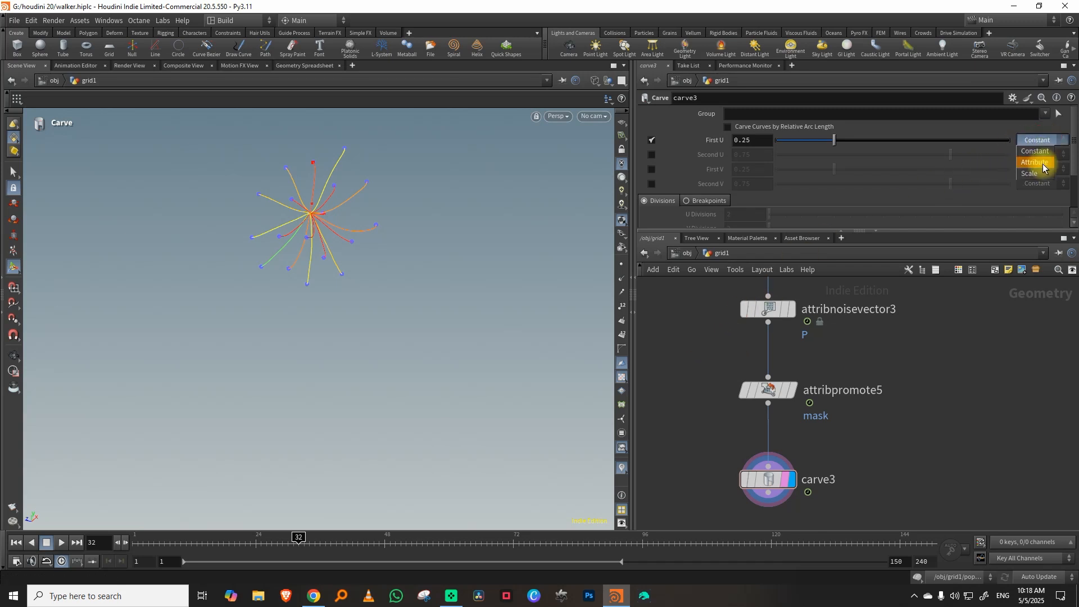
click(1041, 163)
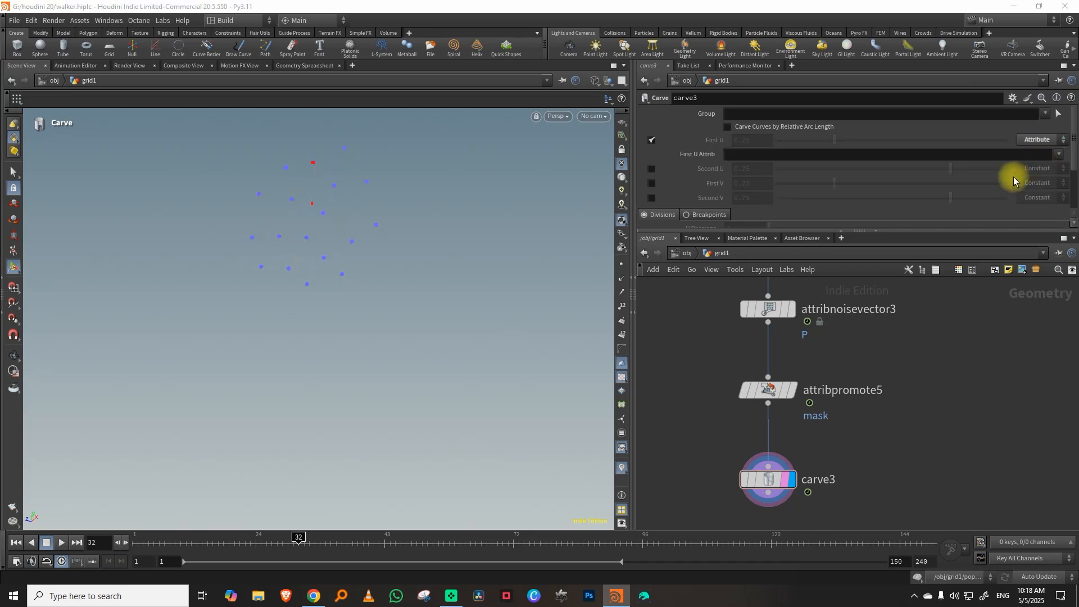
click(774, 153)
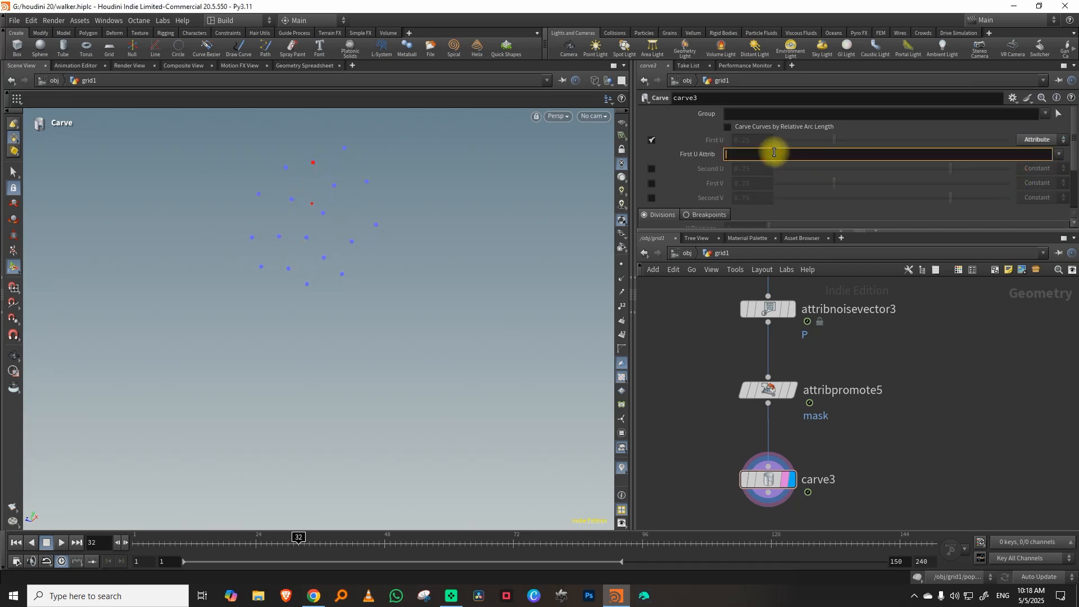
key(Return)
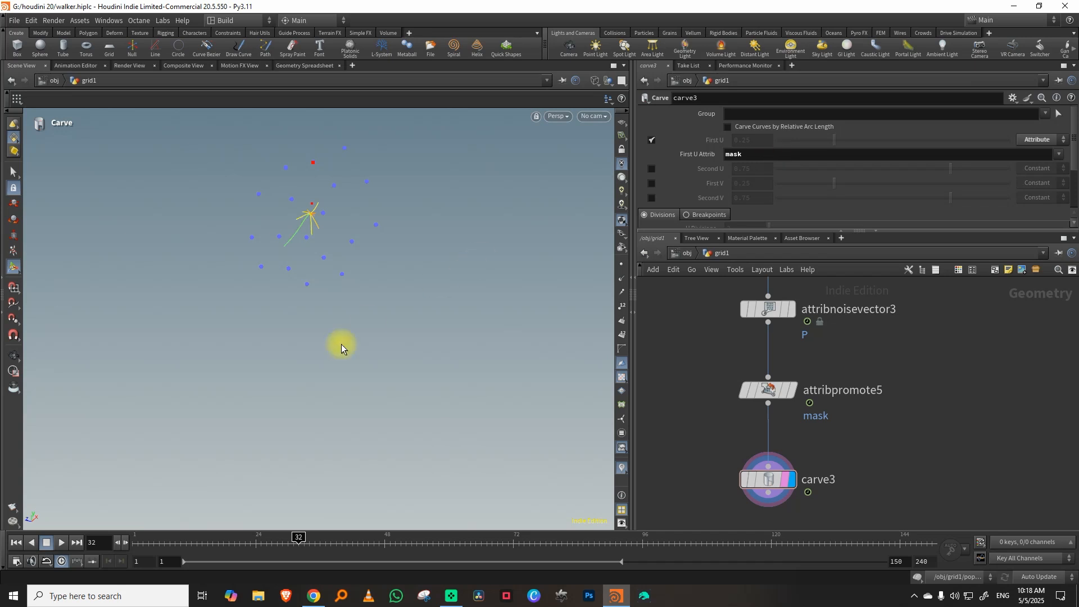
Step: Scrub the timeline and view the legs from several angles to examine the mask-driven carving
drag(165, 528, 185, 537)
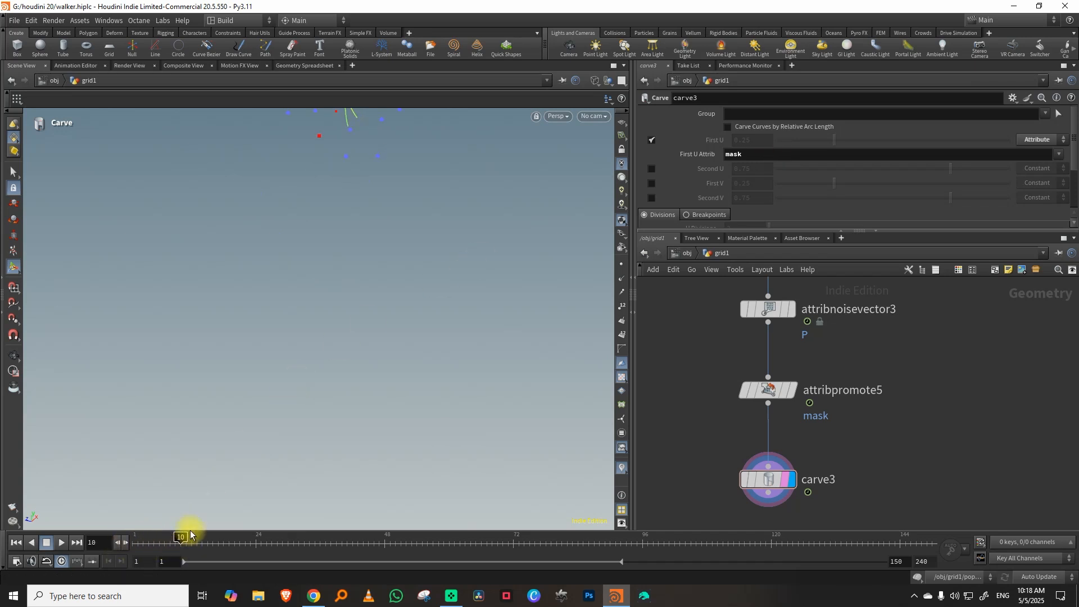
key(space)
drag(327, 364, 346, 285)
drag(163, 541, 189, 539)
key(space)
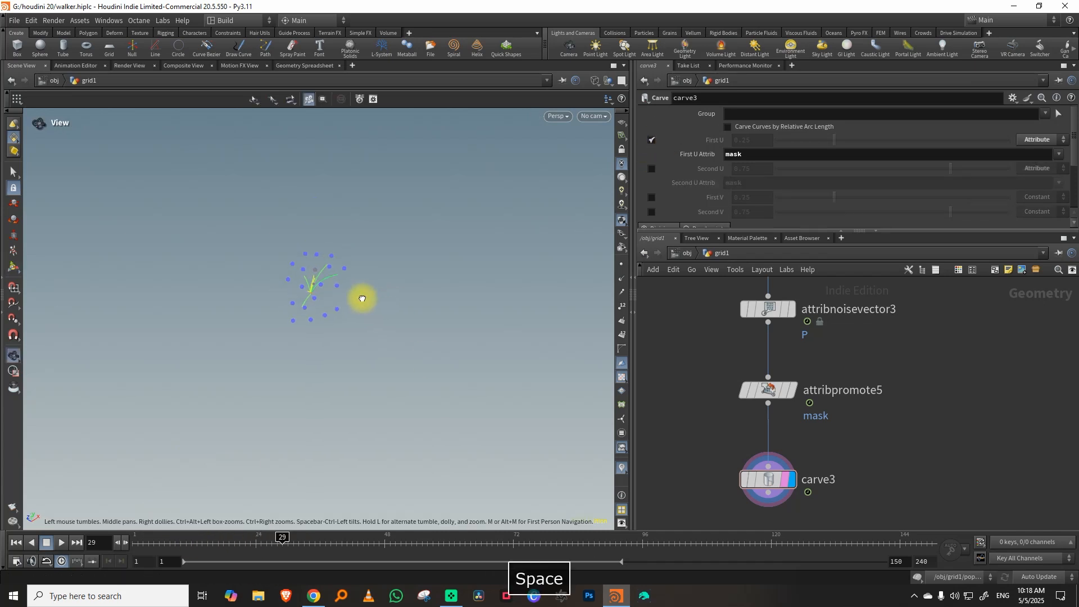
drag(362, 299, 339, 298)
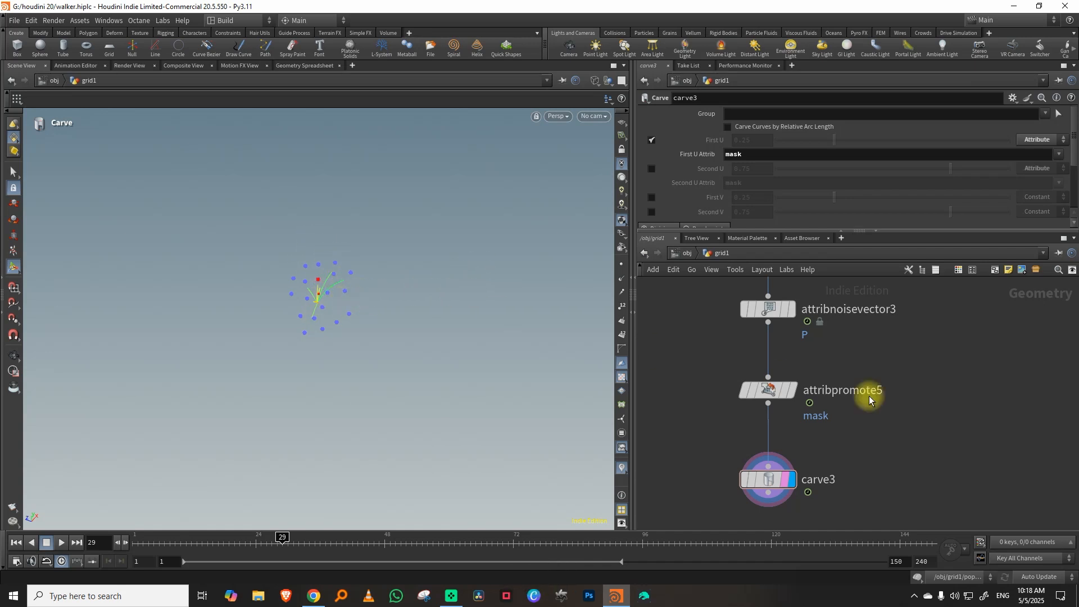
Step: Compare the Attribute Promote and Carve outputs, trying constant First U values before restoring the attribute-driven mode
click(788, 388)
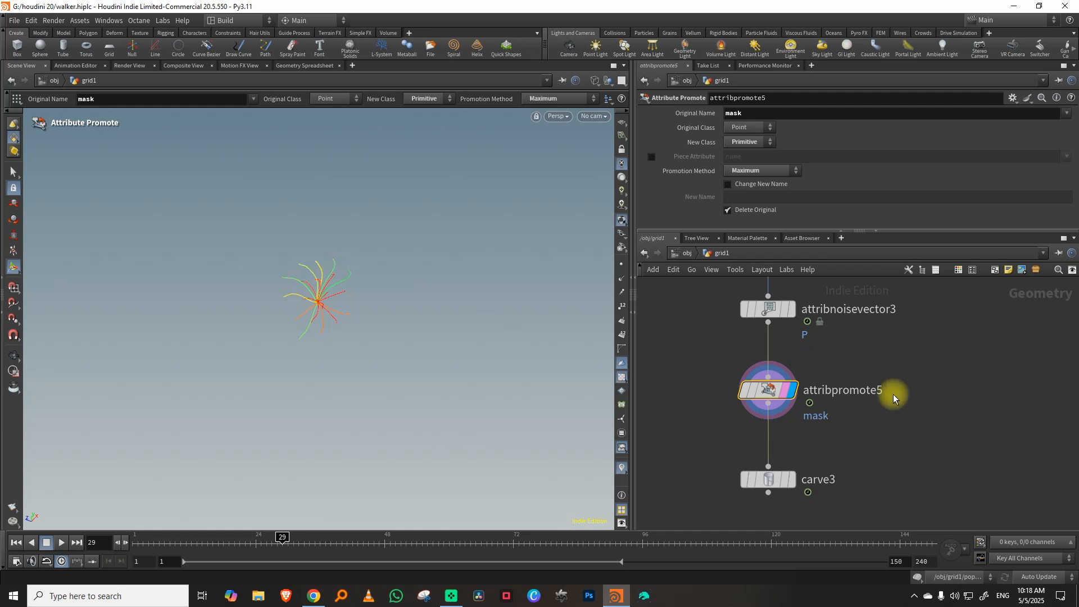
click(784, 479)
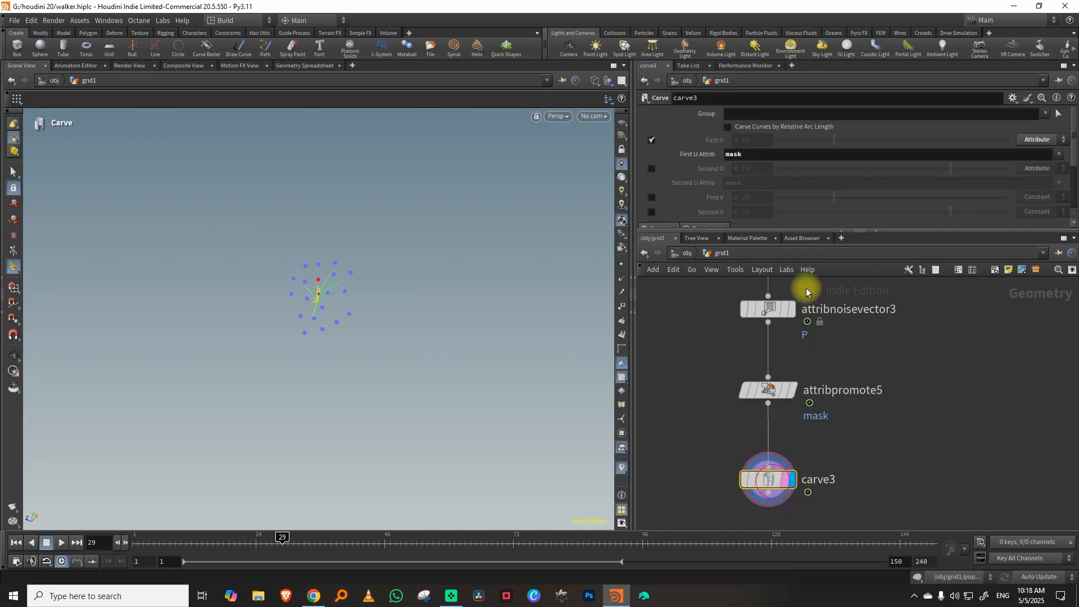
click(1037, 139)
click(1034, 130)
drag(834, 140, 908, 141)
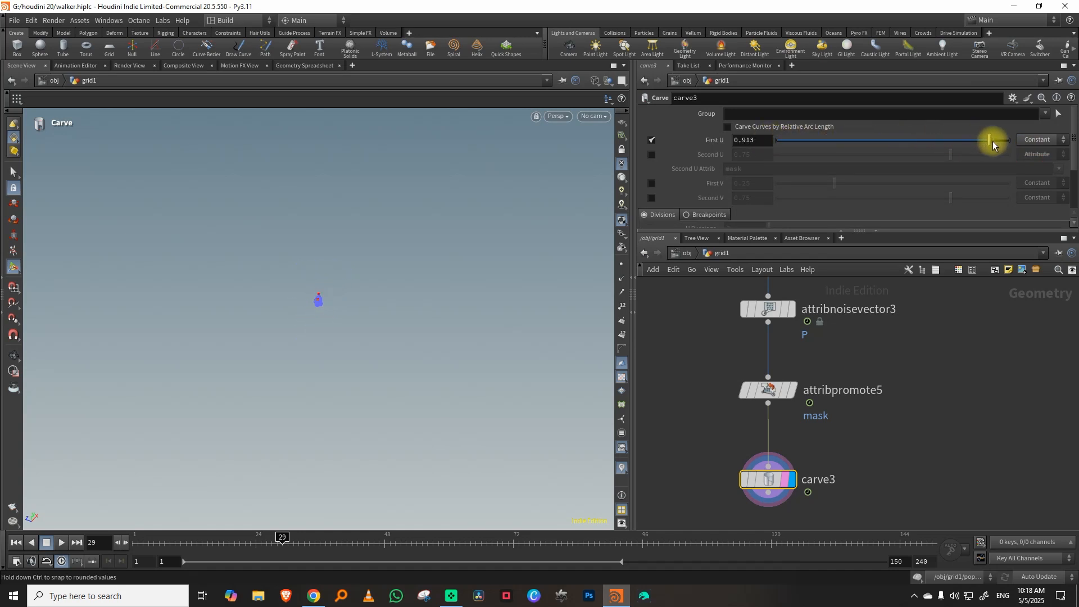
drag(766, 136, 823, 140)
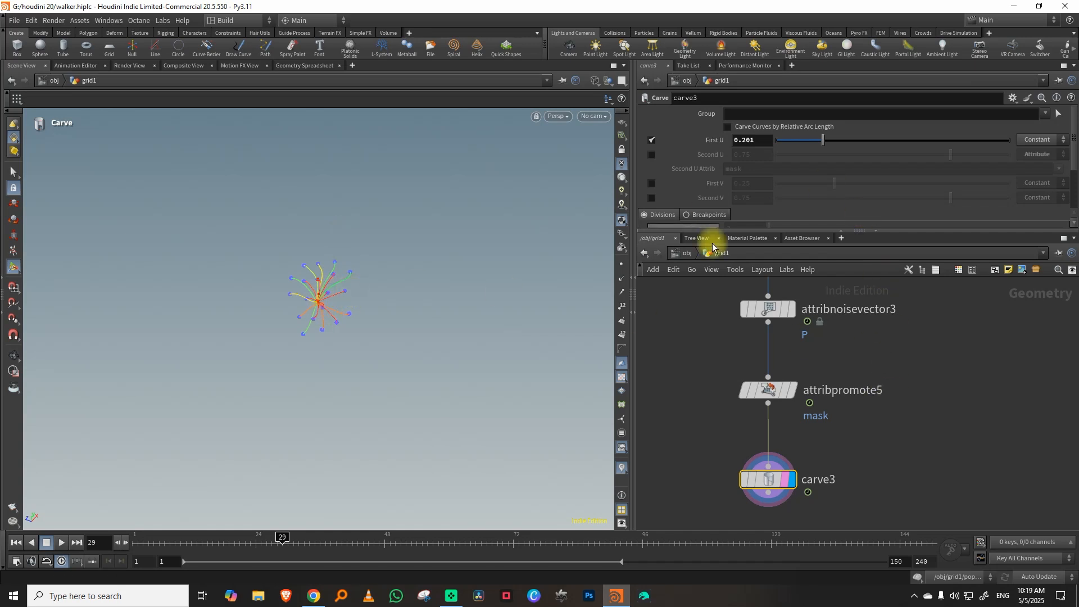
click(1038, 139)
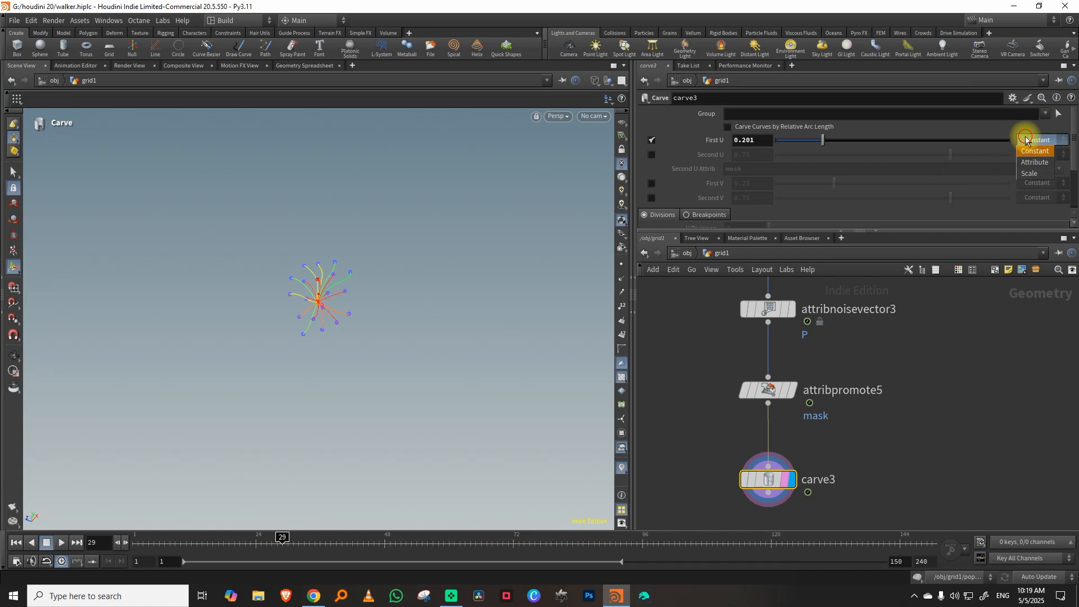
click(1037, 167)
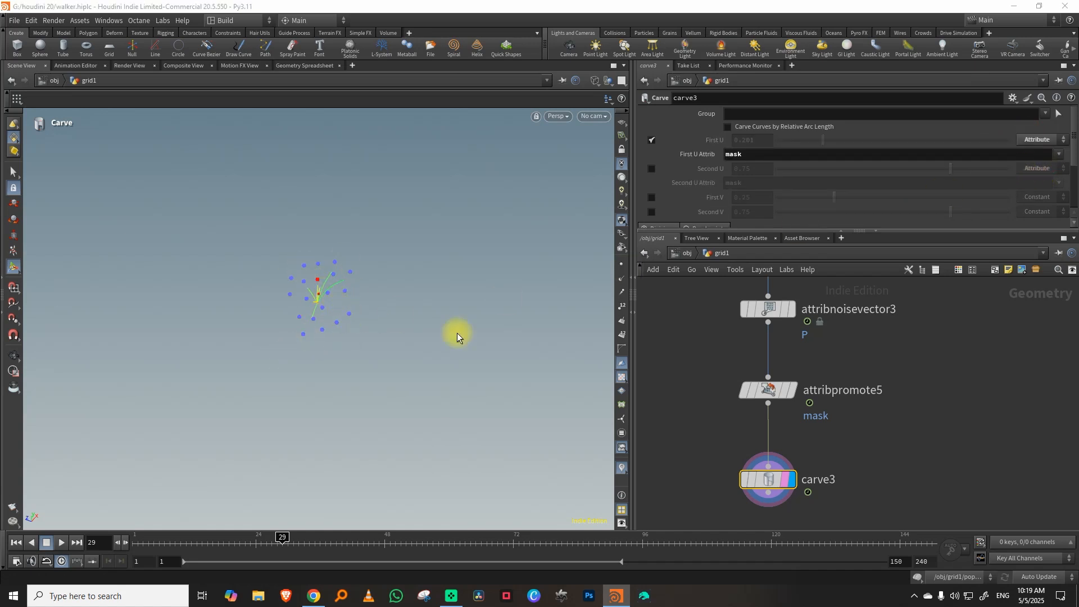
Step: Insert an Attribute Remap node between the Attribute Promote and the Carve
key(Tab)
text(rema)
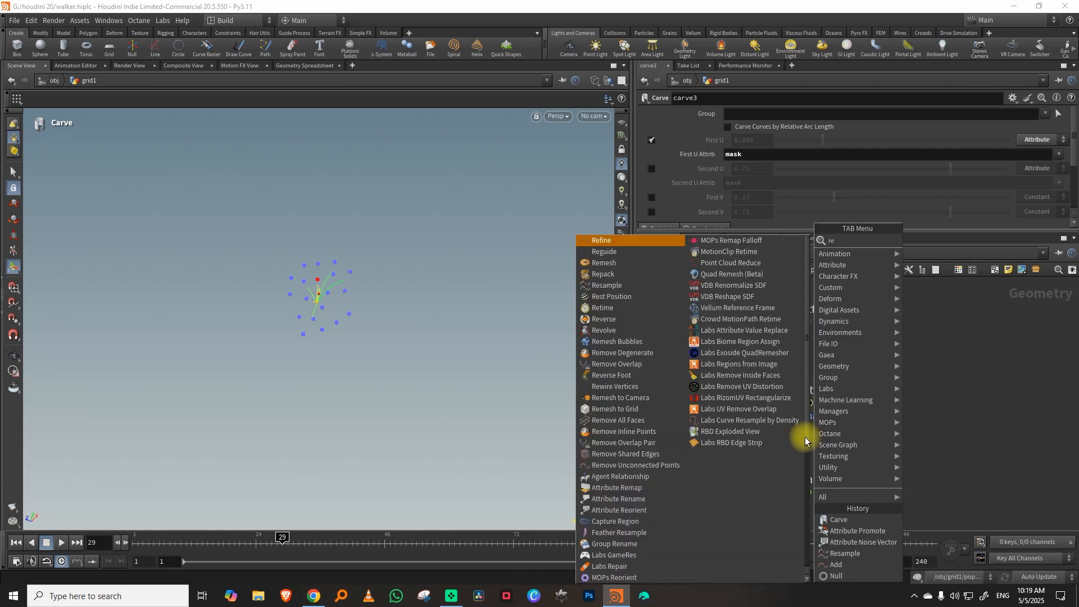
click(941, 240)
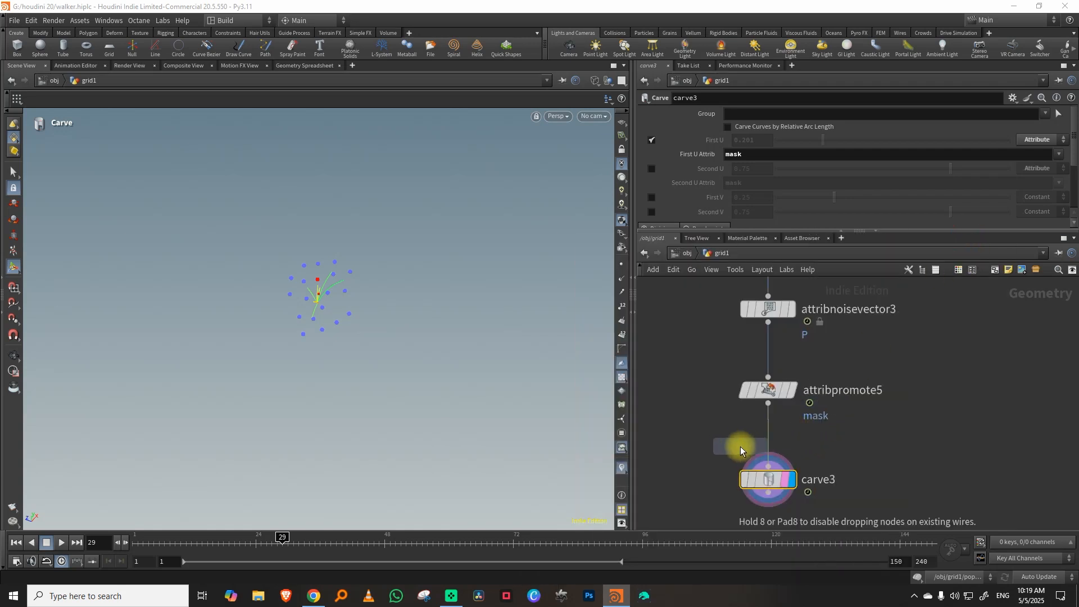
click(742, 447)
Step: Remap the primitive attribute mask to cut, reversing the output range with Output Min at 1 and a lowered Output Max
click(752, 184)
click(758, 156)
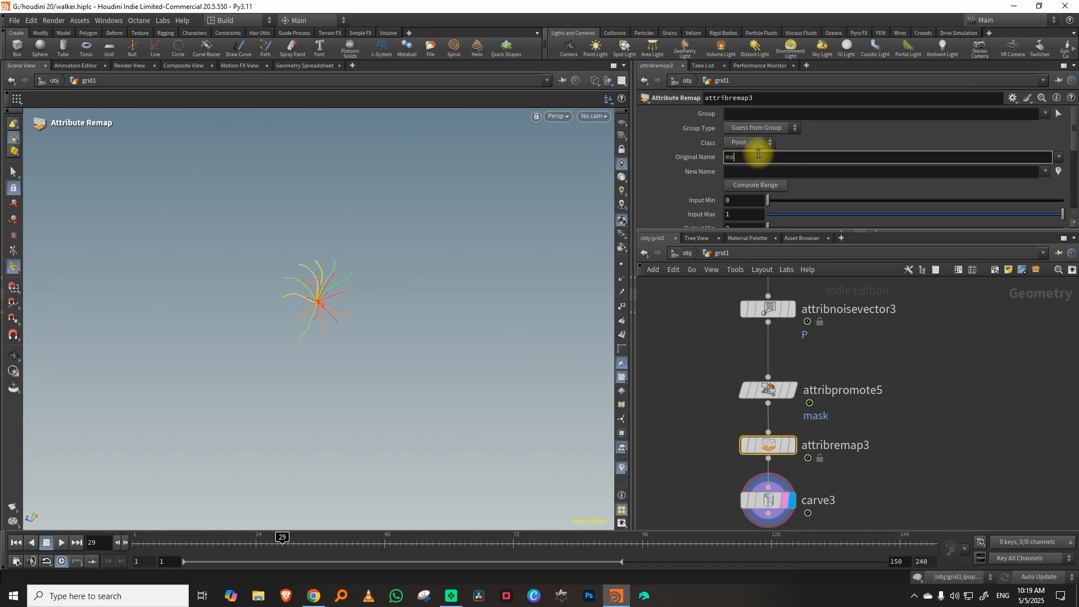
key(Tab)
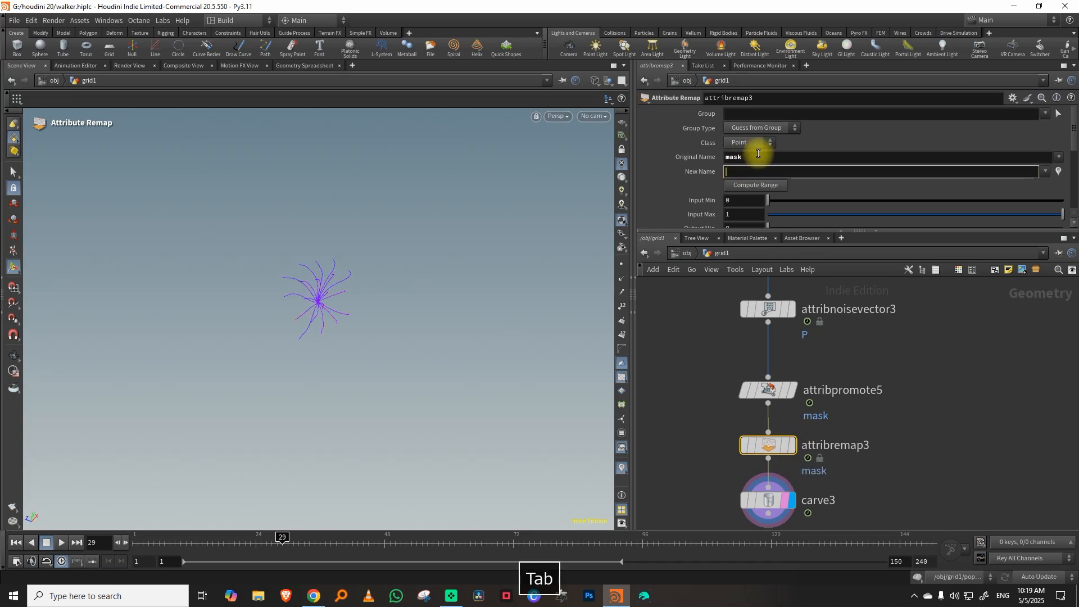
text(cut)
click(751, 142)
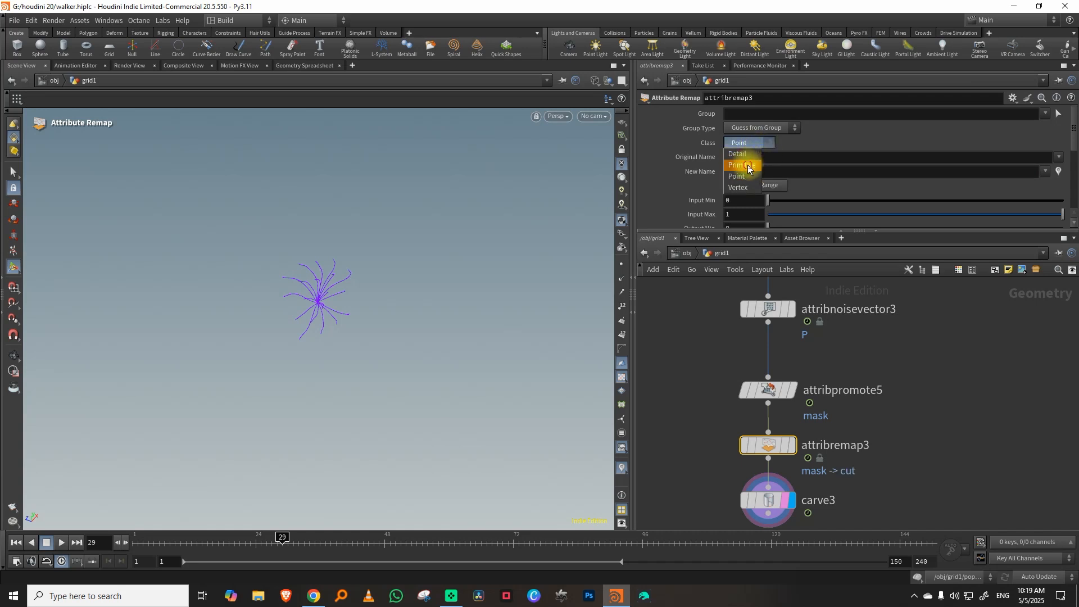
click(747, 150)
scroll(1072, 157, down, 5)
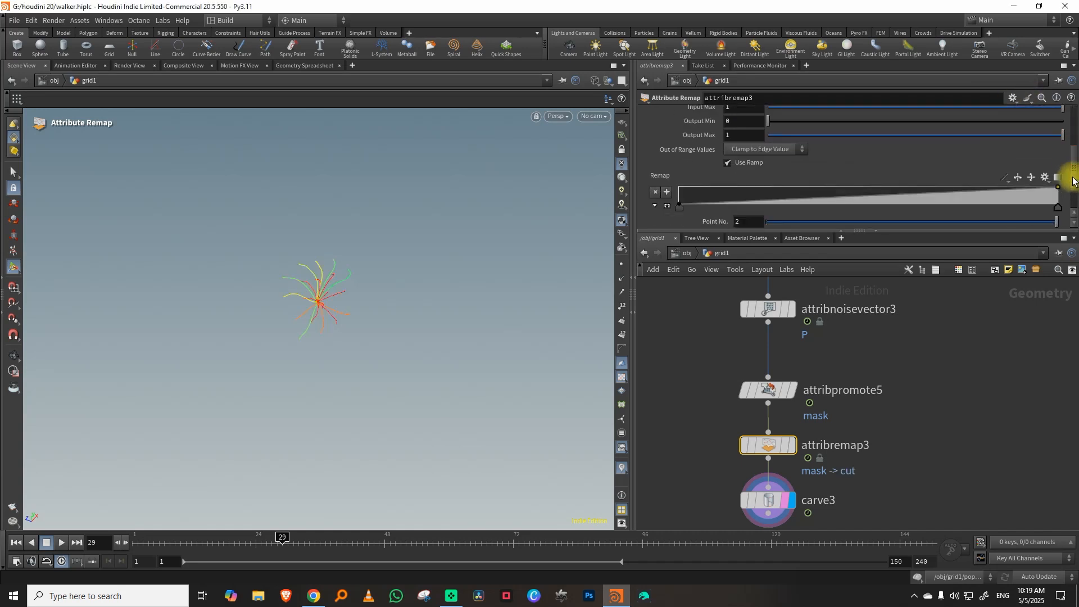
drag(1064, 161, 1070, 166)
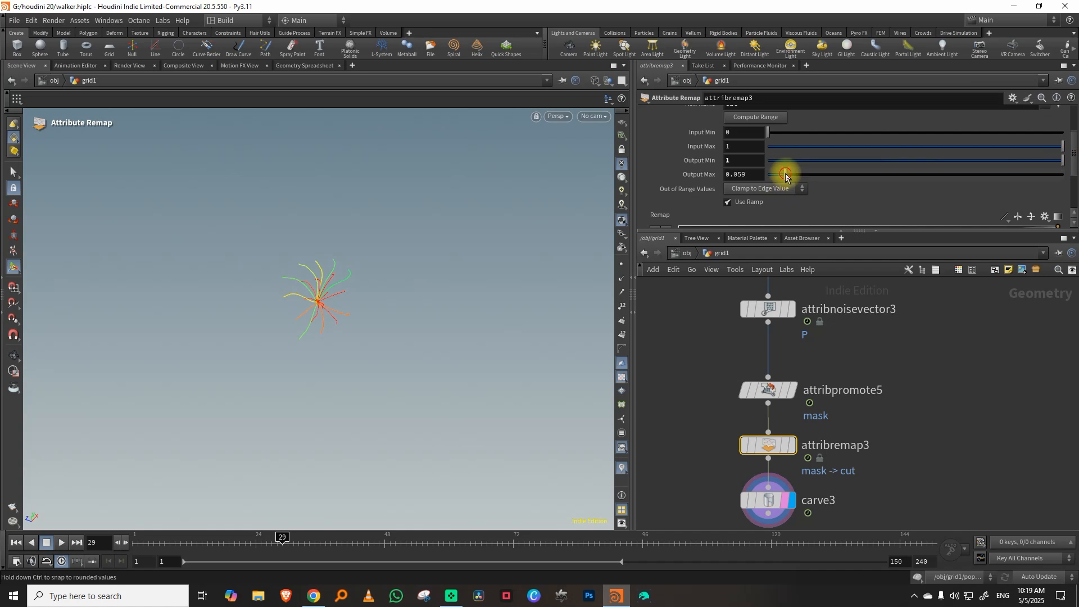
Step: Drive the Carve's First U with the cut attribute and scrub the timeline to check the legs
click(789, 496)
click(229, 540)
click(760, 155)
text(cut)
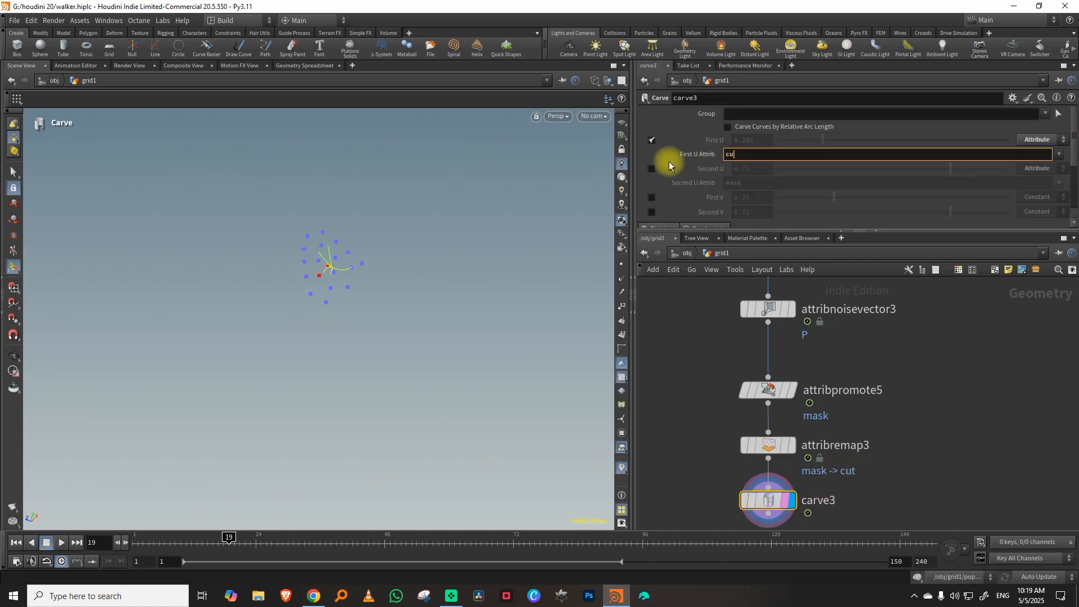
key(Return)
mouse_move(154, 540)
mouse_down()
mouse_move(134, 541)
mouse_move(283, 537)
mouse_up()
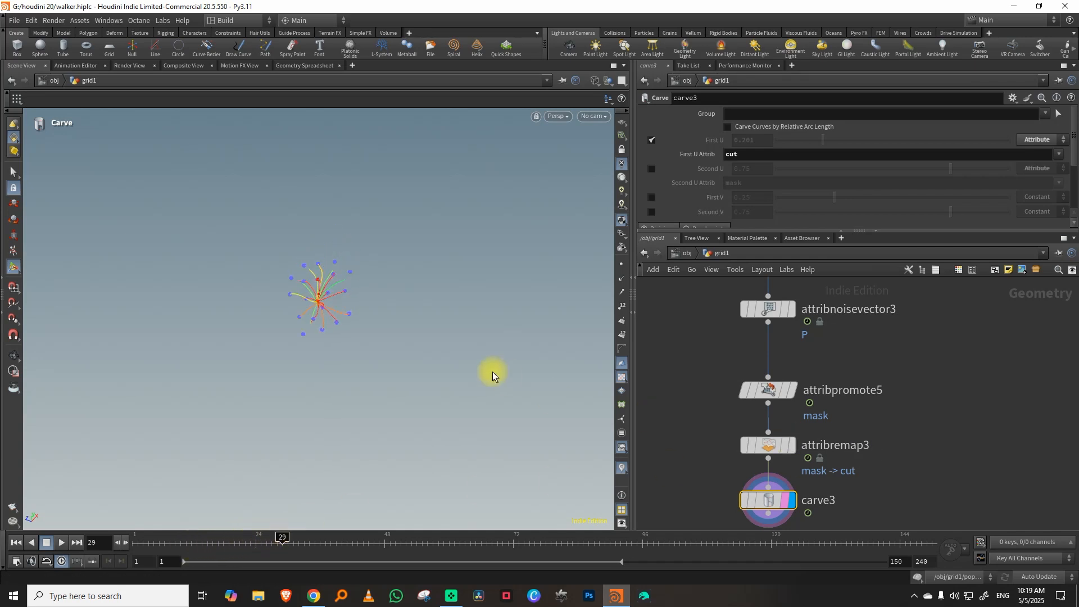
Step: Add a Null node below the Carve to hold the carved leg curves
key(Escape)
middle_drag(889, 446, 861, 369)
key(Tab)
text(nul)
key(Return)
click(762, 488)
Step: Switch the attribute visualization on the Null from mask to curveu and examine the animated legs across the timeline
drag(138, 541, 428, 541)
click(717, 487)
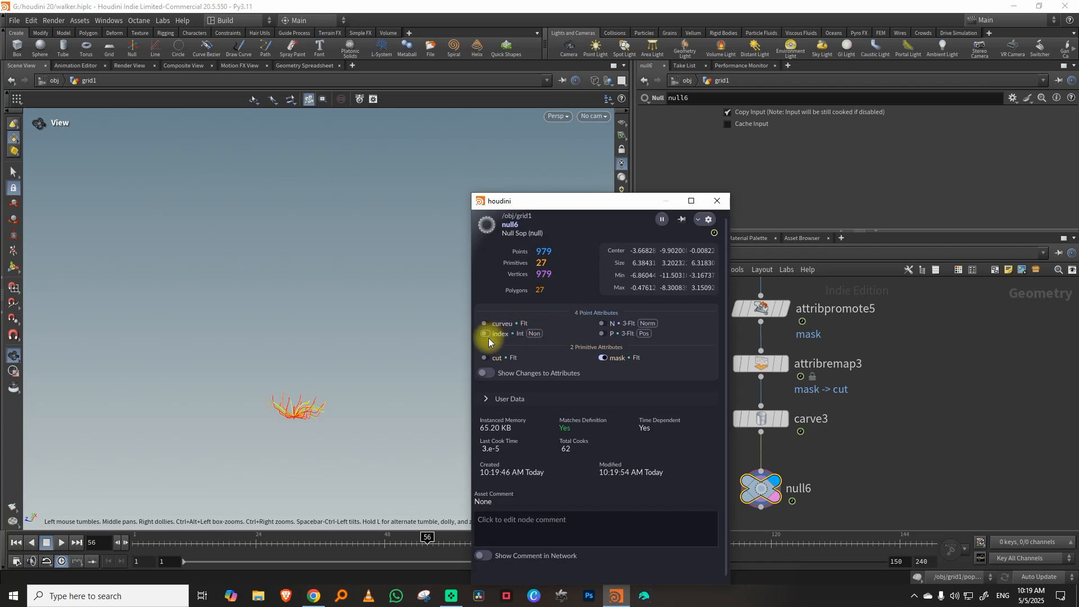
click(120, 542)
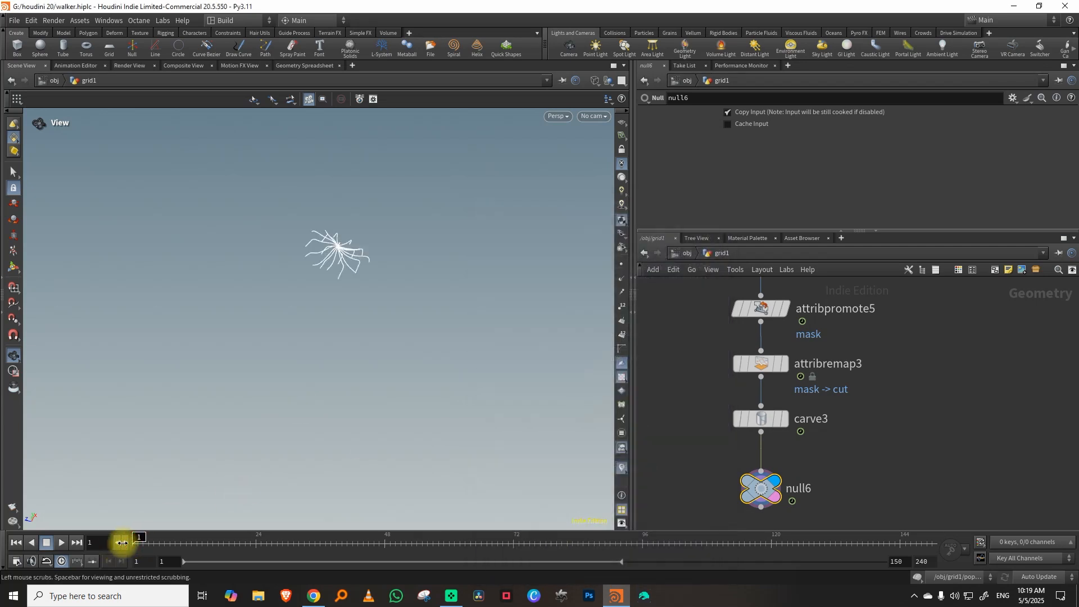
click(717, 489)
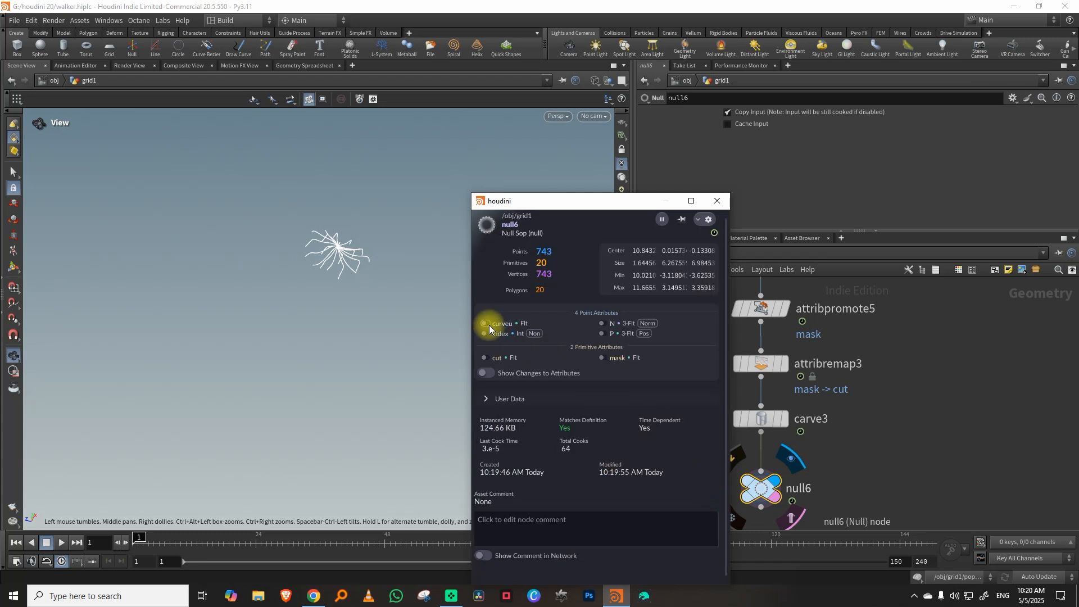
drag(137, 541, 350, 549)
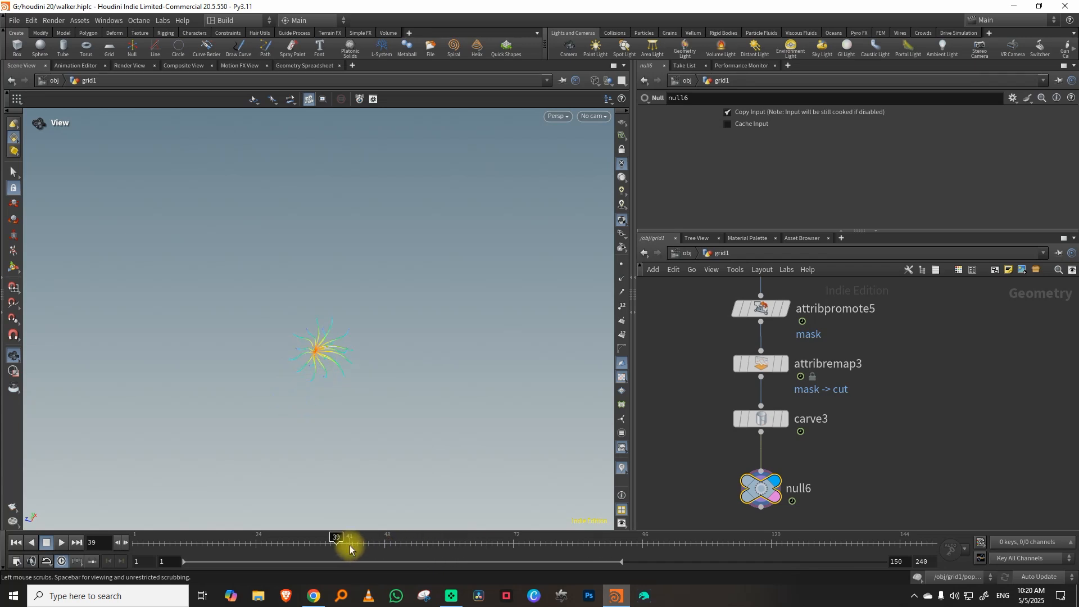
drag(344, 535, 238, 546)
click(61, 542)
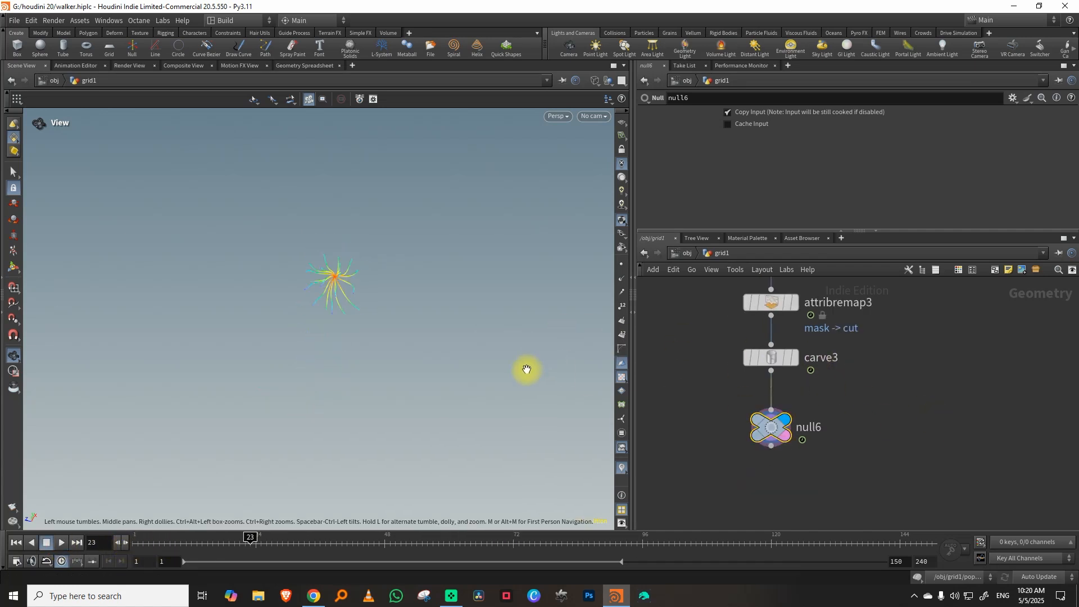
key(space)
drag(335, 267, 387, 253)
scroll(385, 255, up, 4)
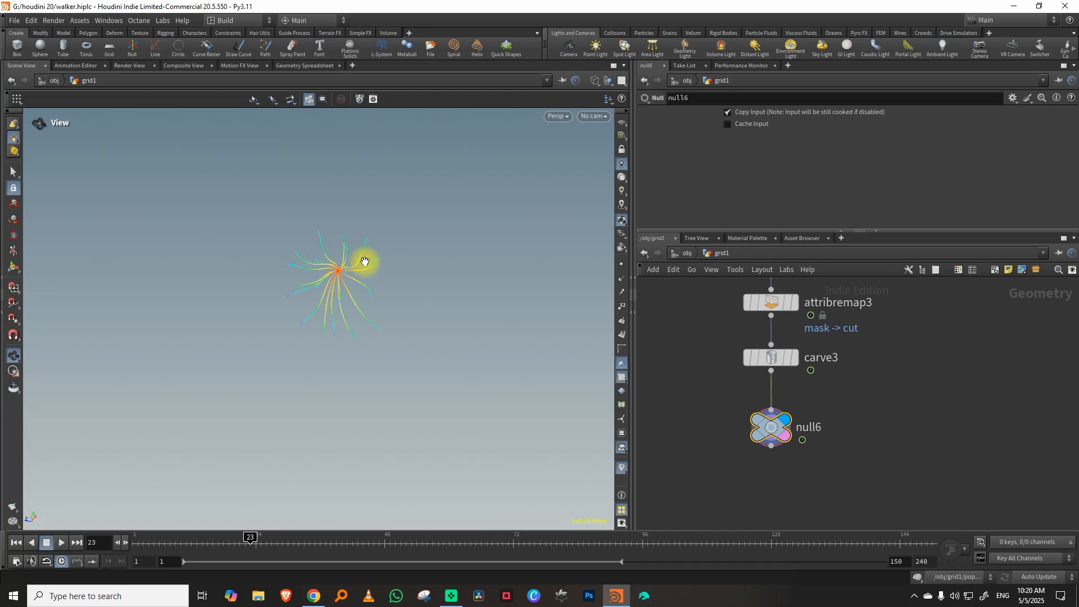
Step: Add an Attribute Promote after the Null and promote mask from Primitive to Point
key(Tab)
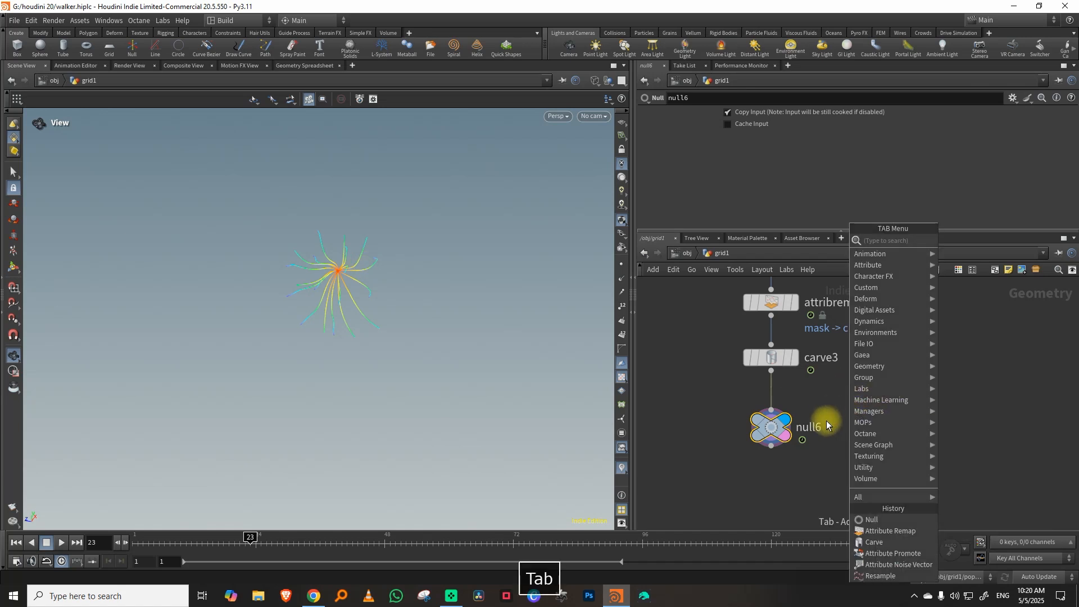
key(Tab)
text(prom)
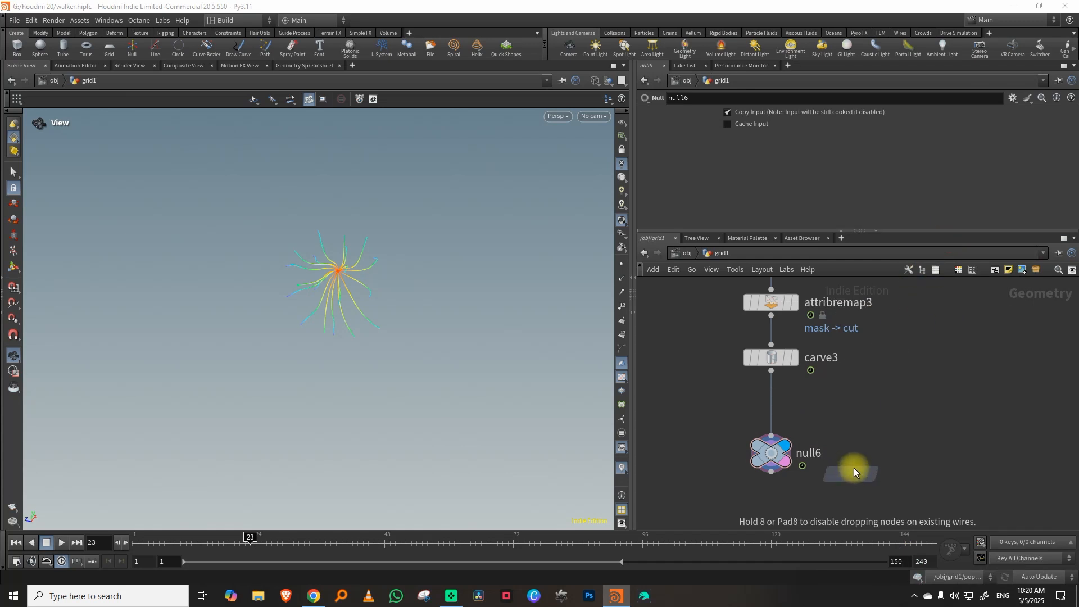
click(769, 448)
click(750, 127)
click(746, 149)
click(748, 111)
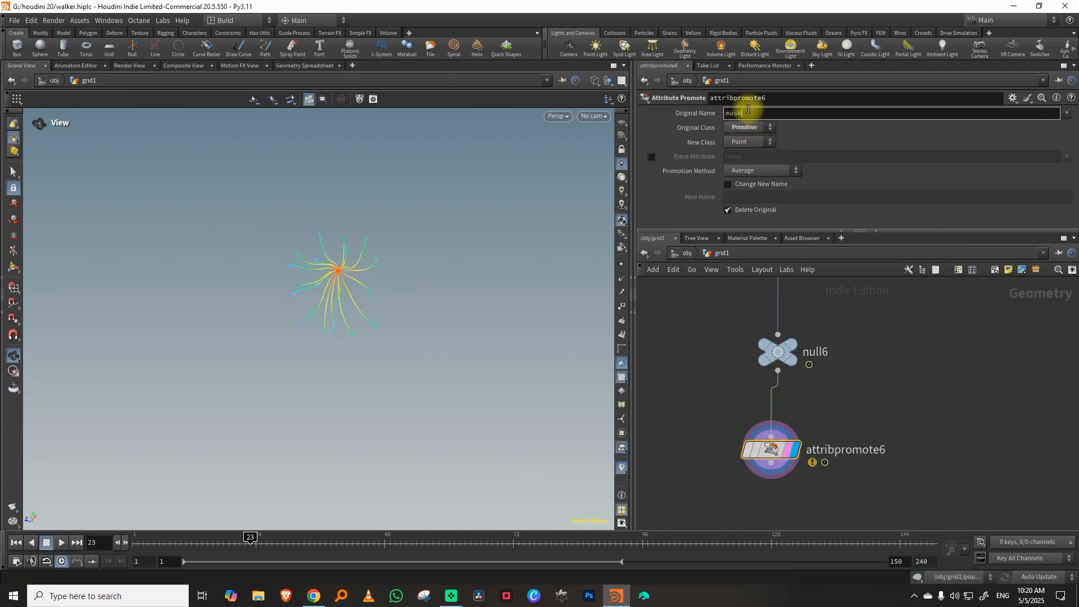
Step: Visualize the promoted point mask on the leg curves from the node info
click(769, 421)
click(568, 304)
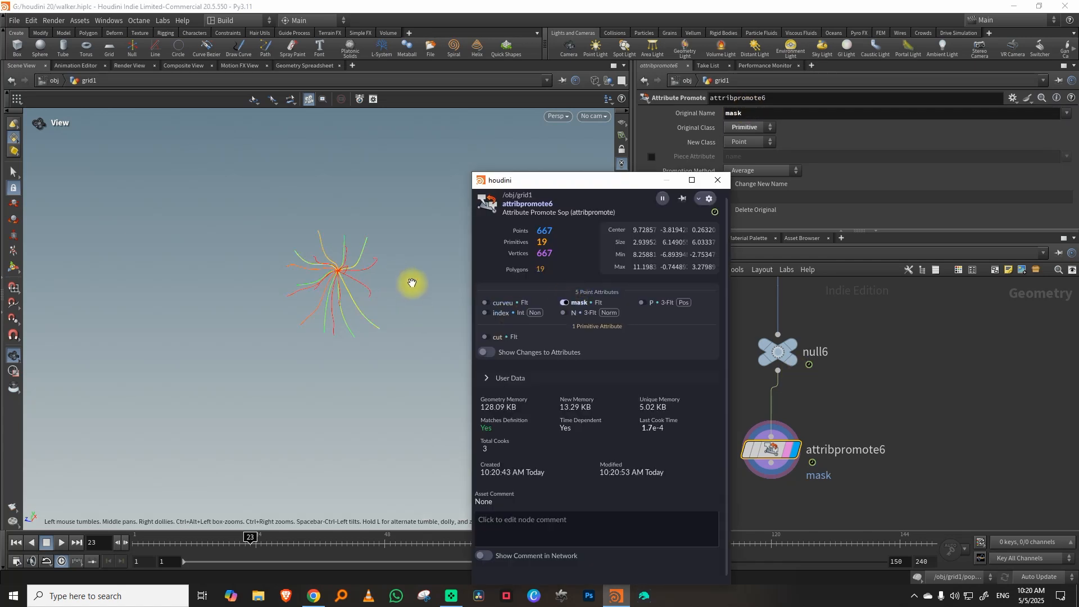
click(718, 181)
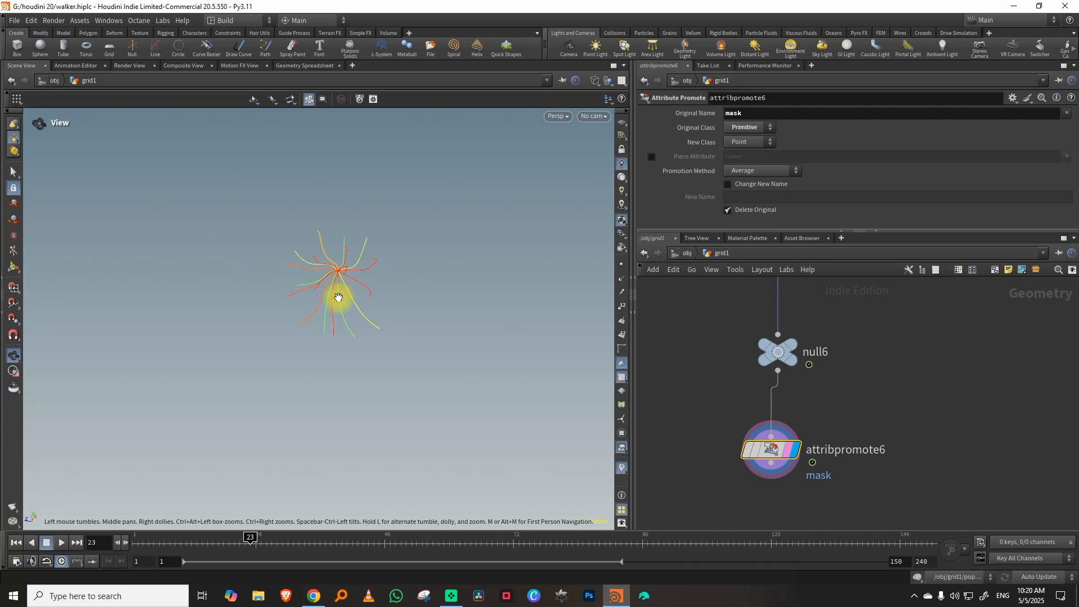
middle_drag(884, 409, 885, 314)
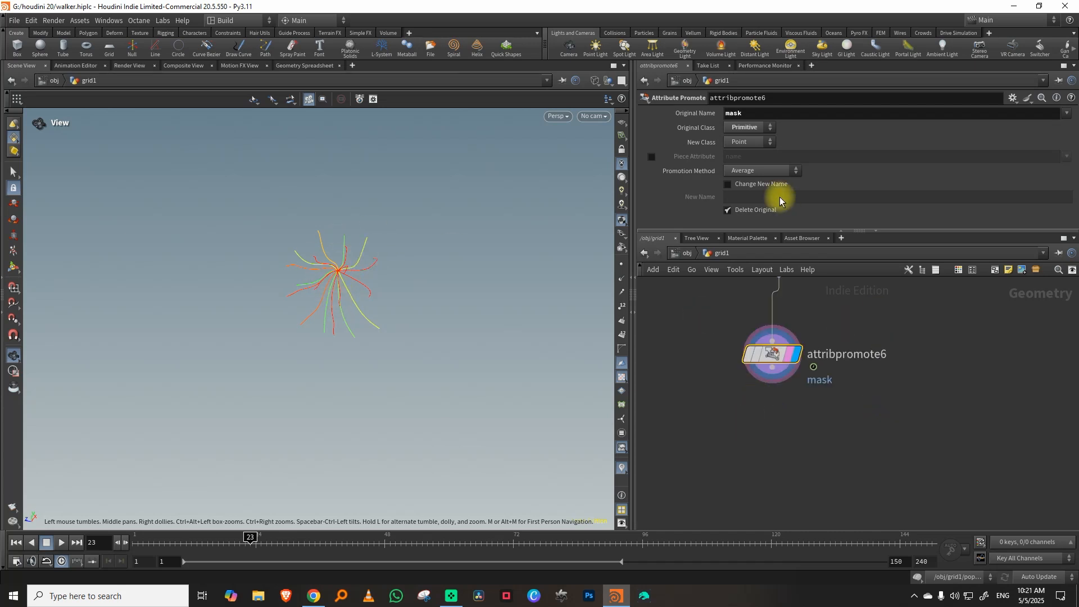
click(764, 174)
click(756, 193)
click(756, 171)
click(760, 207)
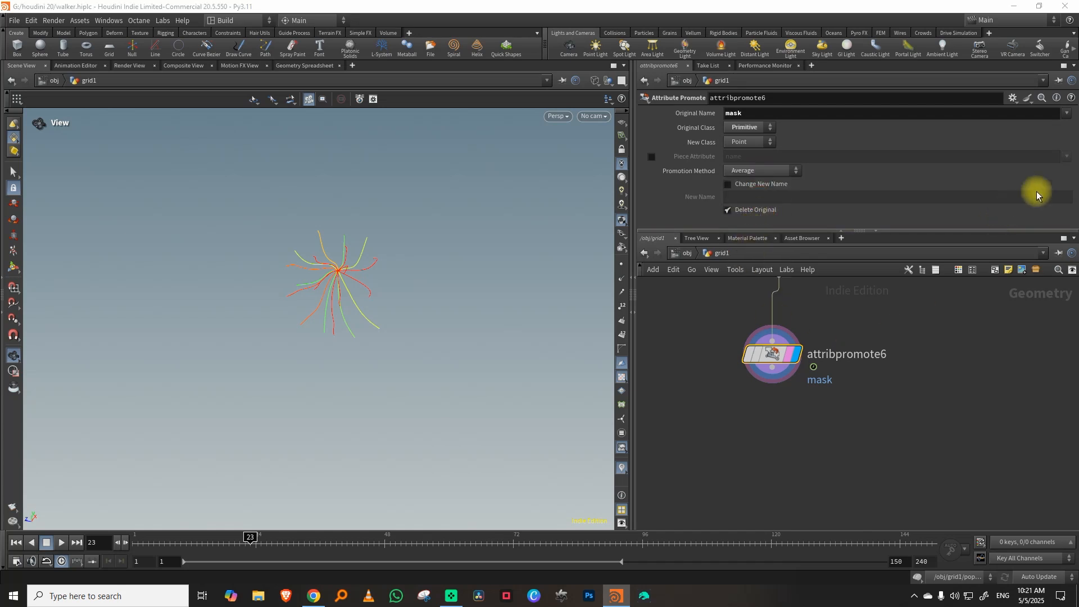
Step: Add an Attribute Adjust Float node after the new Attribute Promote
key(Tab)
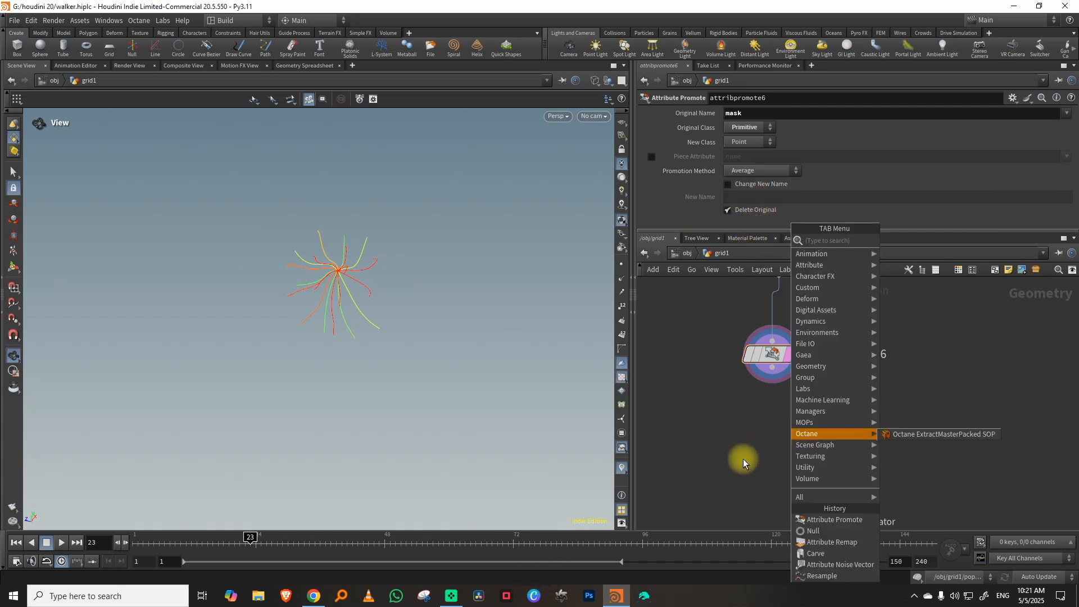
text(float)
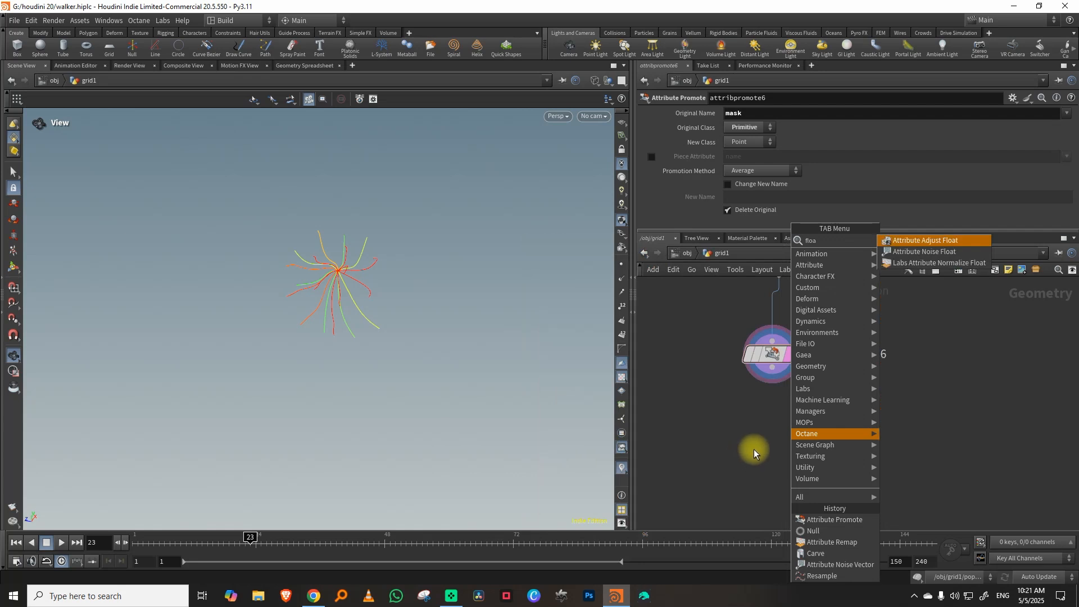
click(956, 240)
click(759, 427)
Step: Set the pattern type of the pscale adjustment to Remap Attribute and review its source attribute and ramp settings
click(750, 114)
click(749, 135)
drag(1074, 174, 1075, 120)
drag(939, 232, 922, 296)
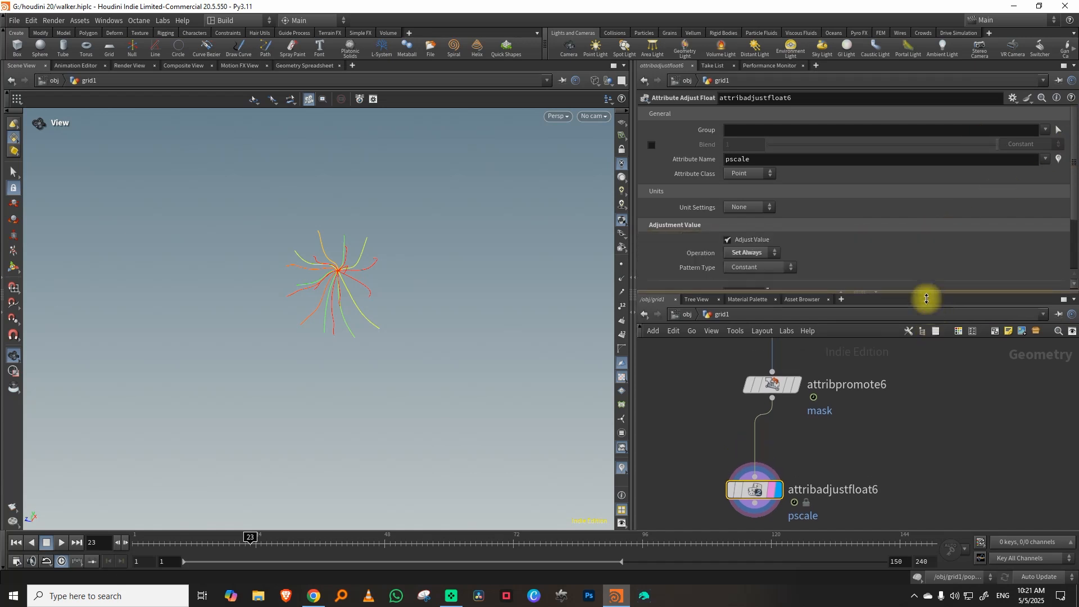
scroll(809, 207, down, 2)
click(749, 194)
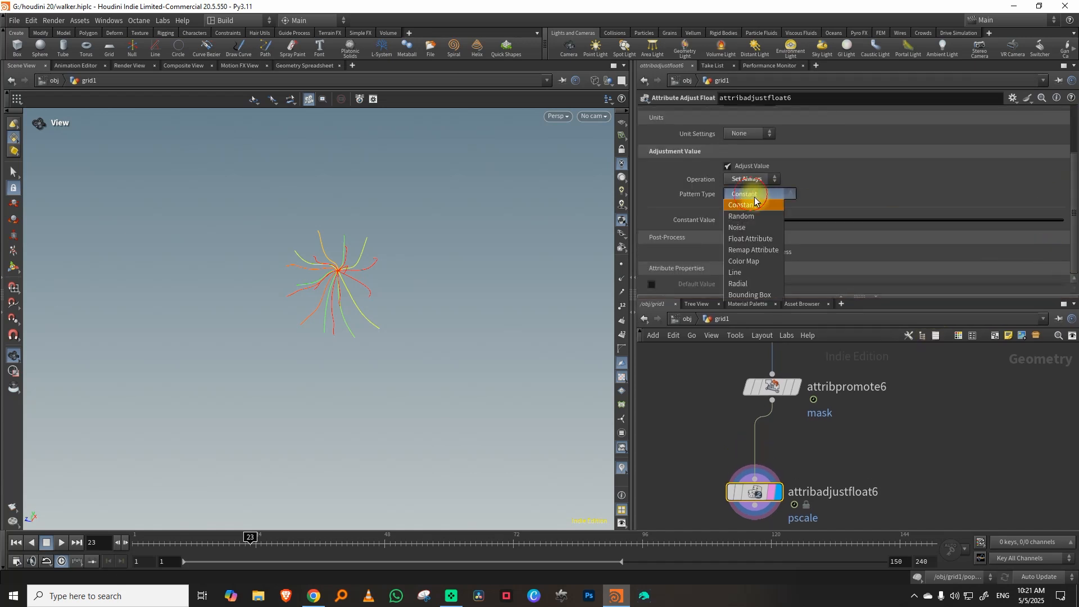
click(755, 250)
drag(1075, 173, 1071, 212)
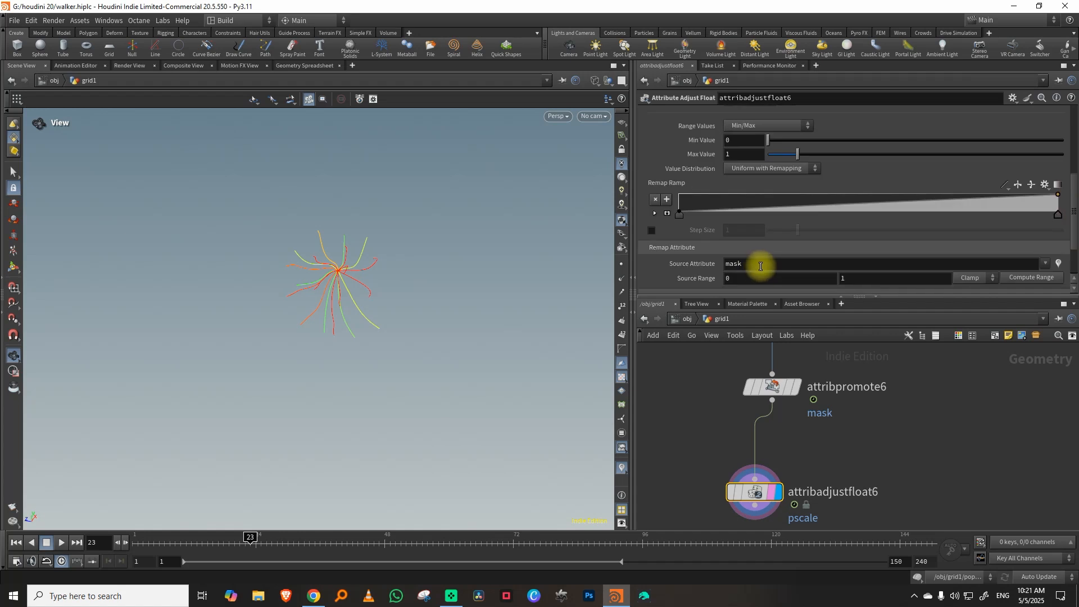
Step: Add a Sweep node after the pscale adjustment, set its surface shape to Round Tube, and inspect the swept legs
middle_drag(907, 454, 875, 385)
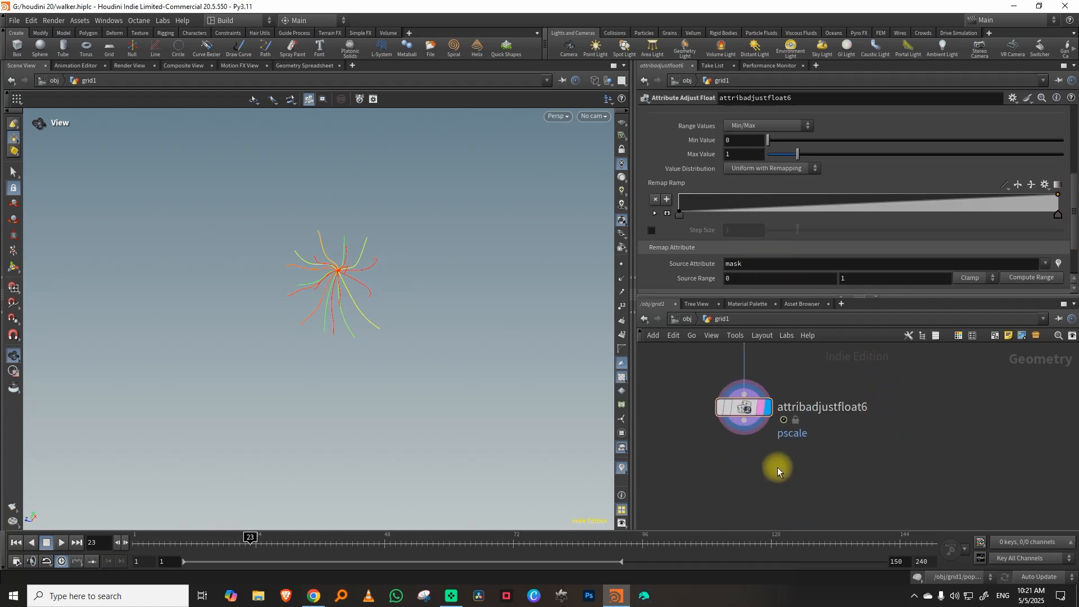
key(Tab)
text(swee)
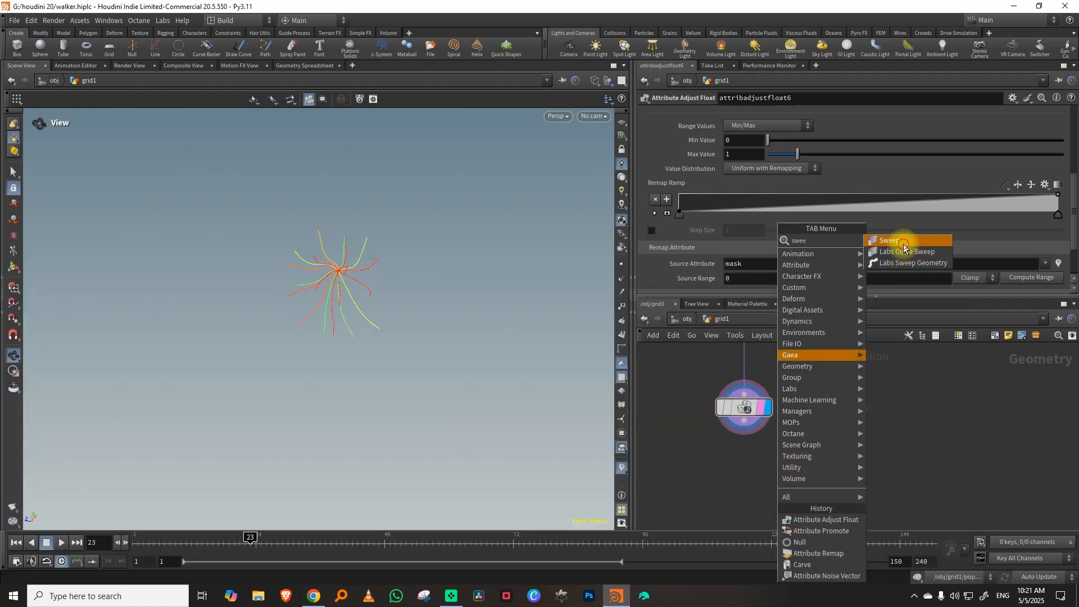
click(904, 244)
click(740, 489)
click(769, 171)
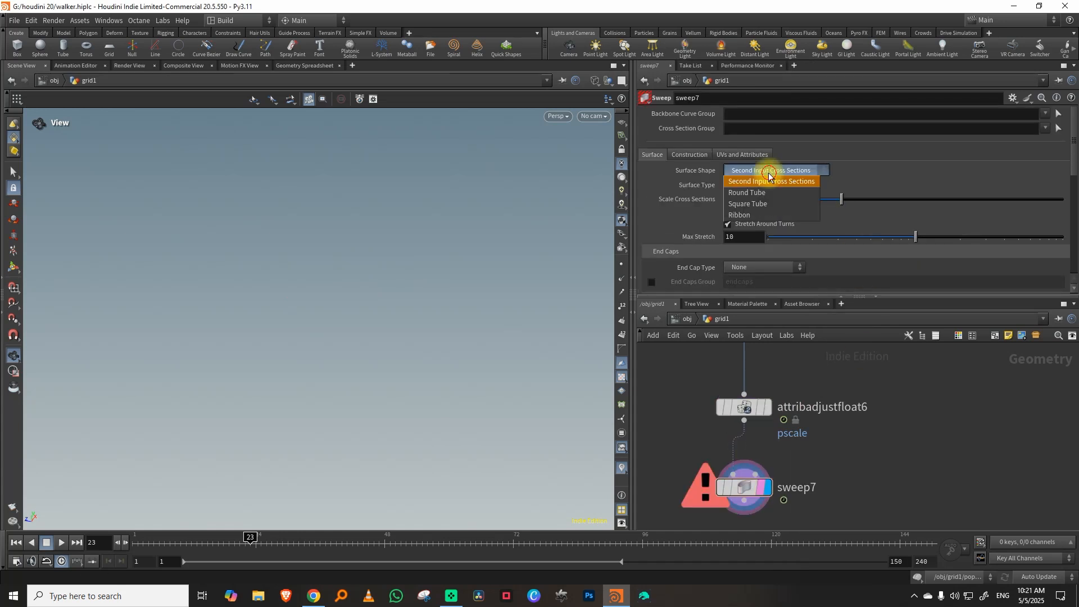
click(759, 193)
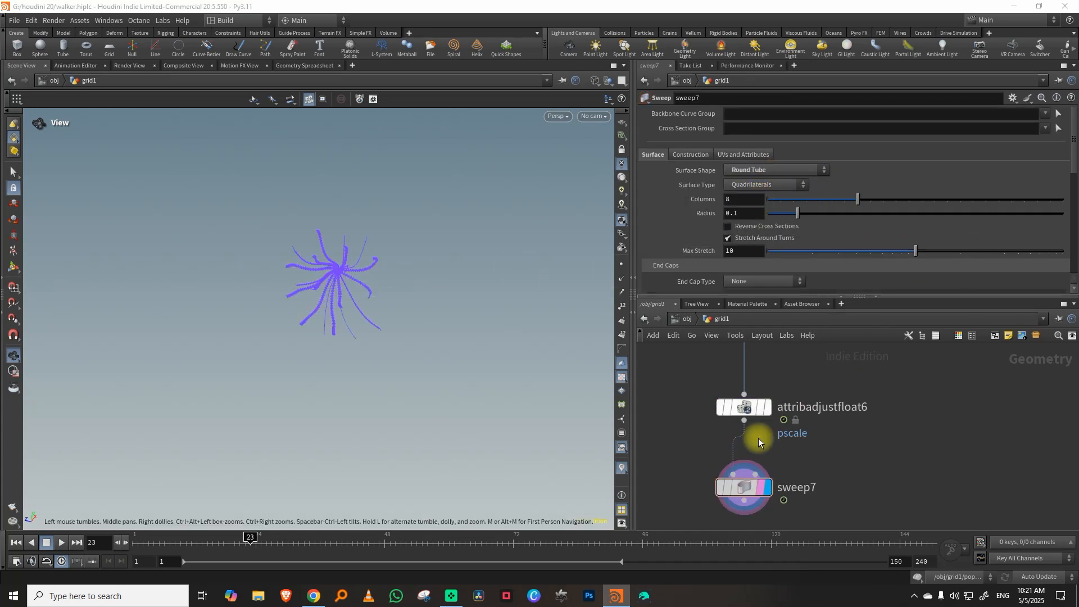
key(space)
drag(355, 303, 319, 306)
right_drag(357, 281, 518, 218)
drag(333, 292, 346, 295)
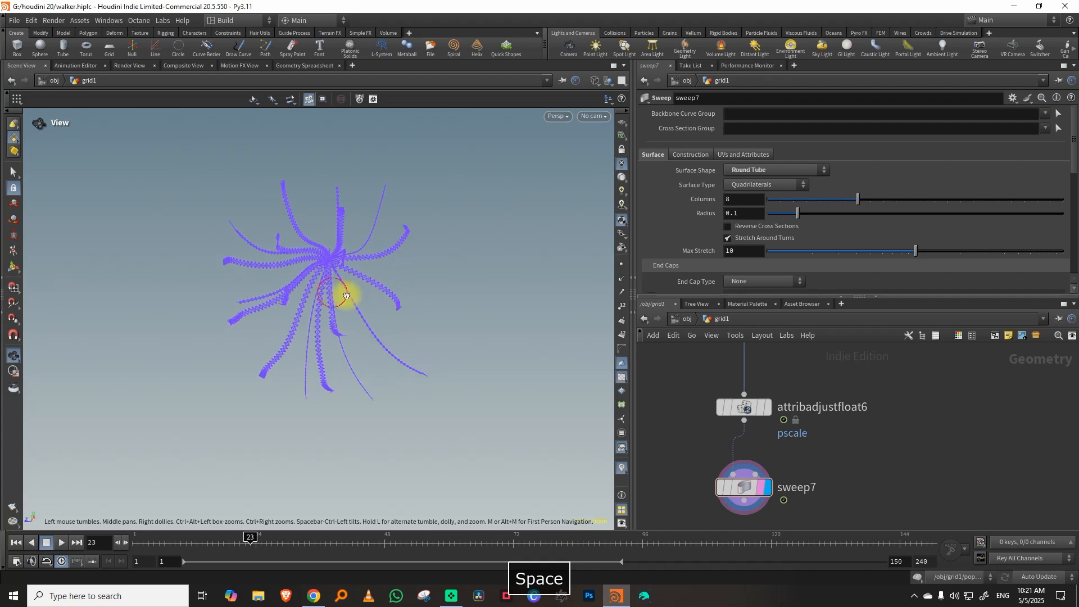
Step: Insert an Attribute Delete node between the pscale adjustment and the Sweep, removing the point attribute N
key(Tab)
text(del)
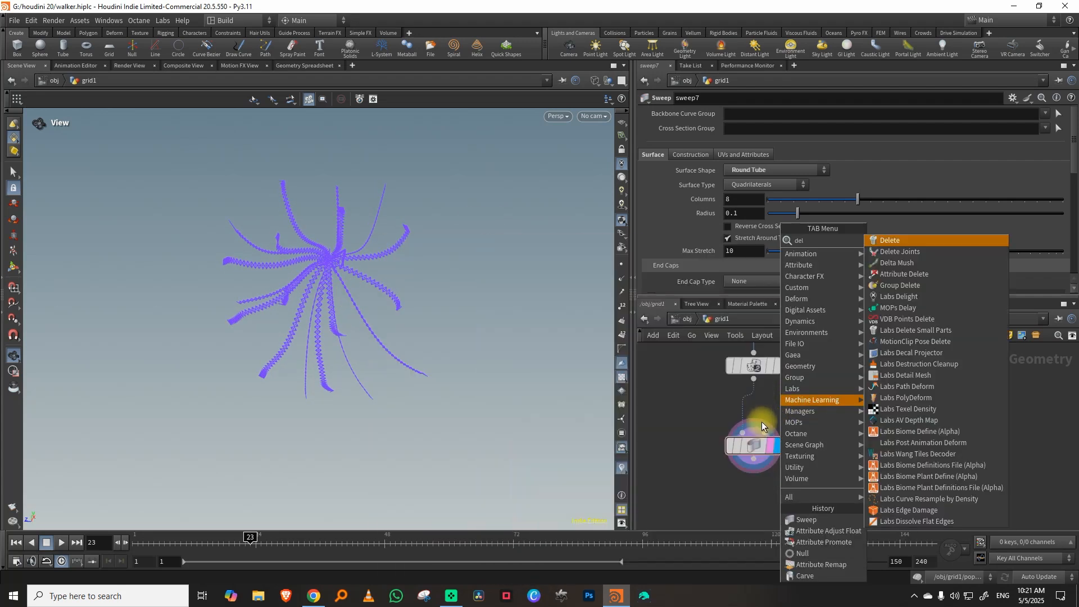
click(913, 274)
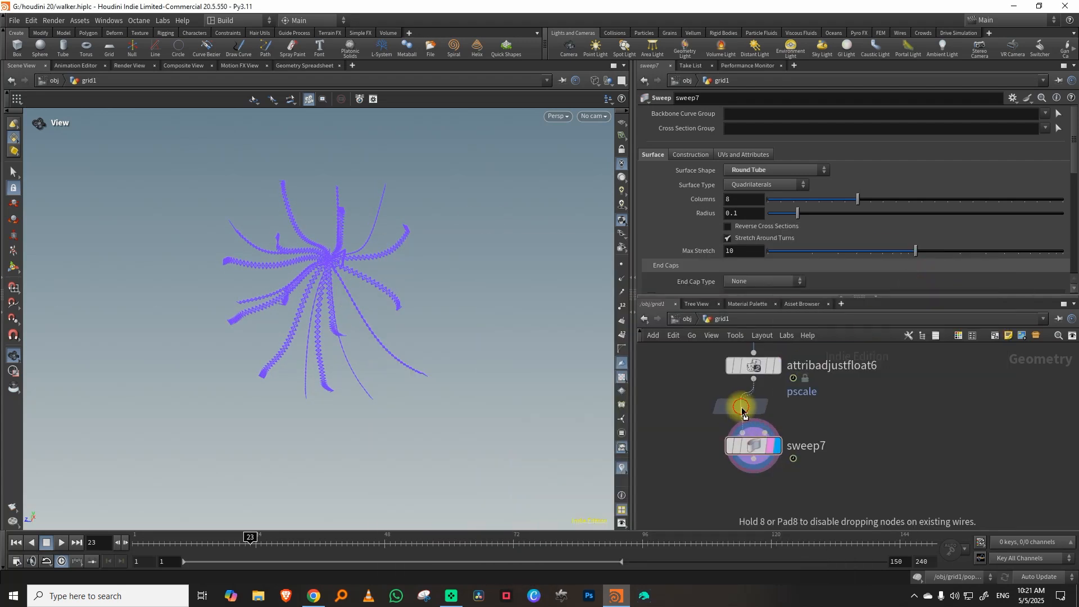
click(742, 419)
click(1067, 138)
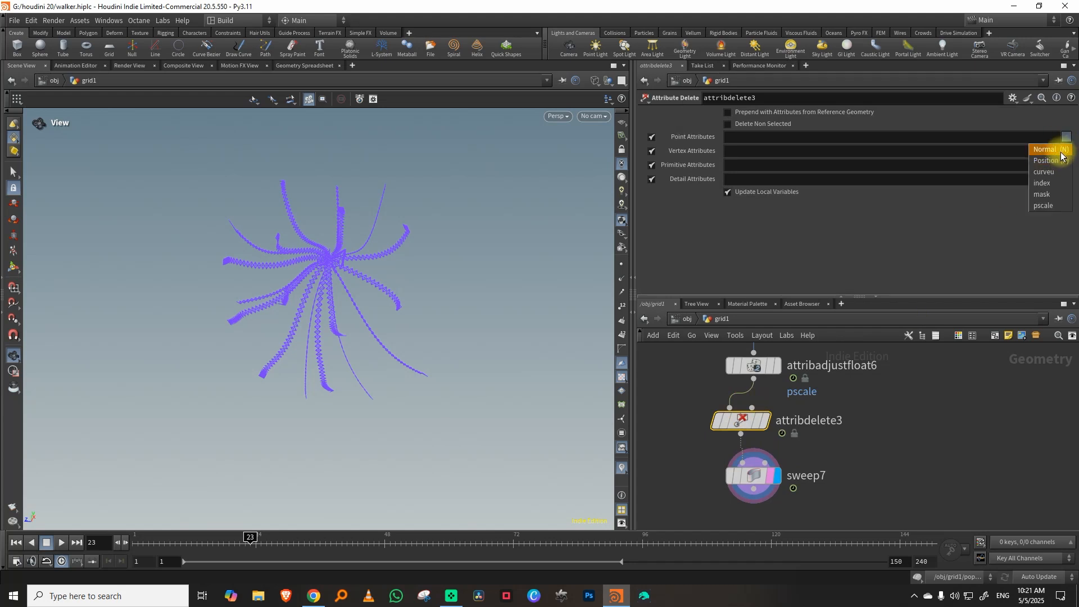
click(1057, 151)
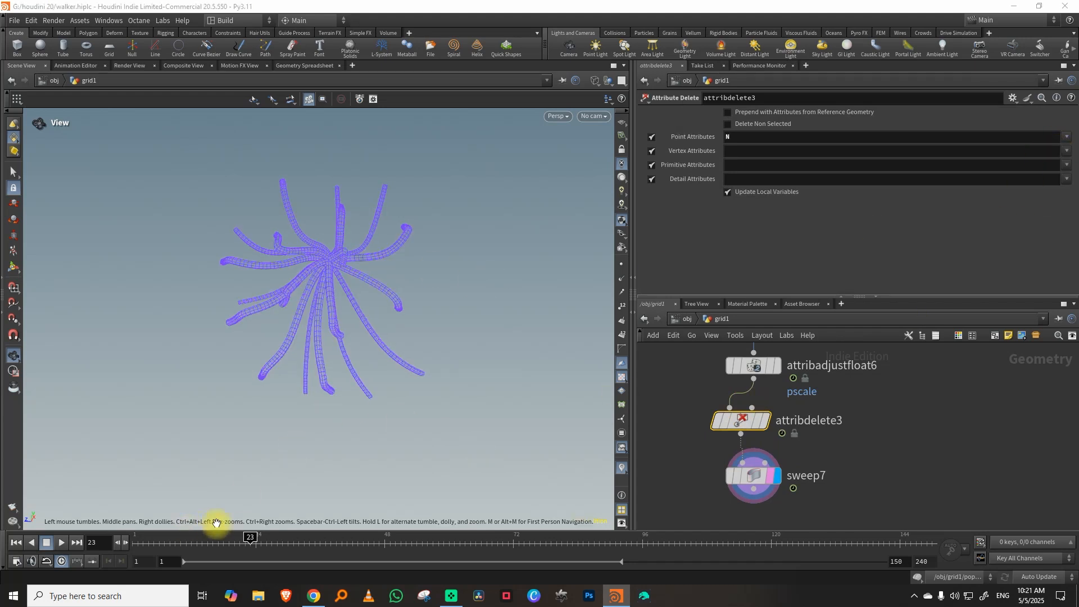
Step: Toggle the bypass of the pscale adjustment repeatedly to compare leg thickness, and scrub the timeline to frame 18
middle_drag(821, 402, 805, 448)
mouse_move(741, 412)
click(706, 386)
click(704, 387)
click(706, 387)
click(706, 387)
click(705, 387)
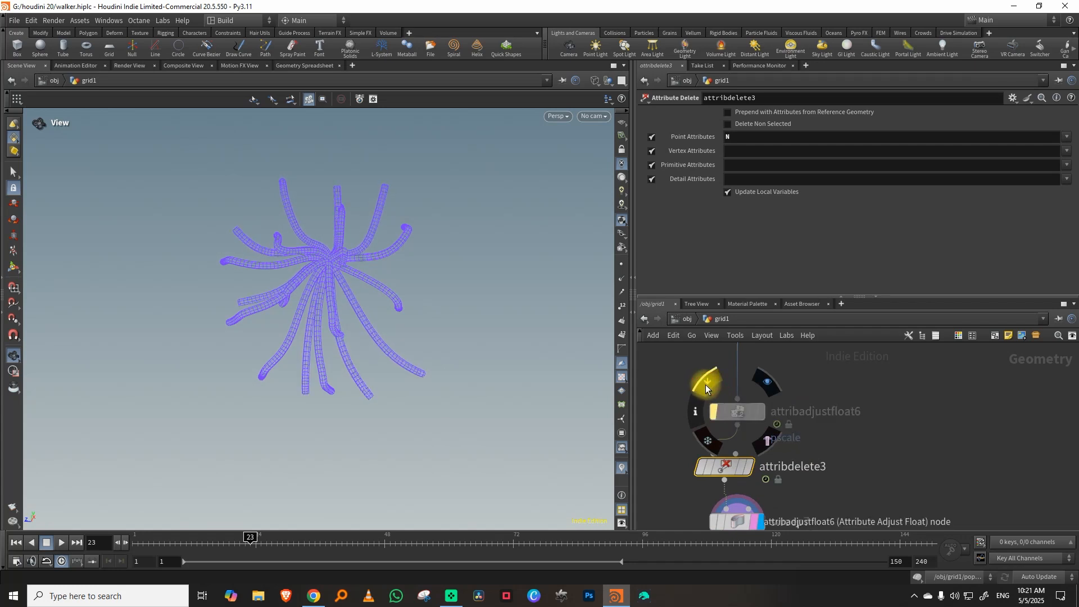
click(709, 385)
drag(250, 539, 223, 541)
Step: Move the starting point of the pscale adjustment's remap ramp to just past the middle of the ramp
middle_drag(875, 423, 874, 406)
click(722, 394)
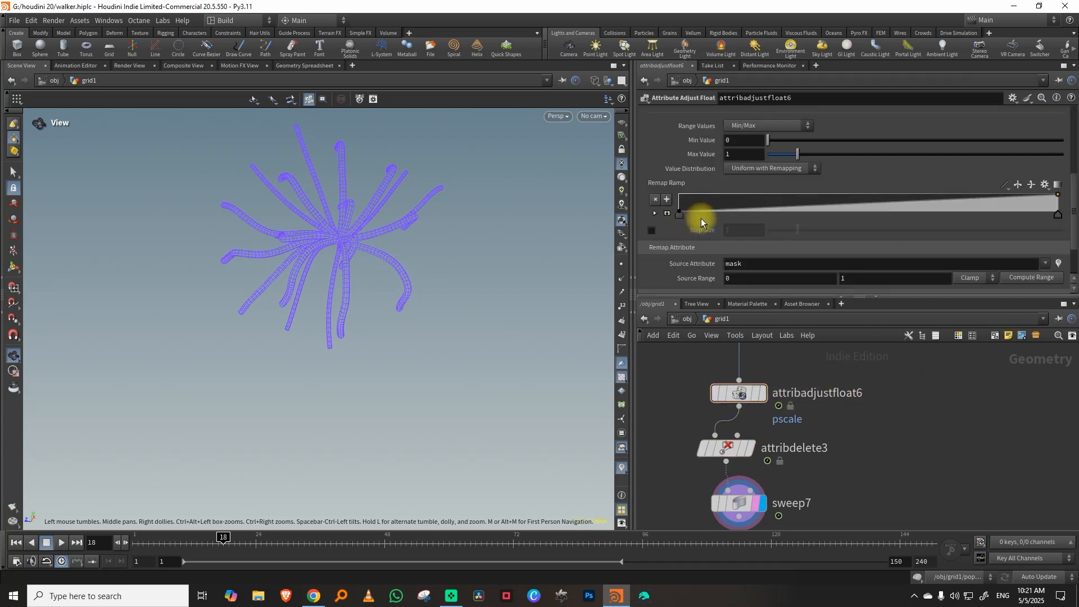
drag(682, 214, 727, 217)
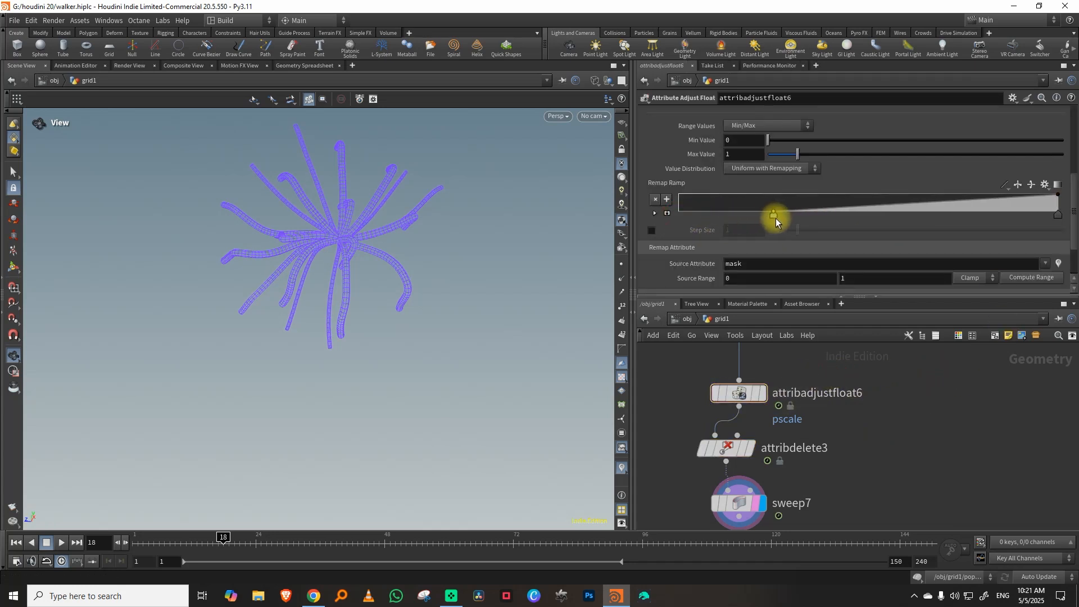
drag(838, 222, 900, 225)
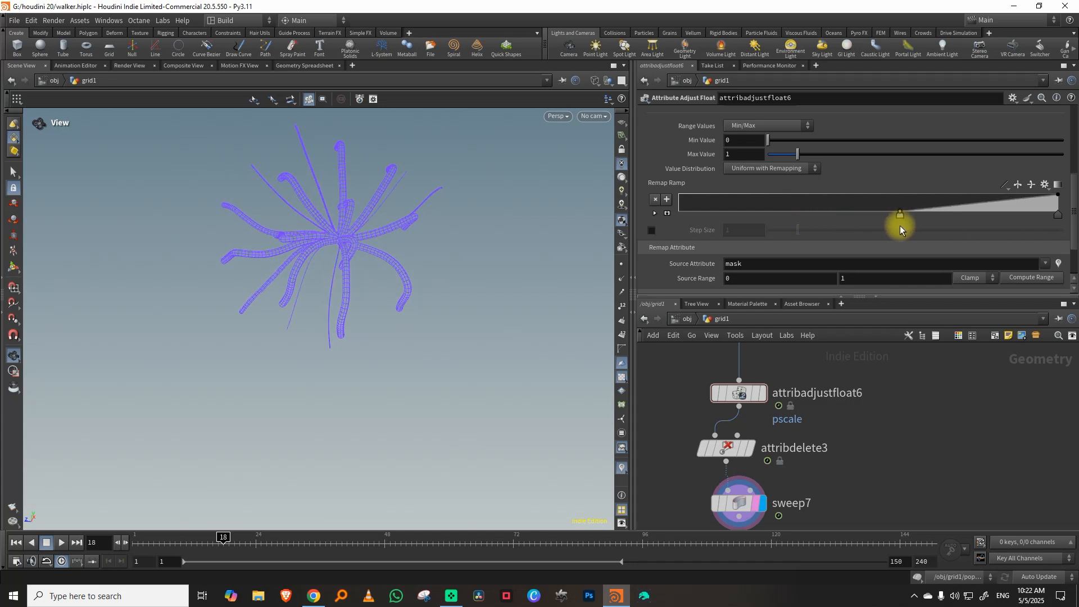
Step: Play the animation from frame 1 to examine the legs' varying thickness, and rewind to the first frame
key(space)
drag(521, 236, 386, 298)
drag(155, 535, 109, 544)
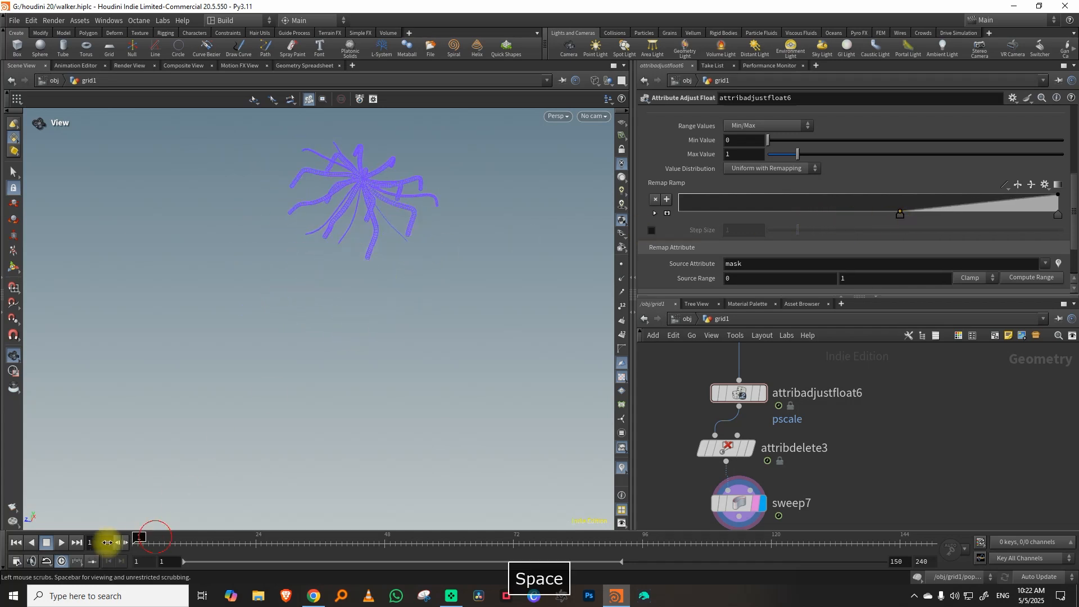
click(61, 543)
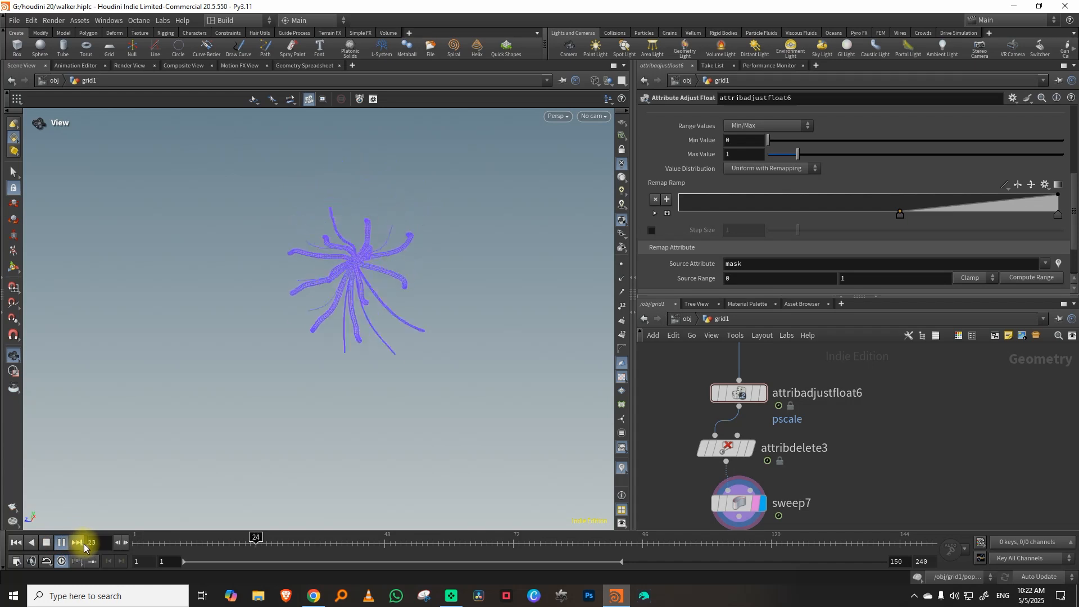
key(space)
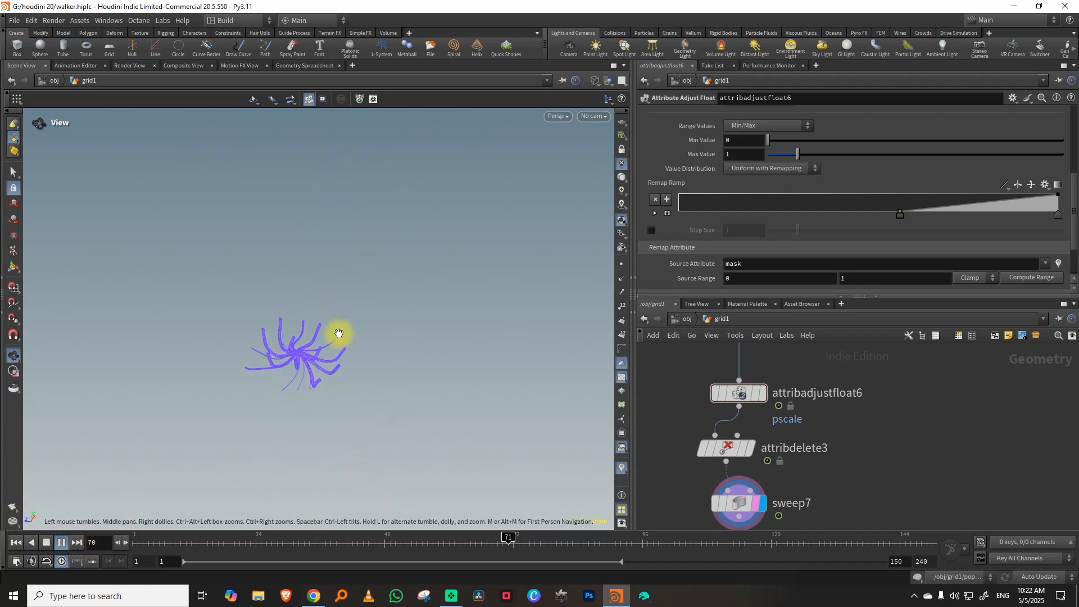
drag(141, 542, 132, 544)
Step: Enlarge the network editor and space out the pscale adjustment, Attribute Delete and Sweep nodes to make room between them
click(699, 503)
drag(741, 296, 742, 218)
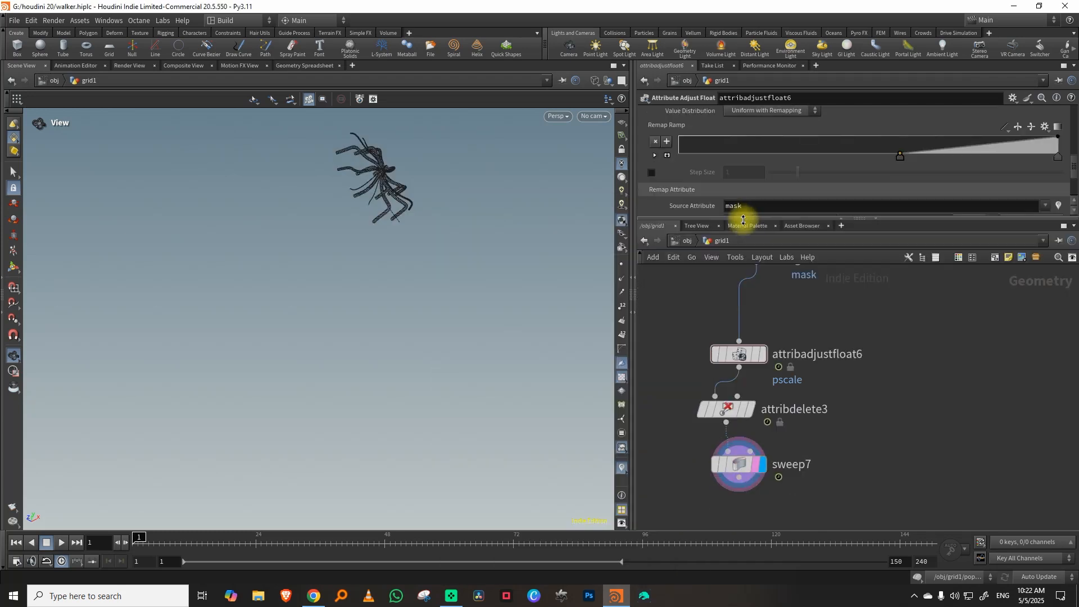
middle_drag(796, 382, 855, 386)
drag(791, 415, 803, 409)
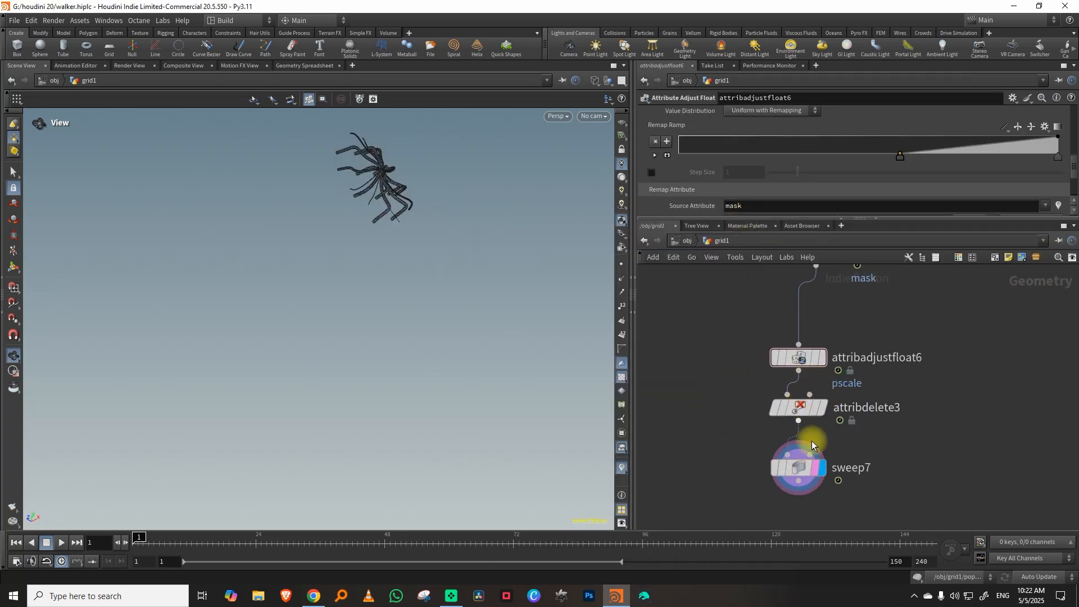
drag(799, 469, 801, 488)
drag(807, 361, 818, 344)
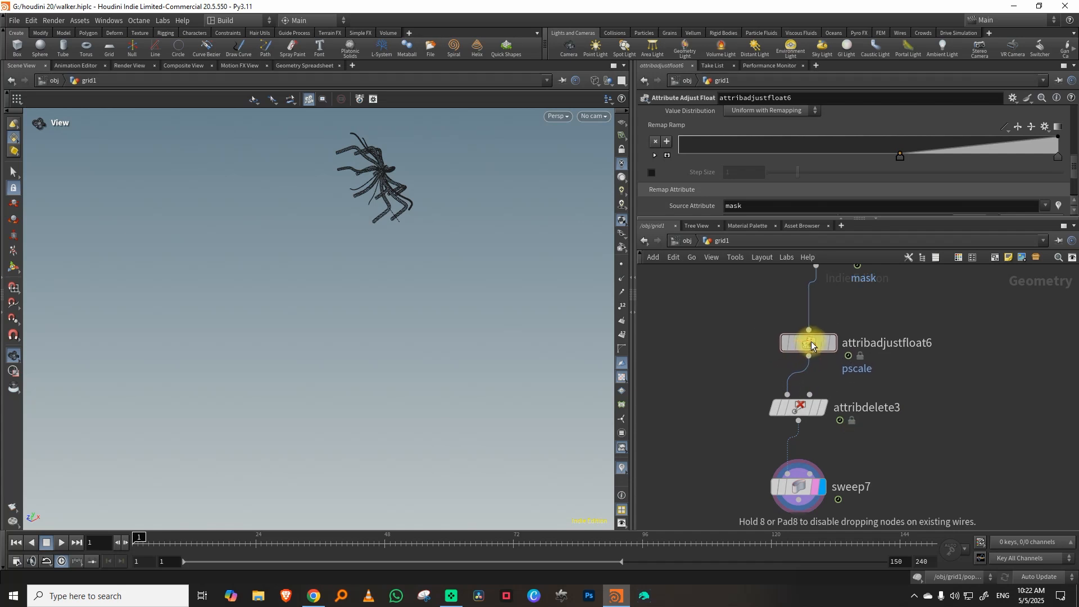
drag(805, 412, 817, 397)
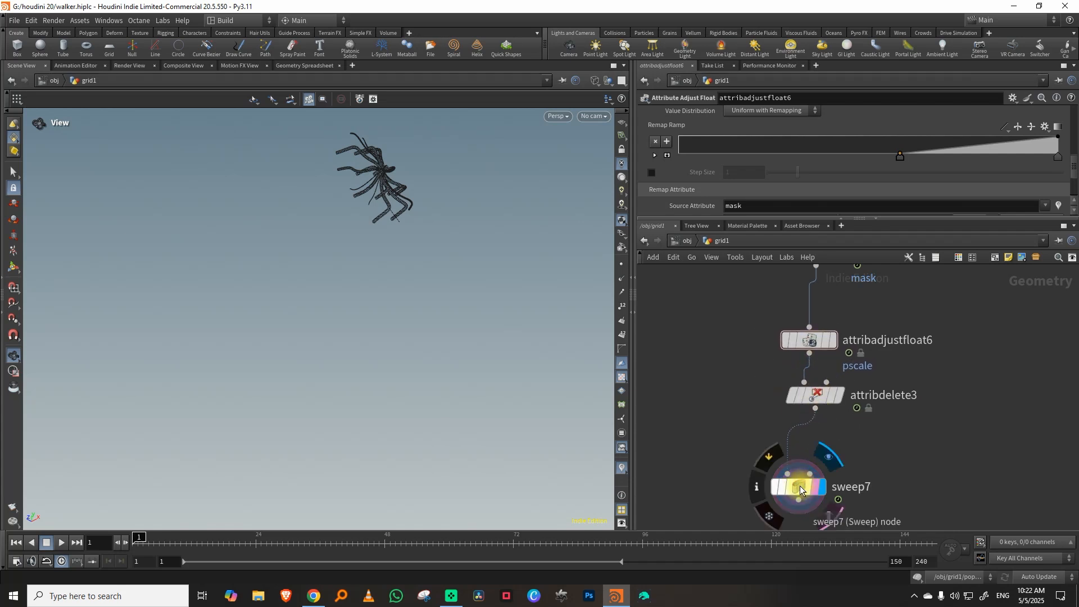
drag(800, 488, 816, 483)
drag(816, 399, 816, 428)
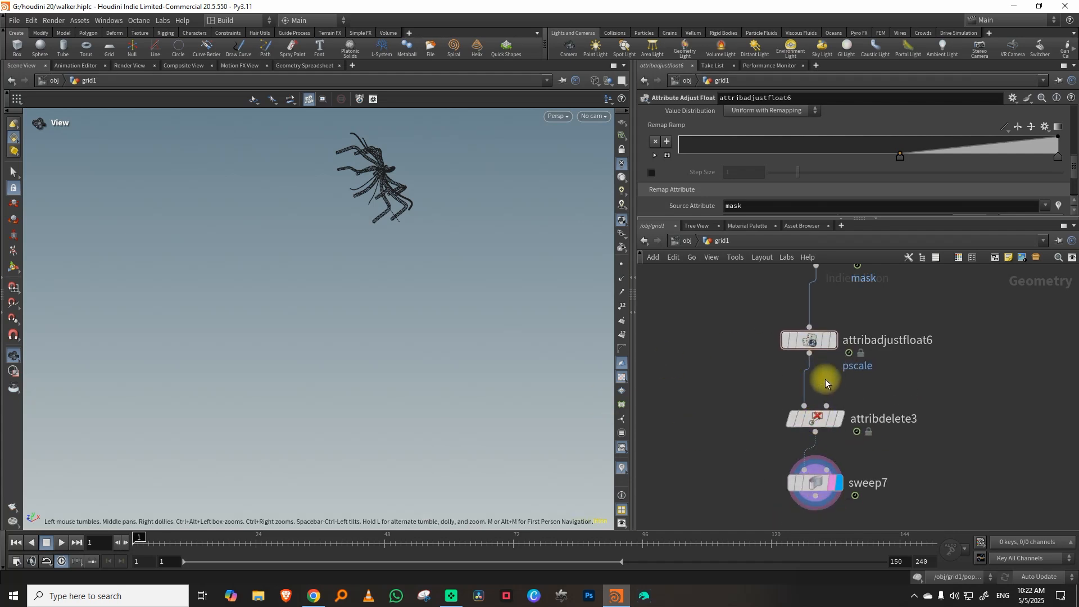
Step: Insert a second Attribute Adjust Float between the pscale adjustment and Attribute Delete, with its operation set to Multiply
key(Tab)
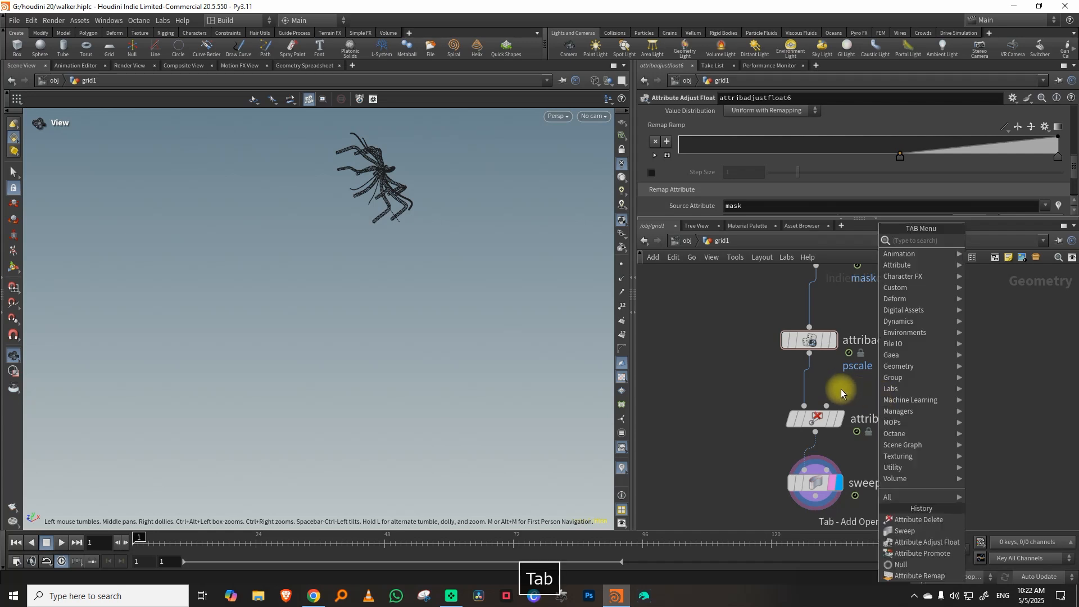
text(flo)
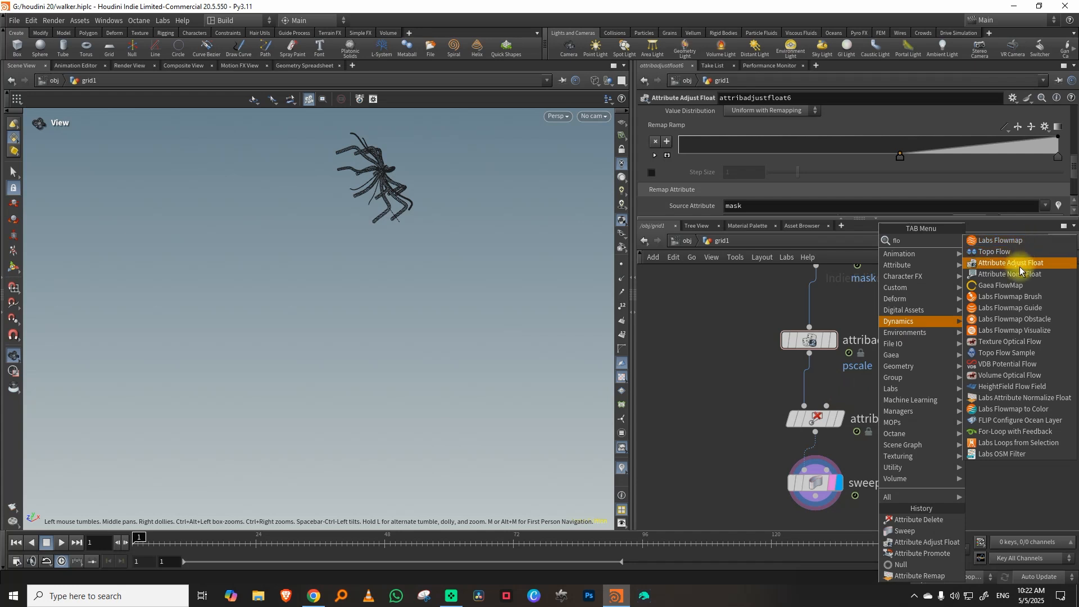
click(1019, 263)
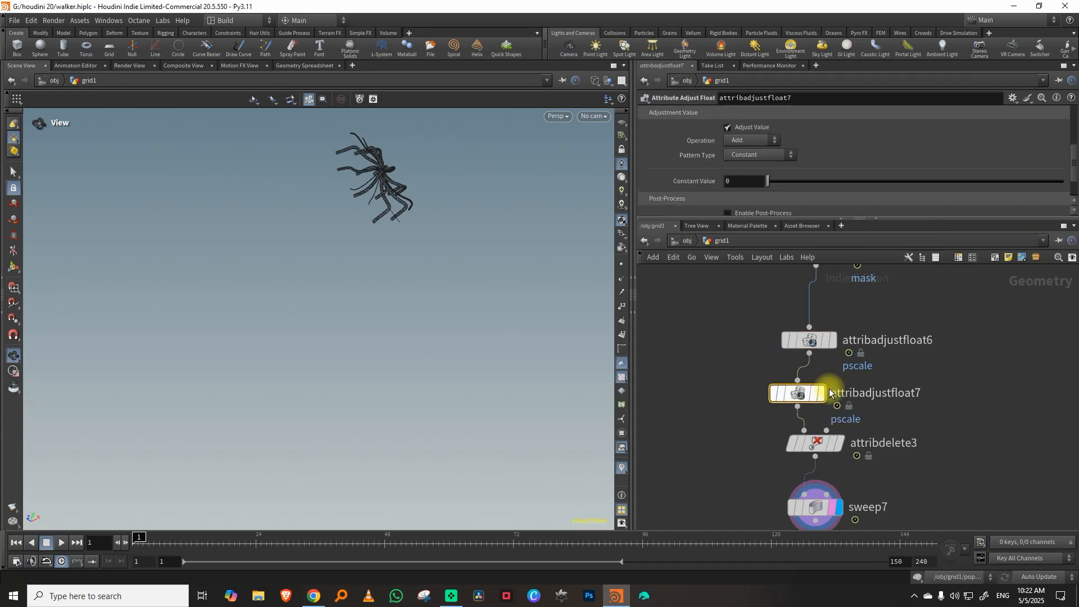
click(752, 140)
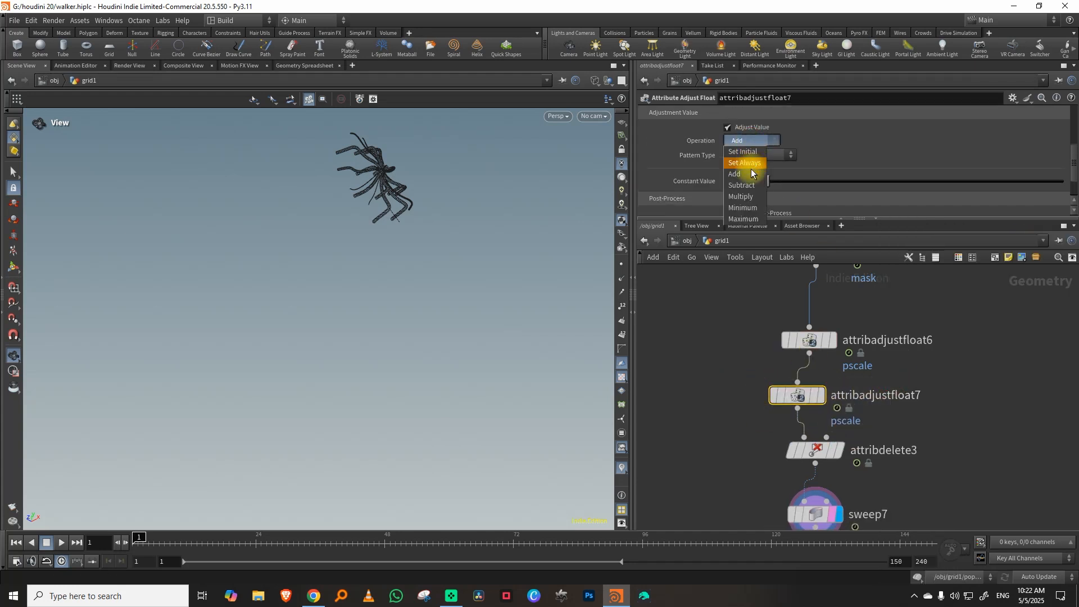
click(750, 197)
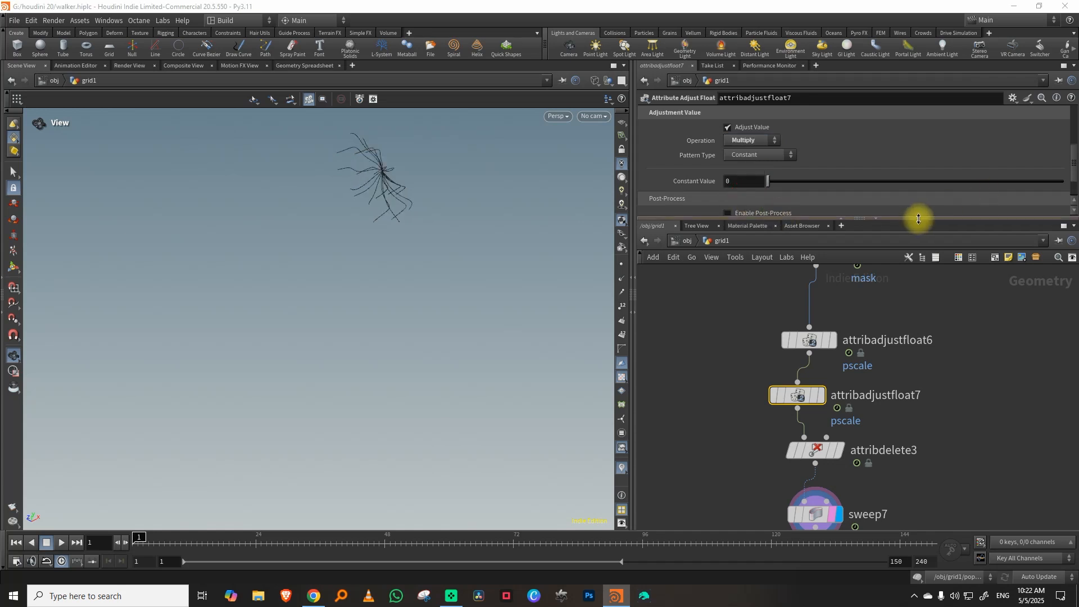
Step: Set the new adjustment's pattern type to Remap Attribute with curveu as the source attribute
drag(917, 220, 922, 300)
scroll(1042, 175, up, 1)
click(782, 245)
click(766, 289)
drag(1070, 187, 1066, 258)
double_click(747, 238)
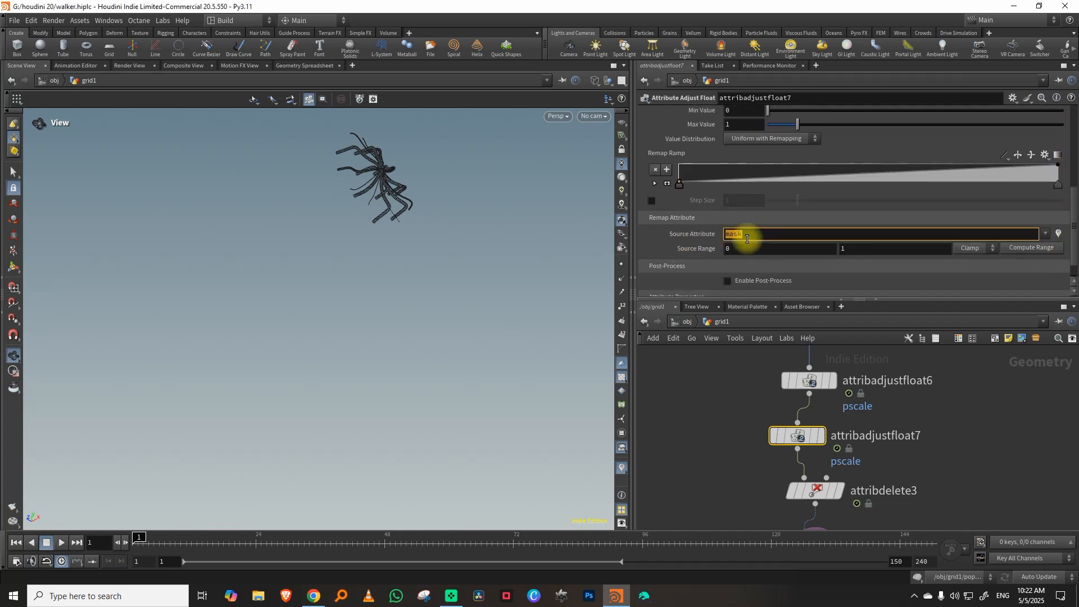
text(curveu)
key(Return)
scroll(1074, 176, up, 2)
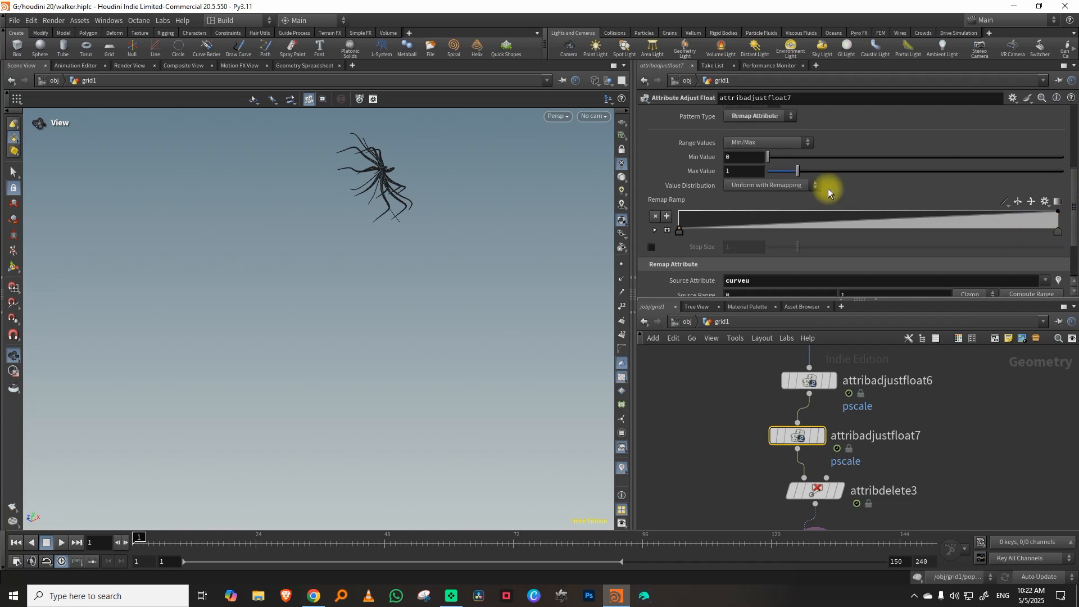
Step: Shape the curveu remap ramp with high ends and a dip near the start, and set the Max Value to 1.52
drag(680, 230, 769, 220)
drag(715, 220, 715, 212)
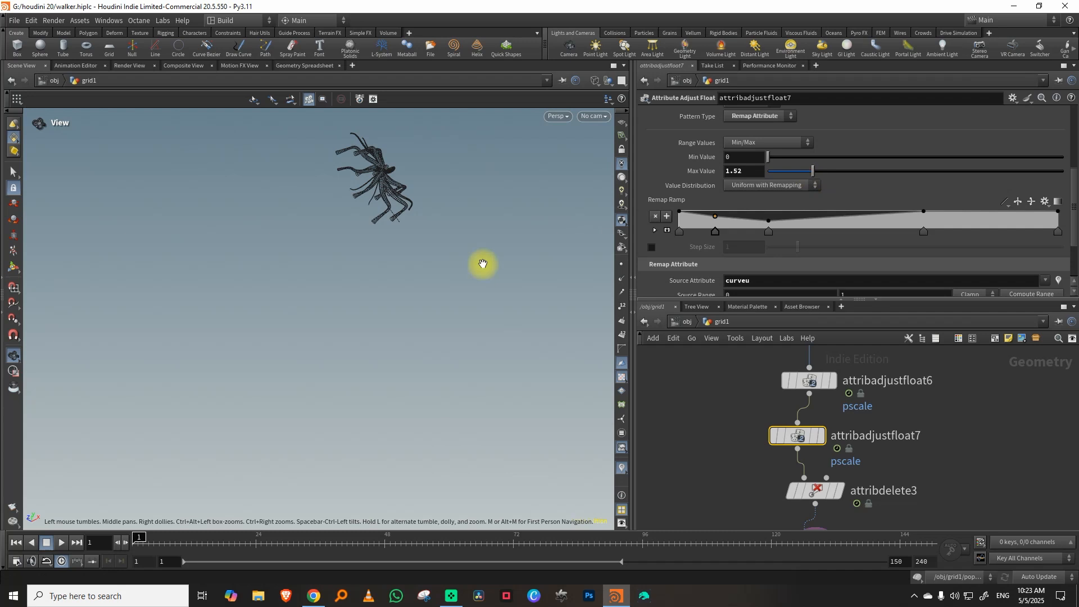
drag(452, 259, 362, 230)
right_drag(354, 183, 521, 137)
middle_drag(426, 186, 418, 257)
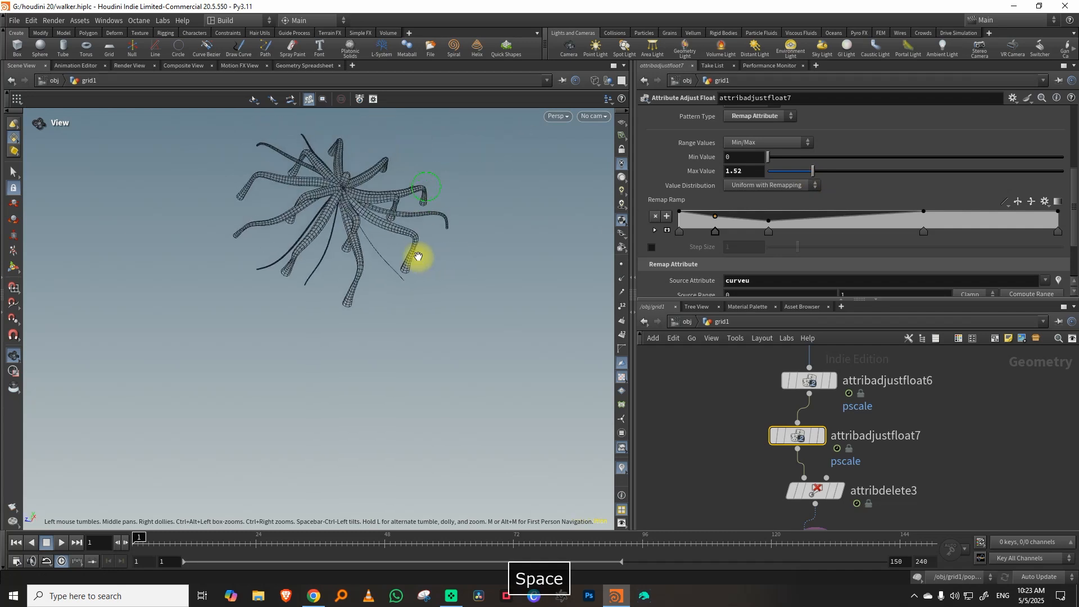
drag(419, 256, 638, 227)
Step: Refine the curveu ramp into a short high start and a long low middle rising to the end, and play the animation
drag(715, 215, 706, 208)
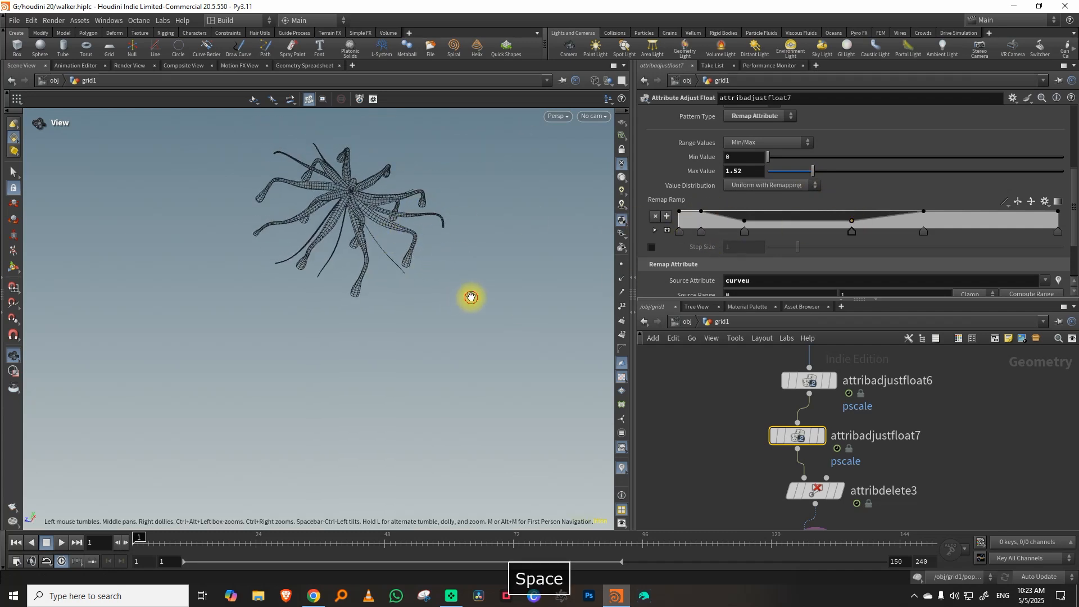
drag(470, 297, 233, 431)
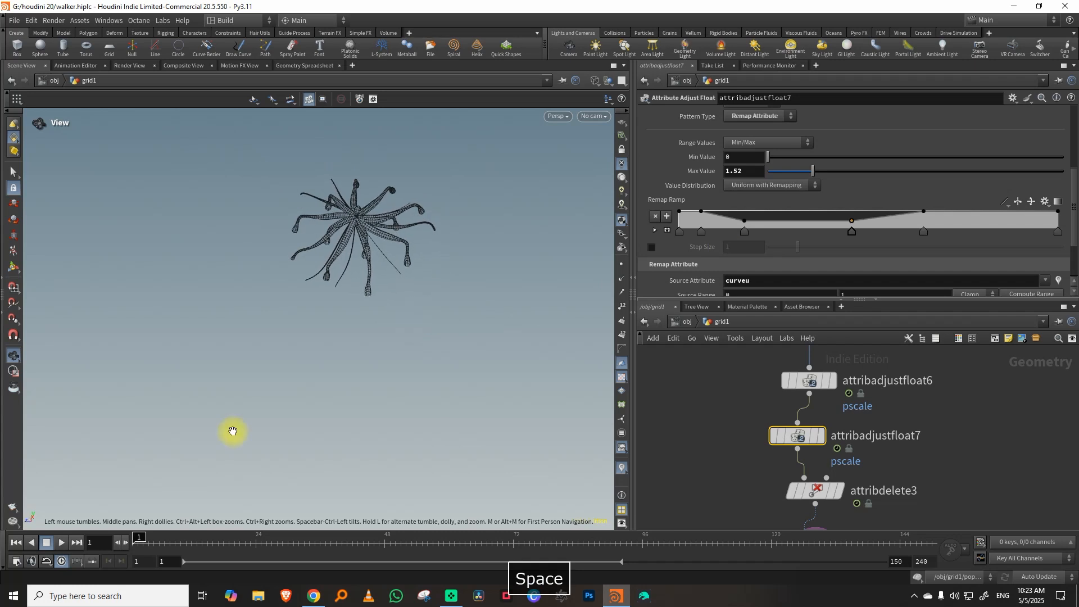
drag(924, 212, 936, 220)
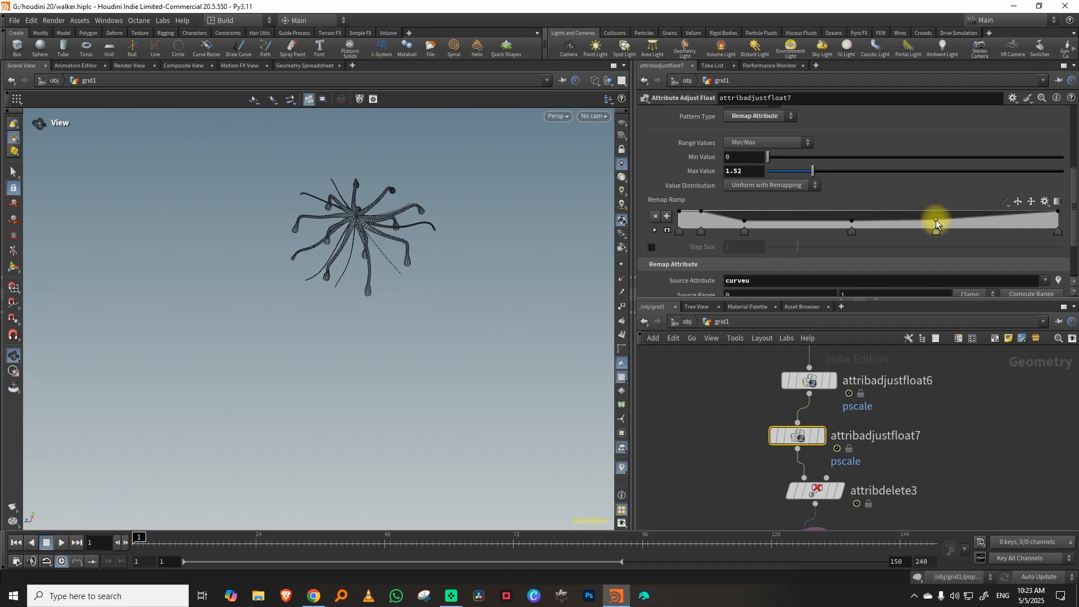
click(59, 544)
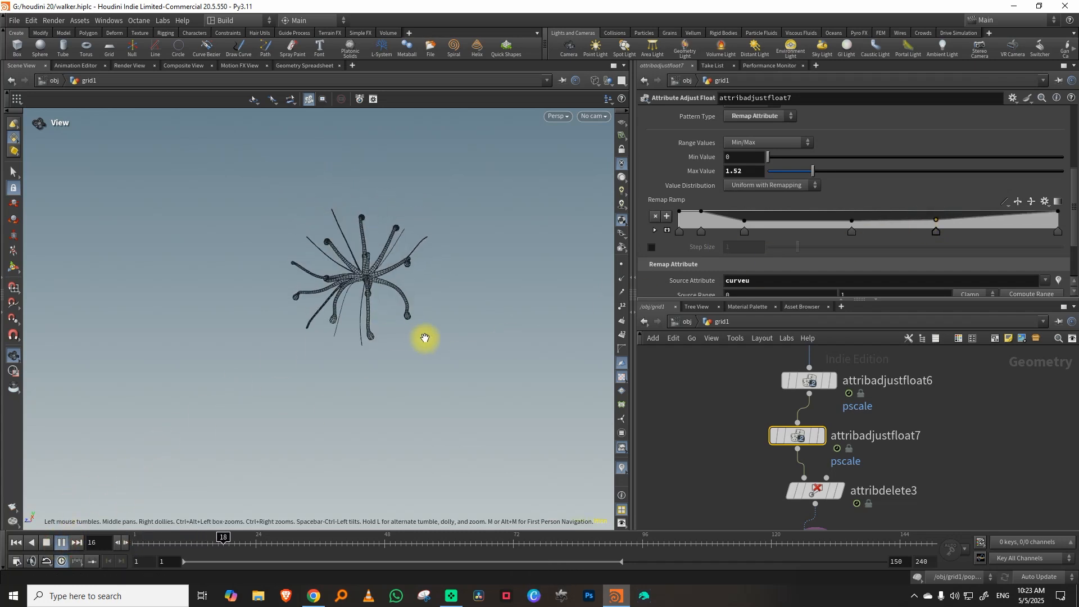
click(67, 543)
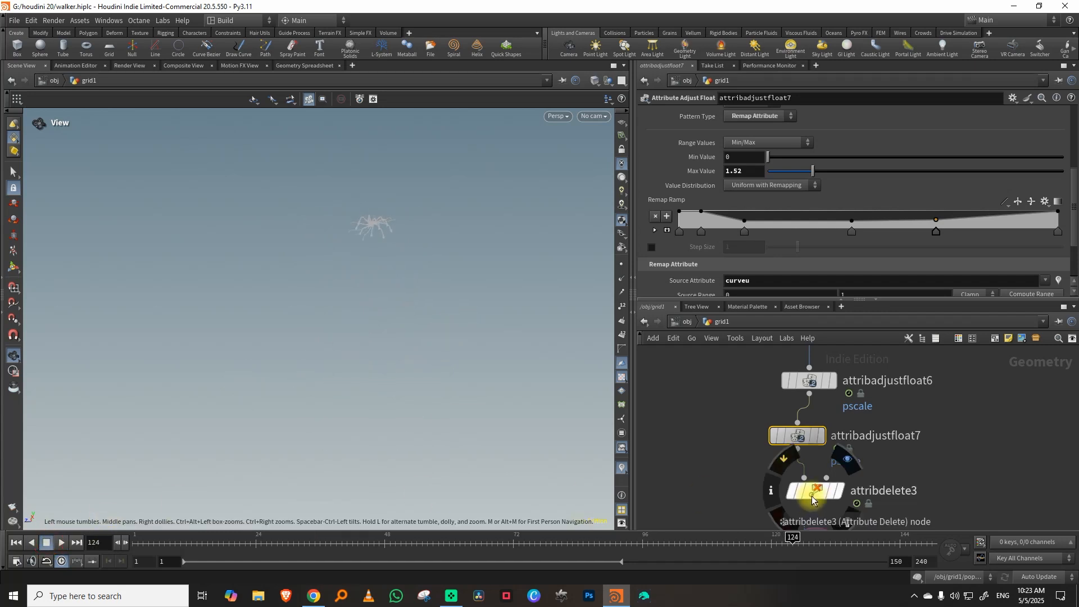
Step: Compare the displayed output of the Attribute Delete and the Sweep below it, and move the Sweep farther down the network
middle_drag(729, 496, 771, 398)
click(780, 431)
click(537, 324)
click(768, 200)
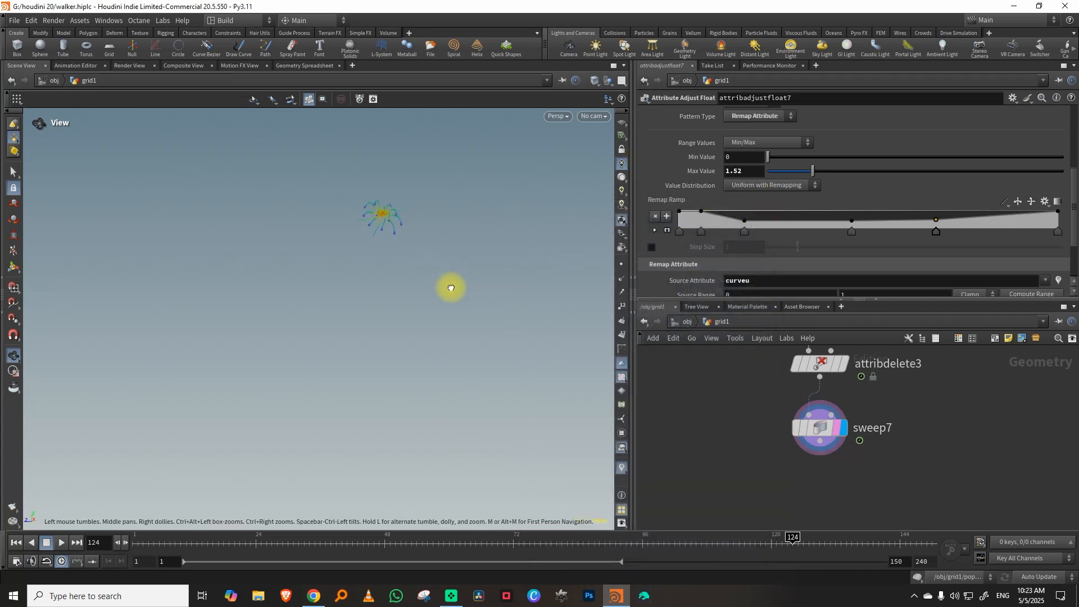
click(843, 365)
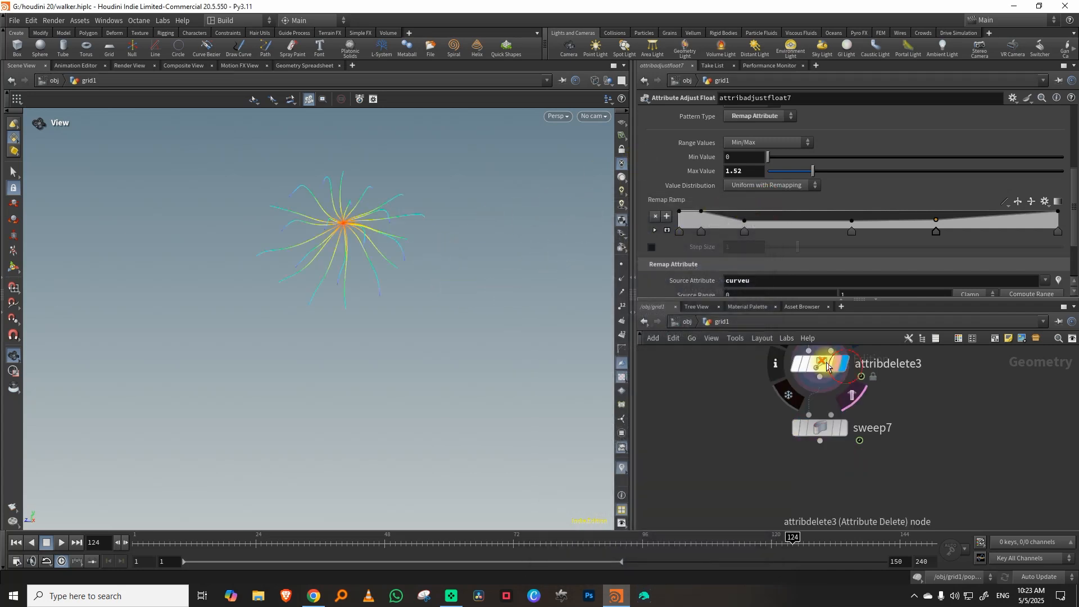
click(827, 365)
click(843, 428)
click(824, 427)
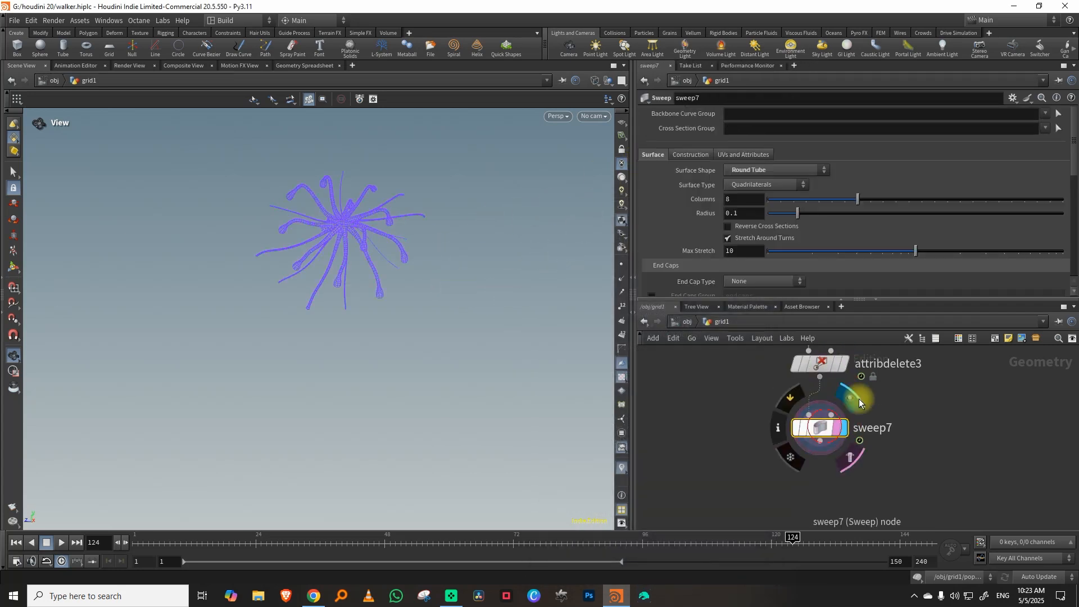
drag(836, 416, 833, 475)
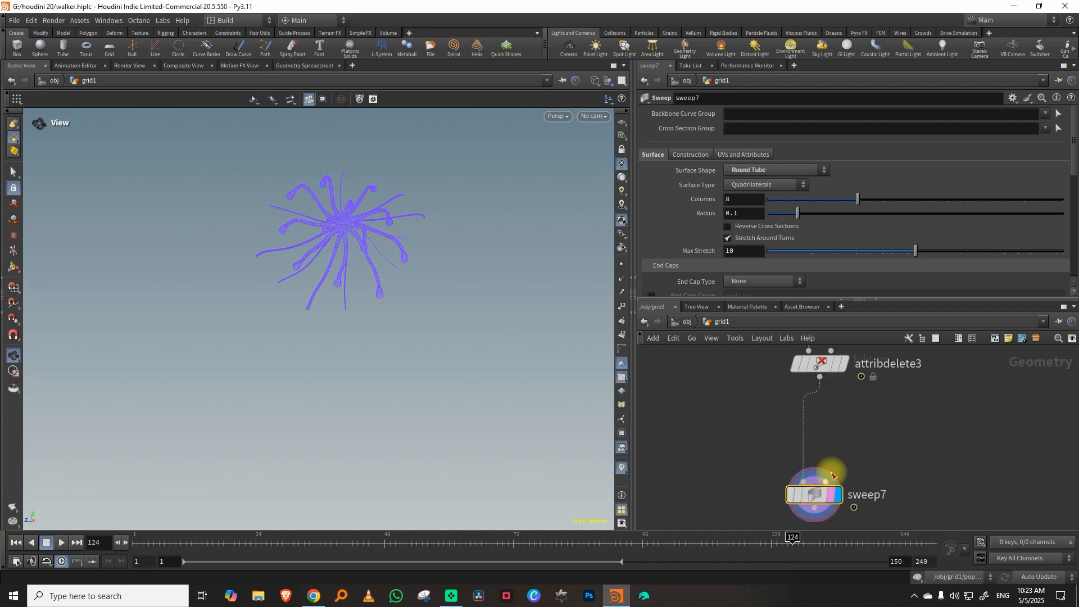
Step: Check the grid1 object's Shade Open Curves In Viewport option and return to its geometry network
click(684, 321)
click(883, 407)
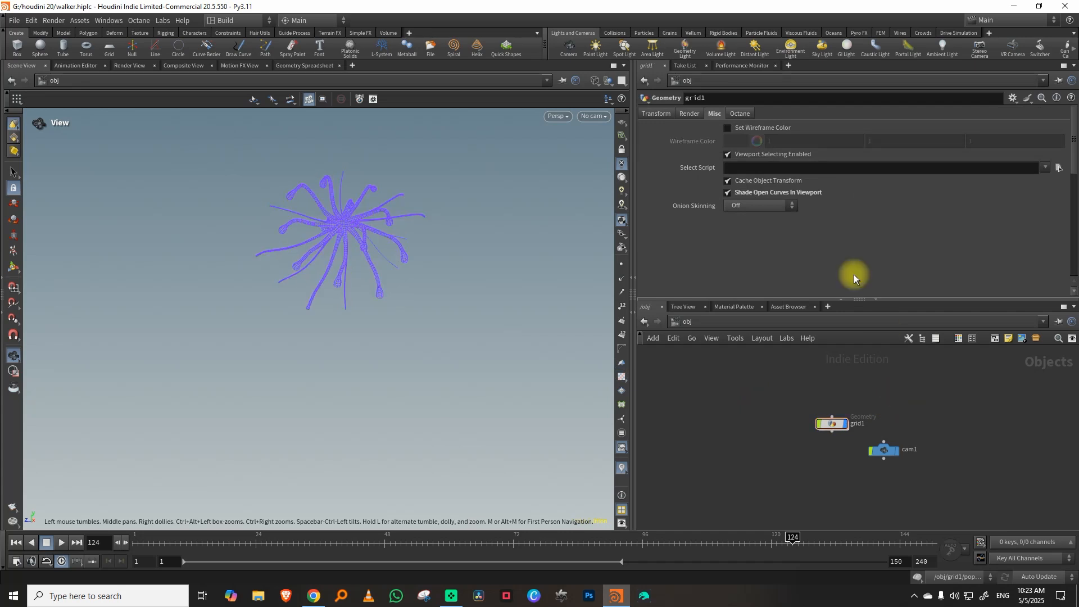
double_click(830, 422)
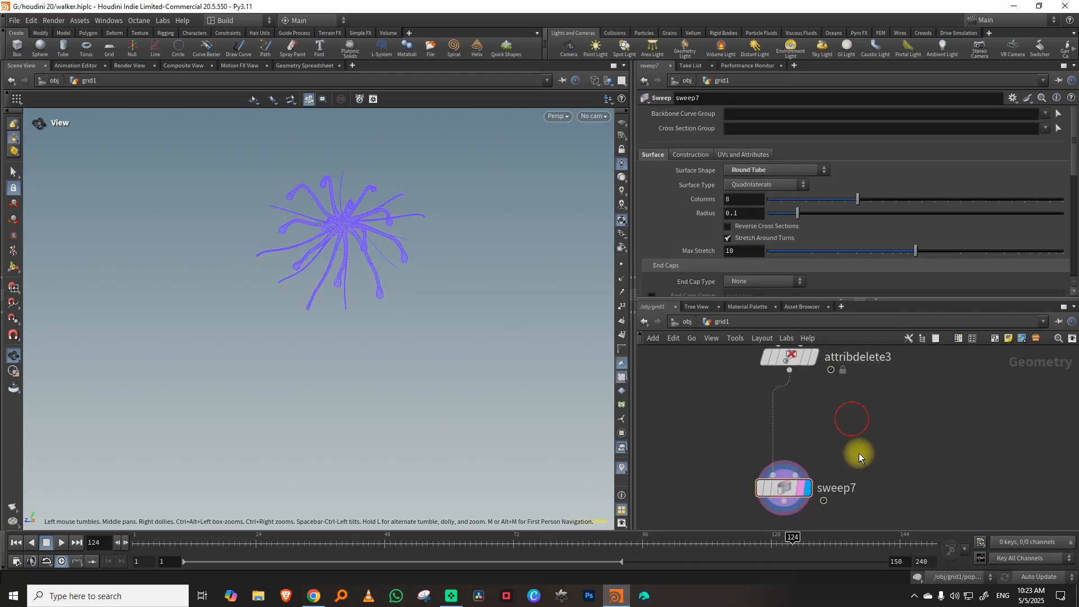
Step: Branch a new Attribute Adjust Float off the Attribute Delete, display it, and set its attribute name to width
key(Tab)
text(float)
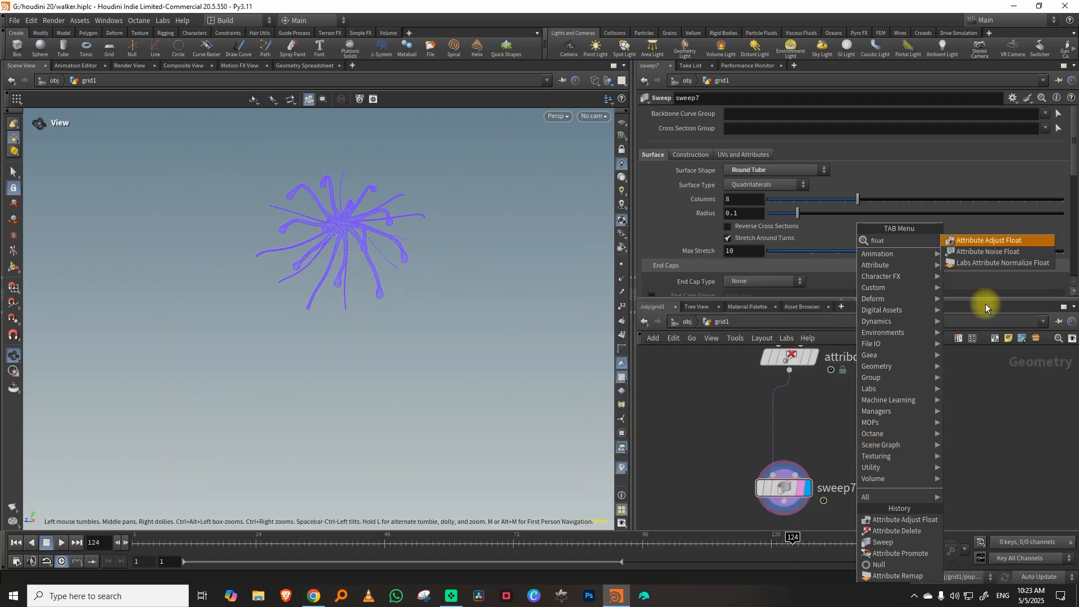
click(995, 244)
click(888, 439)
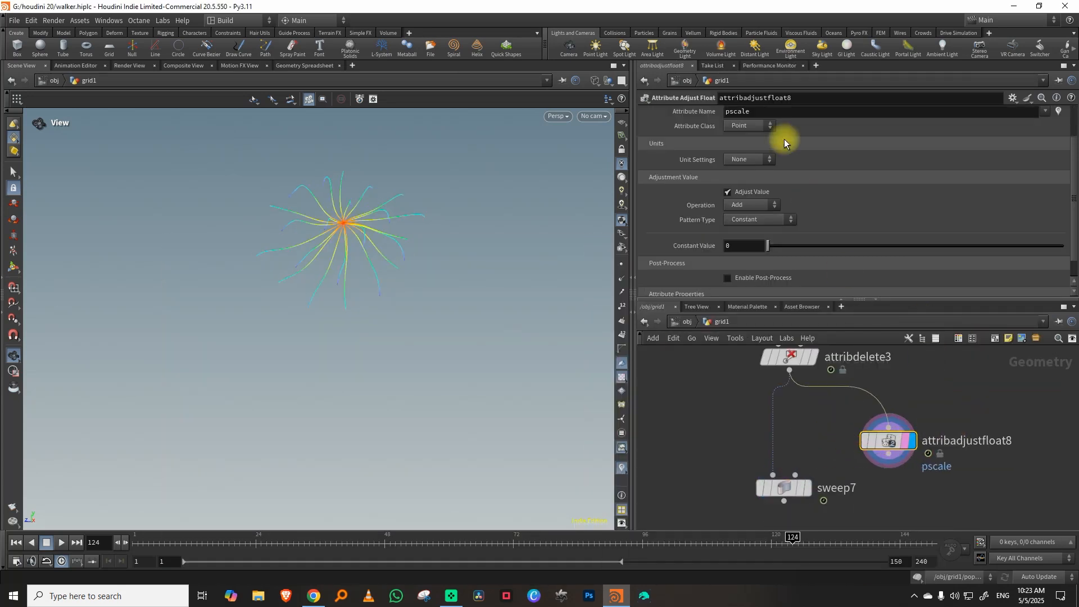
text(width)
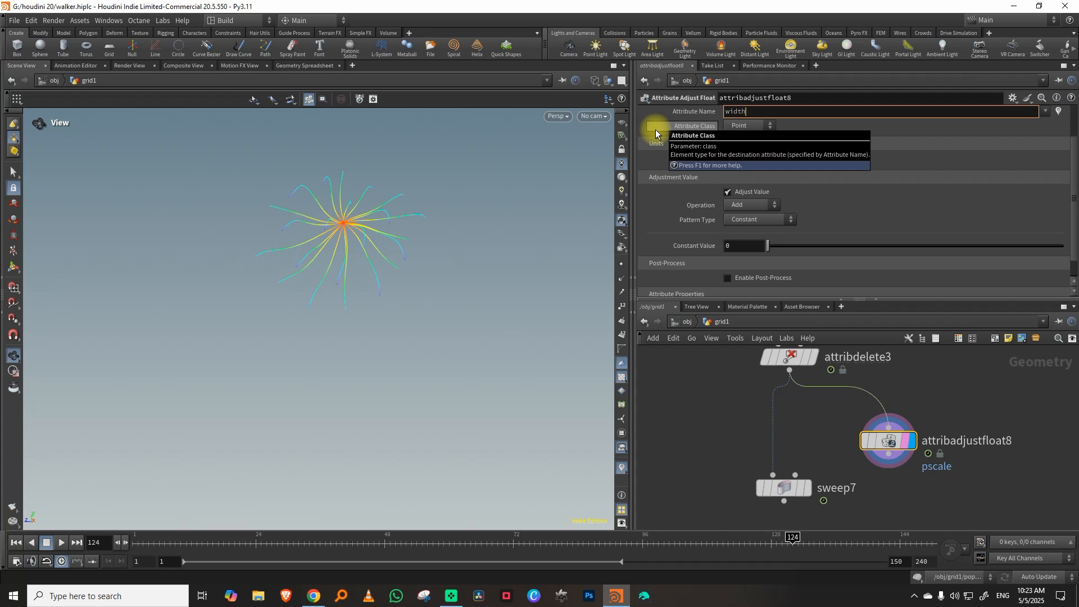
key(Return)
Step: Set the width adjustment's operation to Set Always and its pattern type to Remap Attribute with pscale as the source attribute
click(753, 205)
click(745, 228)
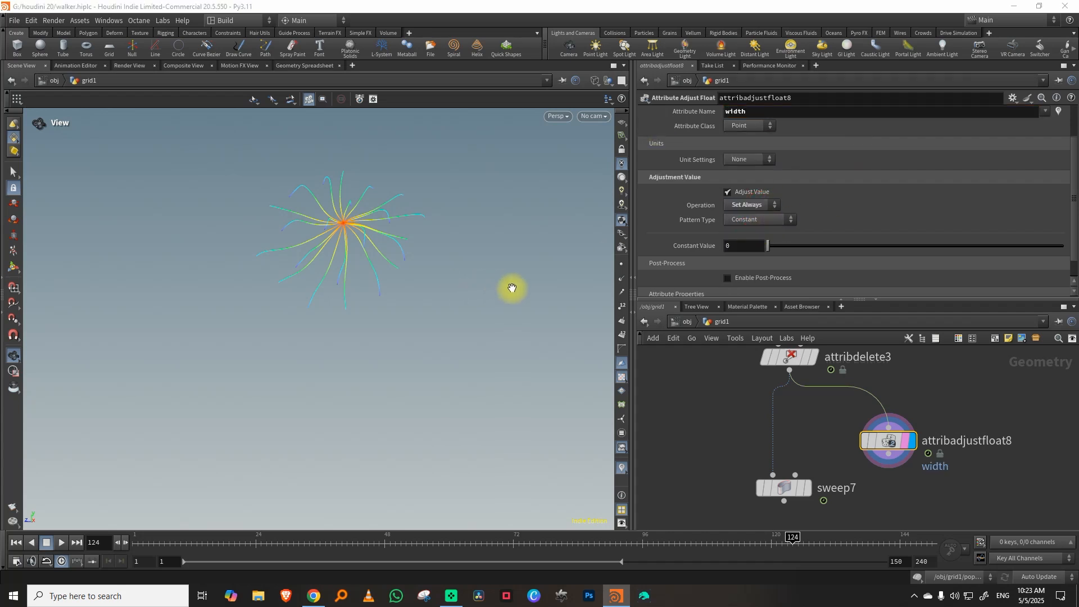
key(w)
click(775, 221)
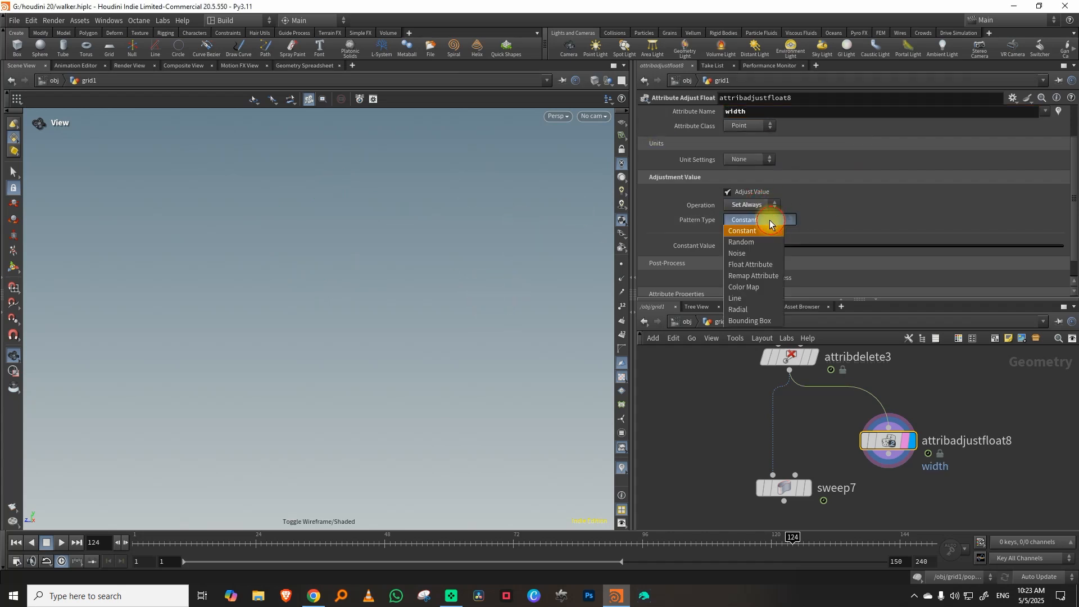
click(769, 266)
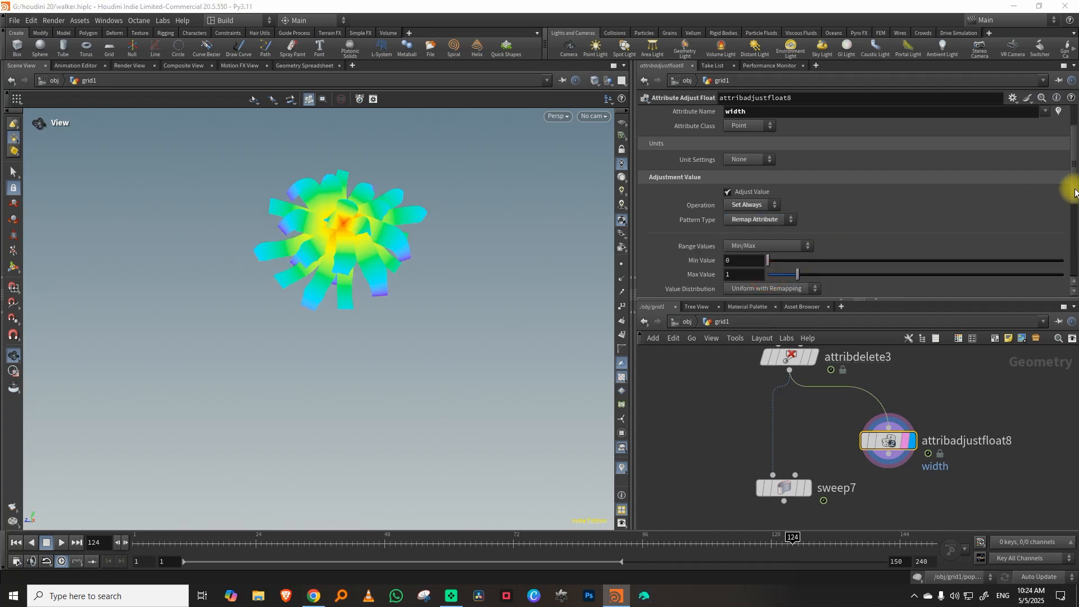
drag(1075, 192, 1062, 258)
click(751, 209)
text(Pscale)
key(Return)
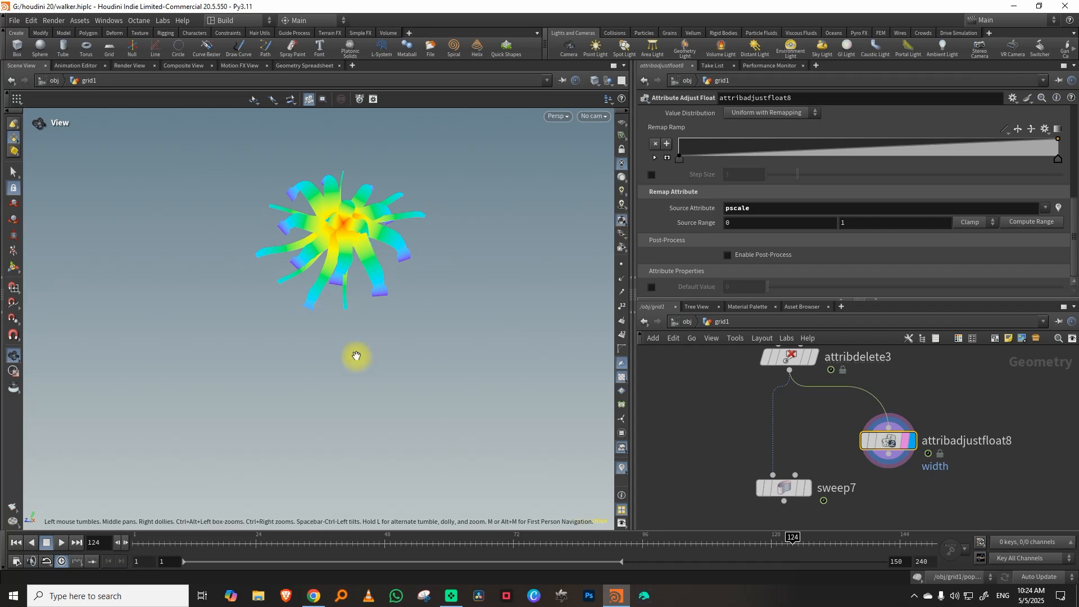
Step: Preview the ribbon legs in the animation and set the width adjustment's Max Value to 0.34
drag(160, 543, 85, 547)
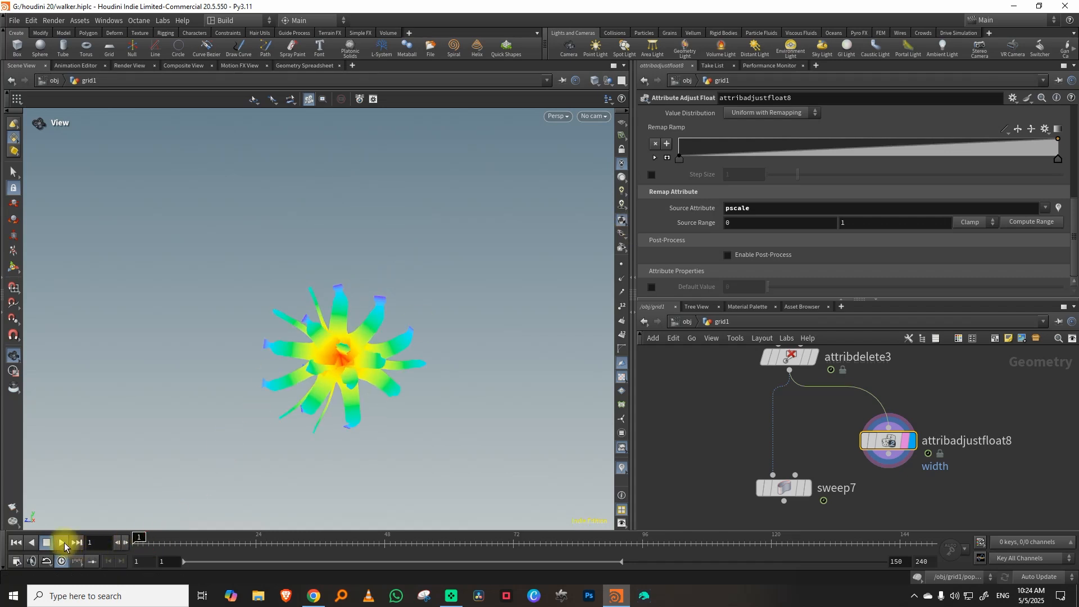
click(64, 543)
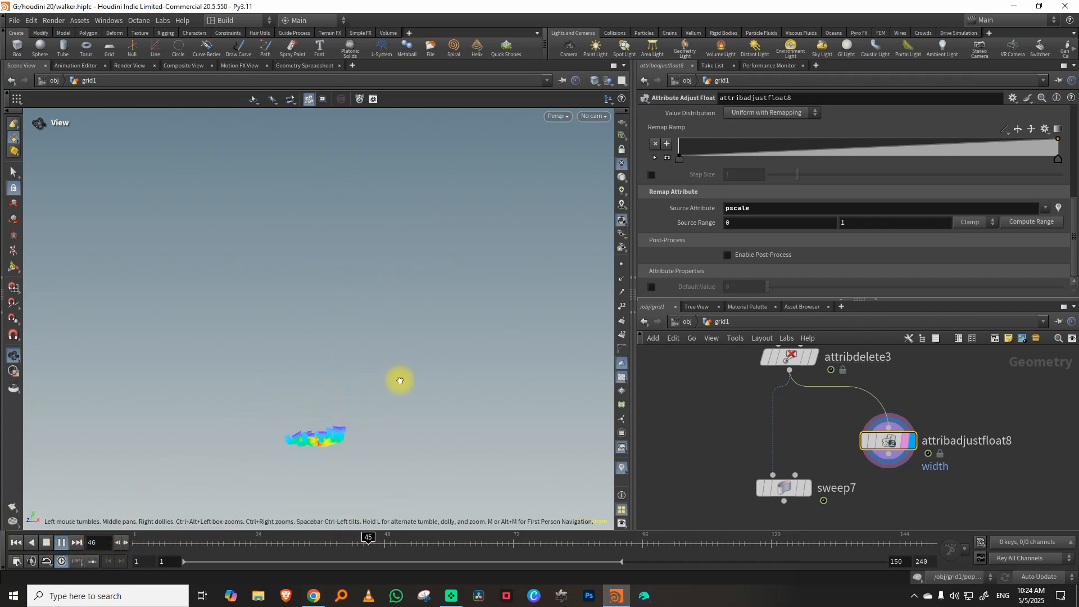
click(191, 543)
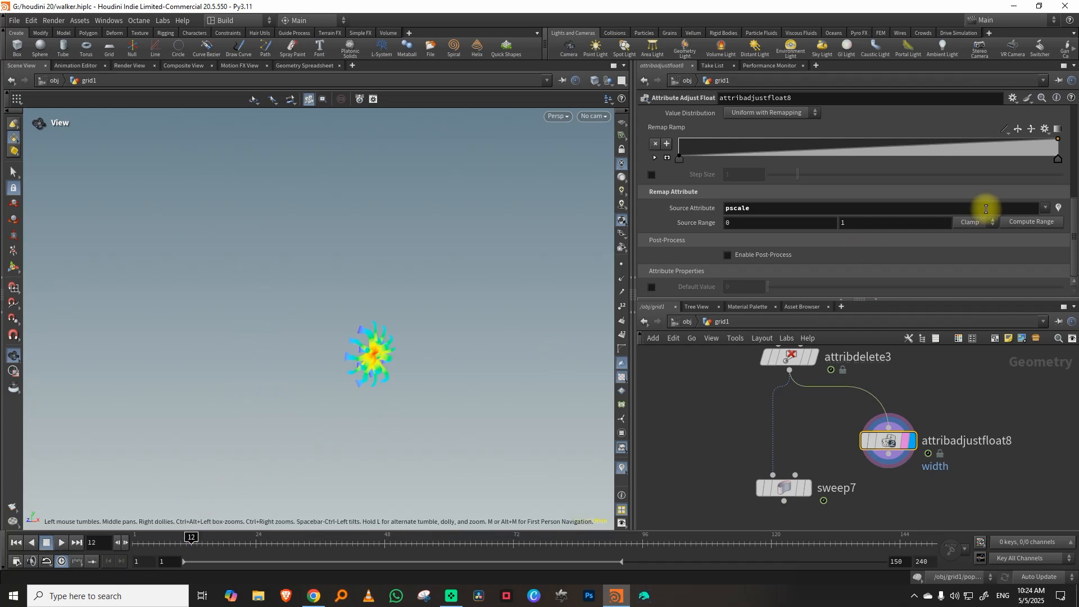
drag(1075, 202, 1066, 163)
drag(814, 218, 777, 214)
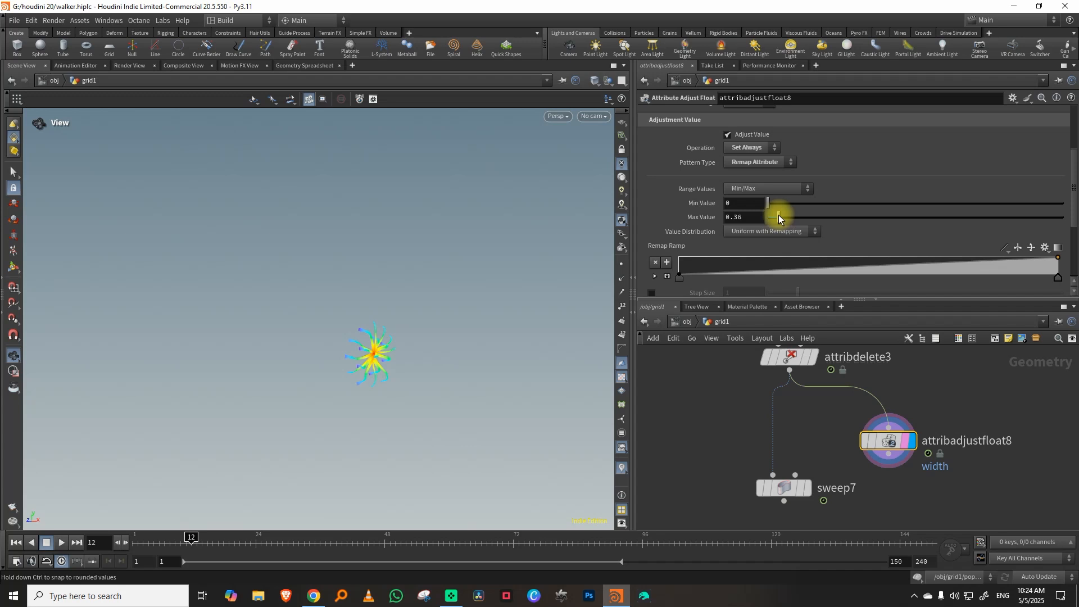
click(134, 543)
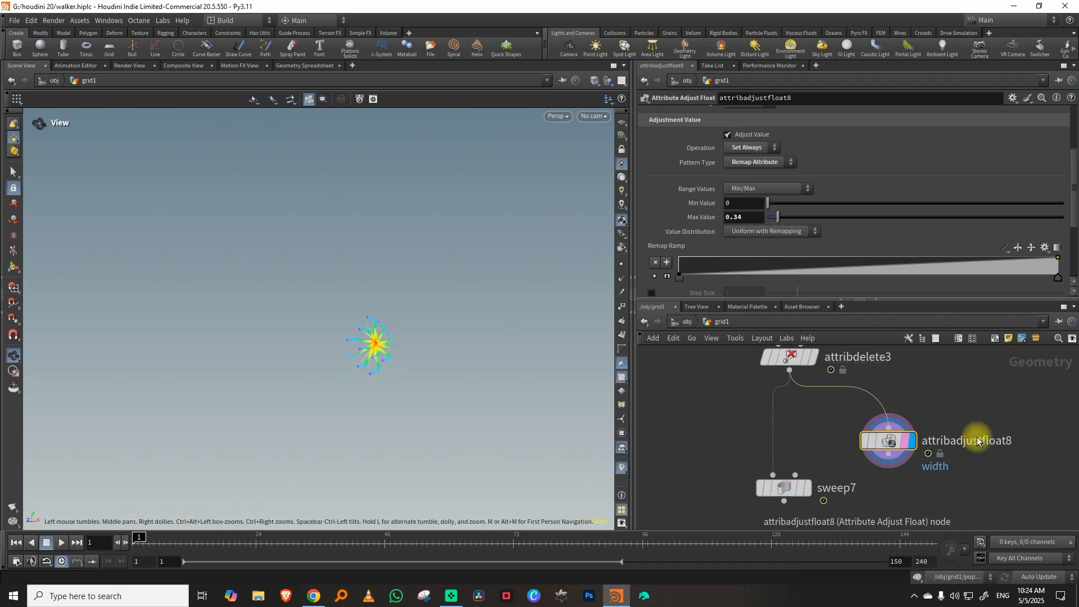
Step: Insert a Color node between Attribute Delete and the width adjustment, using Ramp from Attribute driven by curveu
key(Tab)
text(color)
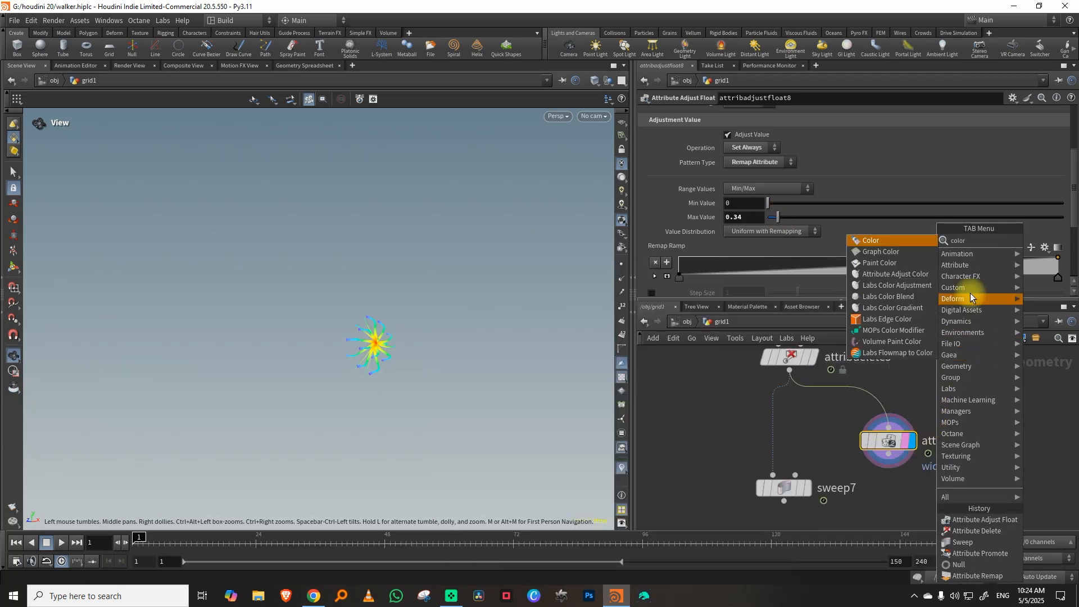
click(896, 241)
click(878, 407)
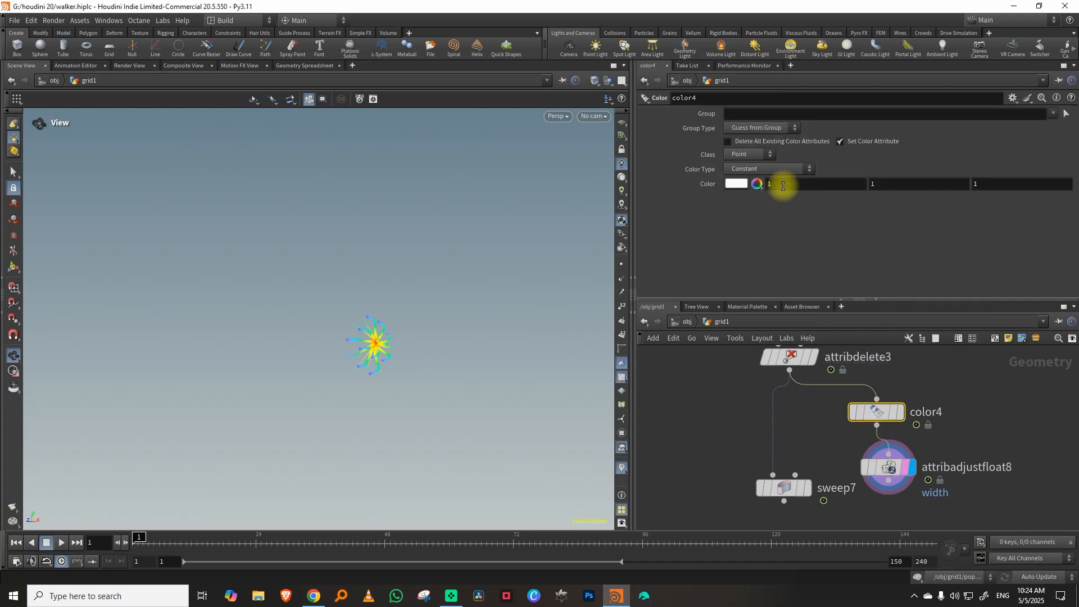
click(773, 215)
click(1064, 184)
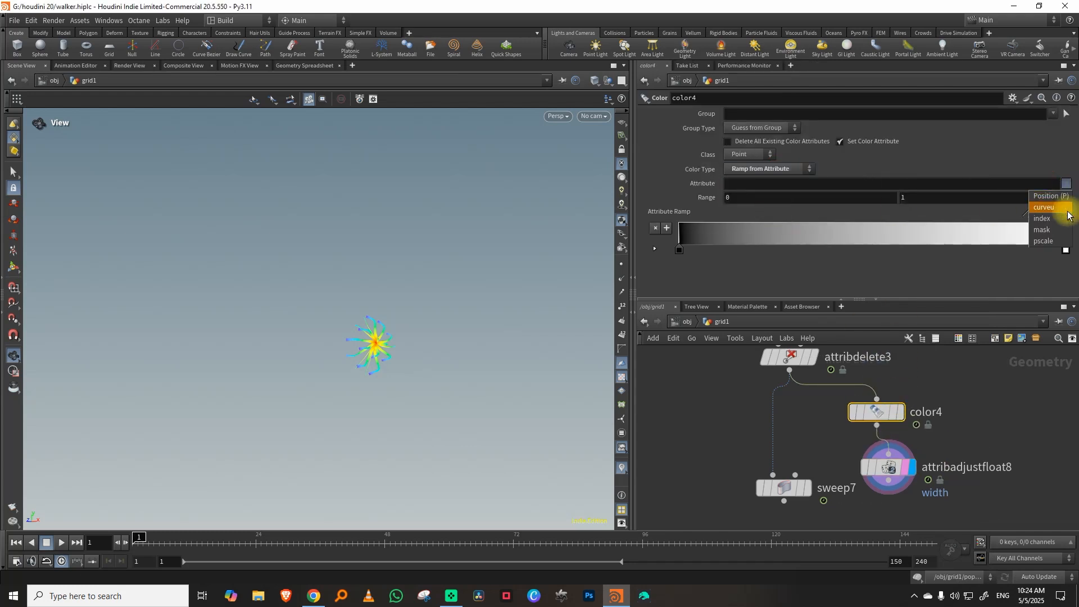
click(1047, 208)
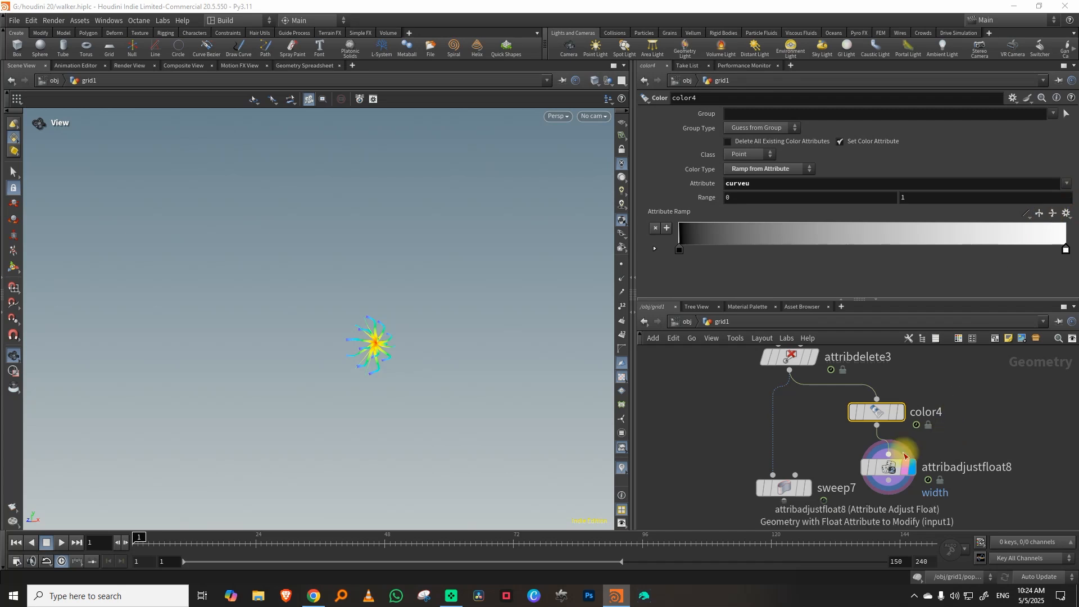
Step: Turn off the curveu visualization and color the end of the Color ramp red, previewing the result in the animation
click(845, 467)
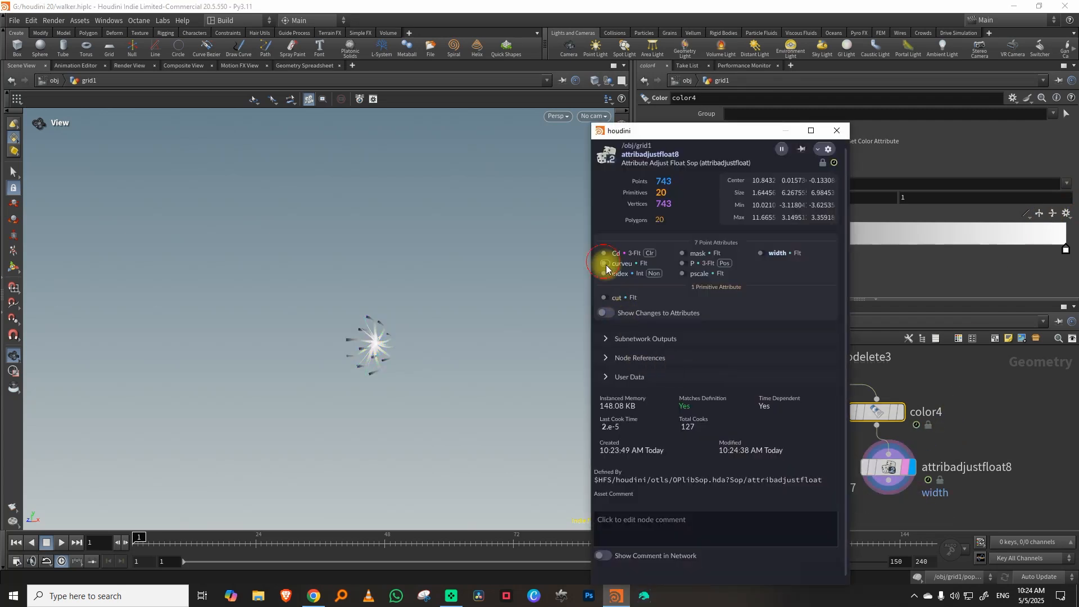
click(838, 132)
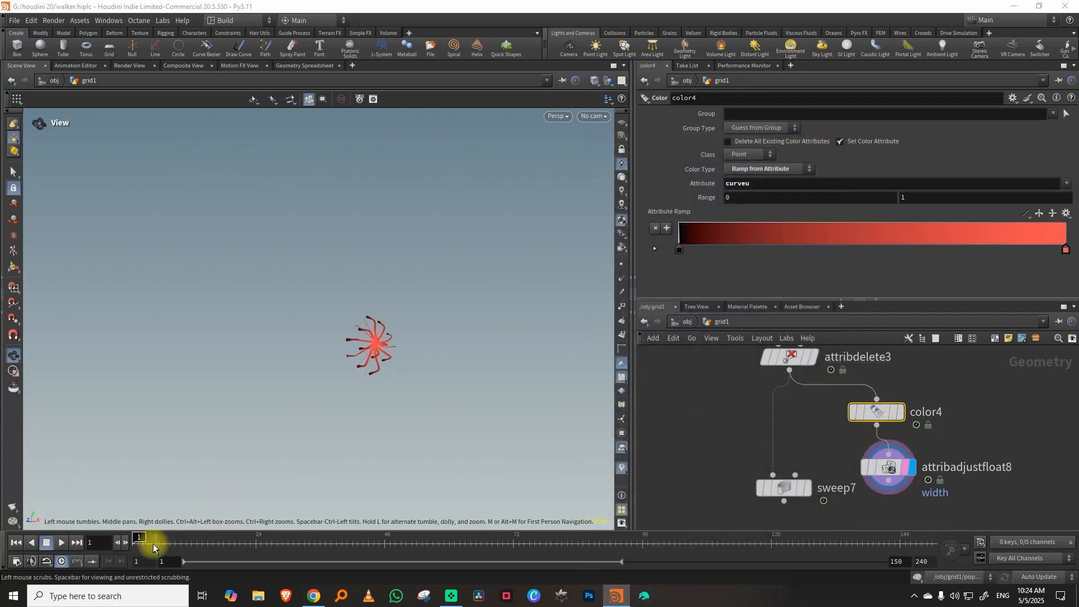
click(61, 542)
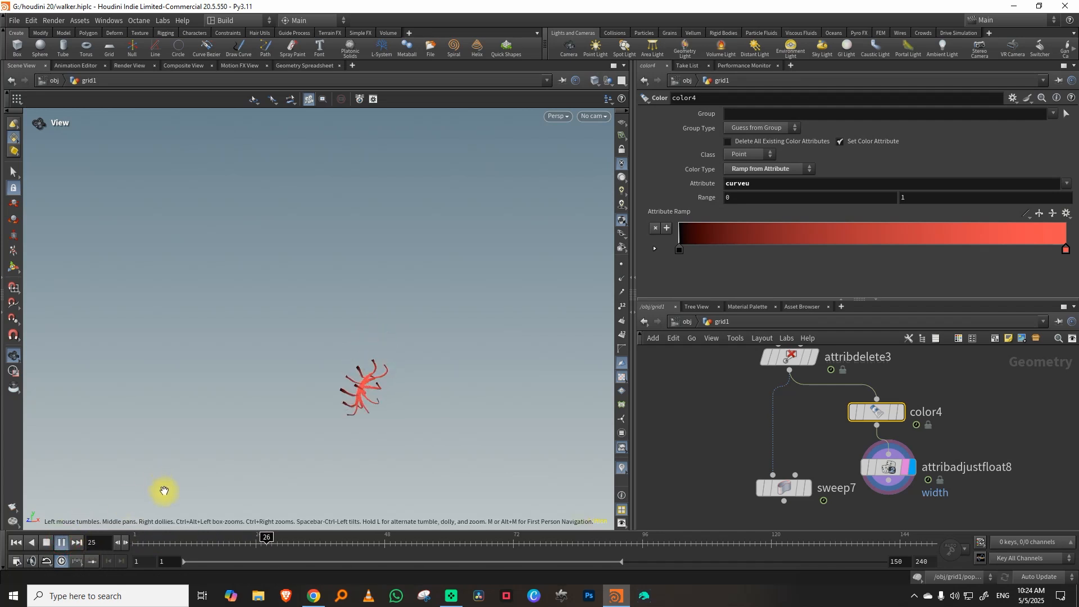
click(170, 541)
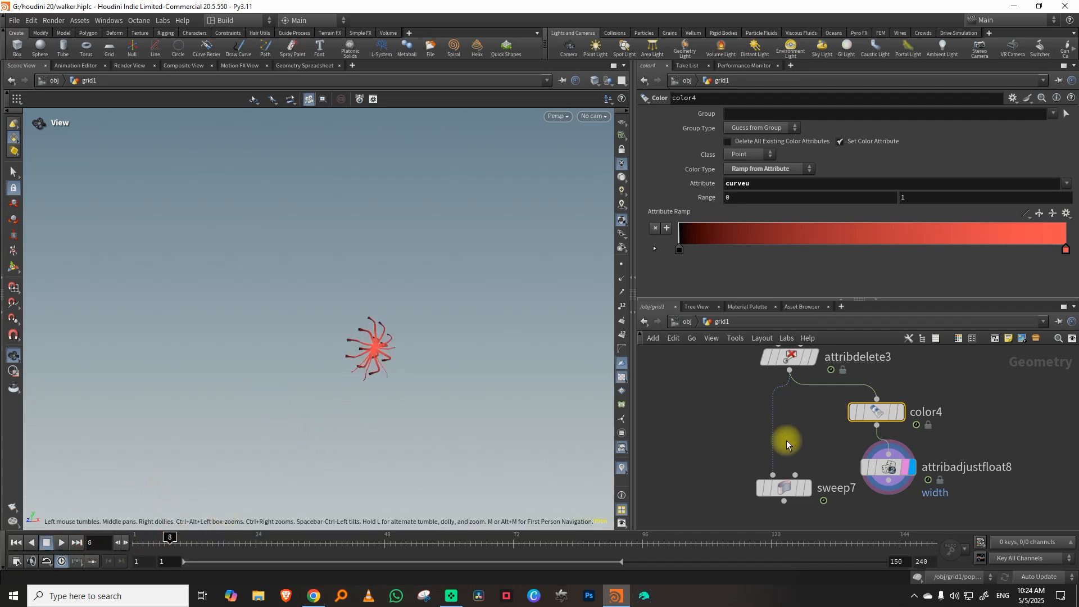
Step: Move the low start point of the first pscale adjustment's remap ramp to about a fifth along, and check frame 25
middle_drag(792, 354, 761, 501)
click(800, 444)
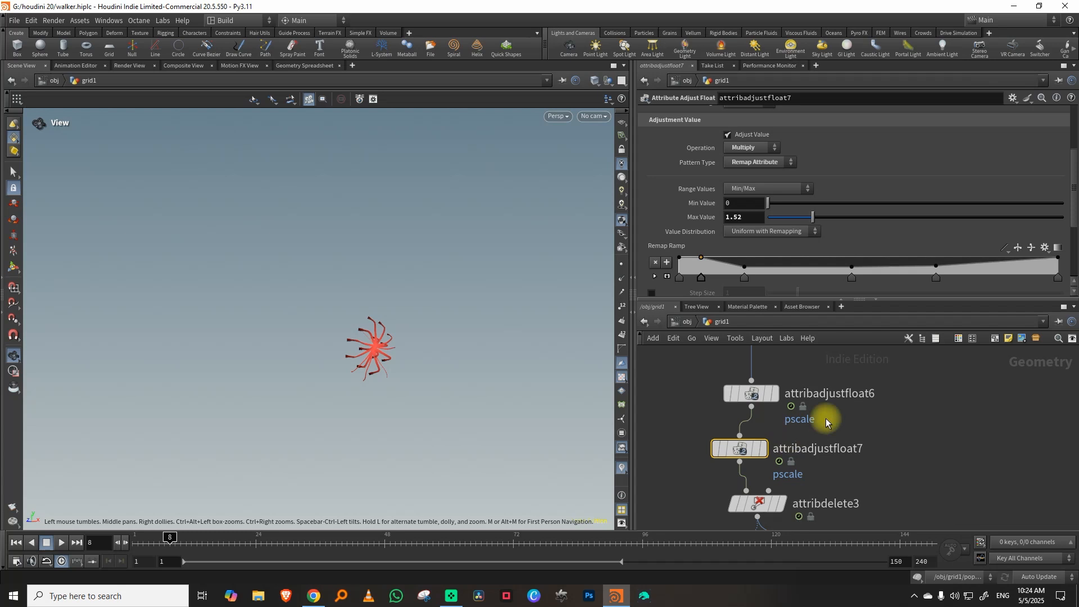
click(804, 390)
drag(900, 277, 831, 284)
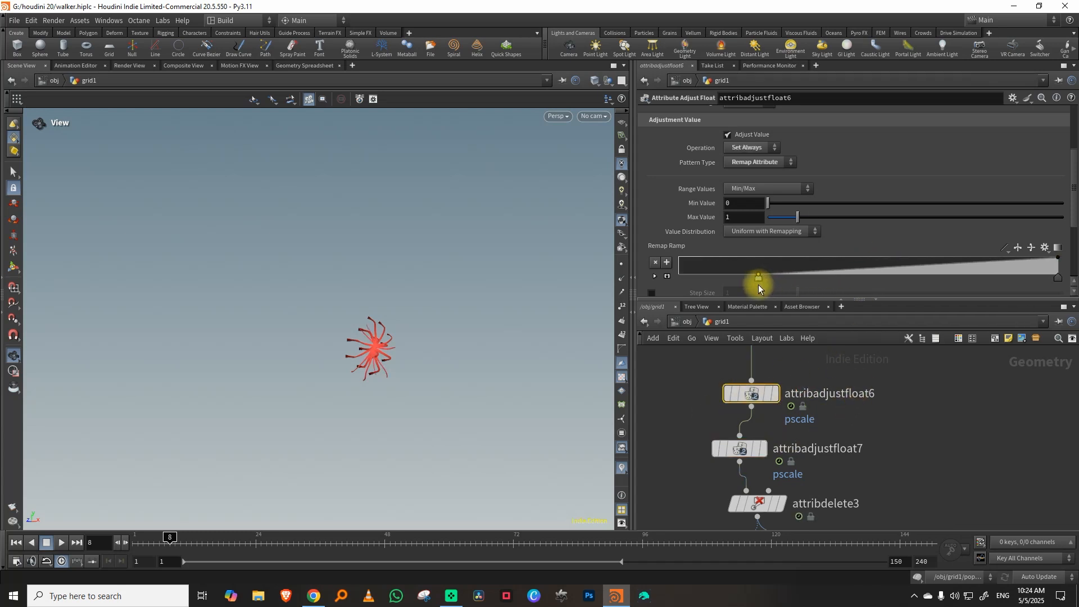
drag(132, 544, 263, 545)
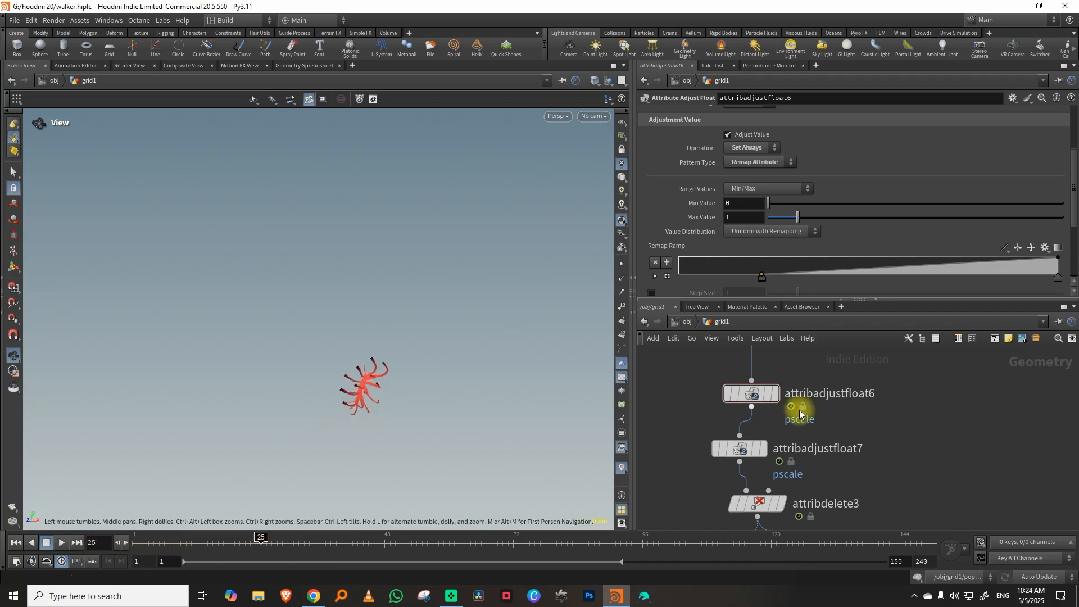
Step: Tune the Distance from Geometry mask's radius to 5.87 while previewing the walker's animation
middle_drag(941, 360, 944, 525)
scroll(959, 426, down, 6)
scroll(956, 433, up, 8)
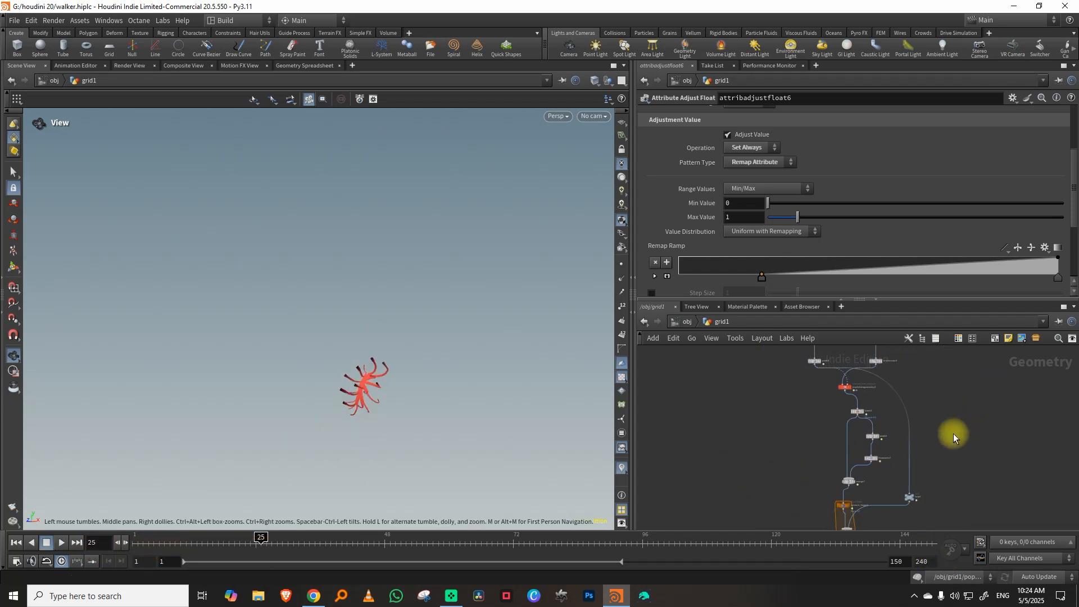
drag(925, 230, 898, 235)
drag(261, 537, 109, 545)
click(61, 543)
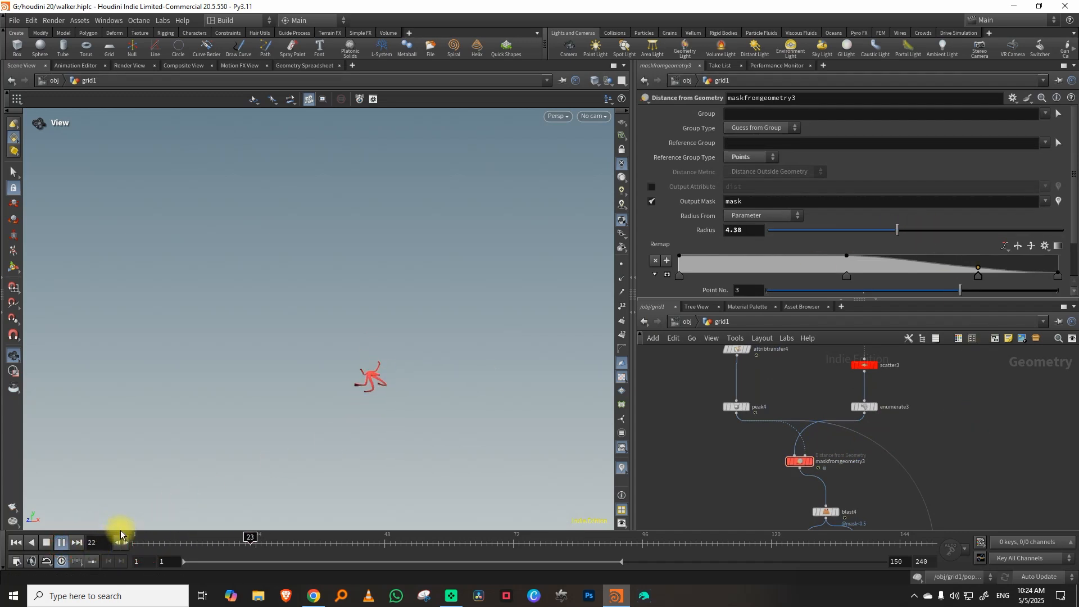
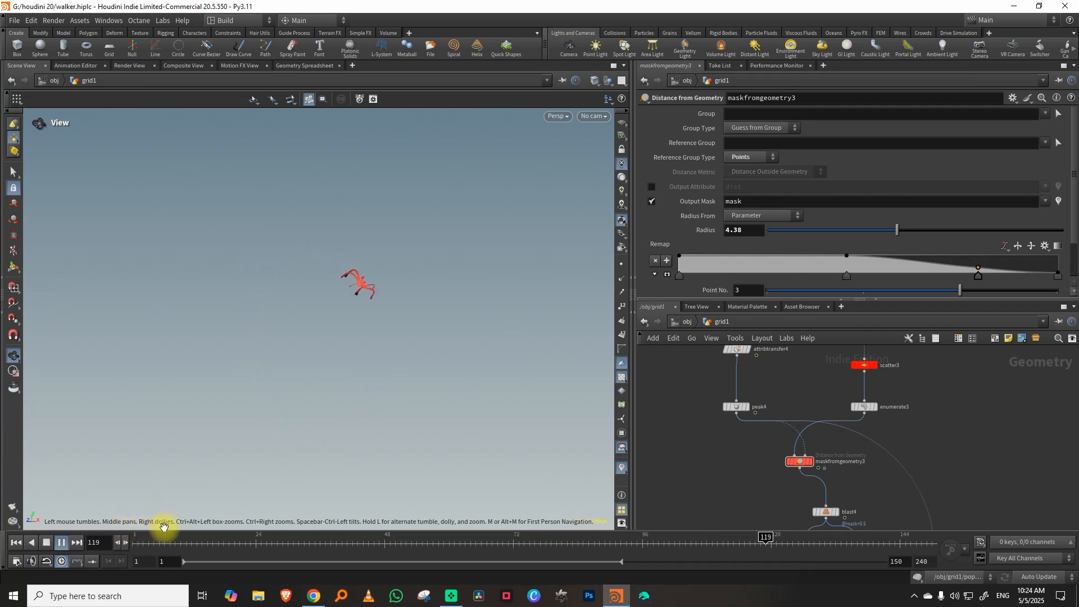
drag(209, 539, 378, 537)
drag(897, 230, 940, 230)
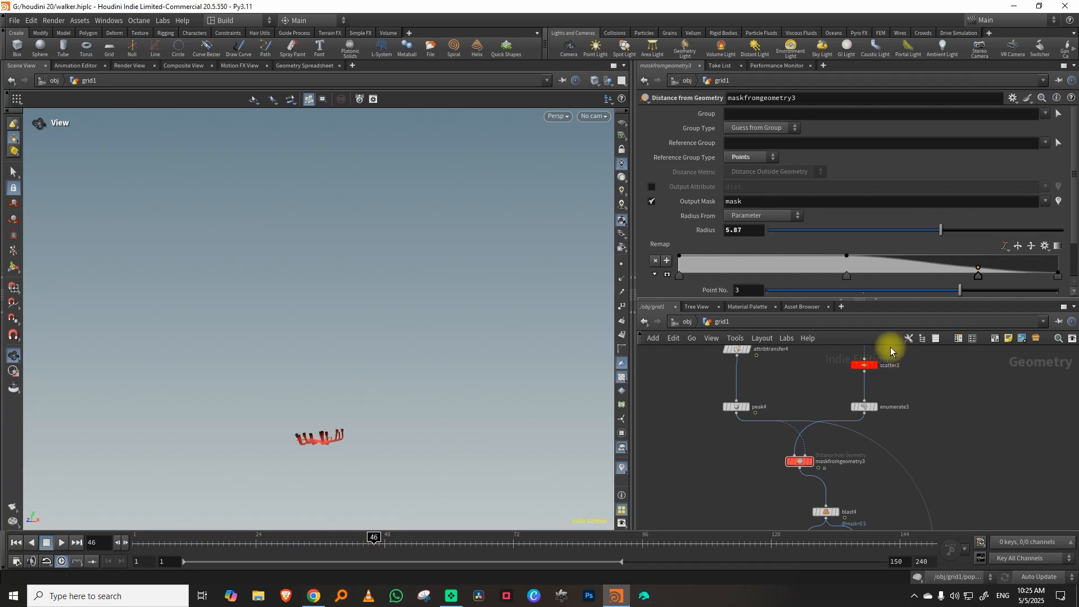
Step: Set the Force Total Count of the Scatter feeding the mask to 978 and inspect the denser legs
click(866, 366)
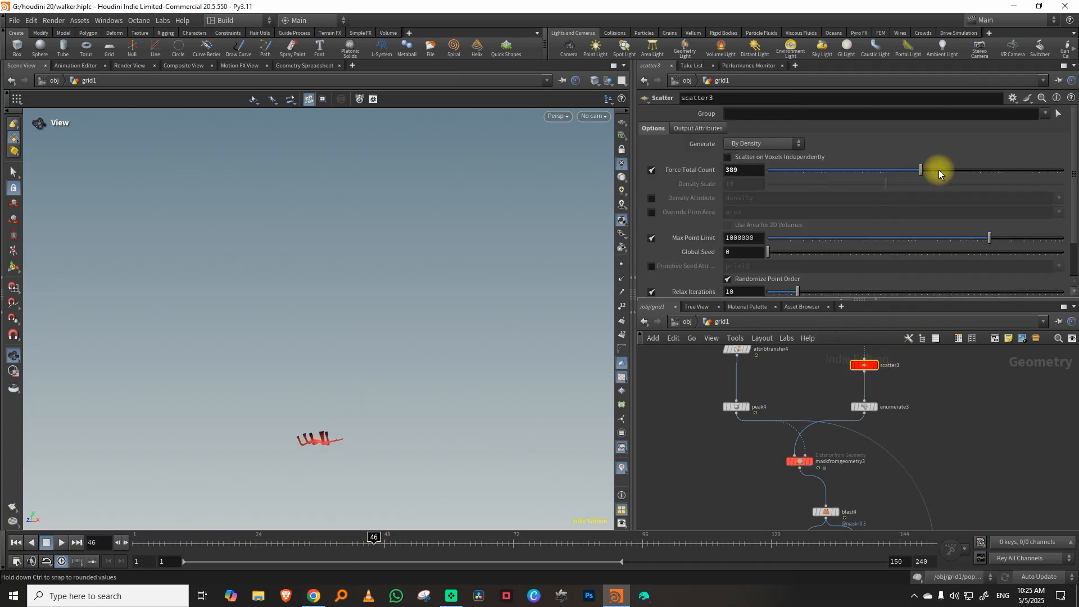
drag(314, 439, 381, 339)
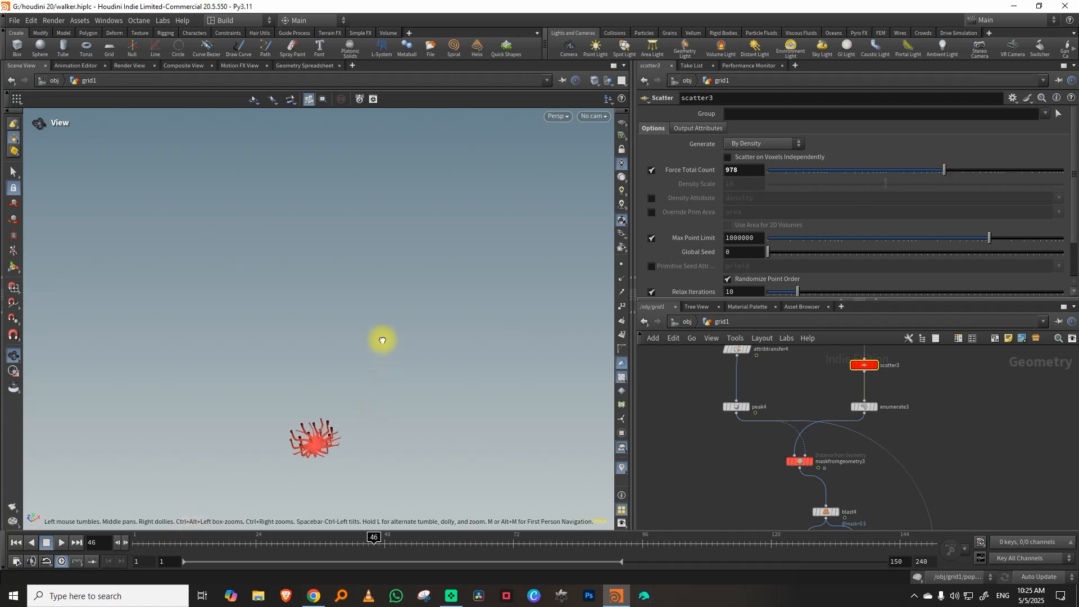
Step: Play and scrub through the walker's animation to check how its legs move, and return to frame 1
drag(152, 539, 126, 540)
click(68, 541)
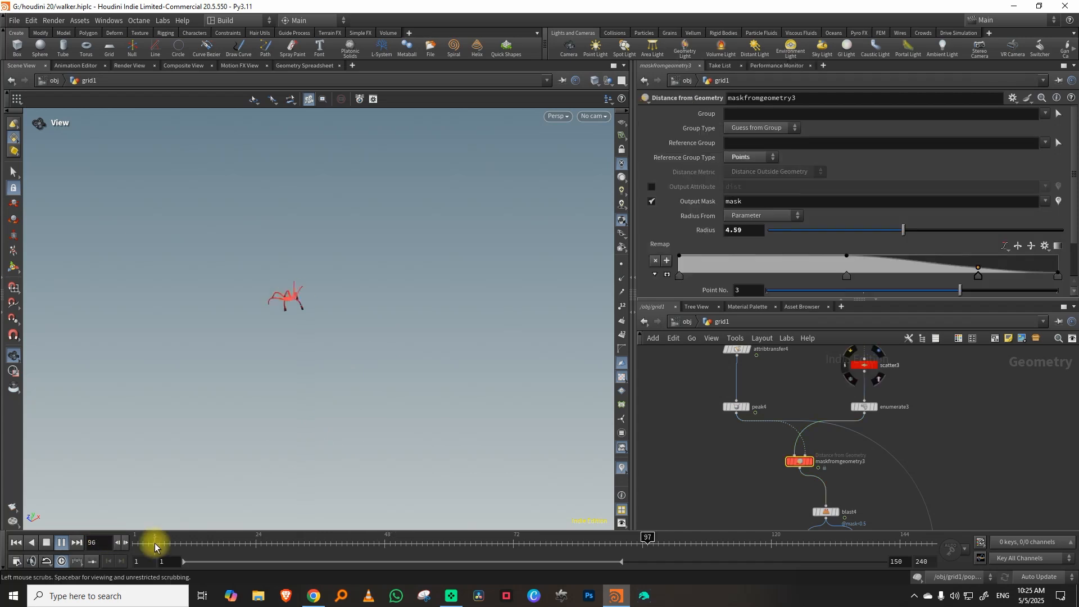
drag(155, 543, 827, 543)
mouse_move(398, 294)
mouse_down()
mouse_move(369, 321)
mouse_move(406, 299)
mouse_up()
drag(192, 543, 84, 528)
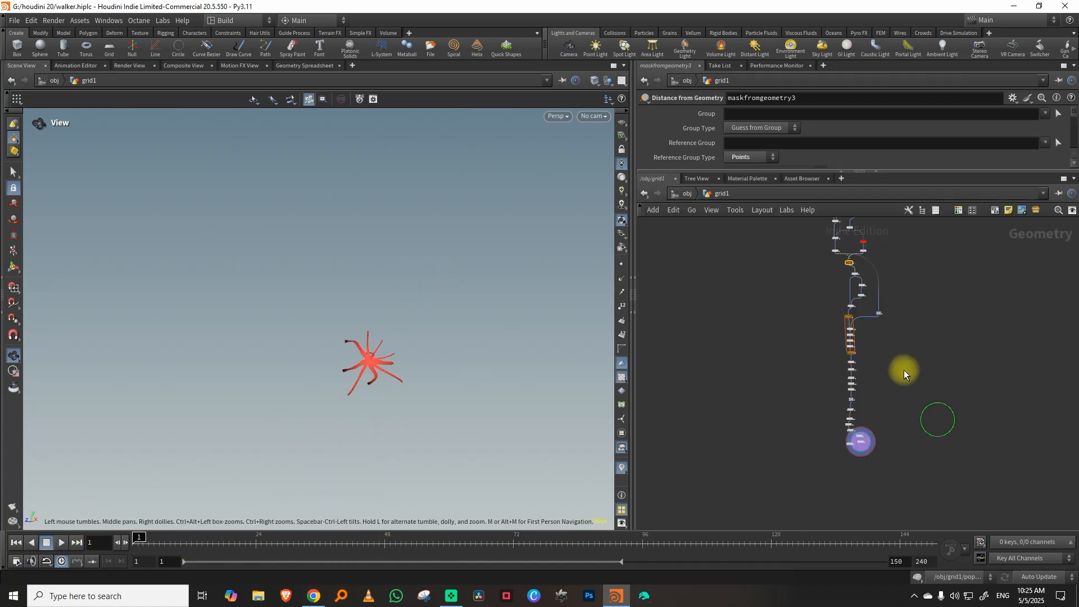
Step: Lay out the node chain below the loop block evenly and delete the stray node at its lower end
scroll(894, 374, up, 4)
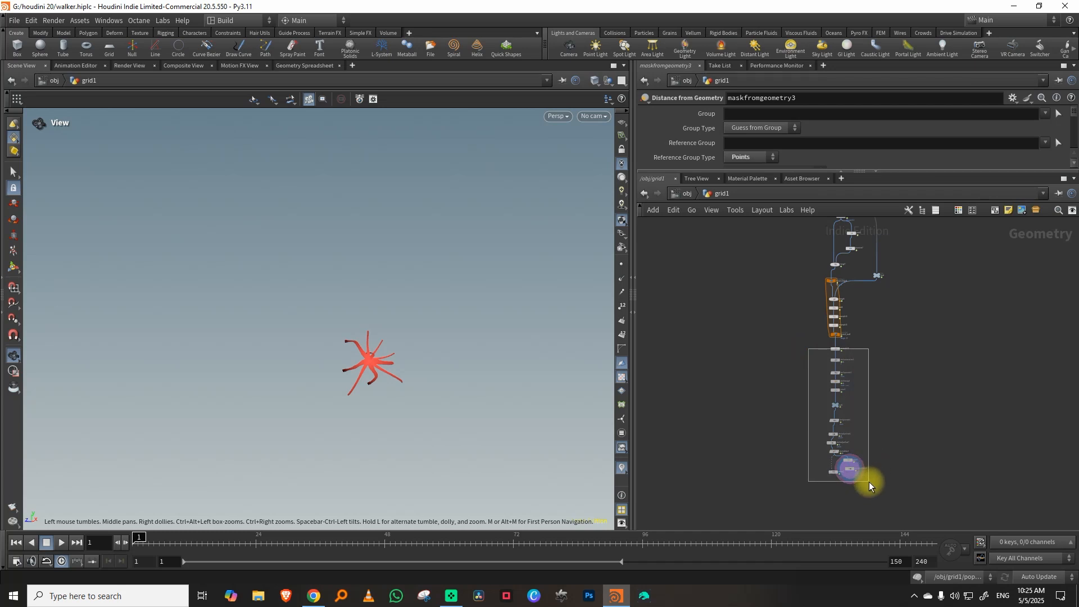
drag(869, 481, 880, 473)
key(l)
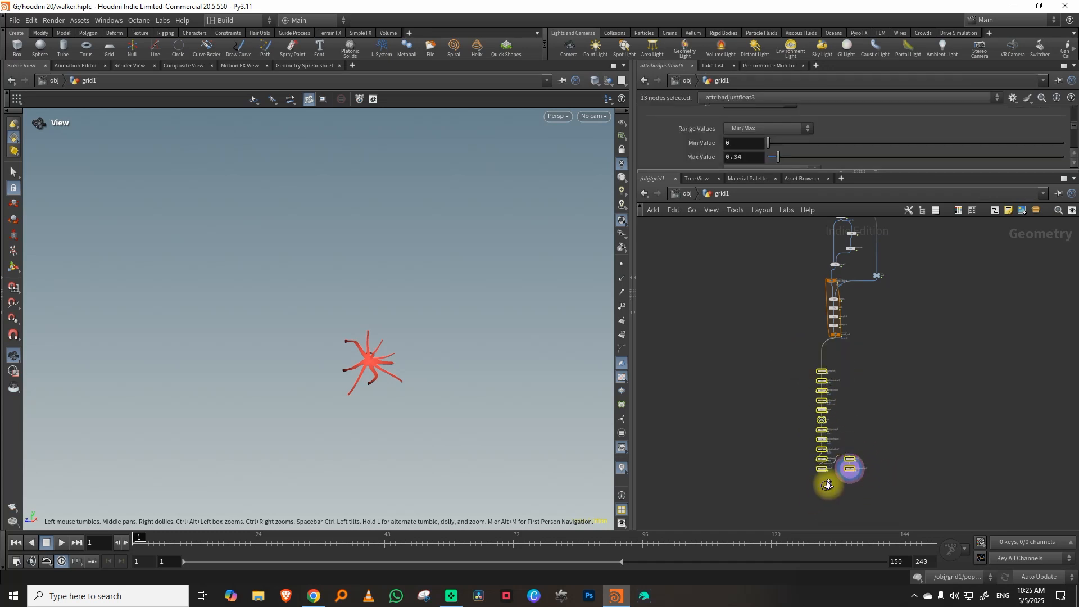
scroll(828, 485, up, 4)
click(820, 443)
key(Delete)
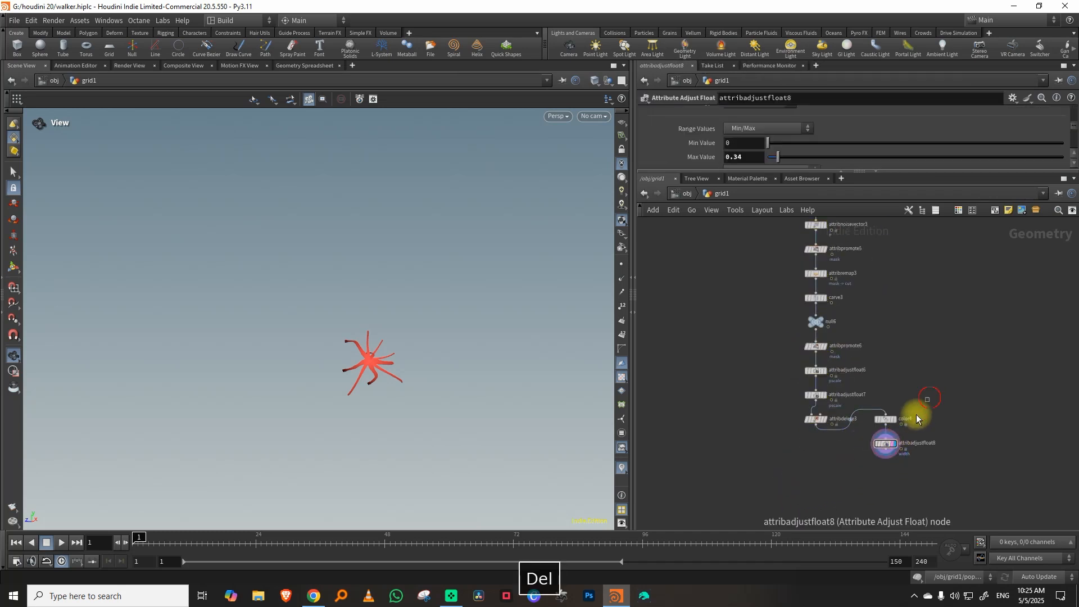
scroll(922, 360, down, 4)
drag(881, 313, 952, 477)
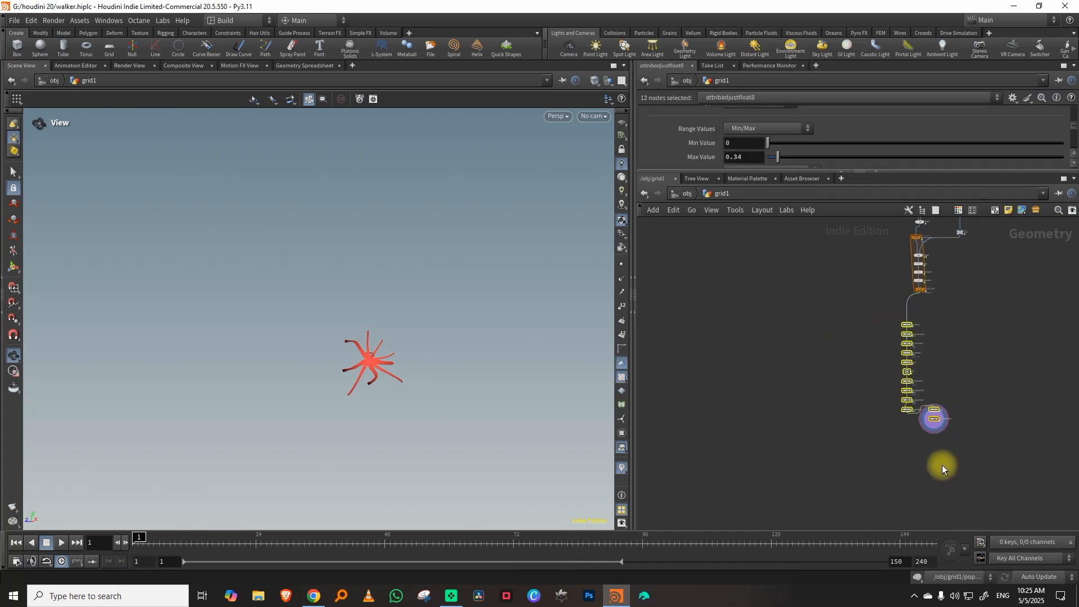
Step: Lay out the blast, peak and merge nodes below the Distance from Geometry mask and reposition them in the chain
middle_drag(971, 242, 946, 405)
middle_drag(971, 330, 961, 421)
scroll(951, 386, up, 3)
middle_drag(934, 488, 954, 405)
drag(863, 376, 914, 459)
key(l)
drag(866, 413, 860, 388)
middle_drag(866, 265, 848, 405)
middle_drag(916, 480, 913, 356)
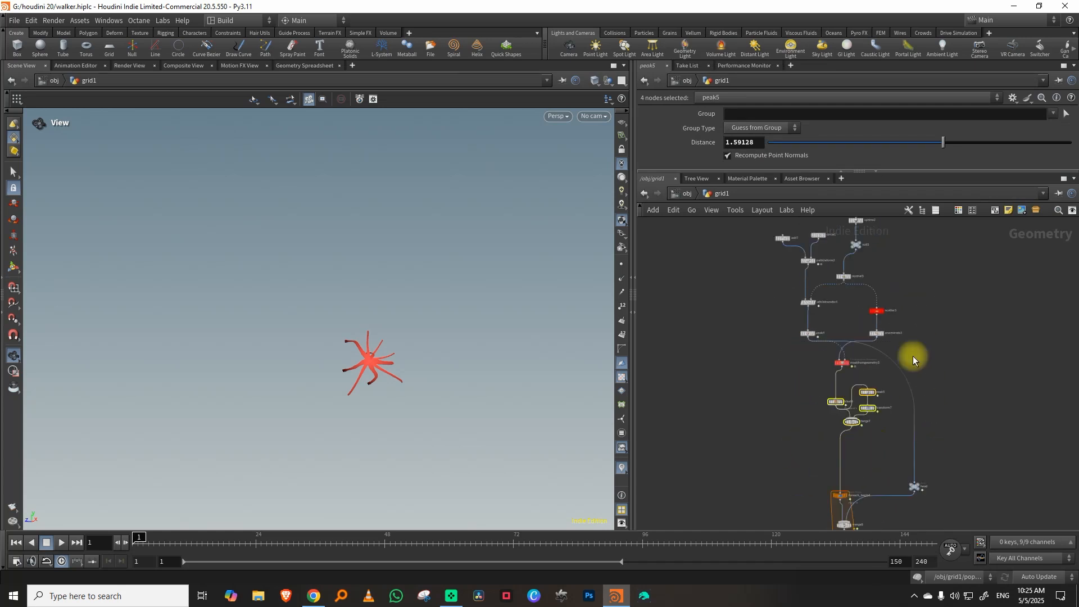
drag(872, 398, 853, 382)
drag(854, 423, 850, 460)
middle_drag(917, 348, 925, 480)
Step: Add a POP Network, connect the output of null5 to its first input and display it
scroll(905, 390, up, 3)
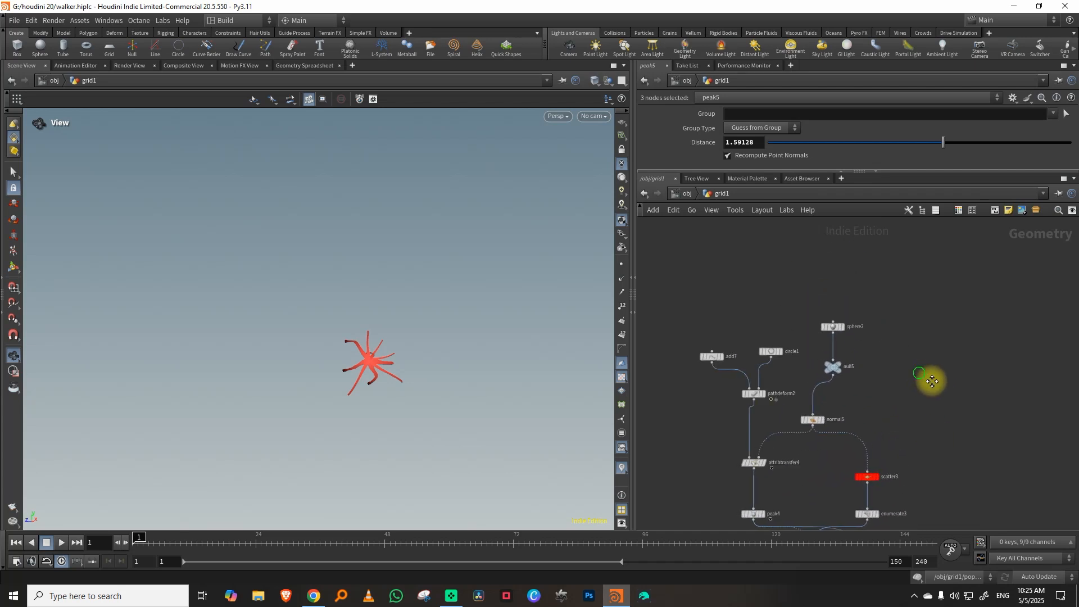
middle_drag(930, 381, 1002, 417)
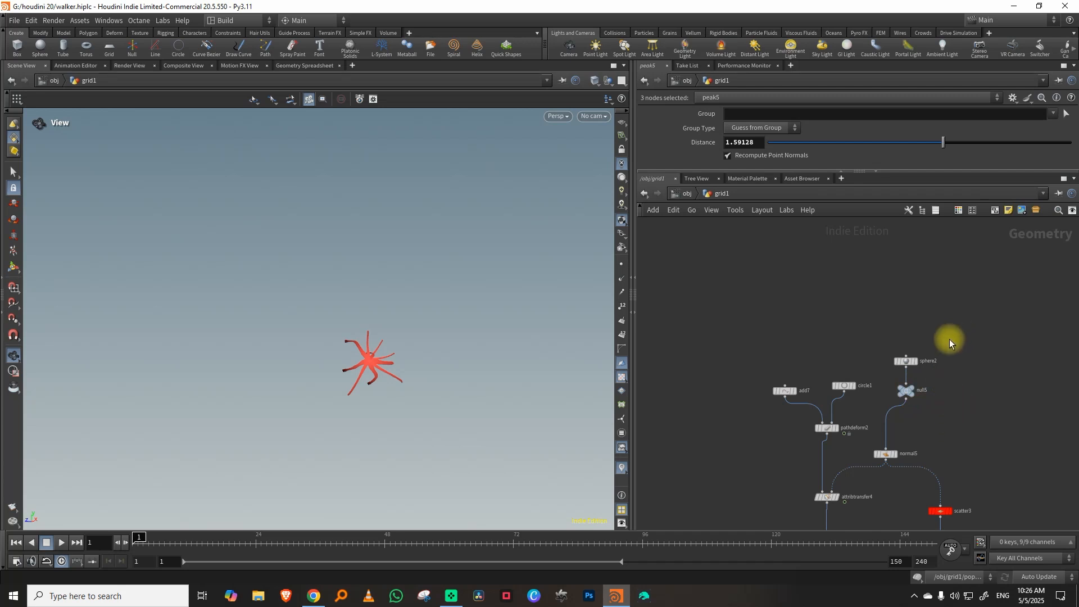
key(Tab)
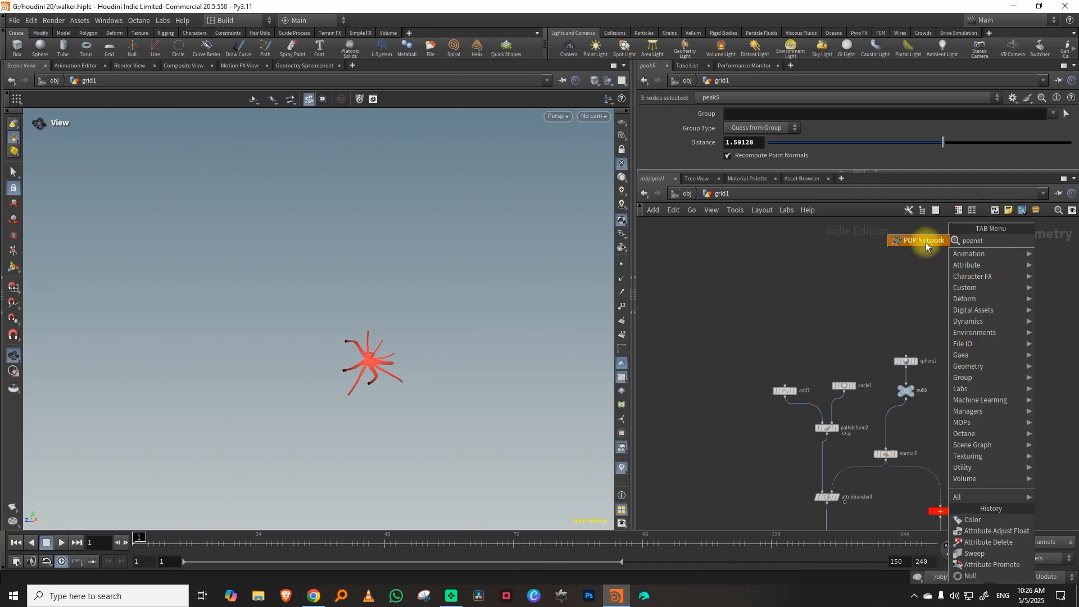
click(924, 241)
click(700, 443)
drag(920, 309, 905, 400)
drag(906, 389, 899, 304)
click(916, 341)
click(900, 316)
click(697, 440)
scroll(725, 413, up, 5)
click(761, 411)
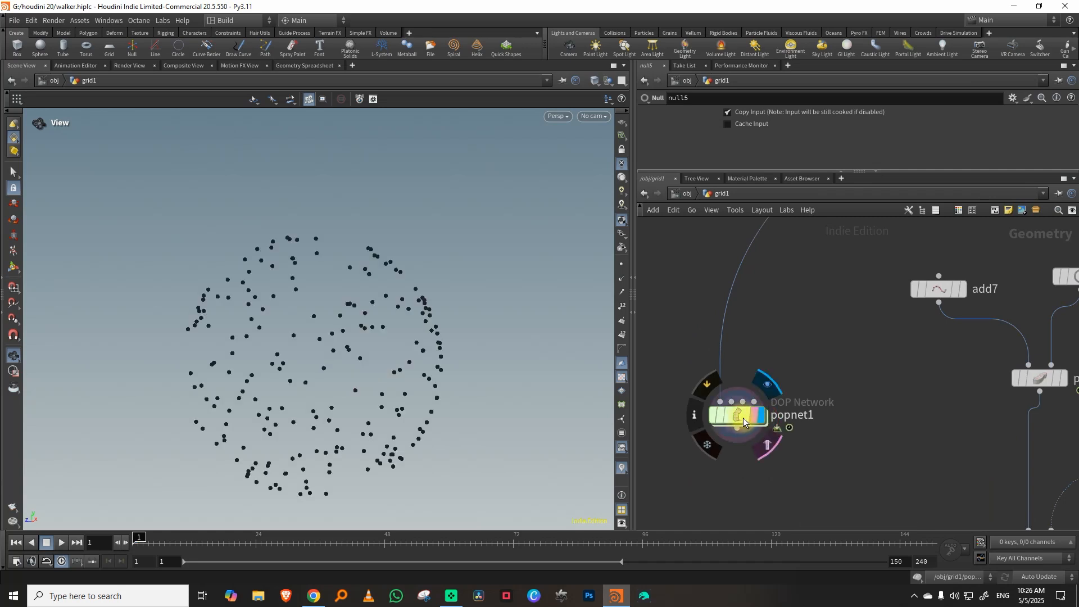
Step: Enter the POP Network and enable Relax Iterations on its POP Source
double_click(743, 417)
middle_drag(859, 251, 830, 387)
drag(830, 387, 953, 467)
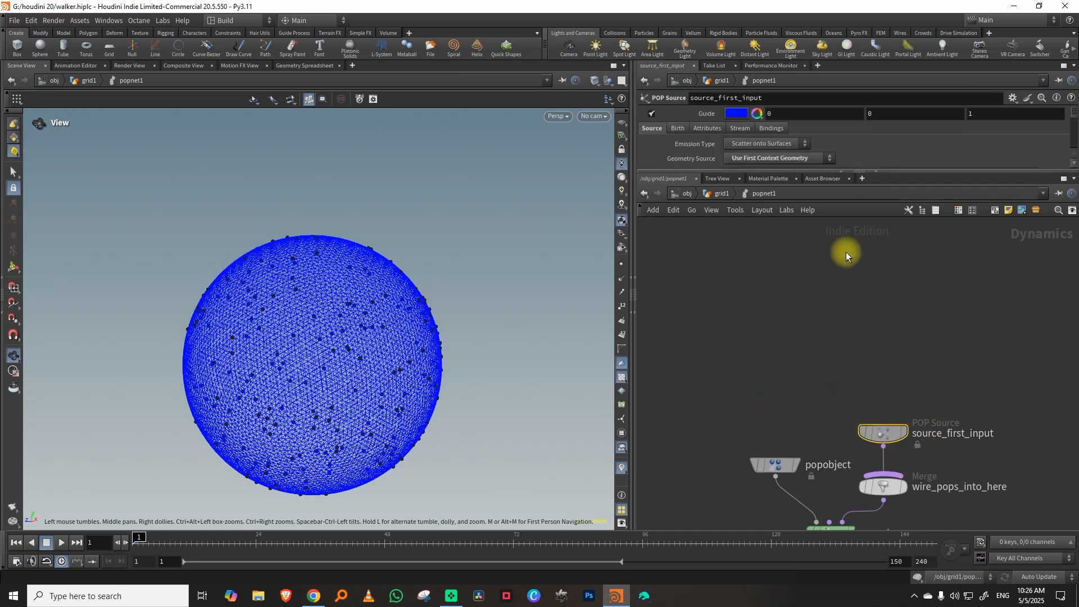
drag(760, 169, 760, 295)
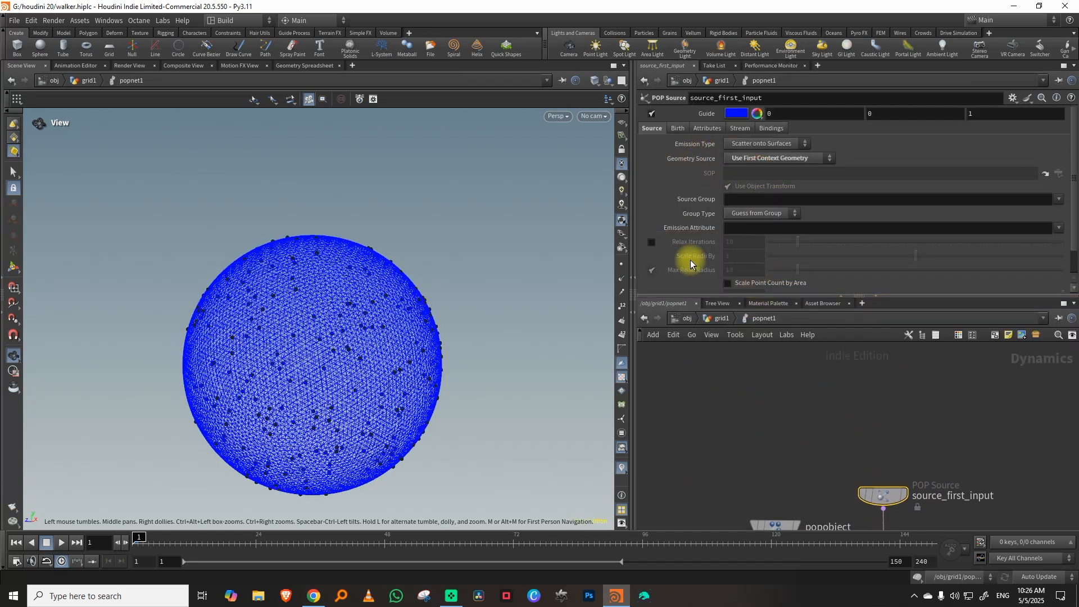
click(652, 243)
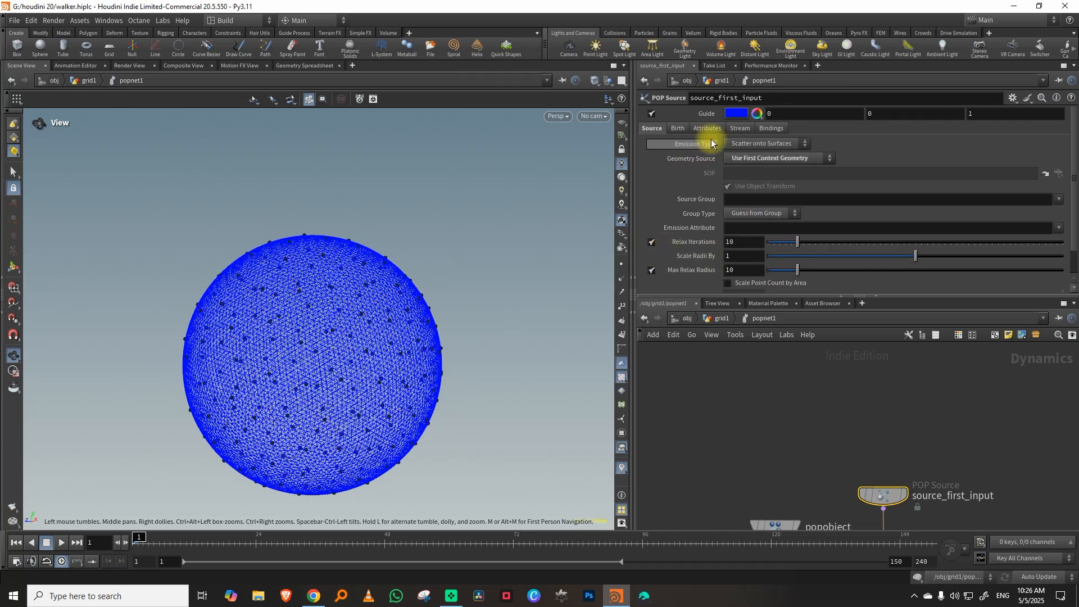
Step: Set the POP Source's Const. Activation to 0, Impulse Count to 8 and Impulse Activation to $FF==1, and check the emitted points
click(678, 128)
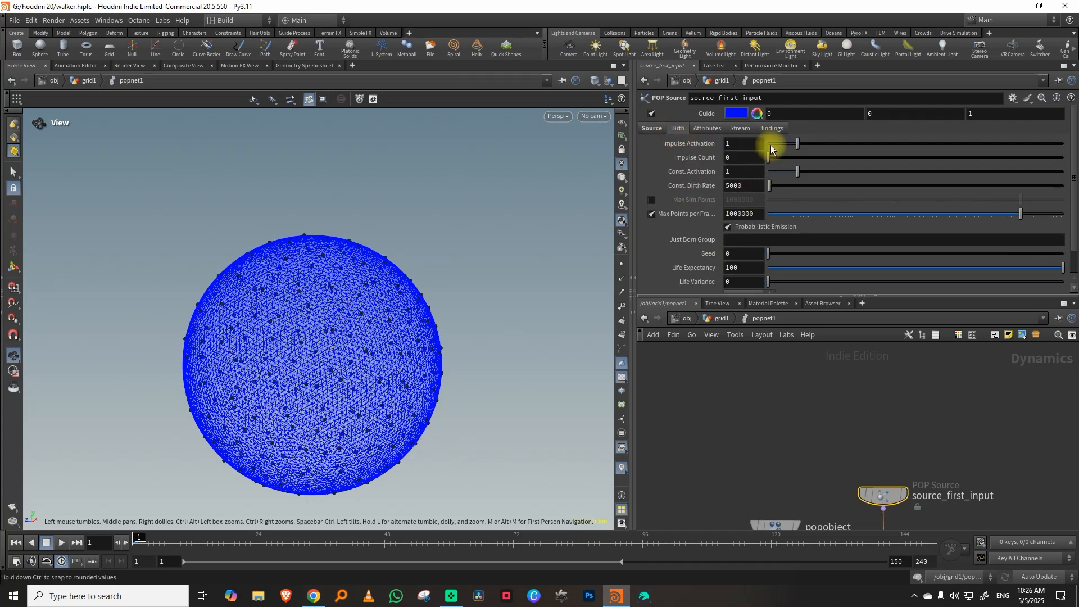
drag(778, 173, 699, 174)
click(741, 158)
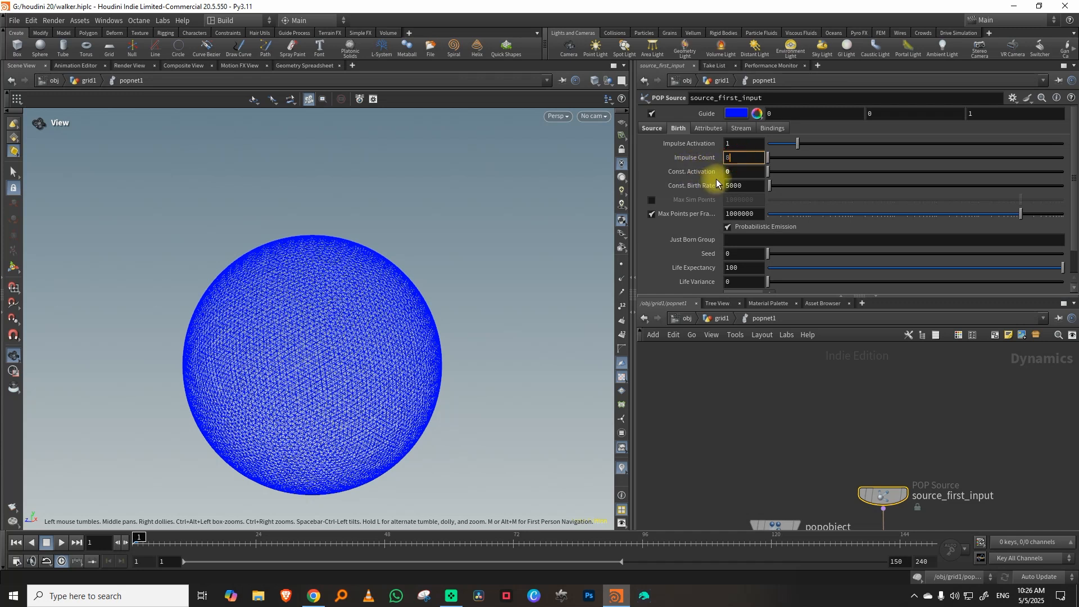
click(748, 143)
text($FF==1)
key(Return)
drag(146, 537, 8, 544)
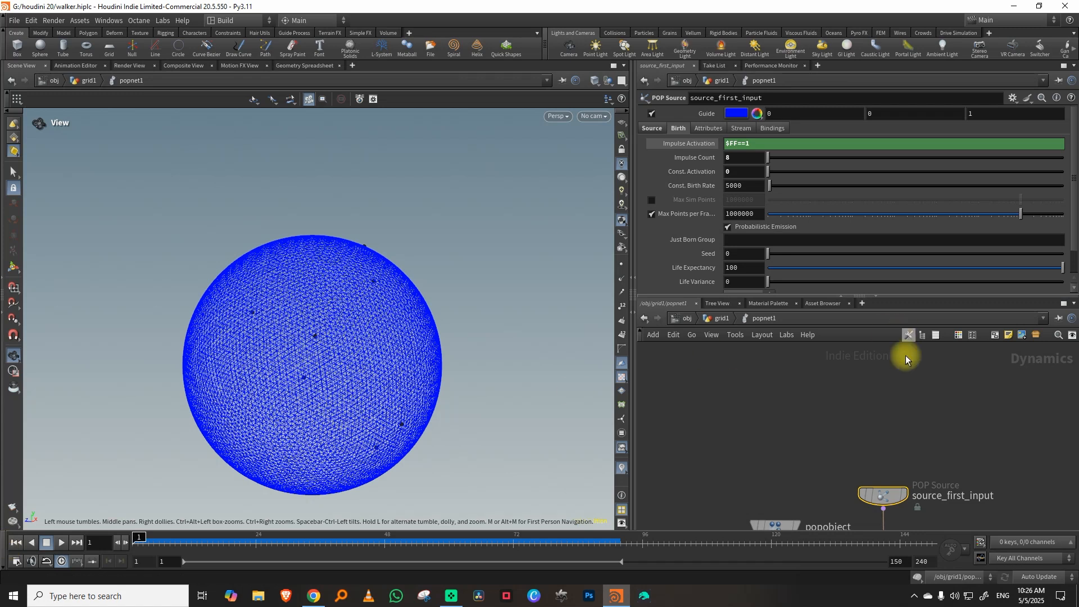
Step: Insert a POP Wrangle between the POP Source and the merge, and set its Input 2 to First Context Geometry
drag(896, 494, 893, 407)
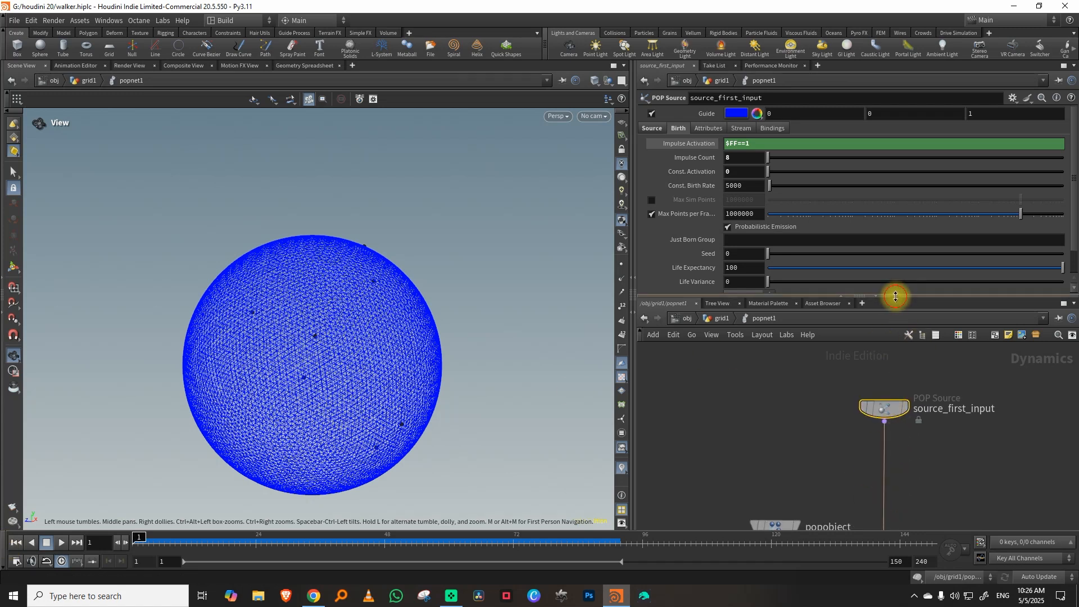
drag(896, 296, 896, 222)
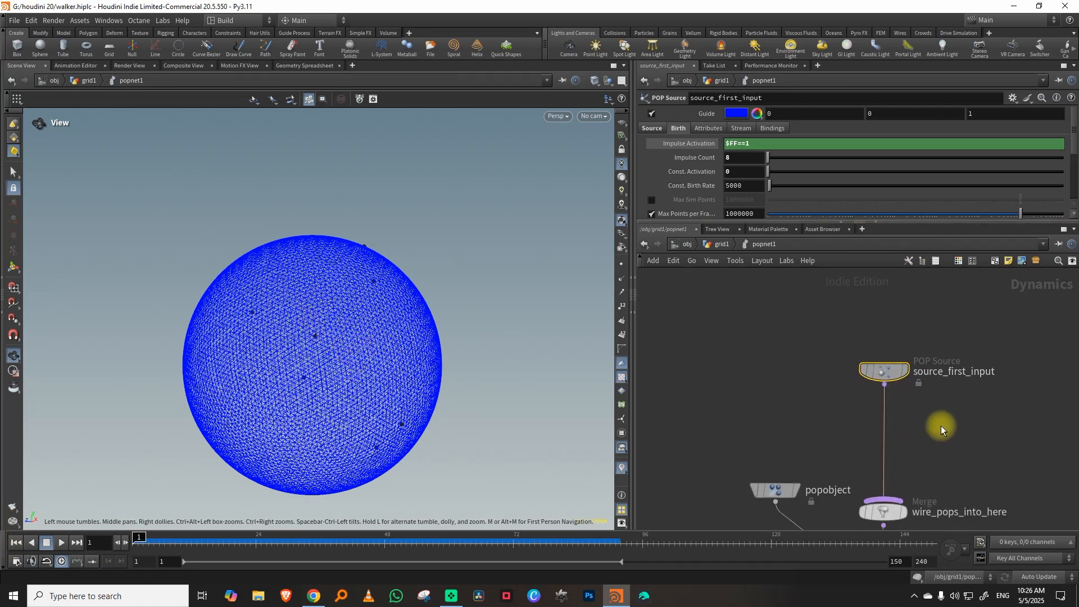
click(941, 440)
key(Tab)
text(popwr)
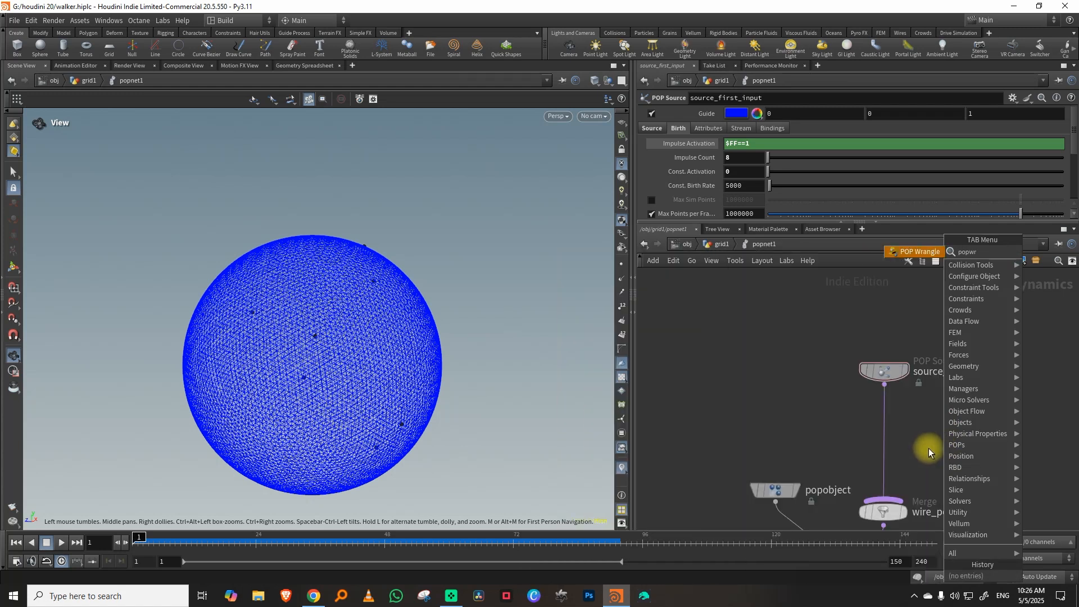
click(926, 252)
click(875, 417)
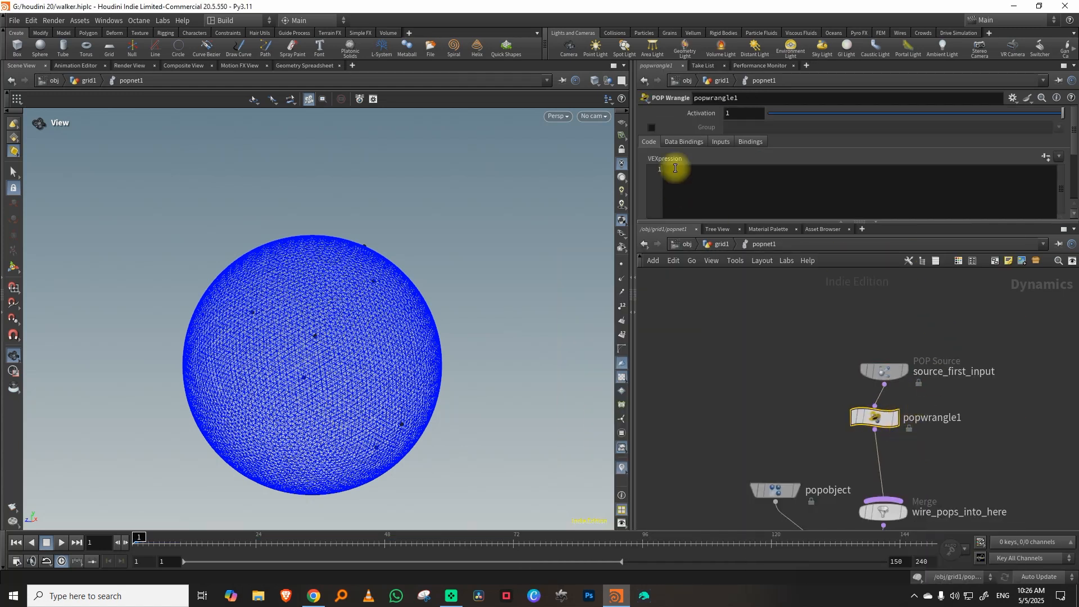
click(721, 141)
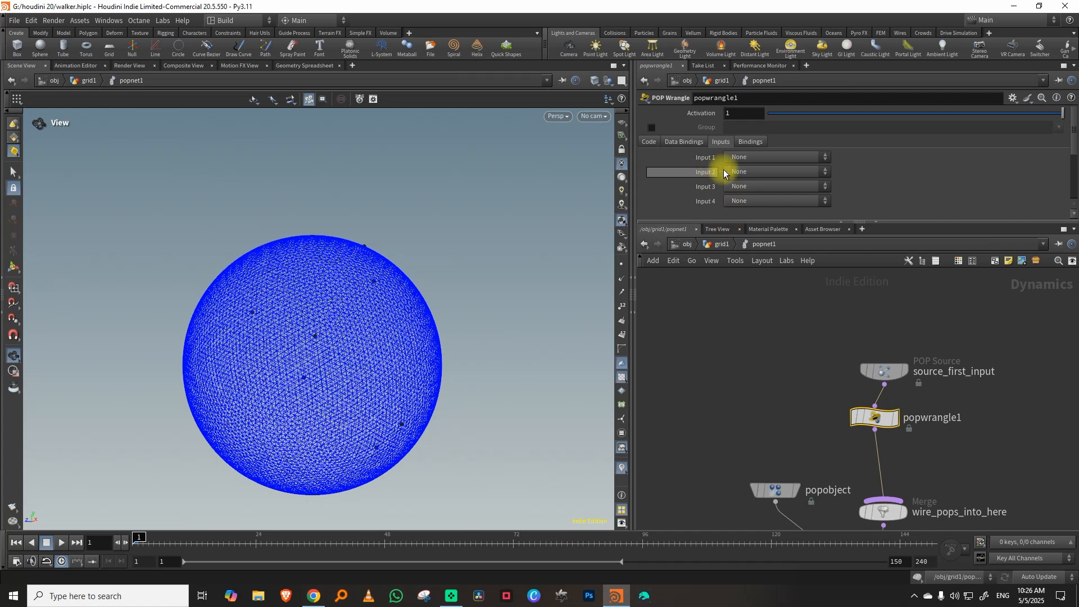
click(725, 172)
click(743, 249)
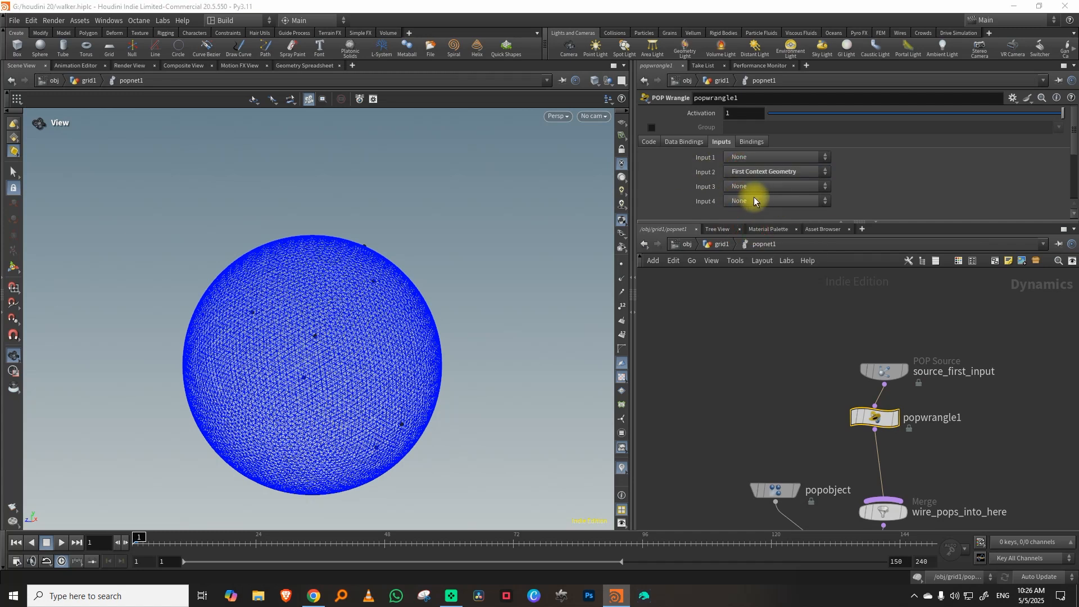
Step: Enter the POP Wrangle's VEXpression "@P = minpos(1, @P);" to stick the particles to the sphere
click(648, 141)
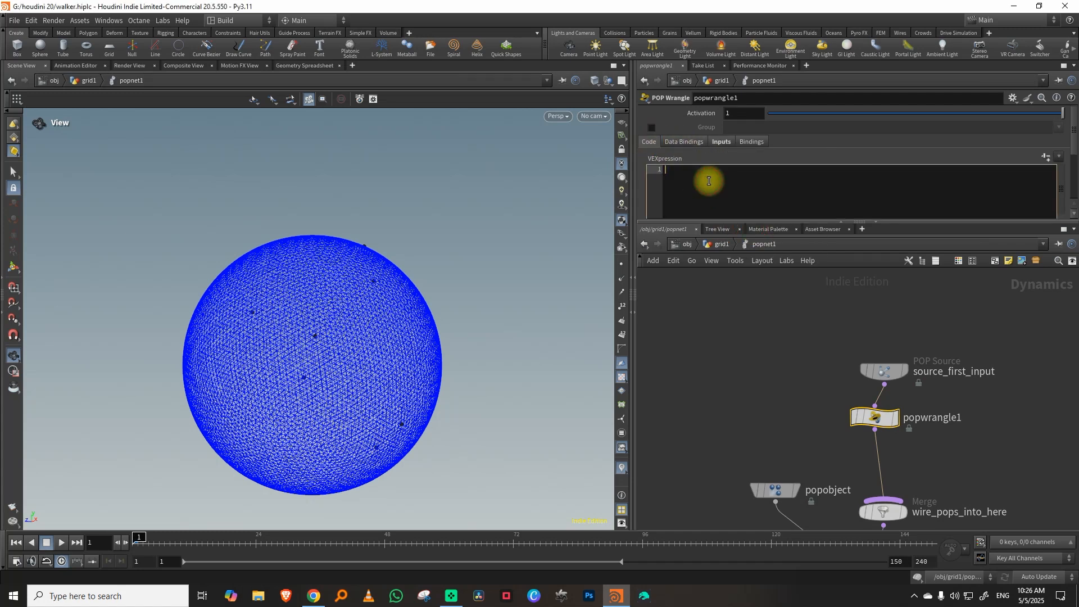
text(@P = )
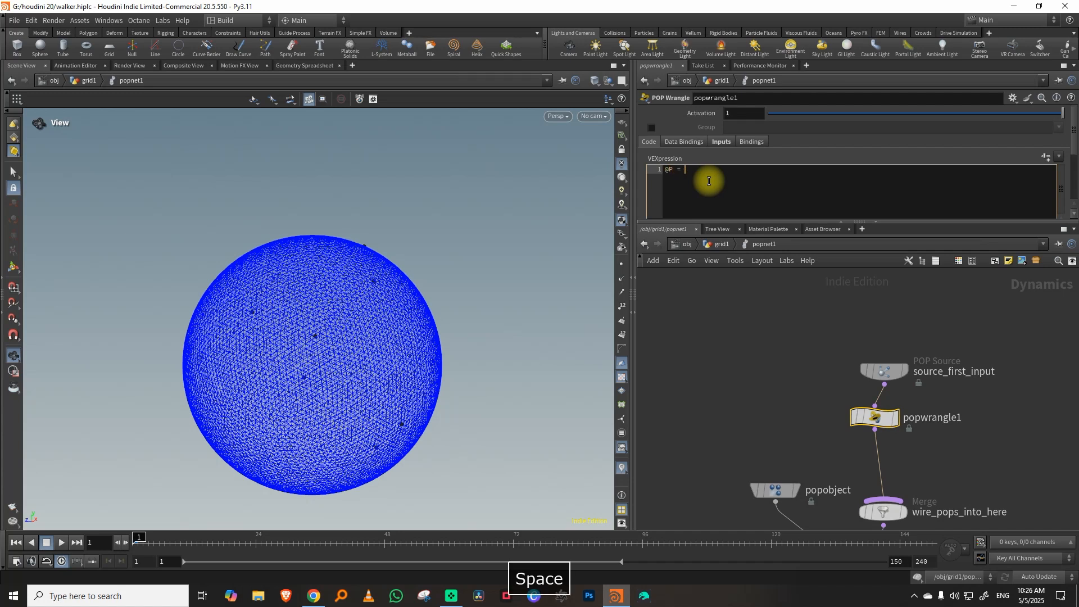
text(minpos)
text( =)
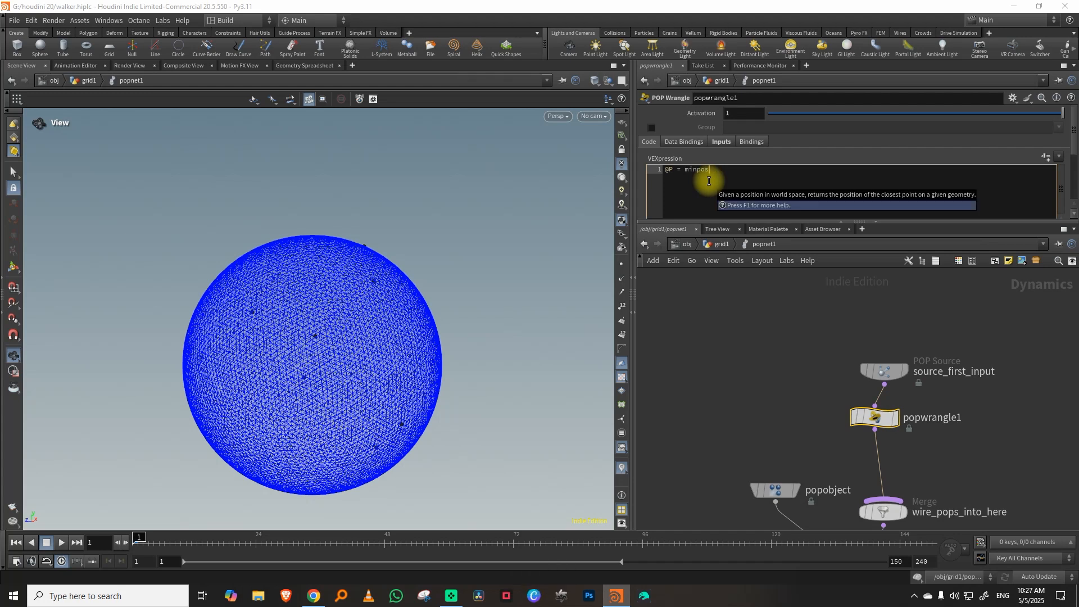
key(F1)
text(1)
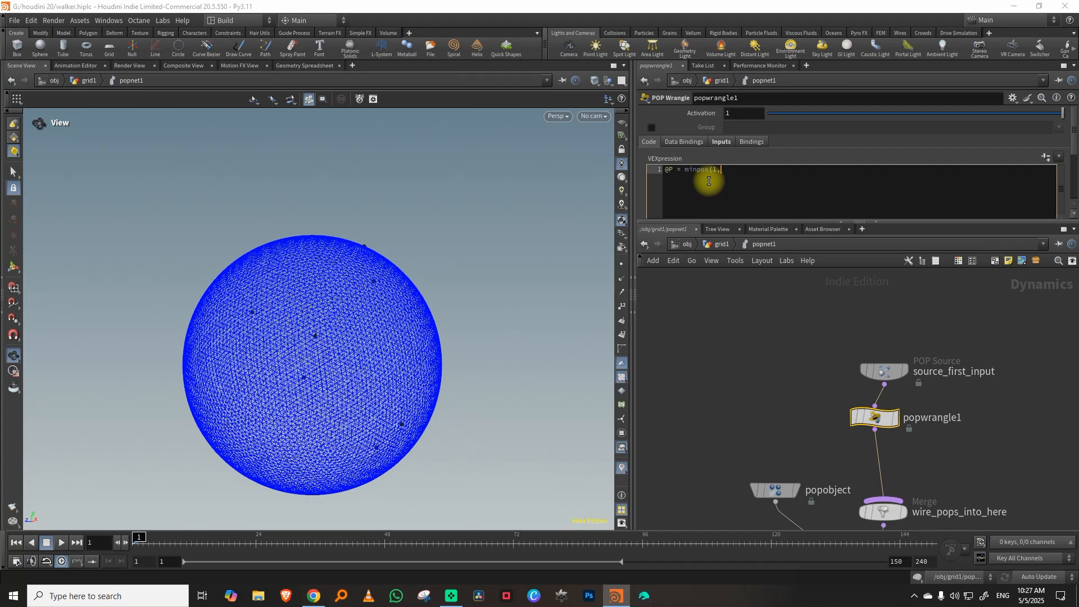
text(, @P);)
Step: Insert a POP Force between the POP Wrangle and the merge node
drag(971, 331, 898, 353)
key(Tab)
text(popfor)
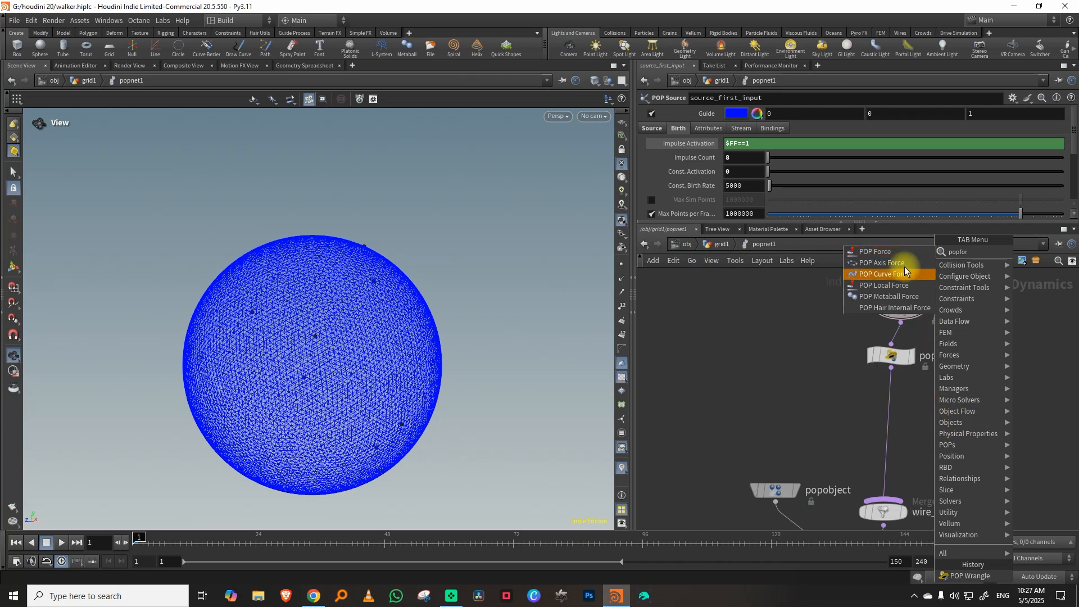
click(875, 252)
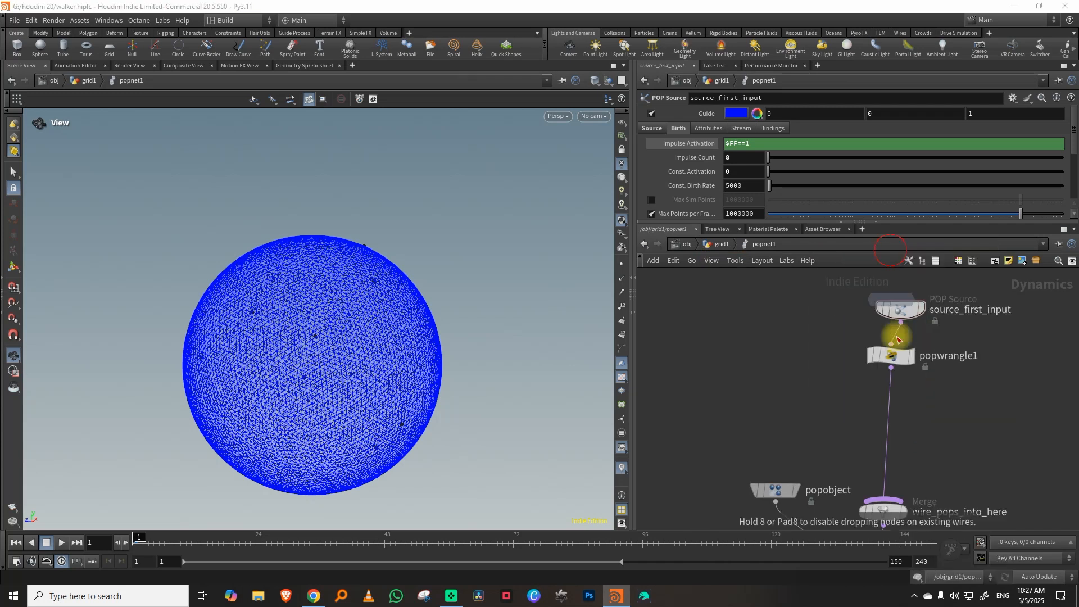
click(891, 421)
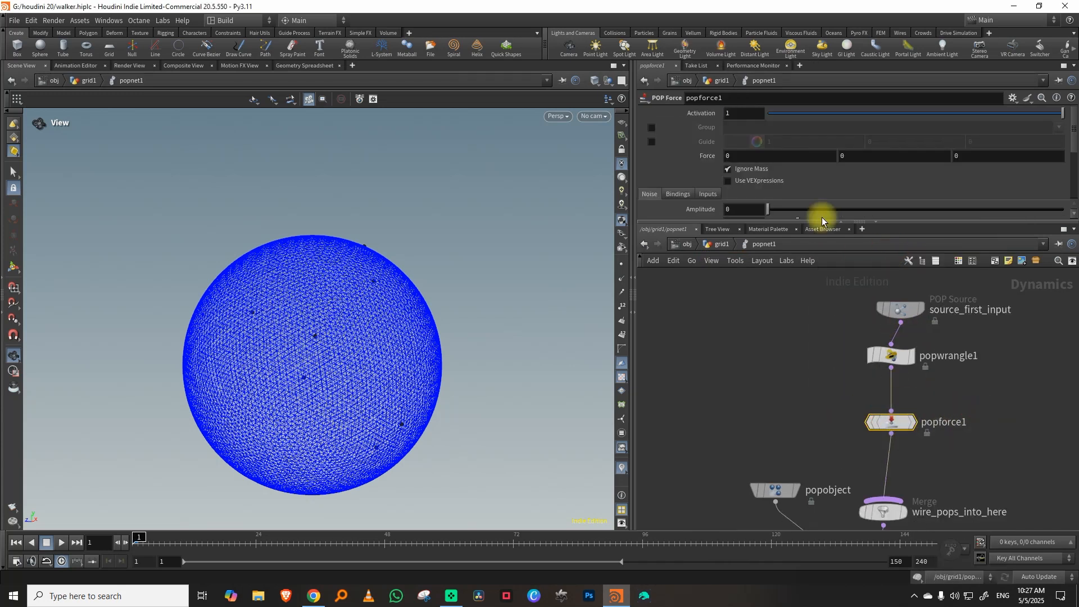
Step: Try a noise Amplitude of 2.23 on the POP Force while playing the particle animation
drag(768, 224, 767, 338)
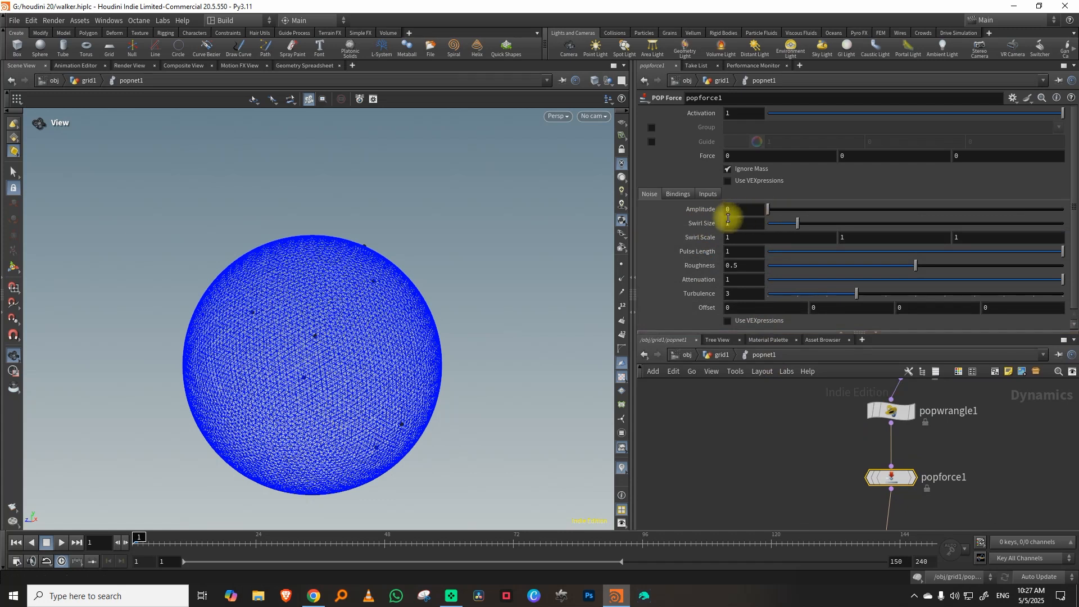
drag(767, 209, 835, 211)
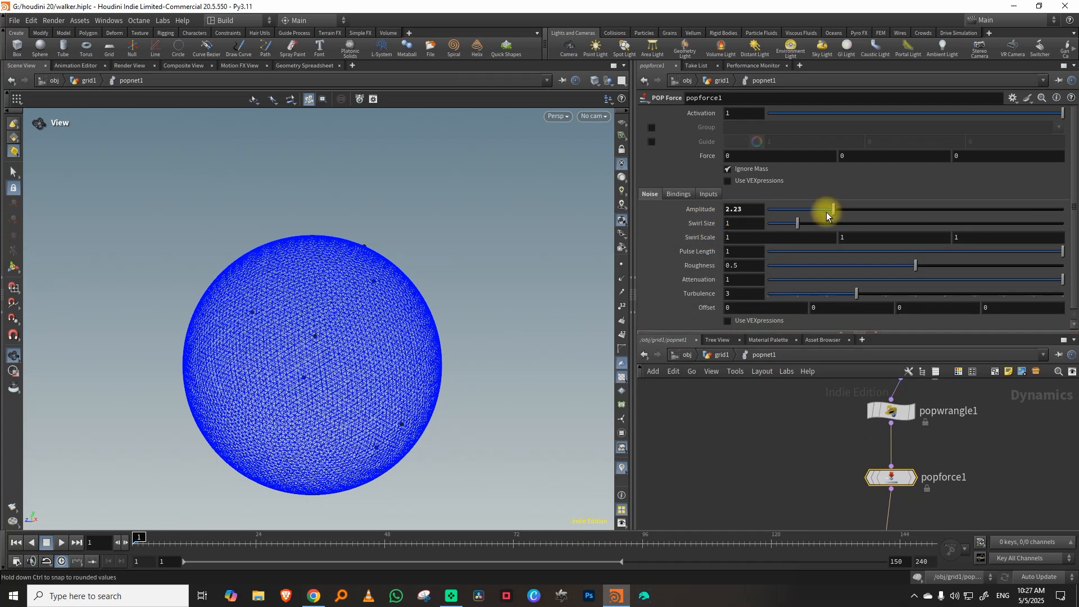
middle_drag(787, 446, 768, 378)
click(61, 542)
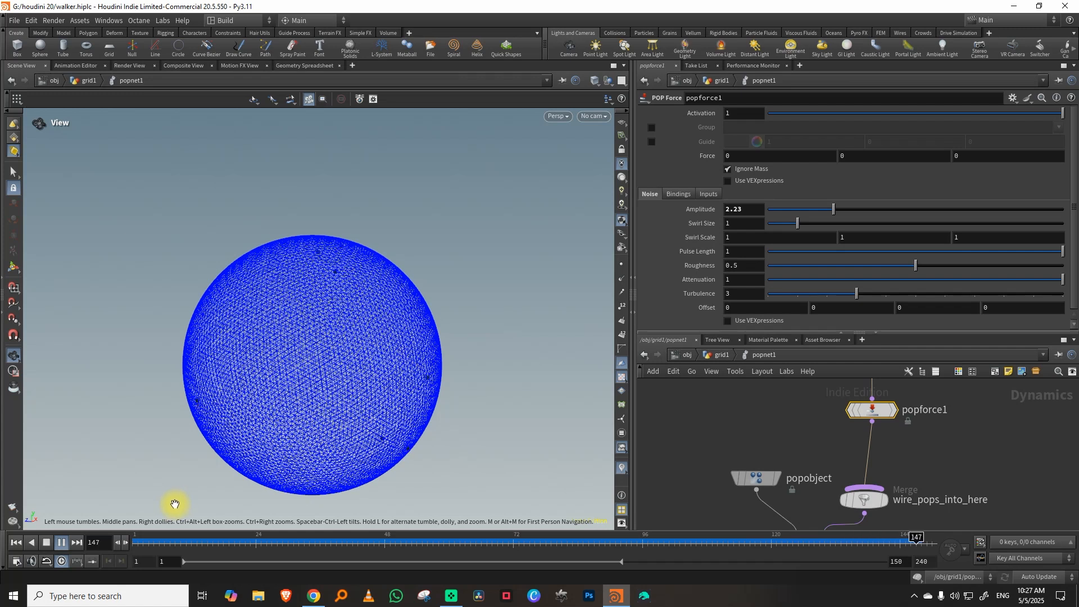
drag(174, 542, 122, 544)
Step: Set the POP Force's noise Amplitude to 7.24 and Swirl Size to 2.53 while playing the animation
click(981, 208)
click(60, 543)
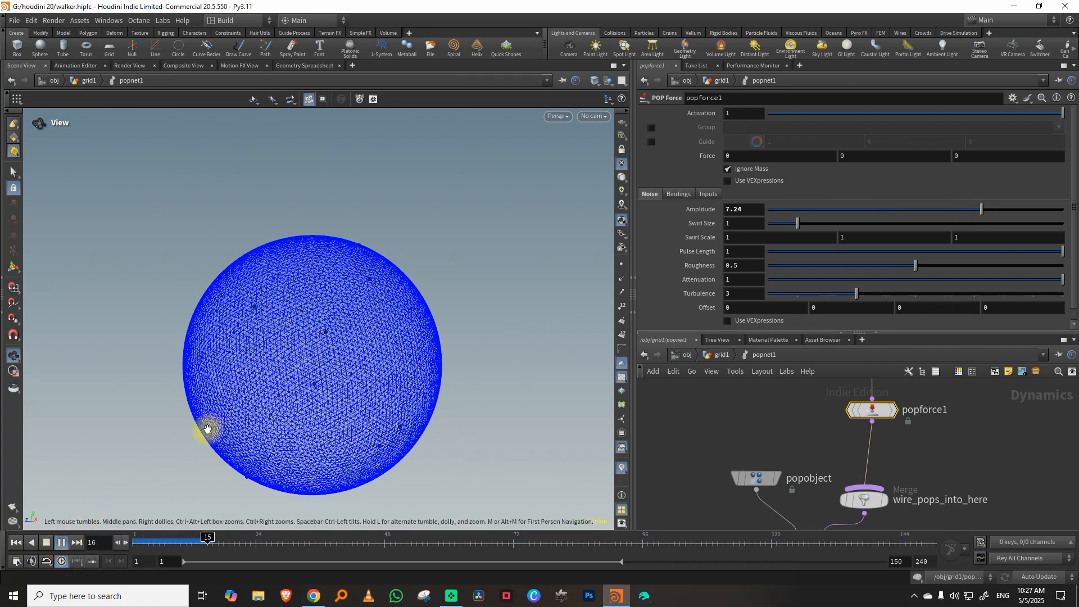
drag(798, 223, 841, 224)
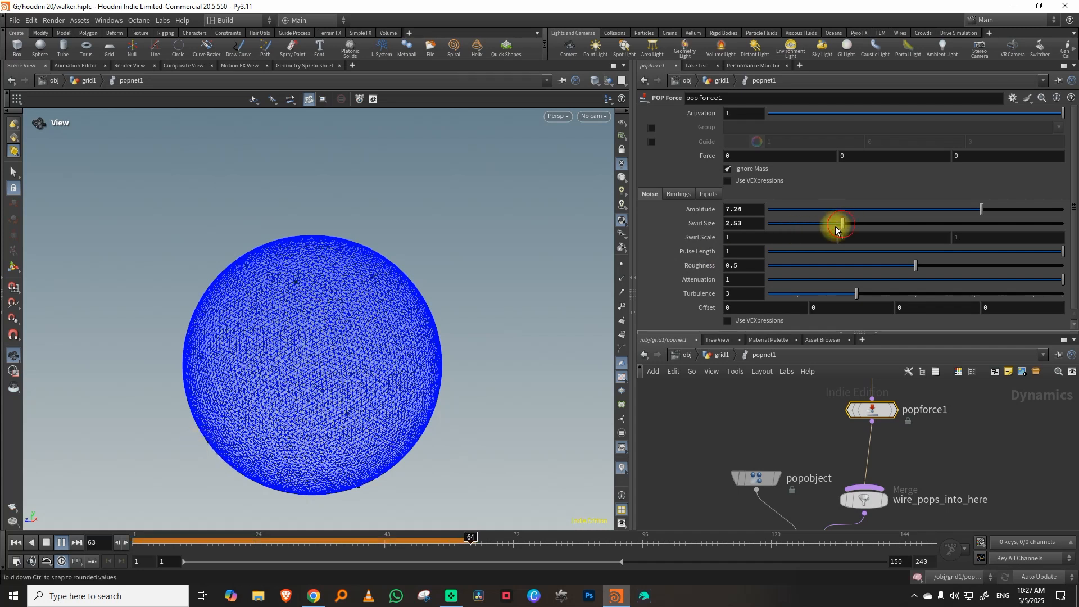
Step: Rewind the particle simulation to frame 1 and return to the grid1 geometry network, placing popnet1 near the leg-point branch
click(159, 542)
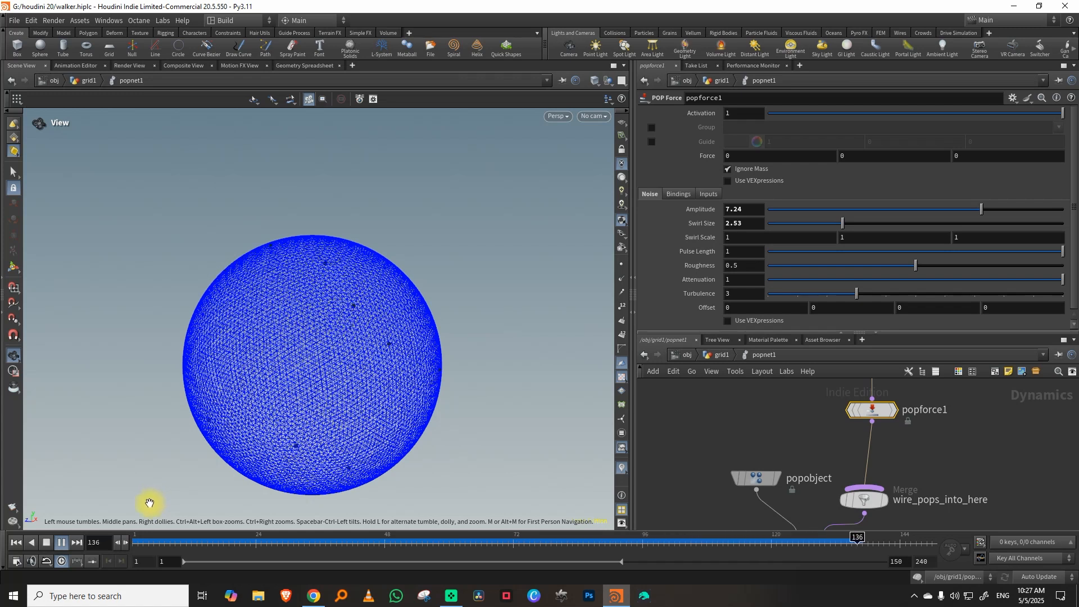
drag(179, 539, 106, 542)
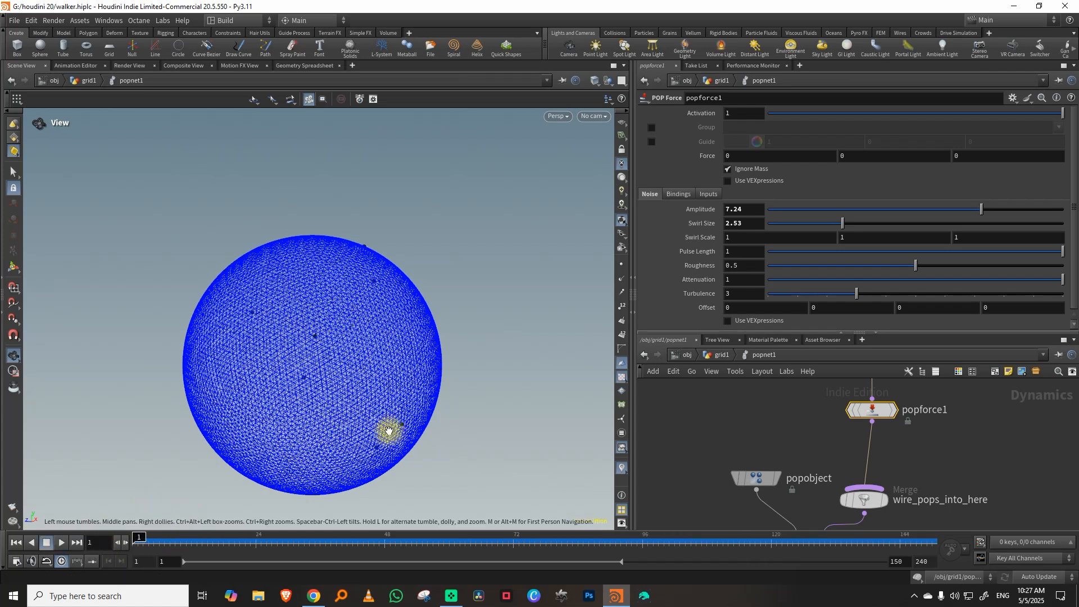
click(715, 356)
drag(814, 338, 814, 246)
scroll(798, 422, down, 2)
drag(771, 428, 771, 402)
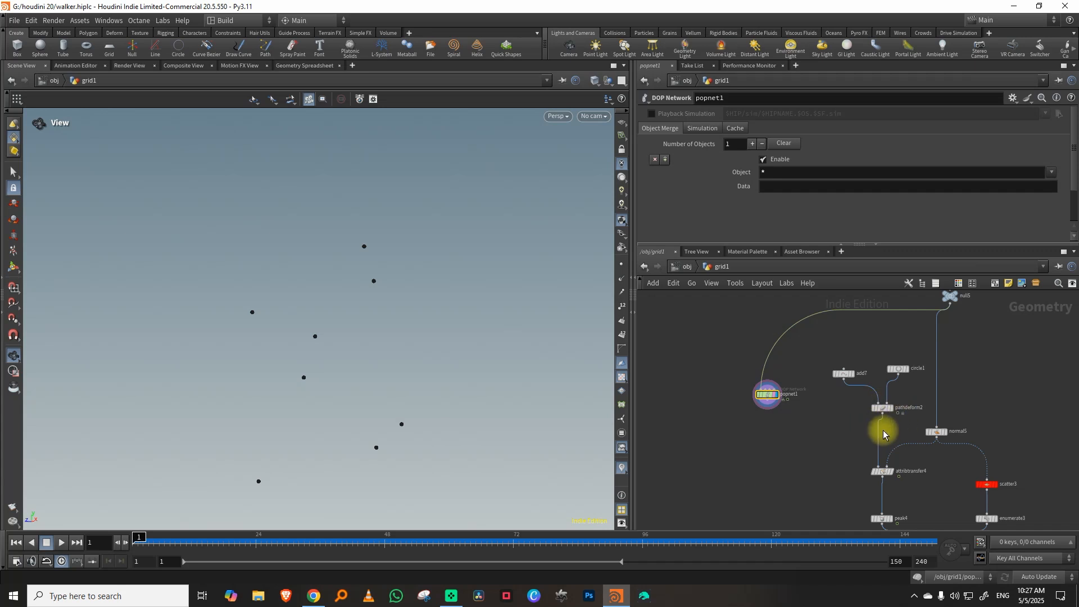
Step: Move the add, circle and path deform nodes aside and connect popnet1 to attribtransfer4's first input in their place
mouse_move(882, 407)
mouse_down()
mouse_move(874, 391)
mouse_move(875, 406)
mouse_up()
drag(823, 343, 868, 388)
click(837, 406)
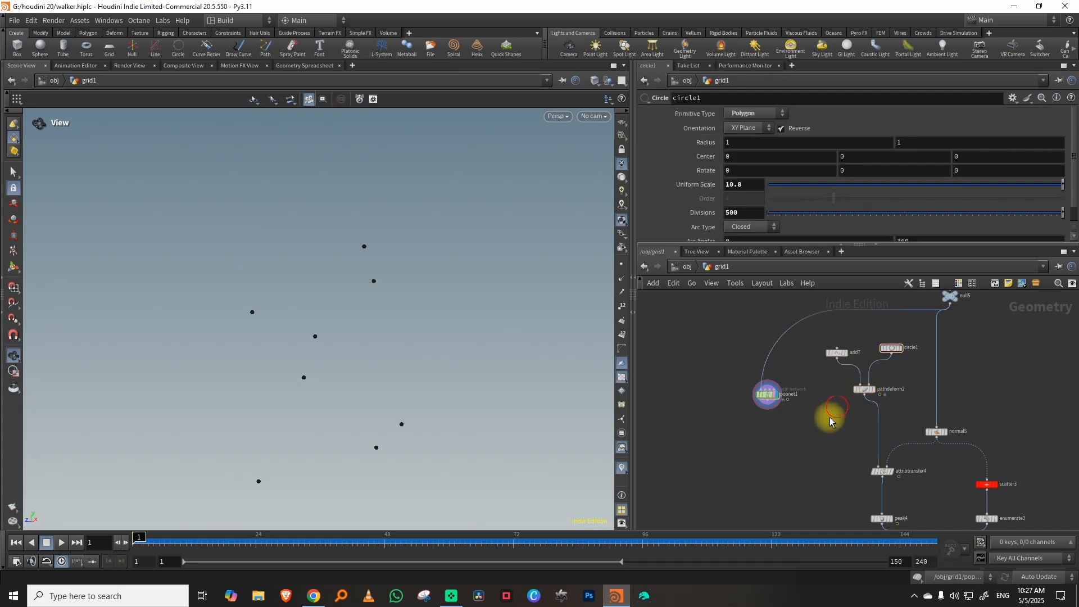
middle_drag(915, 480, 902, 423)
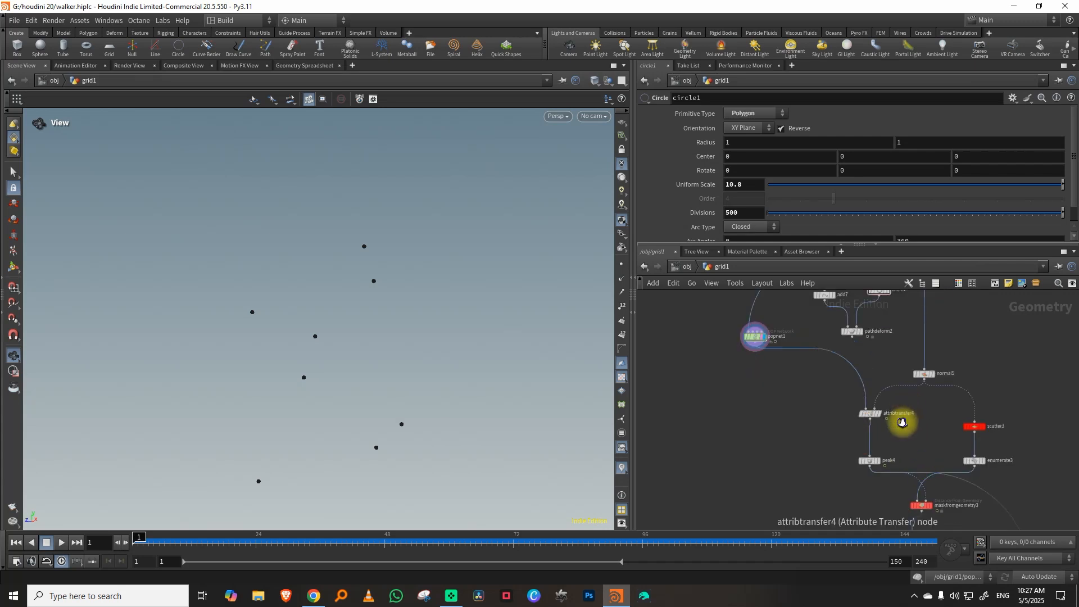
scroll(903, 423, up, 3)
Step: Display attribtransfer4 to check the particles' normals at the start frame, and display peak4
click(853, 409)
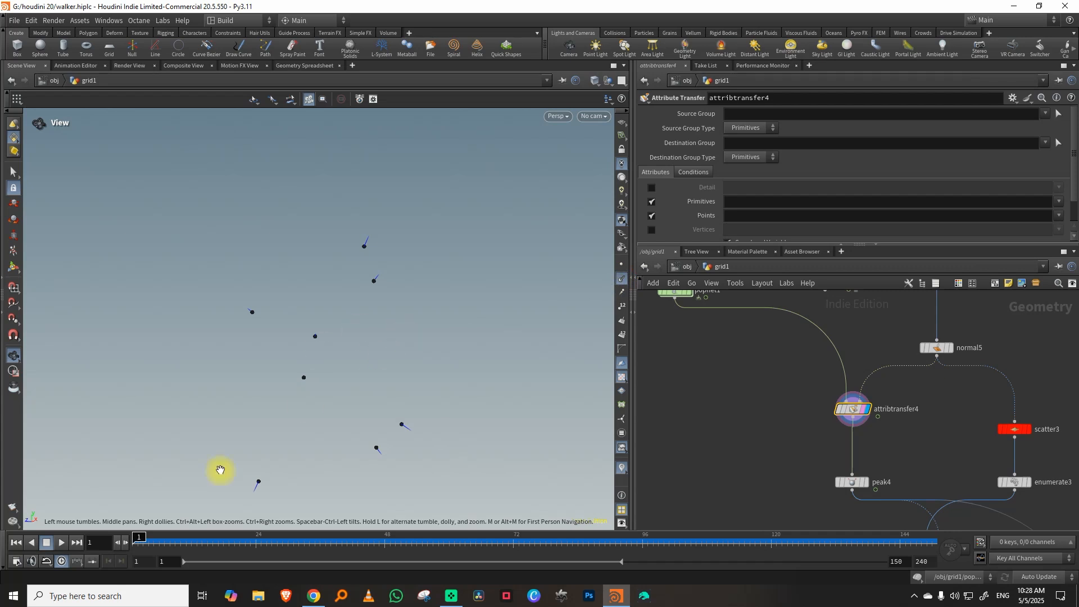
drag(150, 538, 89, 535)
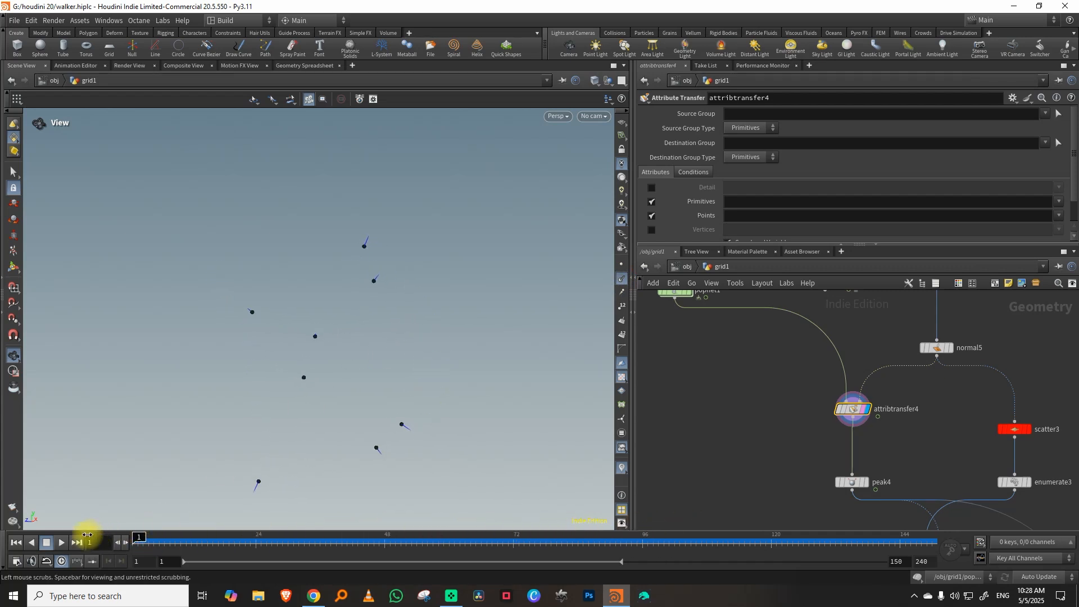
click(865, 482)
click(836, 433)
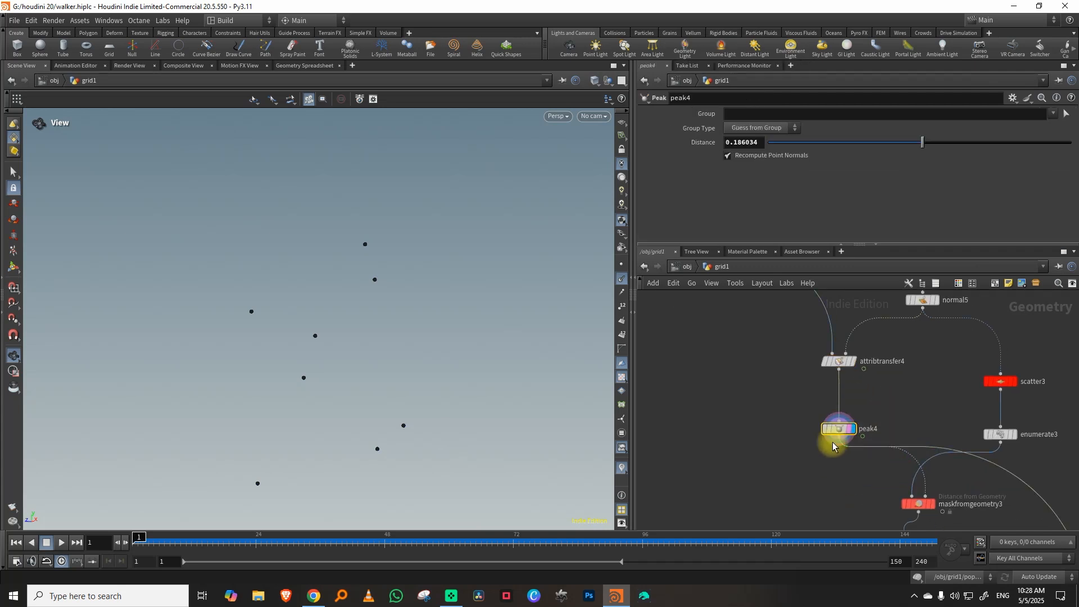
Step: Insert an Attribute Delete between popnet1 and attribtransfer4 and enable Delete Non Selected
key(Tab)
text(del)
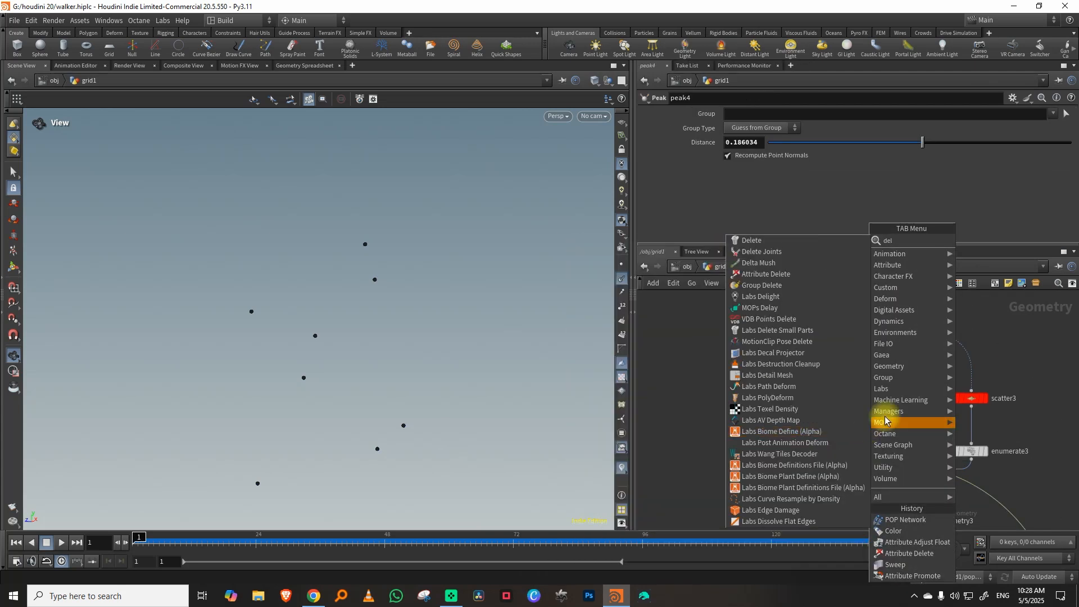
click(794, 274)
click(773, 400)
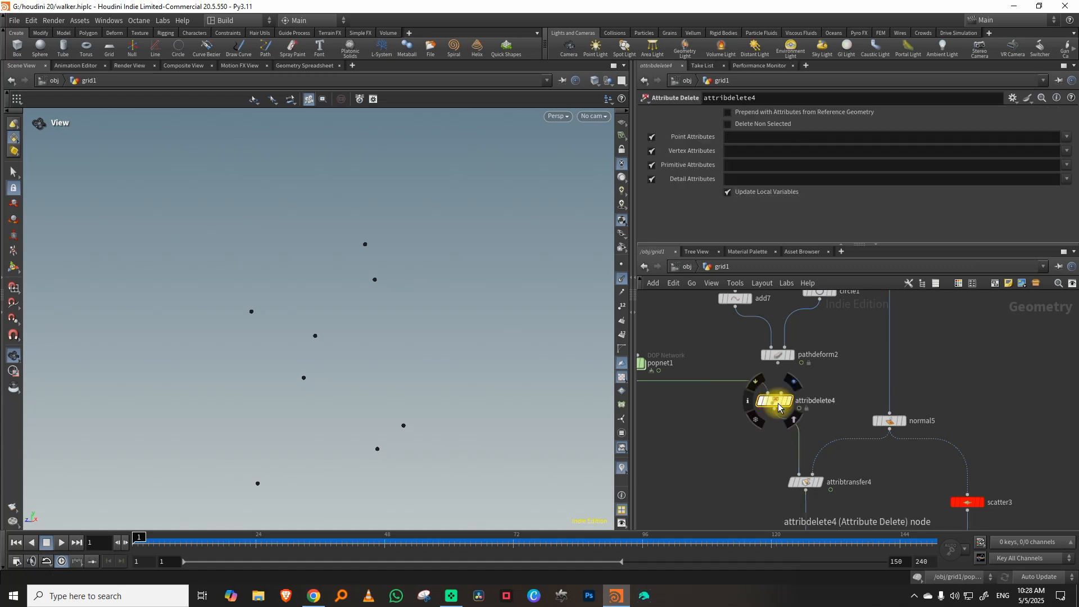
click(747, 127)
middle_drag(838, 497, 832, 396)
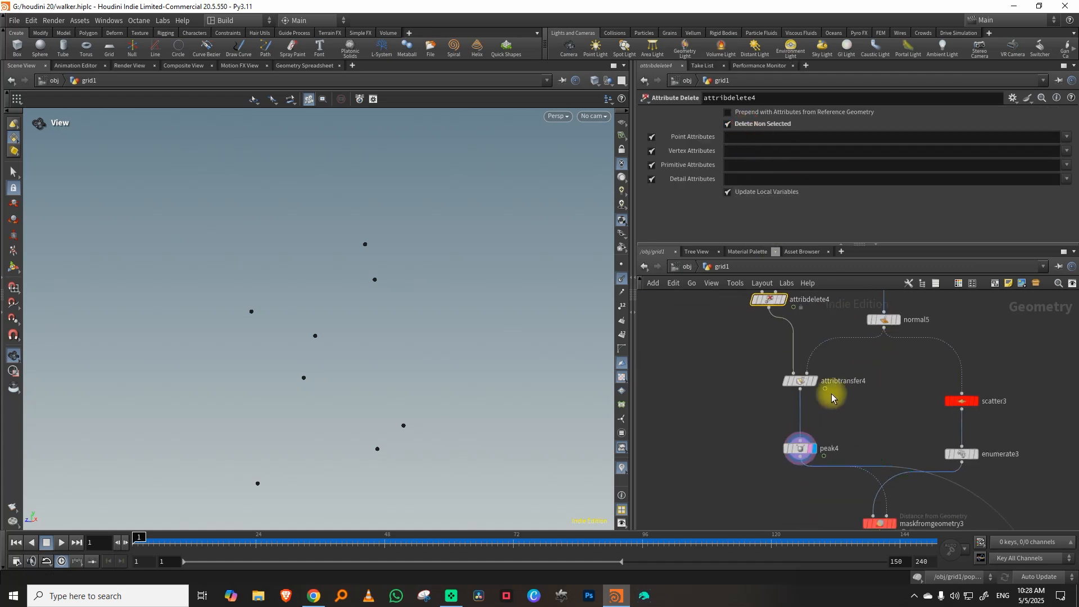
Step: Compare the particle points at attribtransfer4 and peak4 with the cleaned-up attributes
click(813, 382)
click(775, 382)
middle_drag(879, 428, 770, 371)
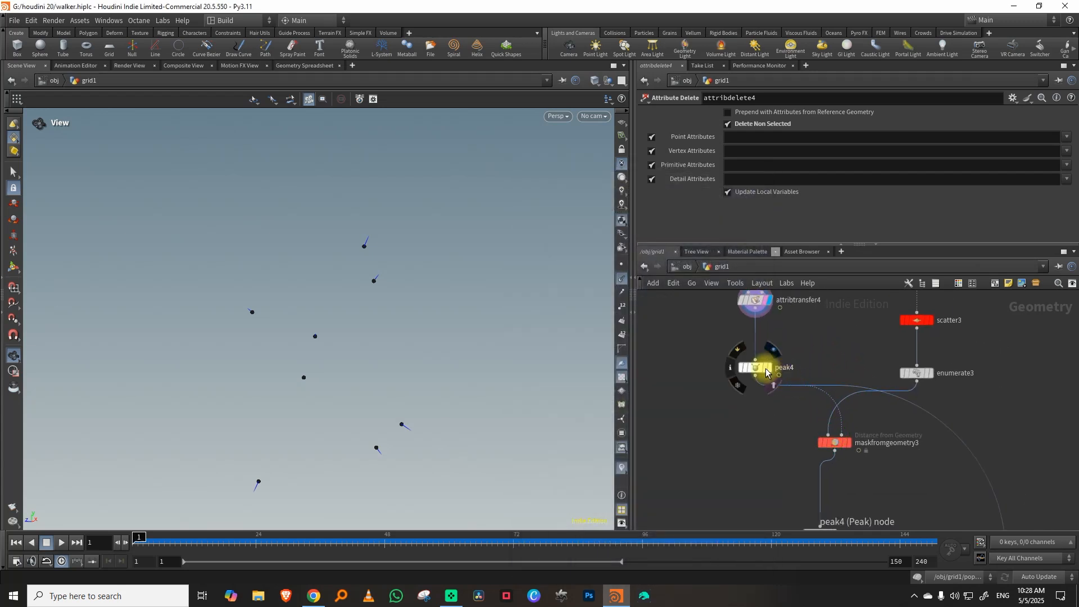
click(772, 370)
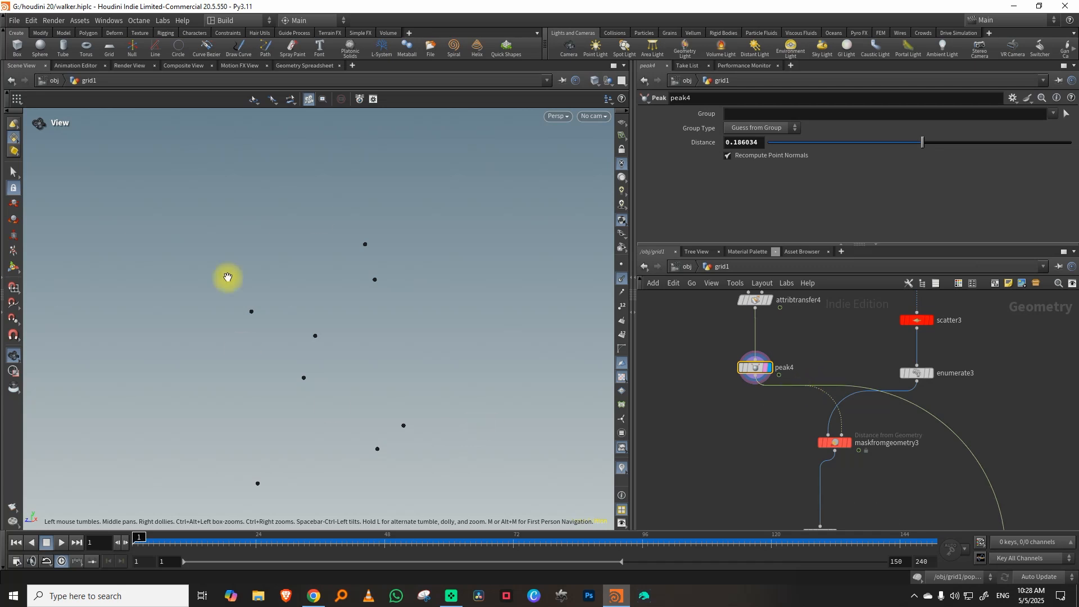
Step: Add a For-Each Point loop and connect peak4 to its begin node
key(Tab)
text(f)
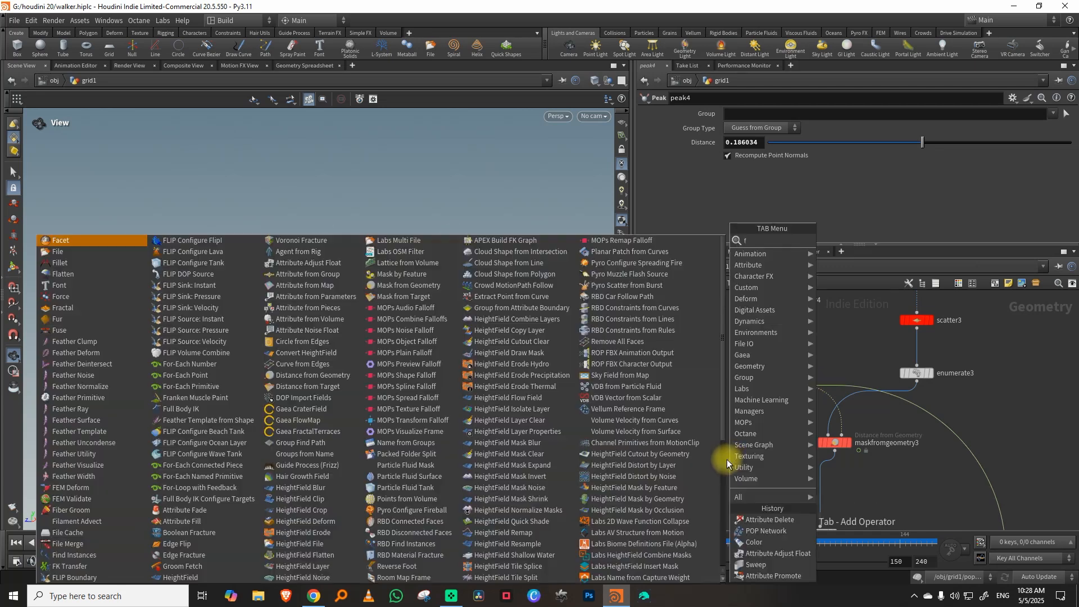
text(ore)
click(871, 251)
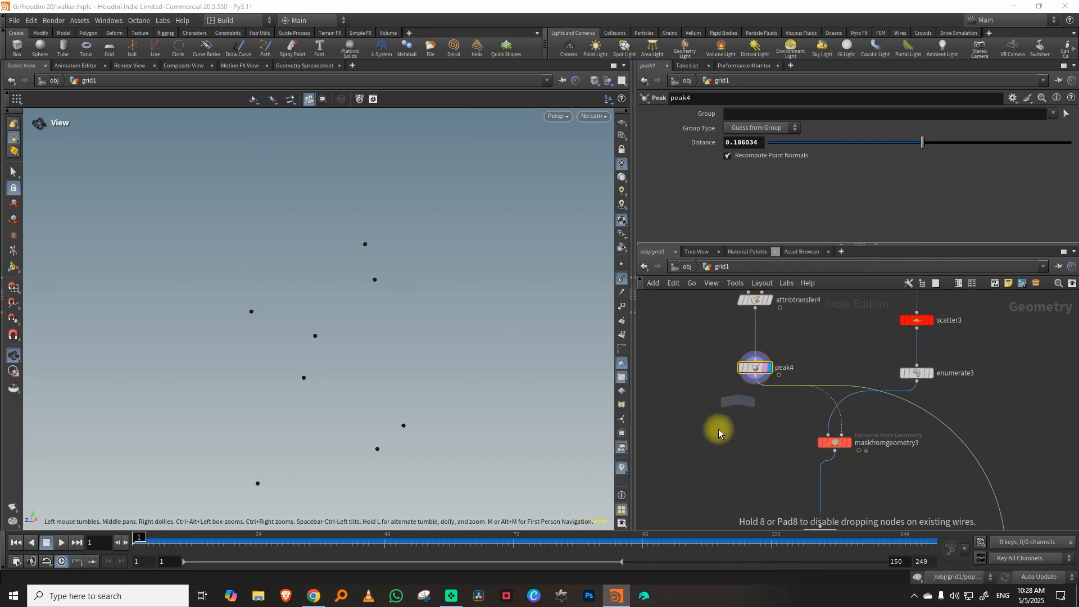
click(719, 433)
click(755, 382)
click(713, 439)
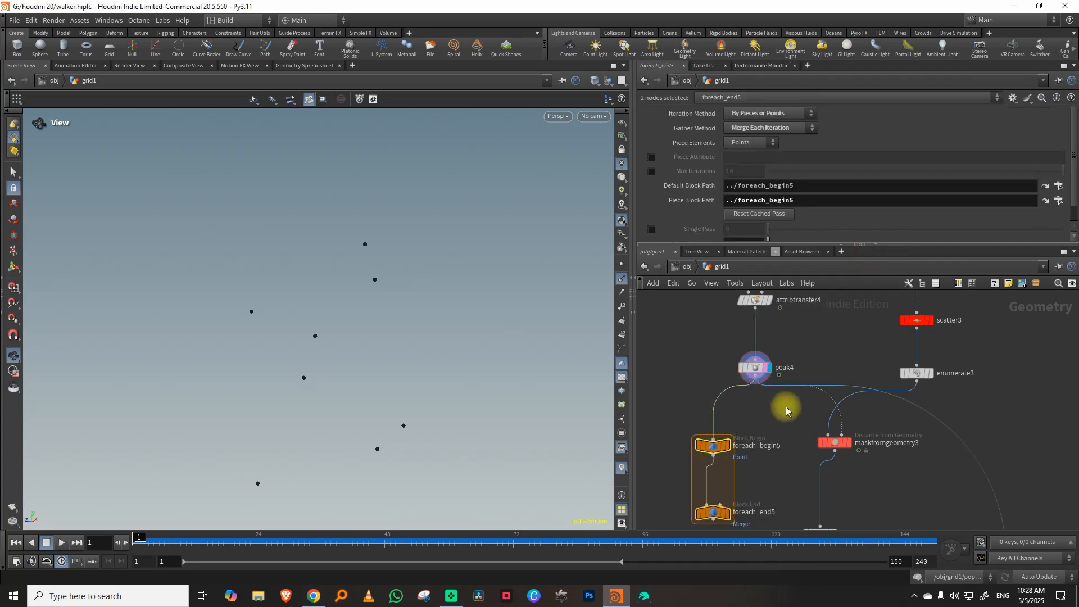
Step: Connect the point loop's begin node to the reference geometry input of maskfromgeometry3, replacing the peak4 connection
middle_drag(781, 434, 749, 371)
drag(808, 380, 808, 413)
click(865, 386)
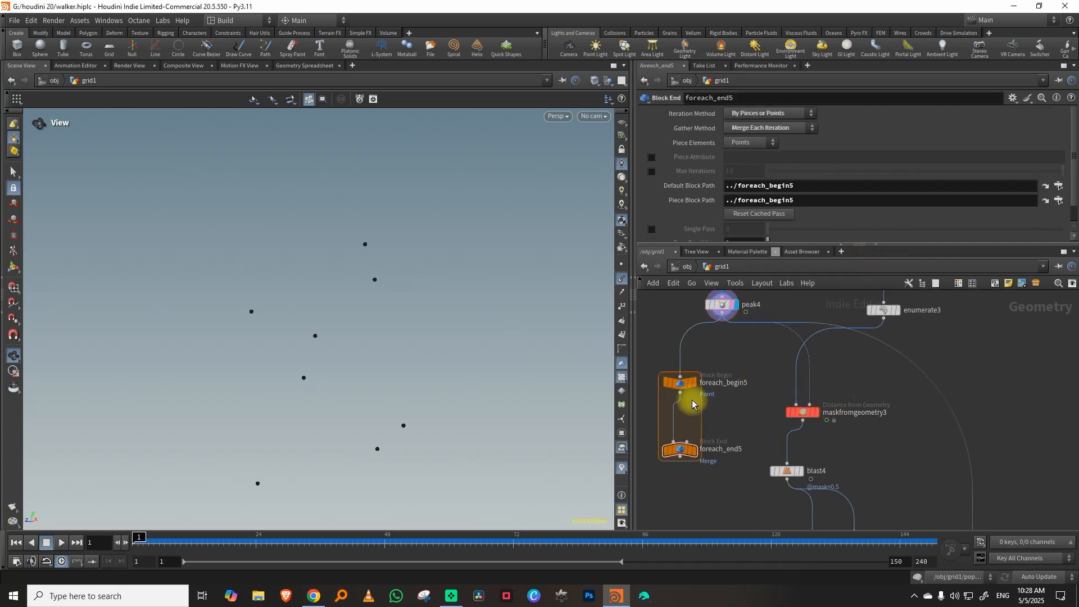
click(680, 393)
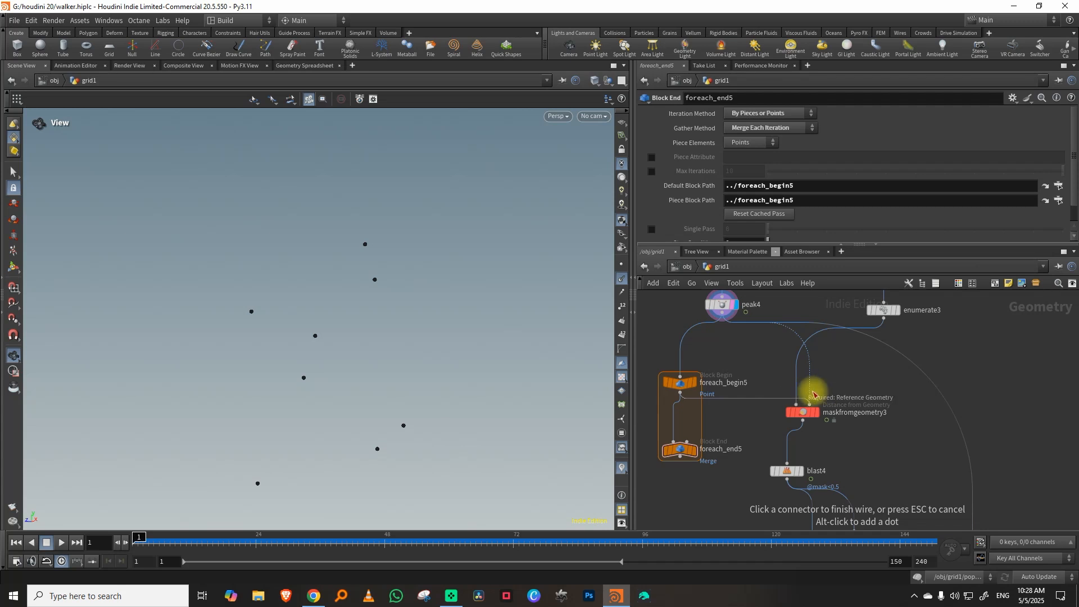
click(817, 393)
Step: Connect the point loop's begin node to the null that feeds the inner leg loop, replacing the peak4 connection
click(682, 394)
middle_drag(949, 450, 870, 323)
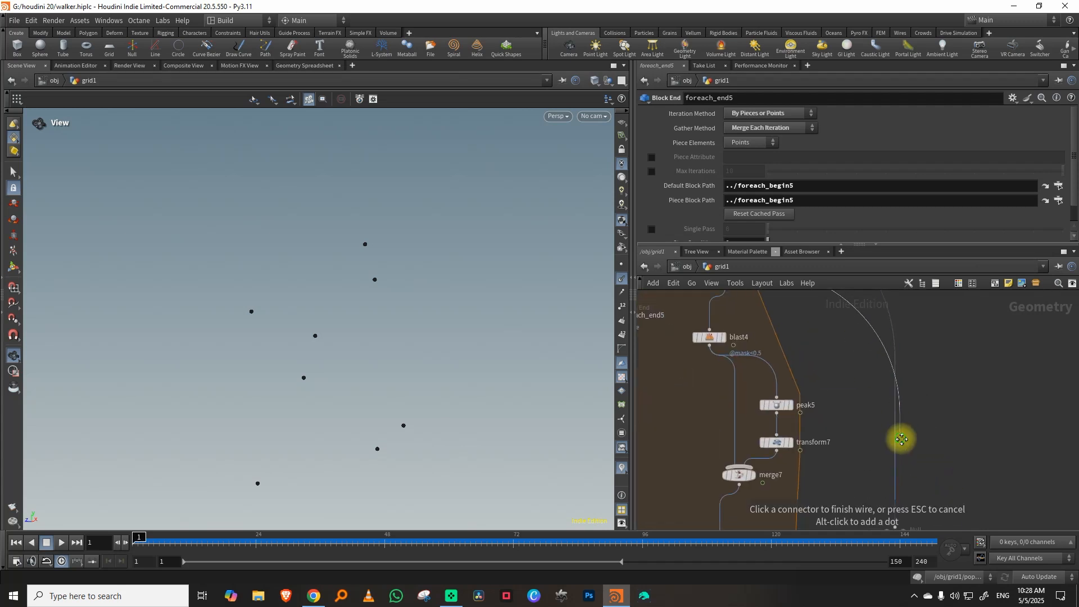
middle_drag(901, 438, 886, 372)
scroll(951, 386, down, 5)
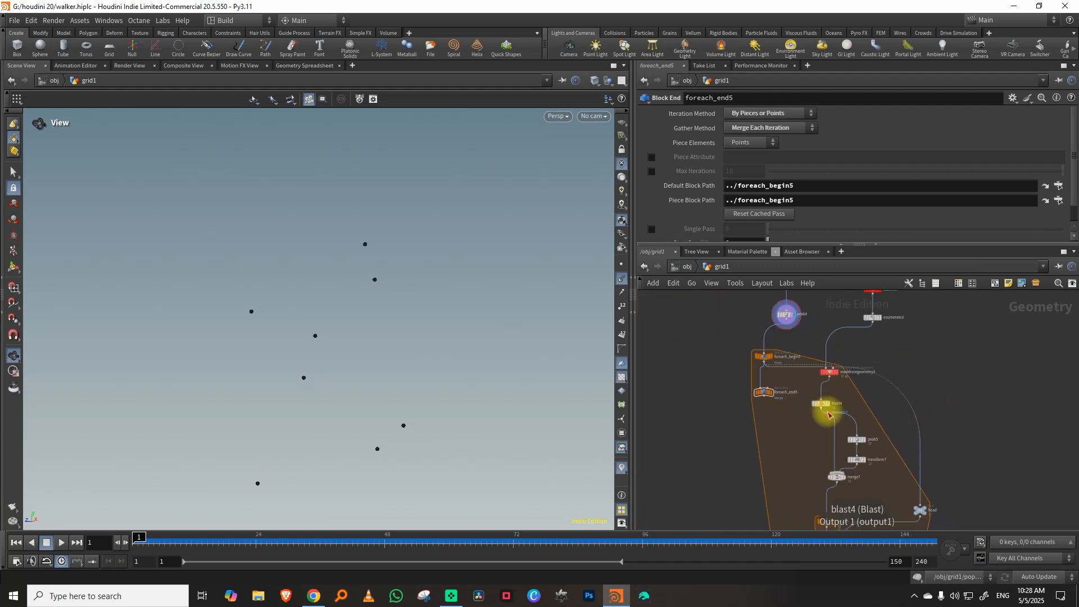
middle_drag(893, 437, 871, 379)
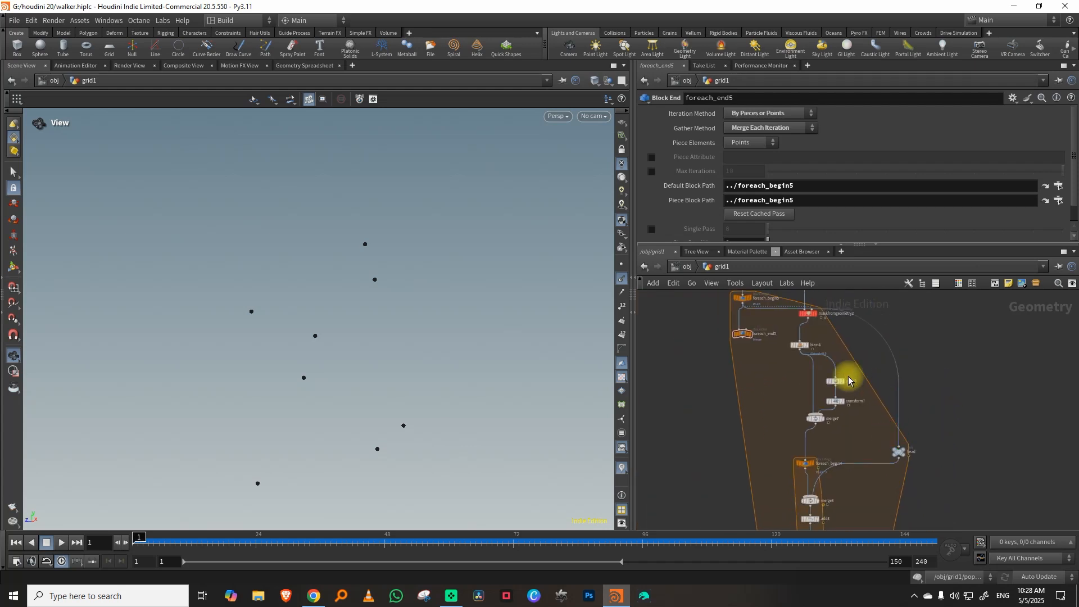
Step: Move foreach_end5 below the last node of the leg chain and color it red
drag(743, 334, 747, 514)
scroll(739, 341, down, 4)
scroll(766, 474, up, 5)
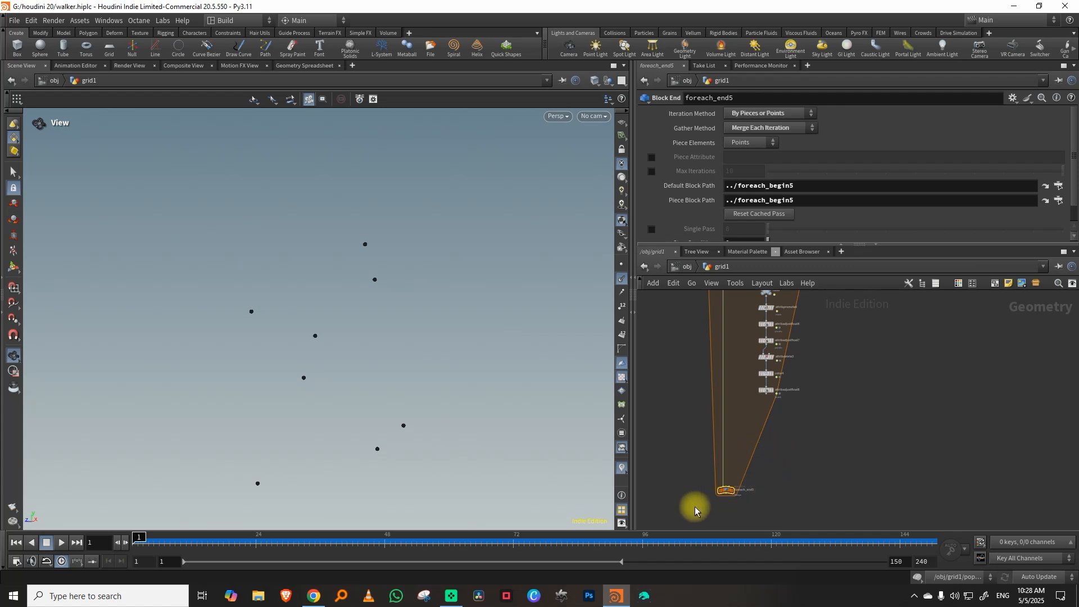
key(c)
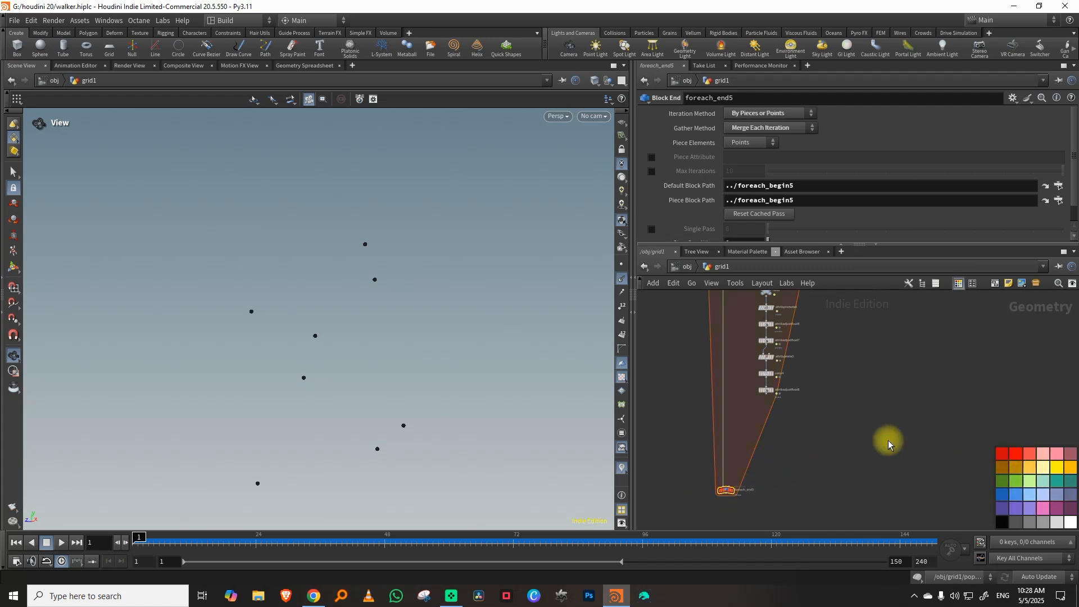
key(c)
Step: Connect the last node of the leg chain to foreach_end5, display the loop's result and play the walker animation
scroll(769, 419, up, 5)
click(758, 363)
middle_drag(672, 525, 749, 418)
click(741, 473)
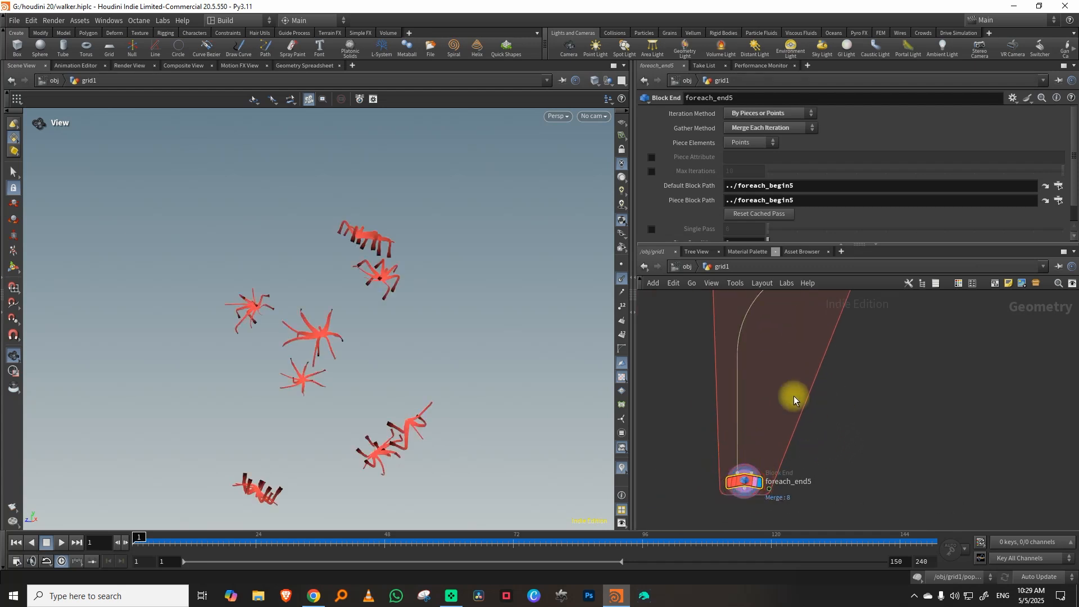
click(62, 543)
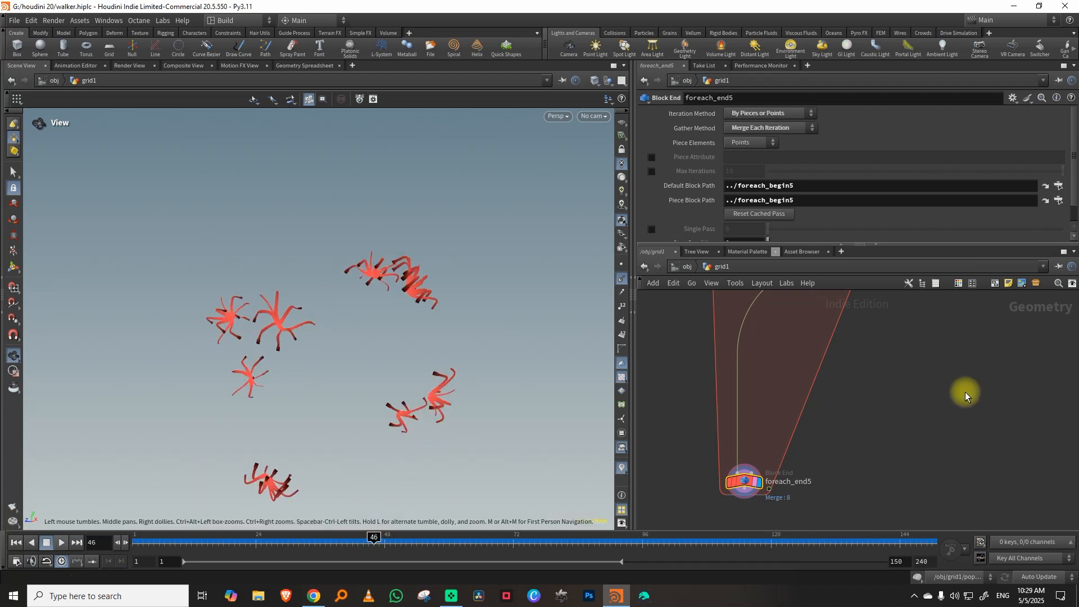
Step: Enlarge the network area and move the disconnected add, circle and path deform nodes away from the main chain
scroll(966, 392, down, 5)
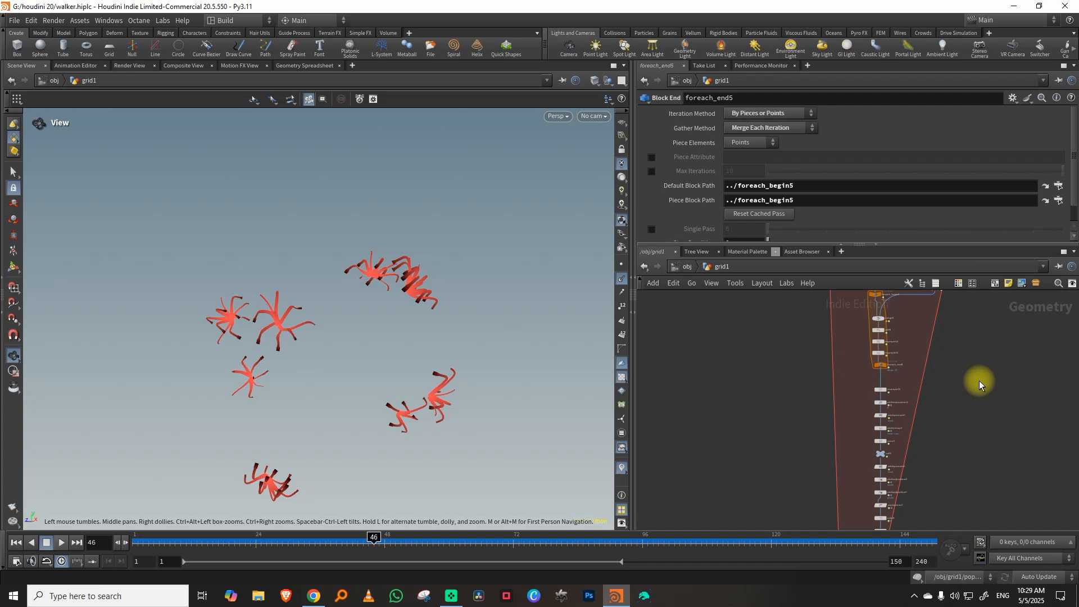
drag(931, 243, 931, 172)
scroll(932, 368, down, 5)
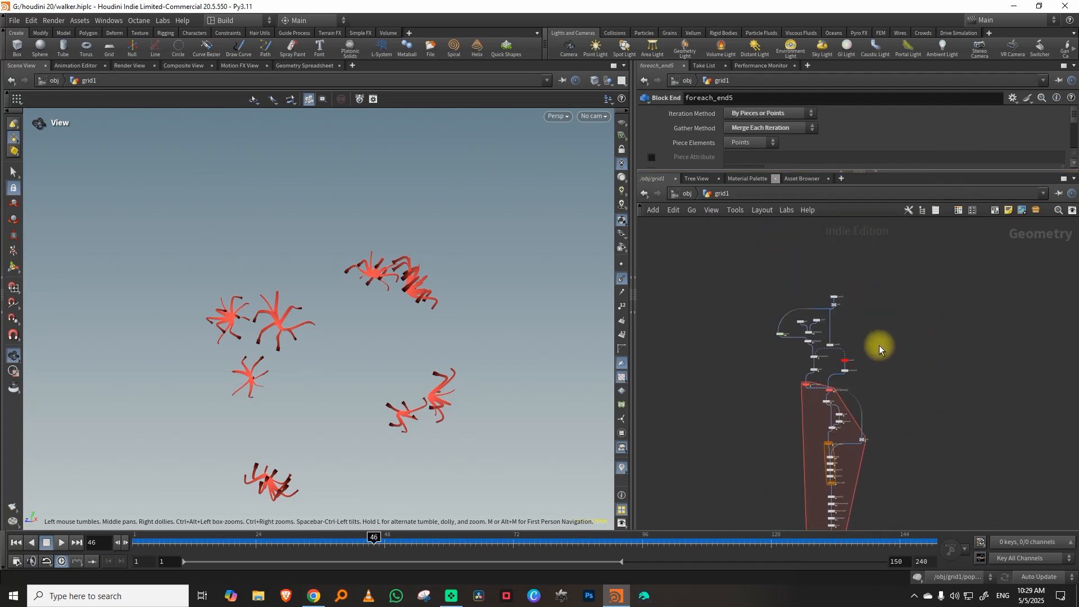
scroll(888, 337, up, 2)
scroll(864, 345, up, 4)
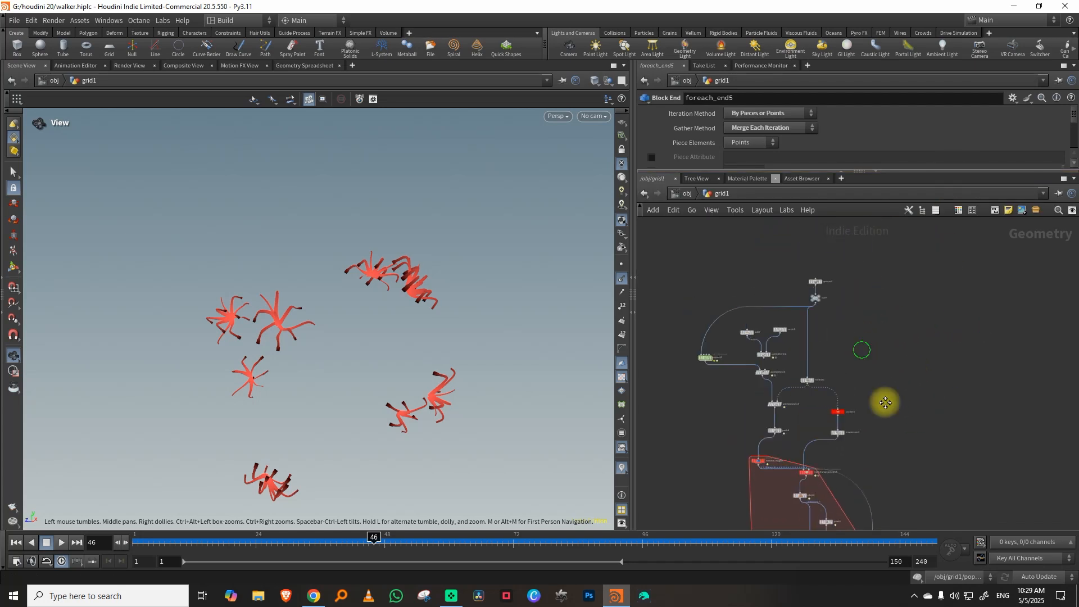
drag(726, 319, 972, 350)
Step: Tidy the start of the network by repositioning the source sphere, its null, popnet1 and the Attribute Delete
middle_drag(889, 326, 872, 395)
drag(823, 299, 742, 319)
scroll(843, 344, down, 4)
drag(794, 367, 731, 373)
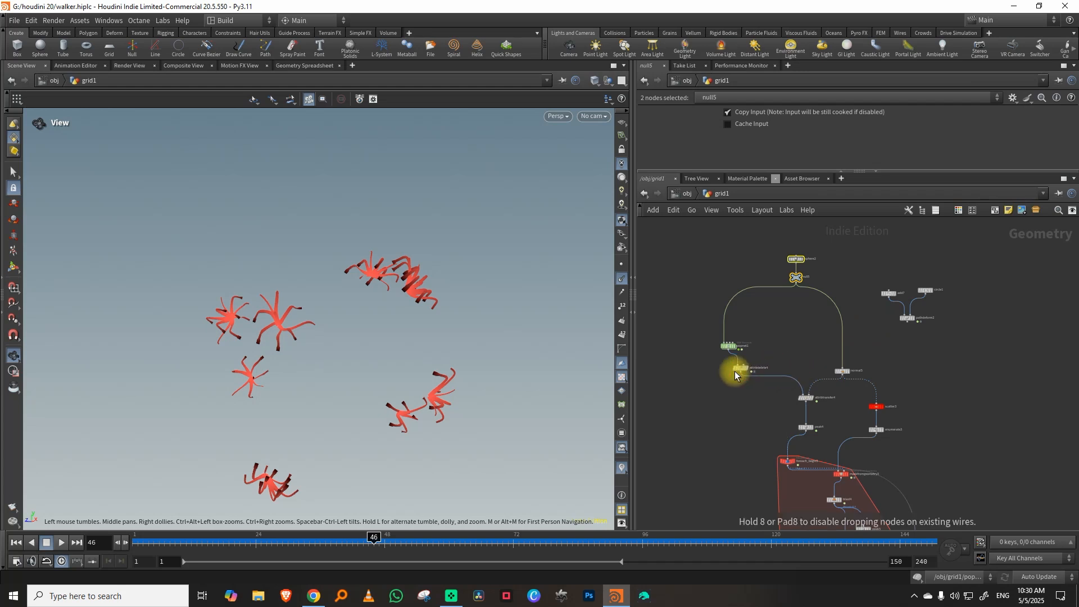
drag(710, 331, 739, 343)
click(872, 354)
middle_drag(874, 353, 858, 336)
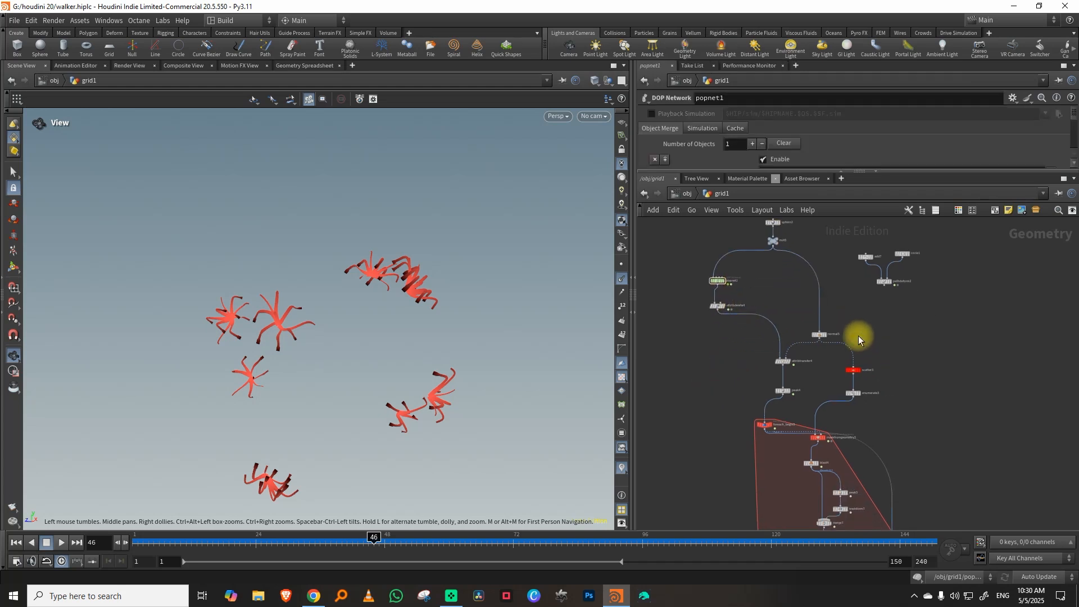